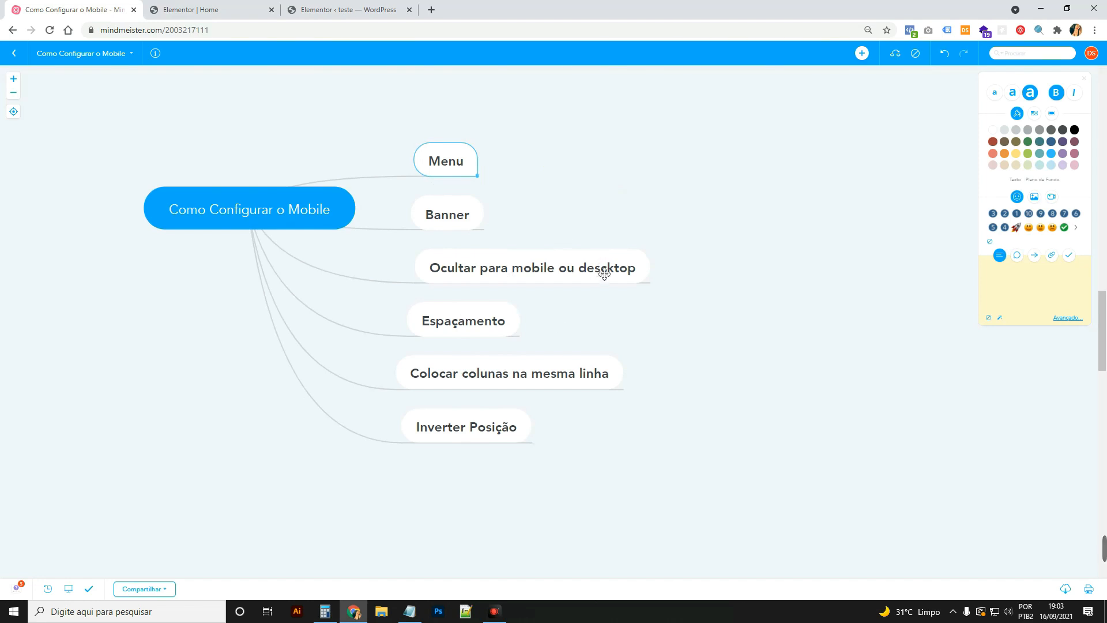
Look through the Home page in the Elementor editor and glance at the Elementor experiments settings and the mind map
{"action": "left_click", "coordinate": [214, 7]}
{"action": "left_click_drag", "start_coordinate": [217, 30], "coordinate": [133, 30]}
{"action": "scroll", "coordinate": [646, 149], "scroll_direction": "down", "scroll_amount": 15}
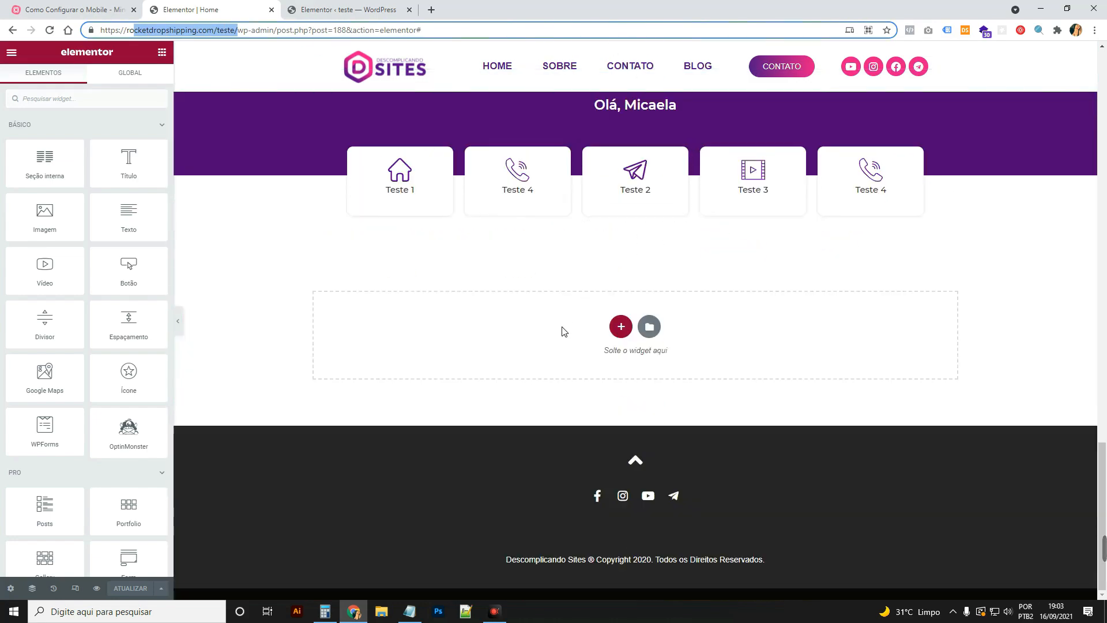
{"action": "scroll", "coordinate": [563, 331], "scroll_direction": "up", "scroll_amount": 15}
{"action": "left_click", "coordinate": [394, 6]}
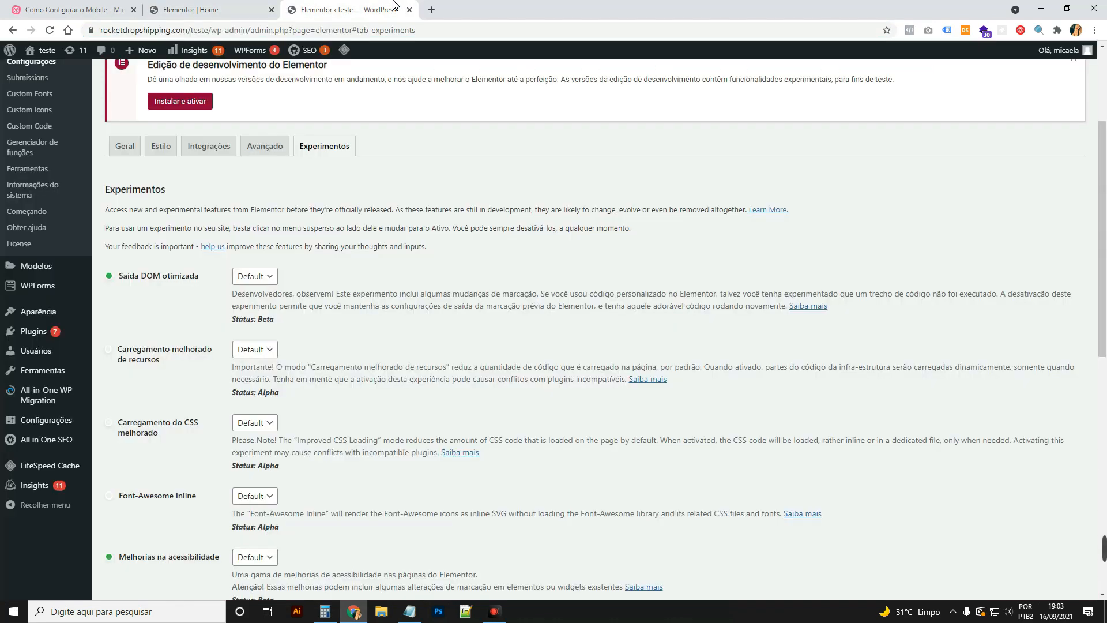
{"action": "left_click", "coordinate": [125, 8]}
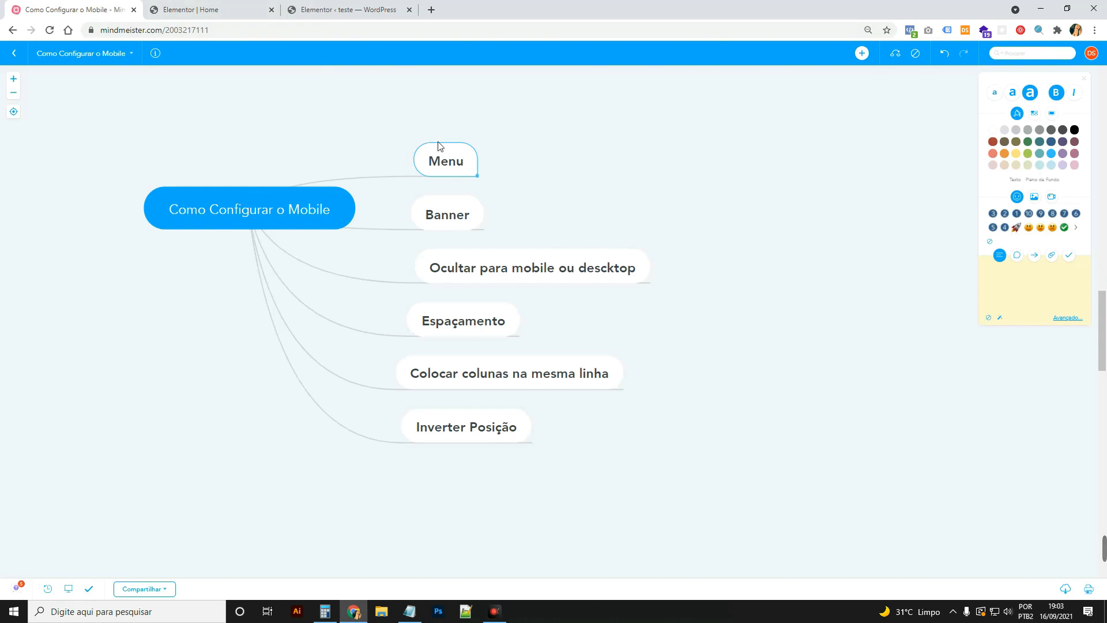
Inspect the published teste home page in an iPhone X device preview, and close the developer tools
{"action": "left_click", "coordinate": [234, 11]}
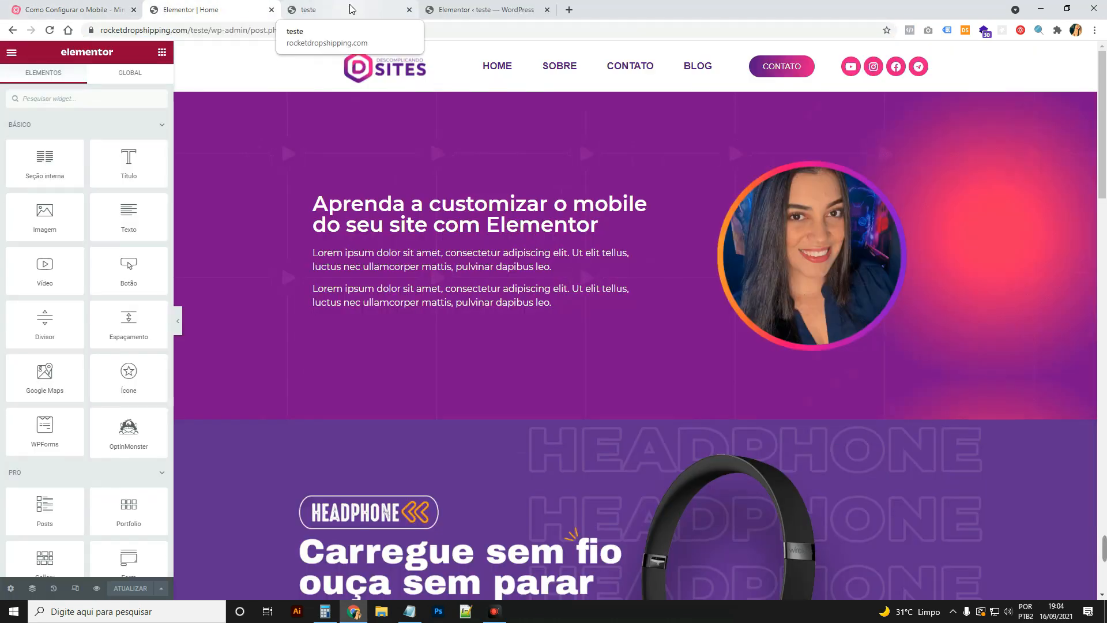
{"action": "left_click", "coordinate": [350, 8]}
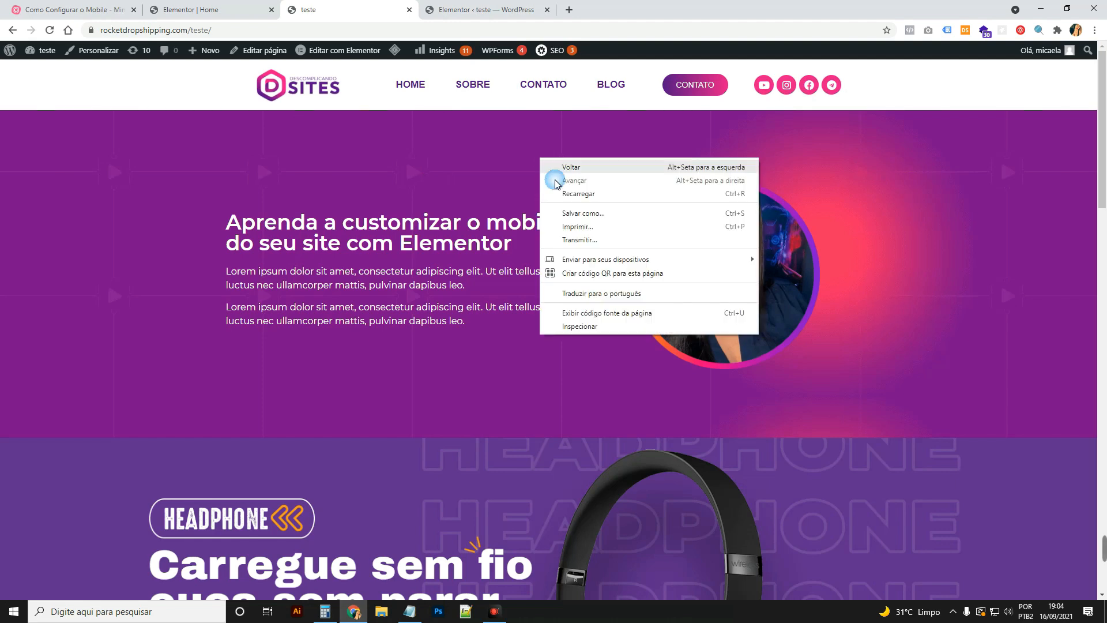
{"action": "right_click", "coordinate": [540, 158]}
{"action": "left_click", "coordinate": [590, 326]}
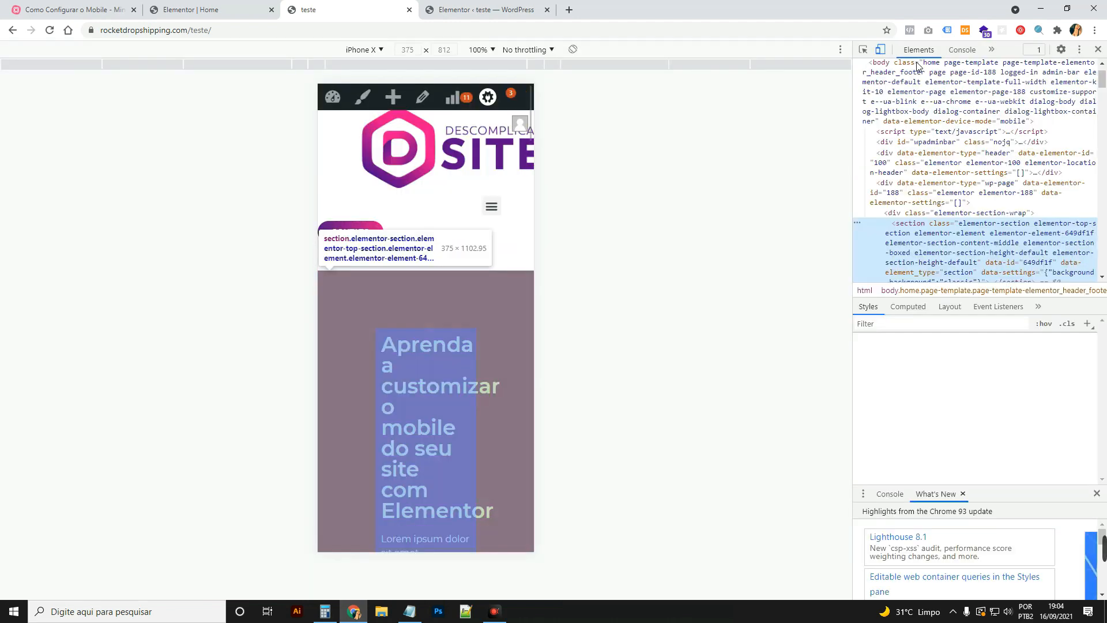
{"action": "left_click", "coordinate": [1099, 48]}
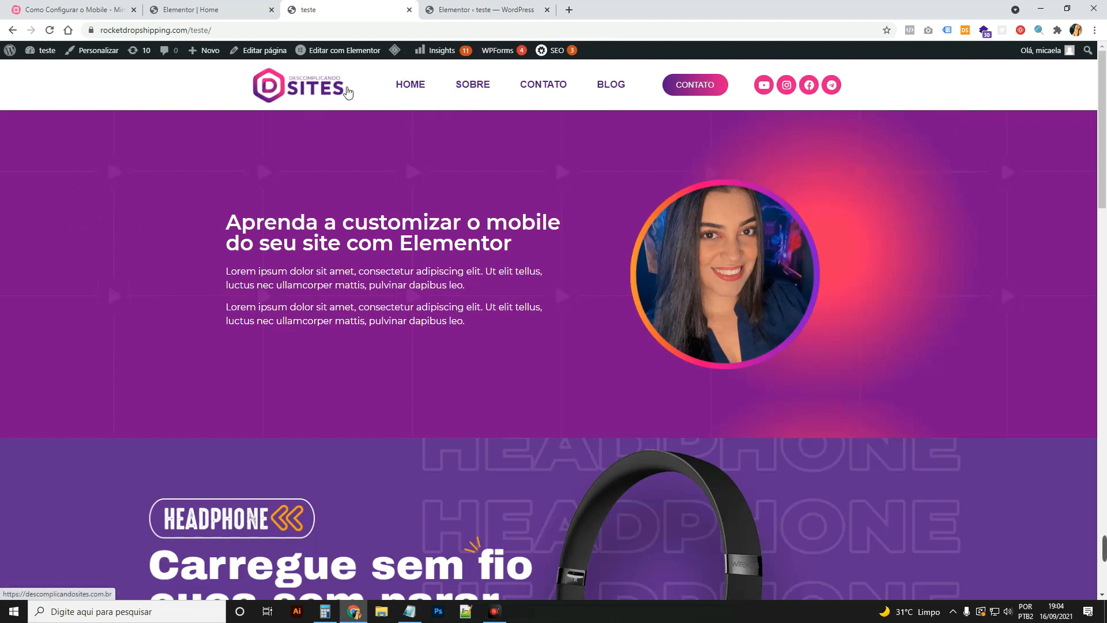
Open the Menu header template for editing in Elementor and show it in the responsive mobile view
{"action": "mouse_move", "coordinate": [348, 53]}
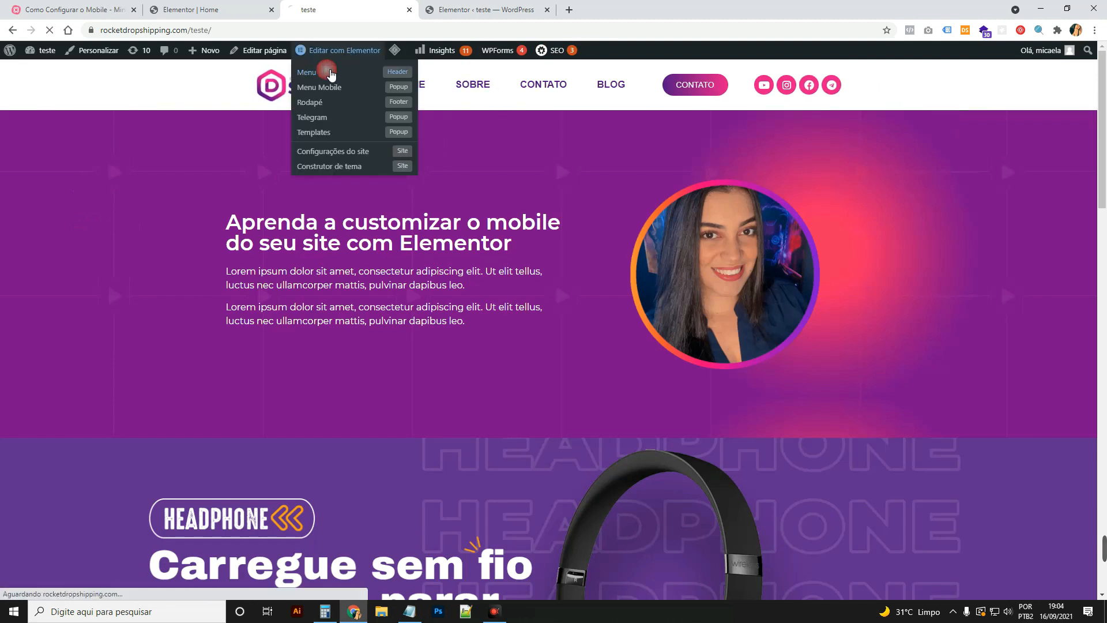
{"action": "left_click", "coordinate": [329, 73]}
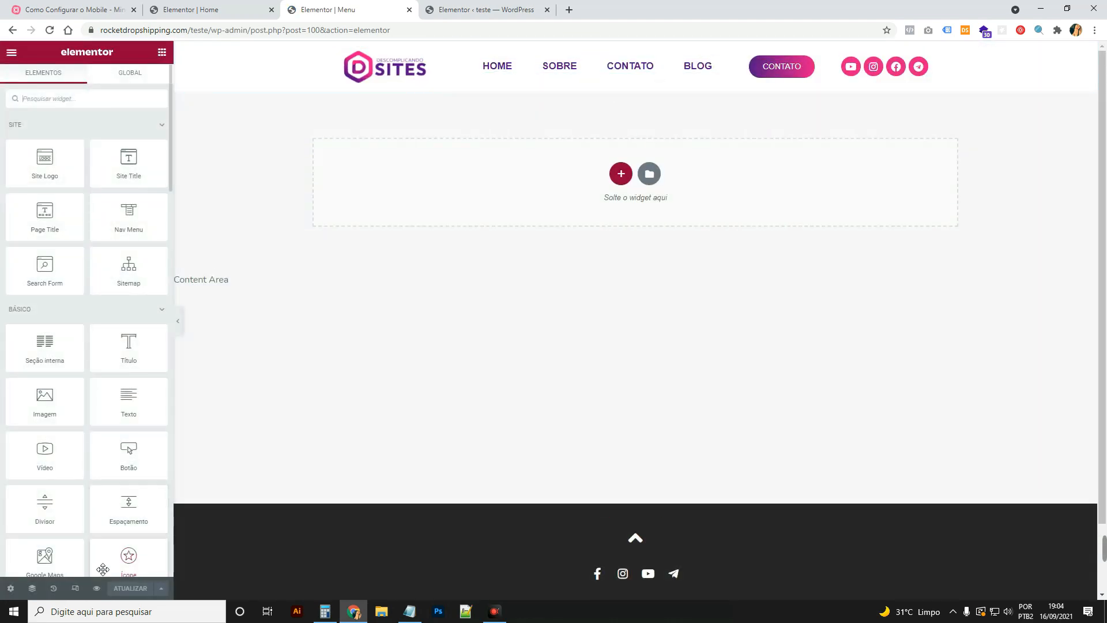
{"action": "left_click", "coordinate": [76, 587]}
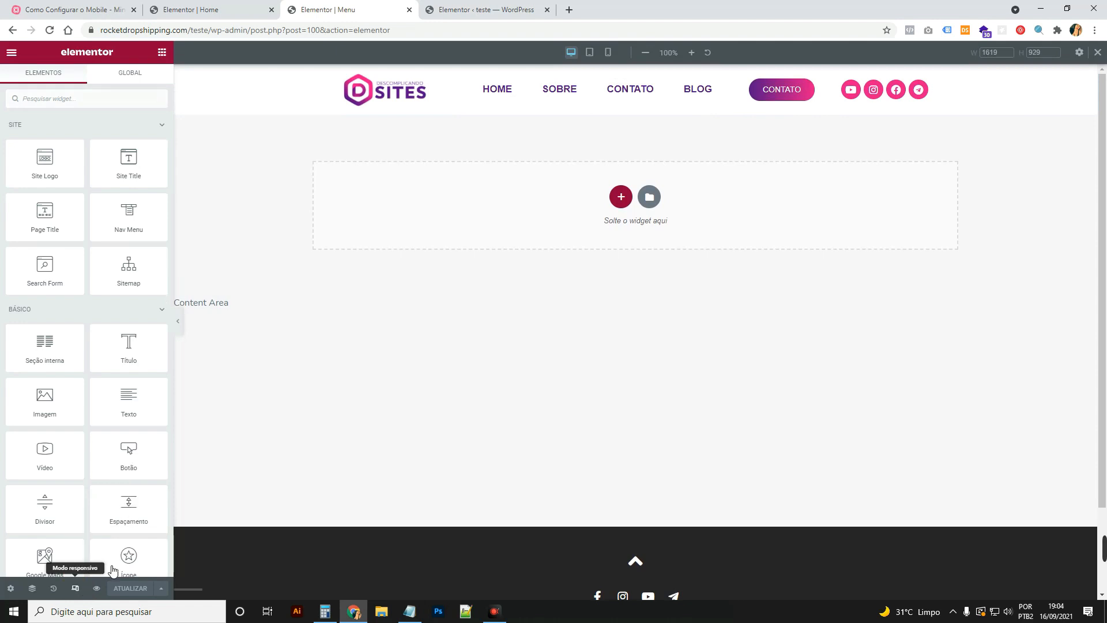
{"action": "left_click", "coordinate": [609, 52]}
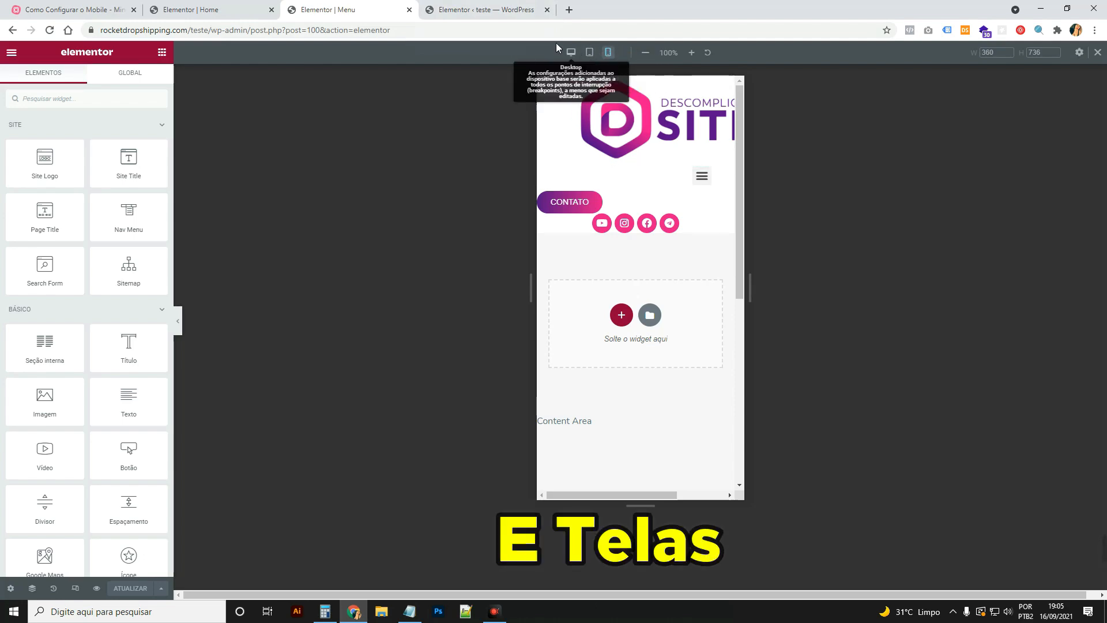
Check the Additional Custom Breakpoints option in Elementor's experiments settings, and close that settings page
{"action": "left_click", "coordinate": [491, 6]}
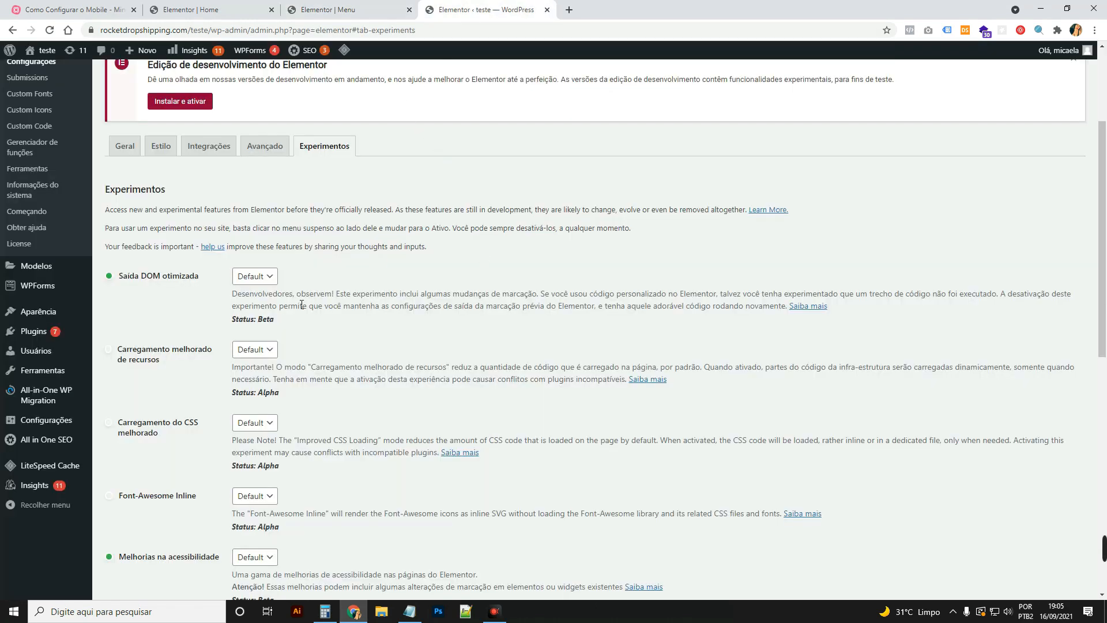
{"action": "scroll", "coordinate": [420, 268], "scroll_direction": "up", "scroll_amount": 2}
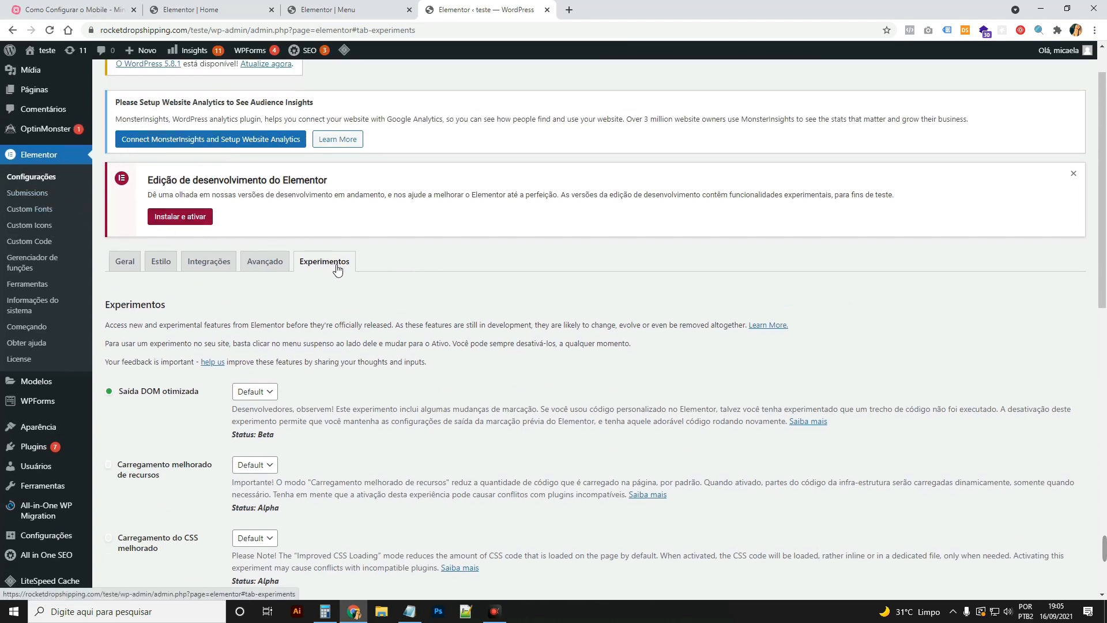
{"action": "scroll", "coordinate": [340, 271], "scroll_direction": "down", "scroll_amount": 4}
{"action": "scroll", "coordinate": [344, 276], "scroll_direction": "down", "scroll_amount": 5}
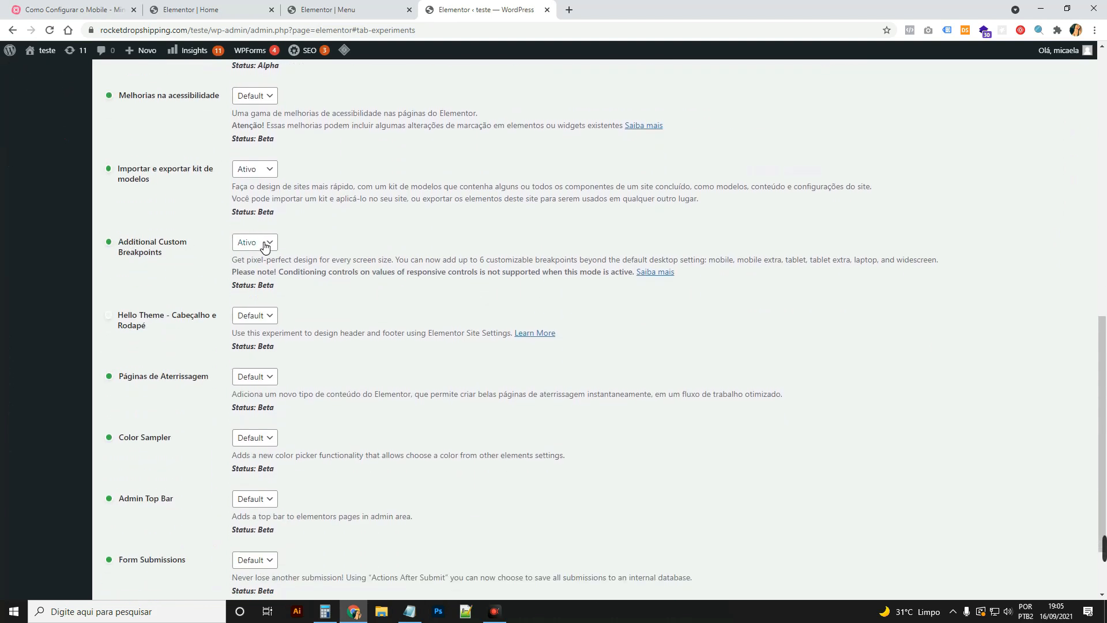
{"action": "scroll", "coordinate": [264, 247], "scroll_direction": "down", "scroll_amount": 2}
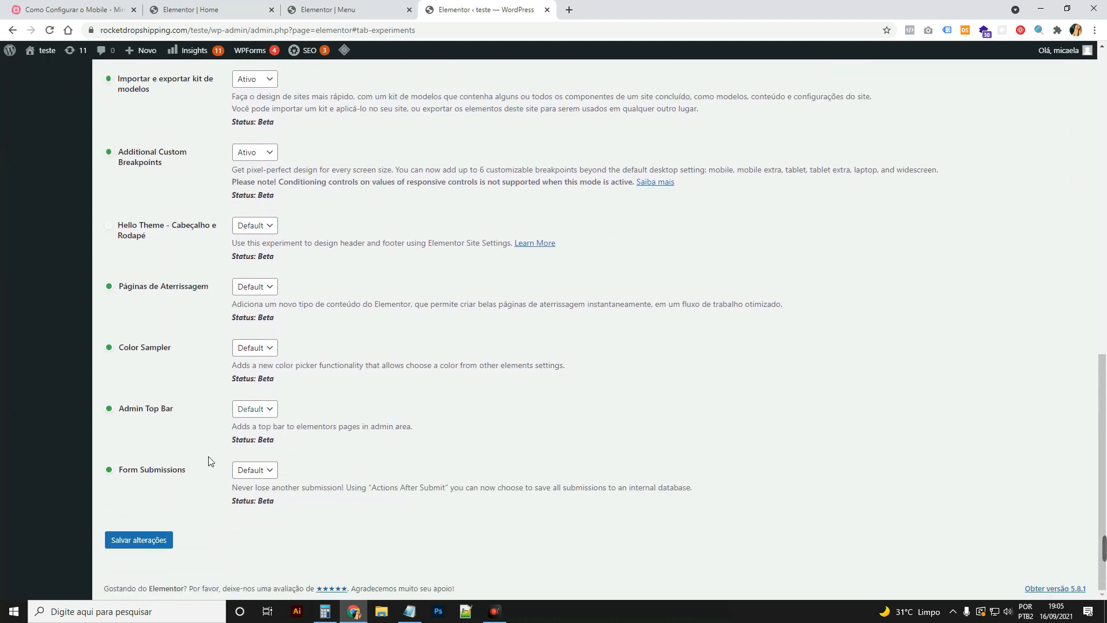
{"action": "left_click", "coordinate": [546, 10]}
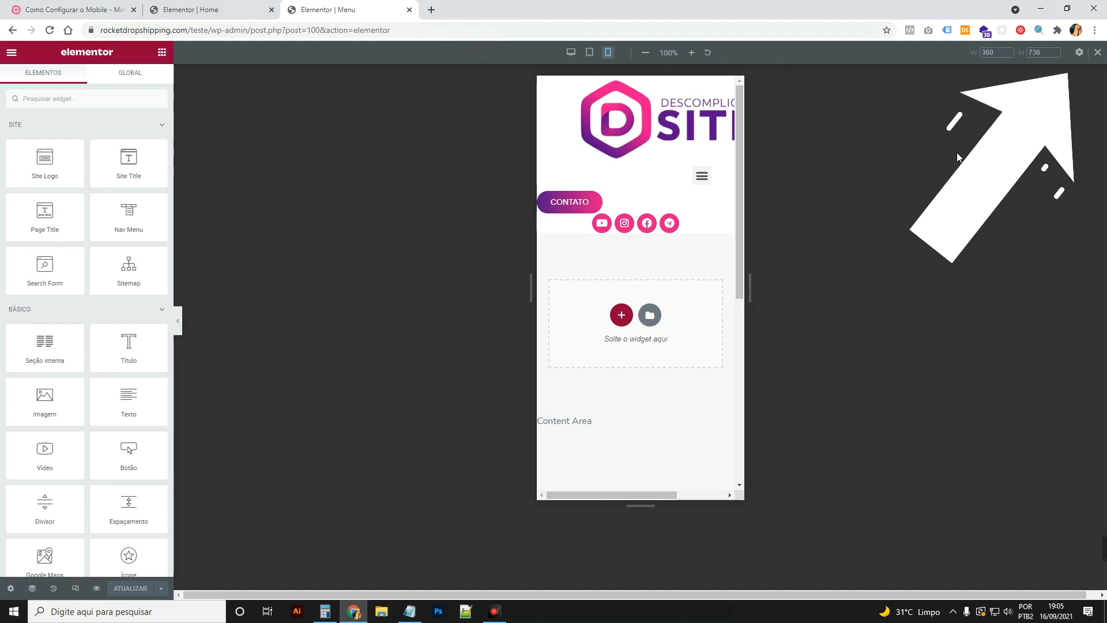
Activate the Dispositivo móvel extra and Tablet extra breakpoints in the site's breakpoint settings
{"action": "left_click", "coordinate": [1079, 52]}
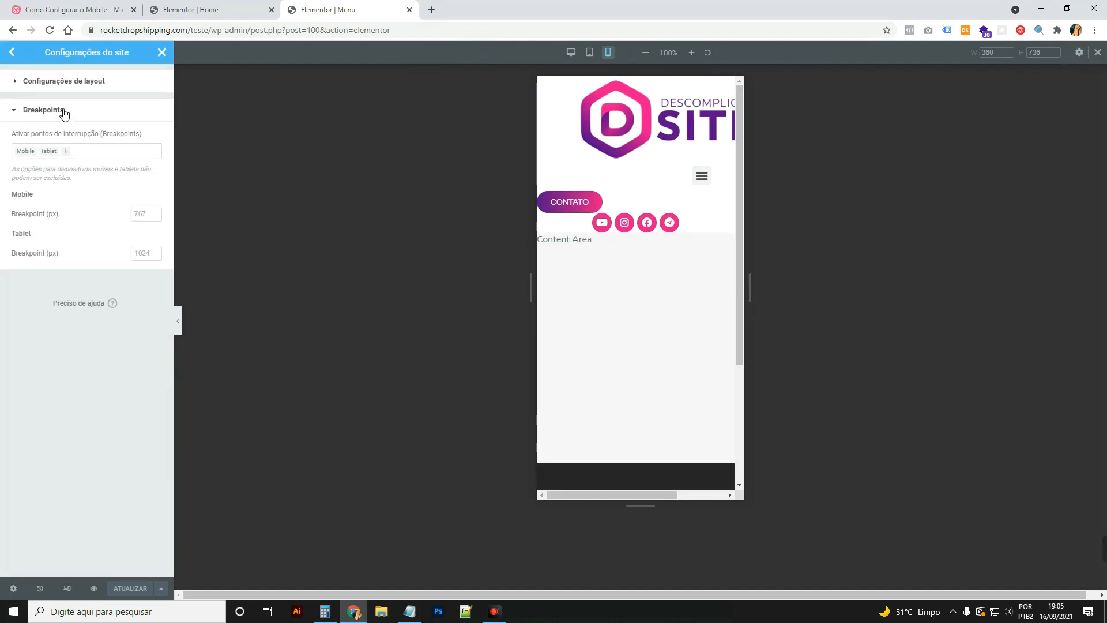
{"action": "left_click", "coordinate": [91, 151]}
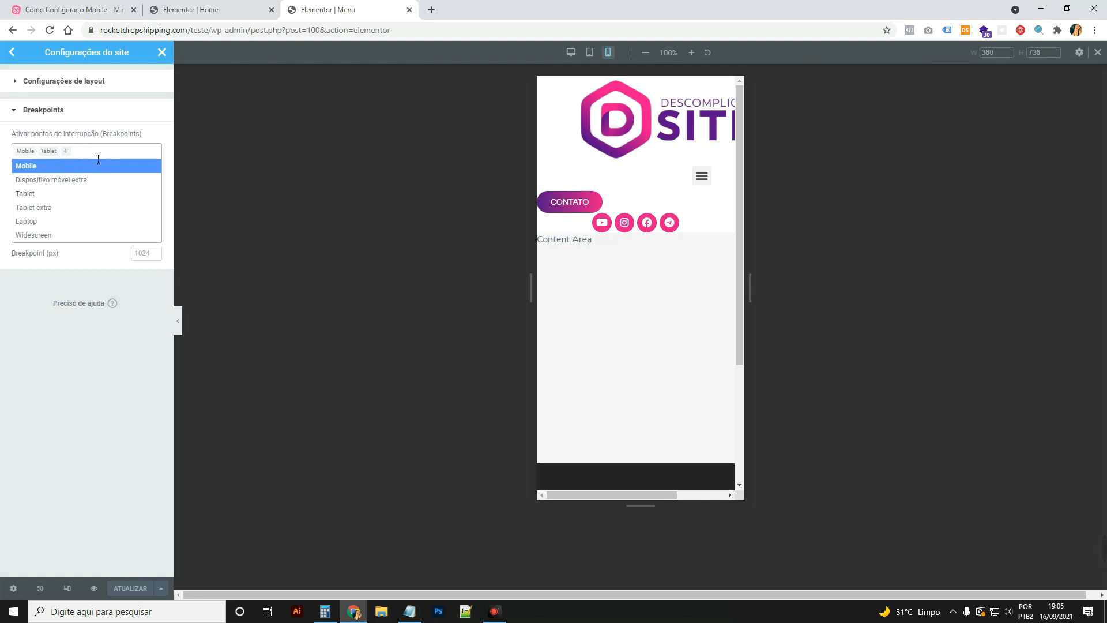
{"action": "left_click", "coordinate": [96, 180]}
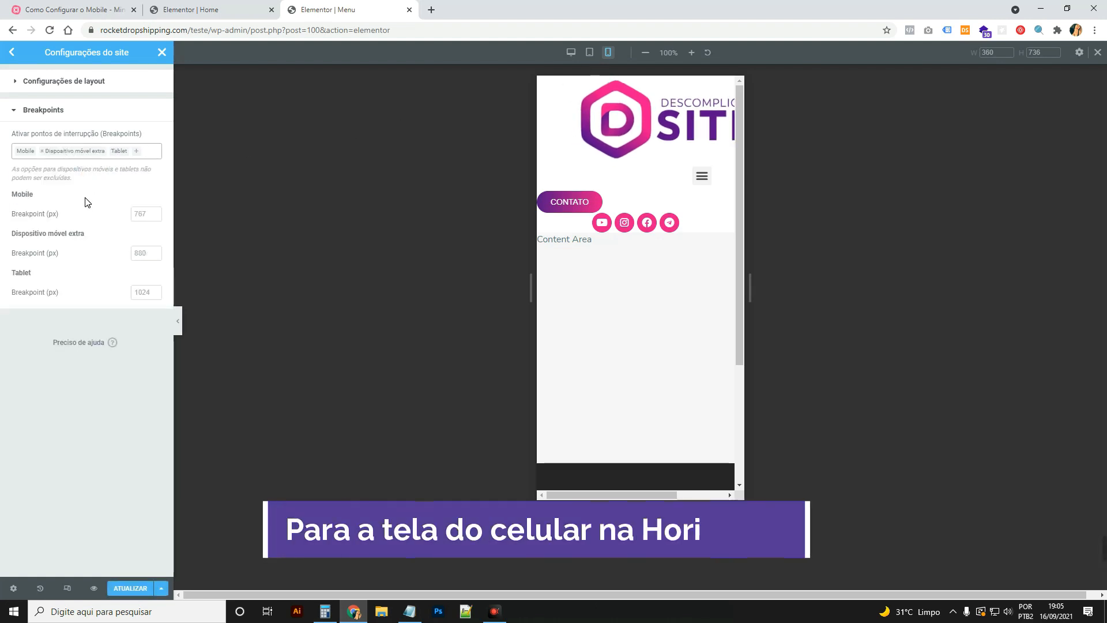
{"action": "left_click", "coordinate": [151, 151]}
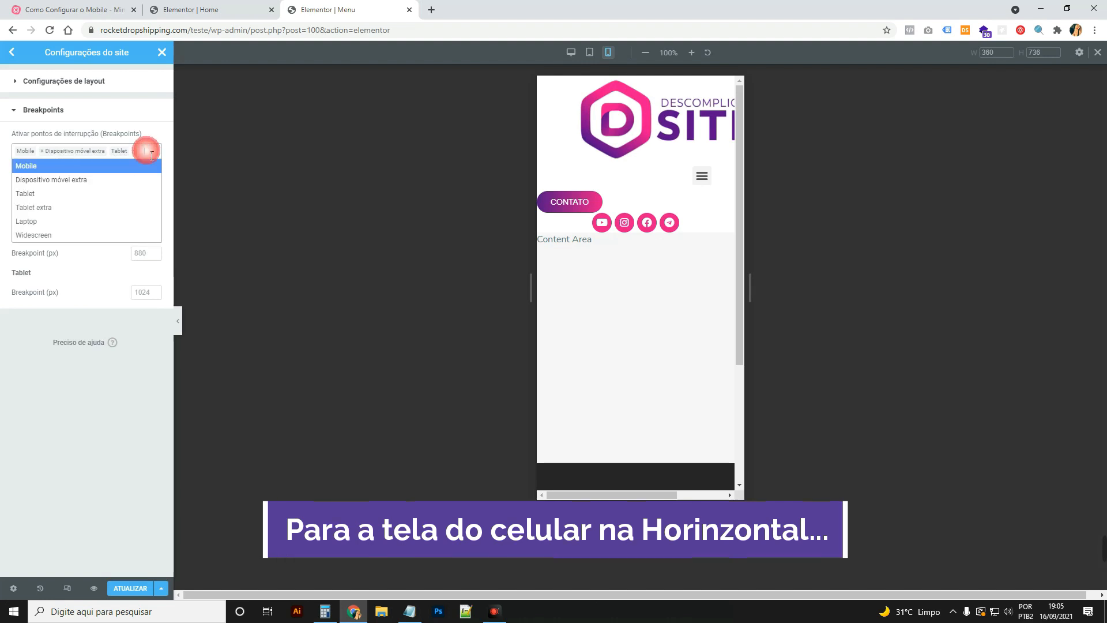
{"action": "left_click", "coordinate": [120, 204]}
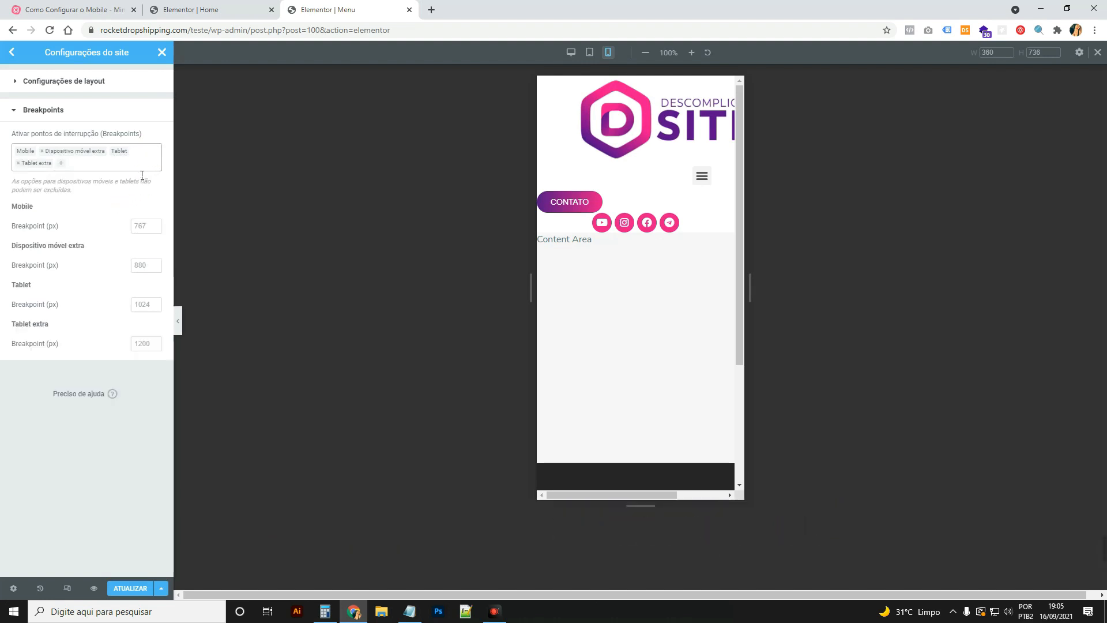
Activate the Laptop and Widescreen breakpoints, then update the site settings and reload the editor
{"action": "left_click", "coordinate": [76, 167]}
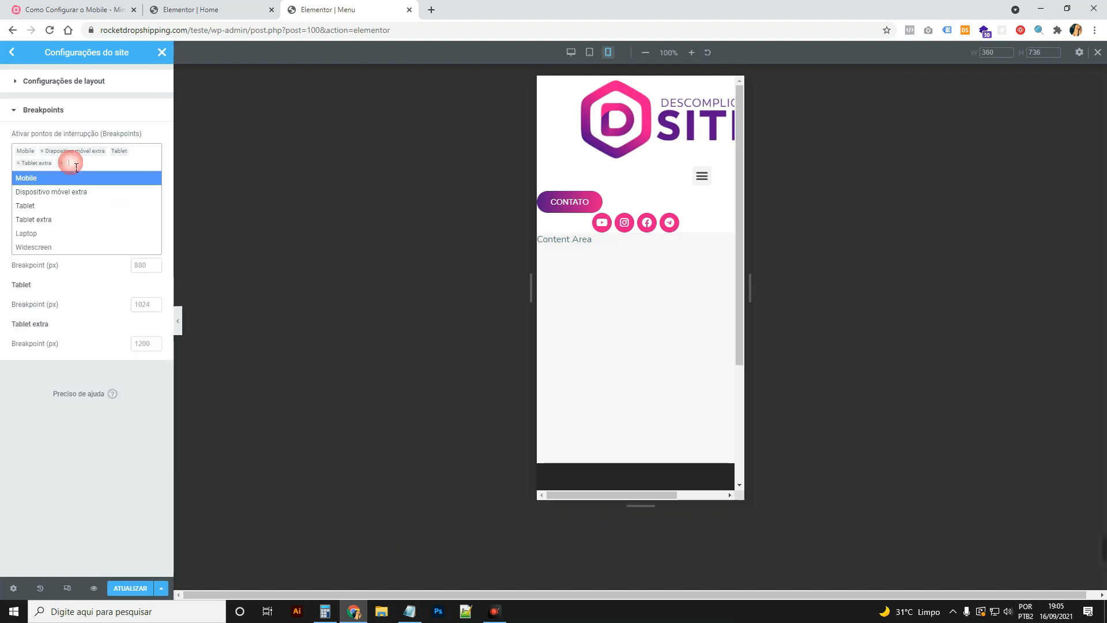
{"action": "left_click", "coordinate": [44, 240]}
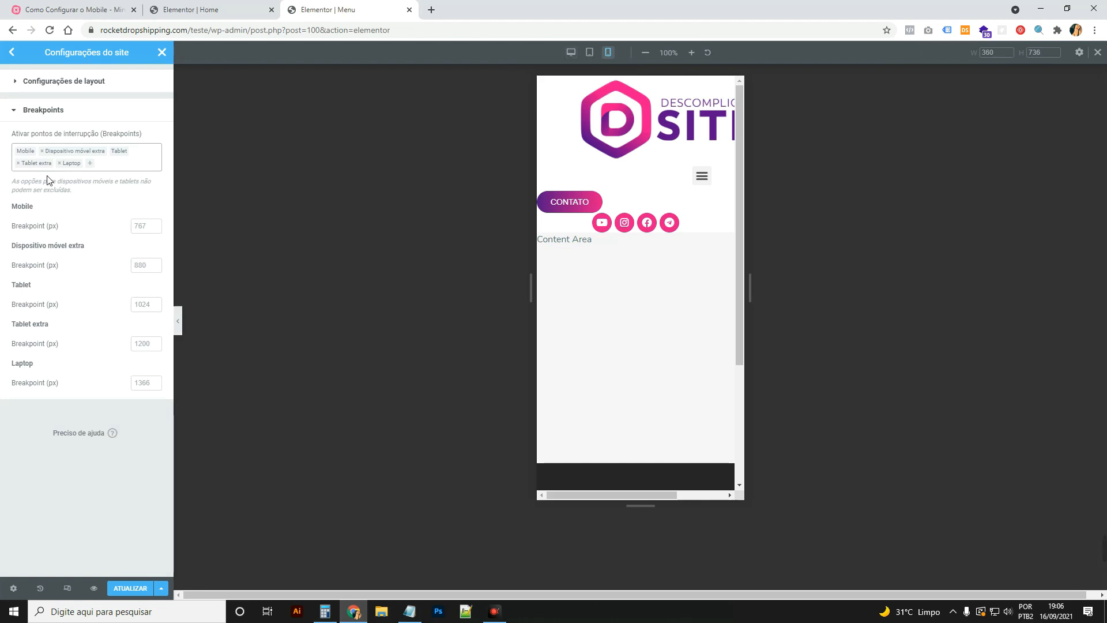
{"action": "left_click", "coordinate": [101, 156]}
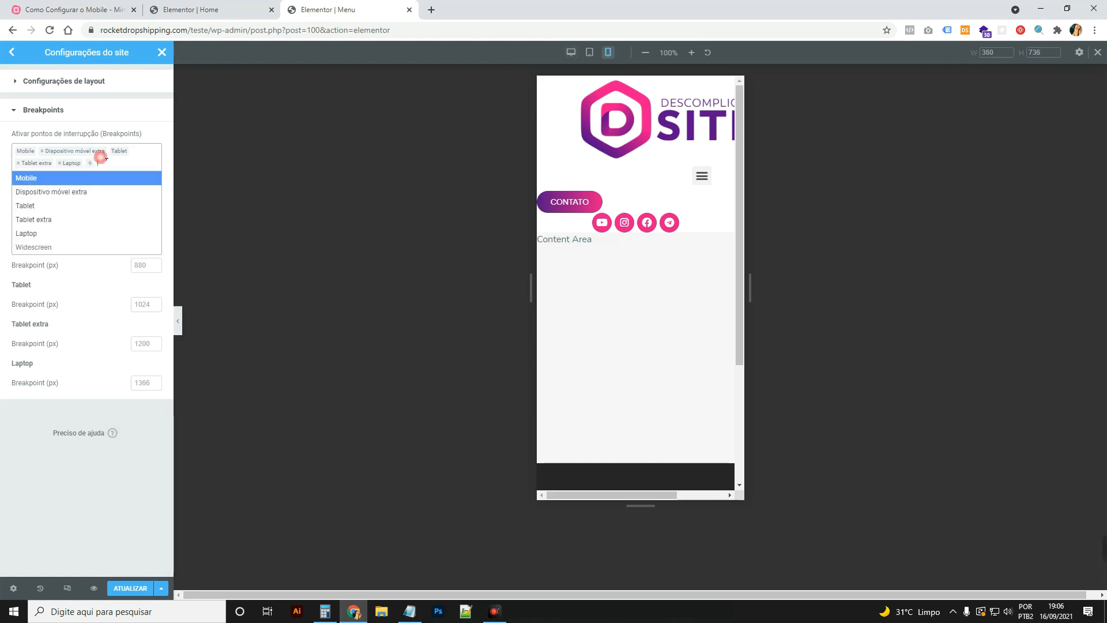
{"action": "left_click", "coordinate": [74, 247]}
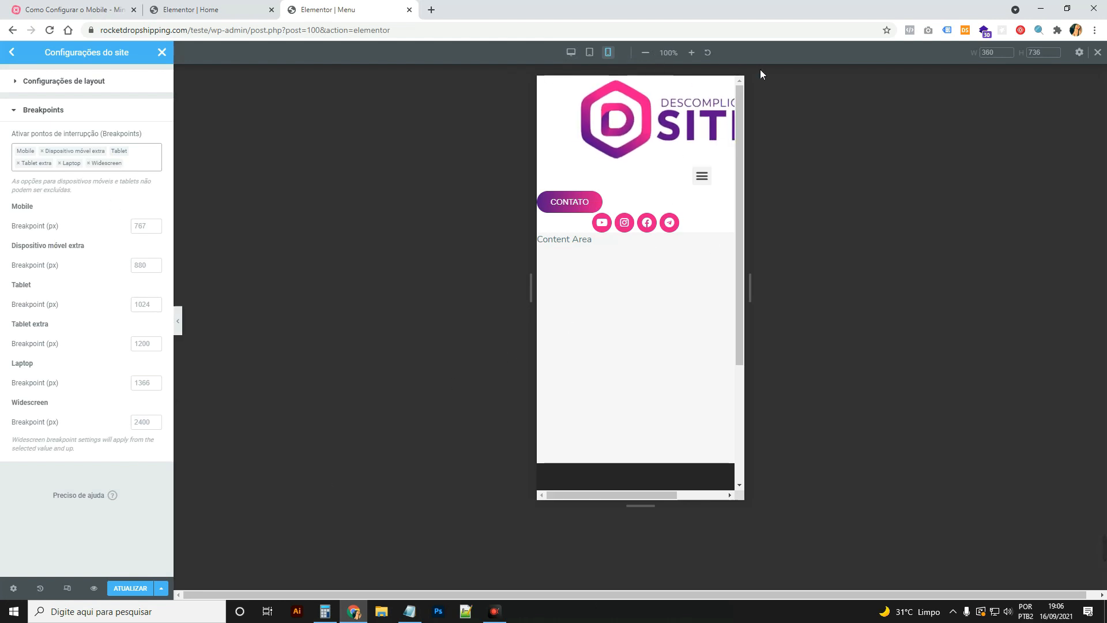
{"action": "left_click", "coordinate": [130, 587]}
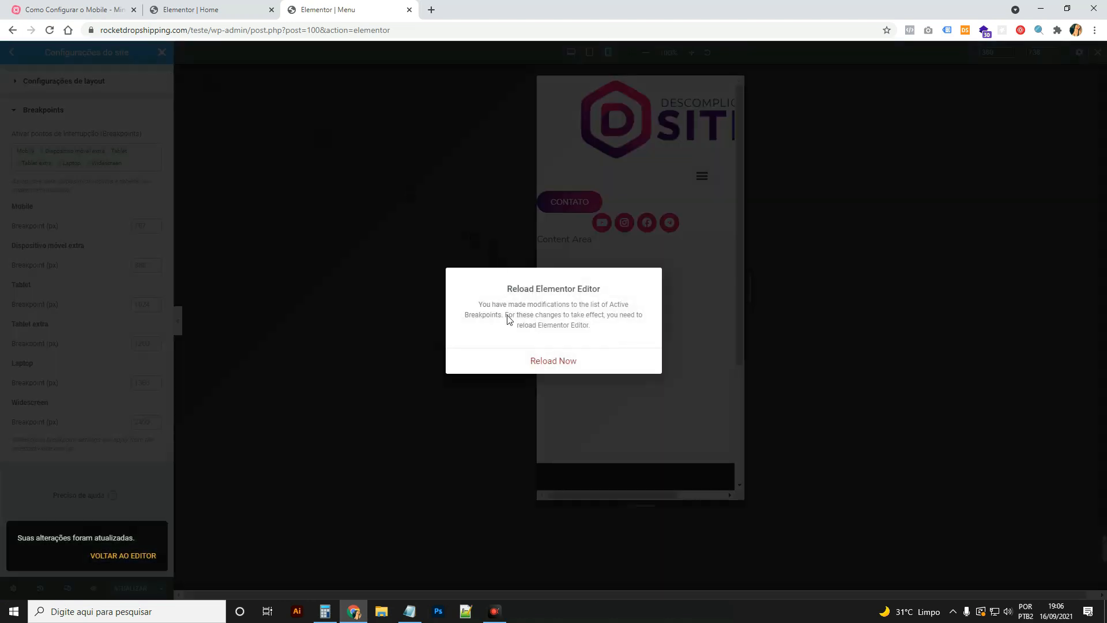
{"action": "left_click", "coordinate": [549, 360]}
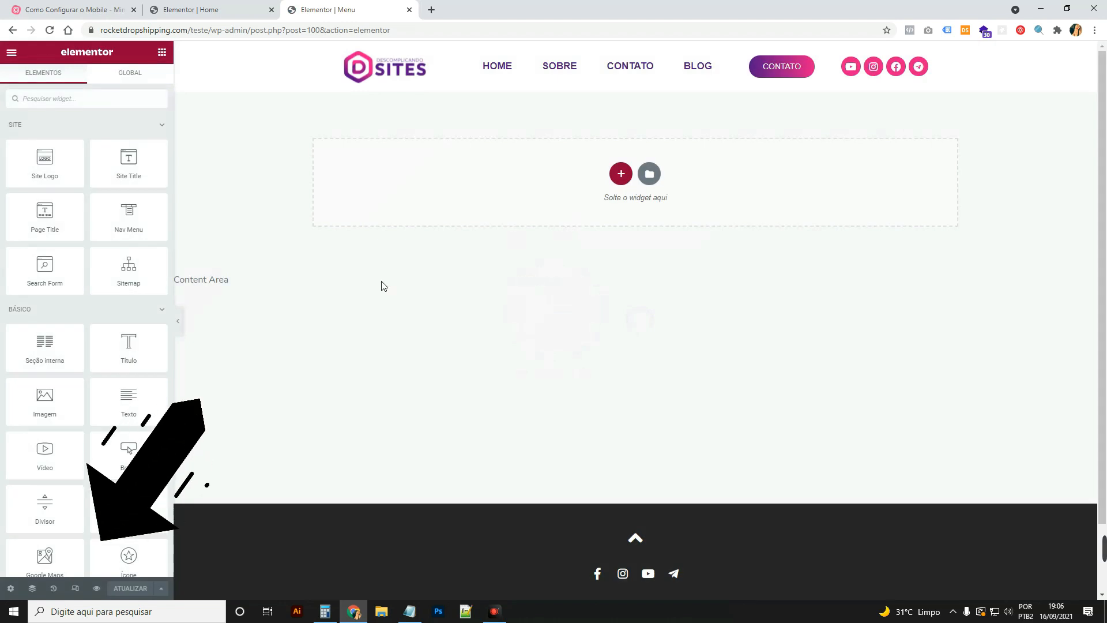
Preview the Menu header in responsive mode at the Widescreen, Desktop, Laptop, Tablet extra, Tablet and Dispositivo móvel extra sizes
{"action": "left_click", "coordinate": [77, 588]}
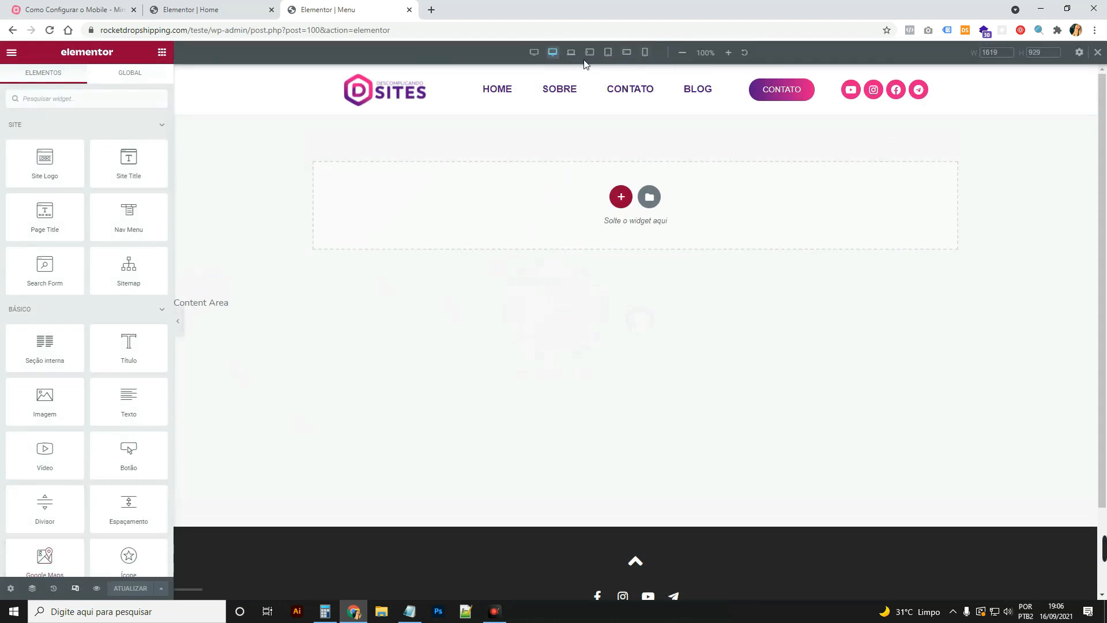
{"action": "left_click", "coordinate": [533, 52]}
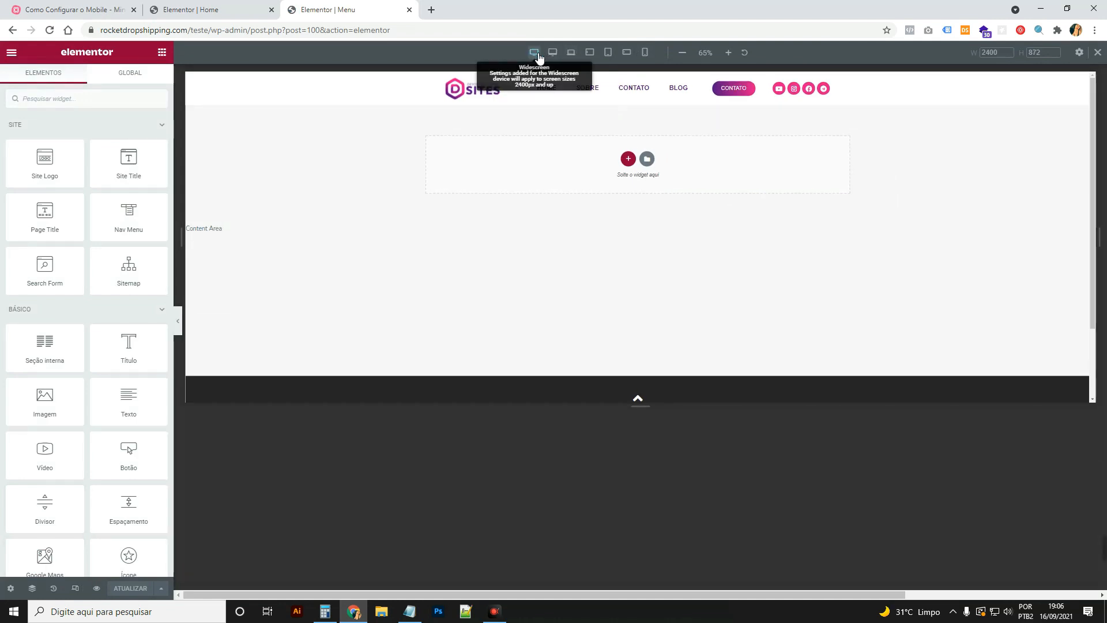
{"action": "left_click", "coordinate": [553, 52]}
{"action": "left_click", "coordinate": [571, 53]}
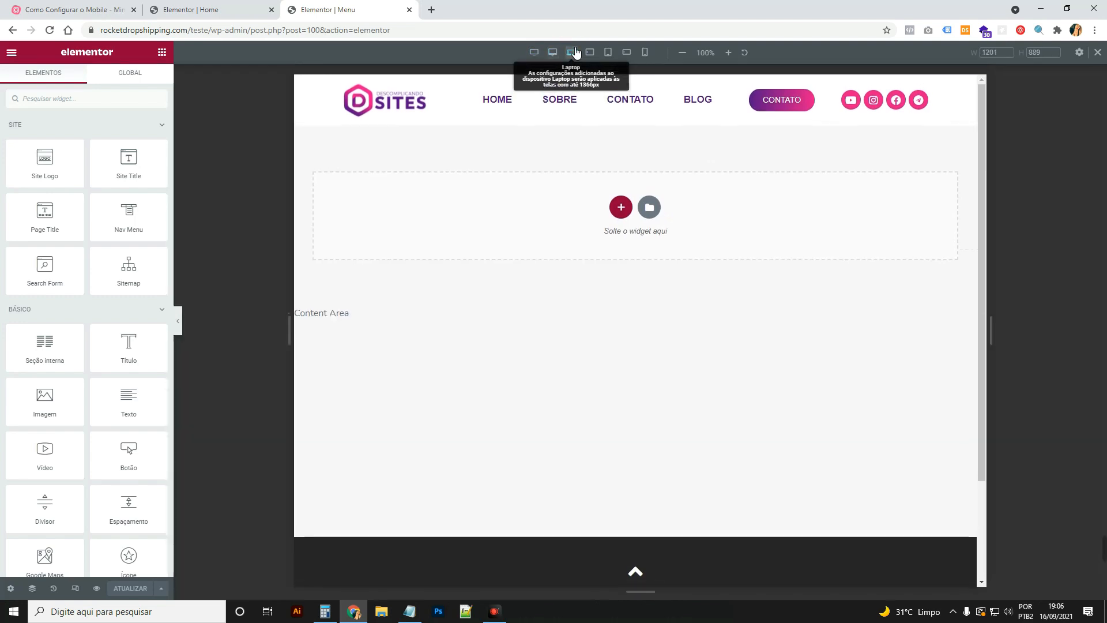
{"action": "left_click", "coordinate": [589, 52]}
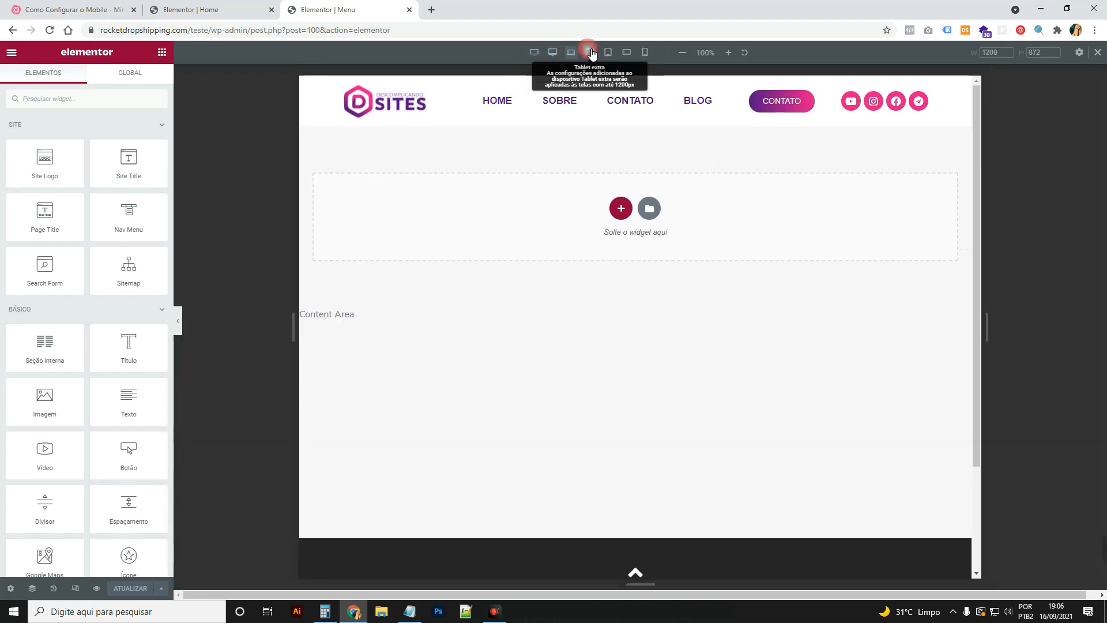
{"action": "left_click", "coordinate": [608, 52]}
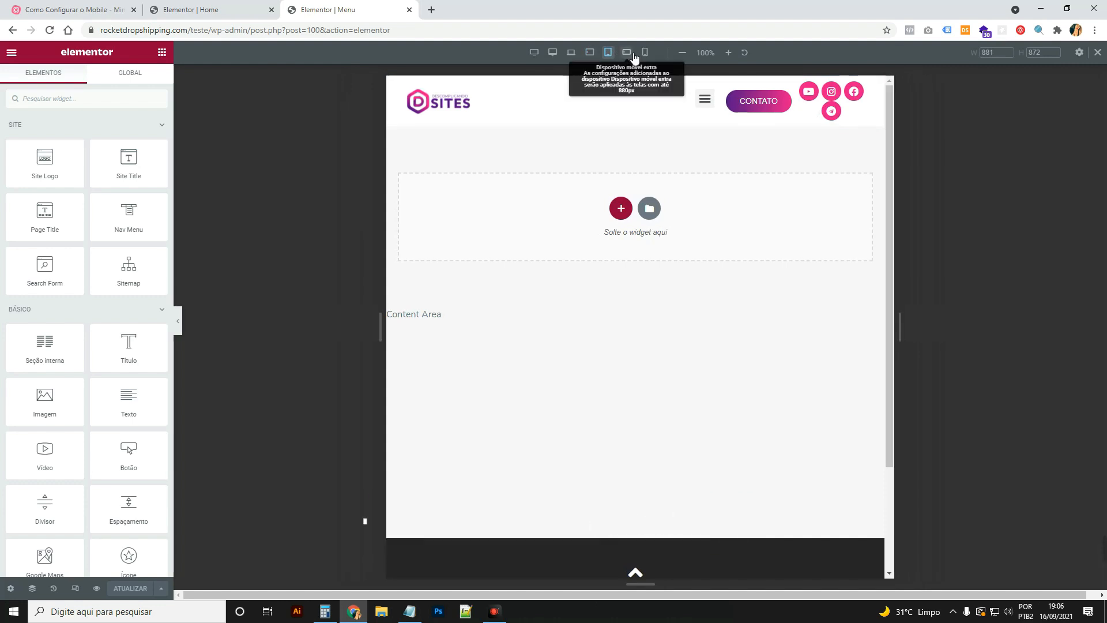
{"action": "left_click", "coordinate": [626, 53]}
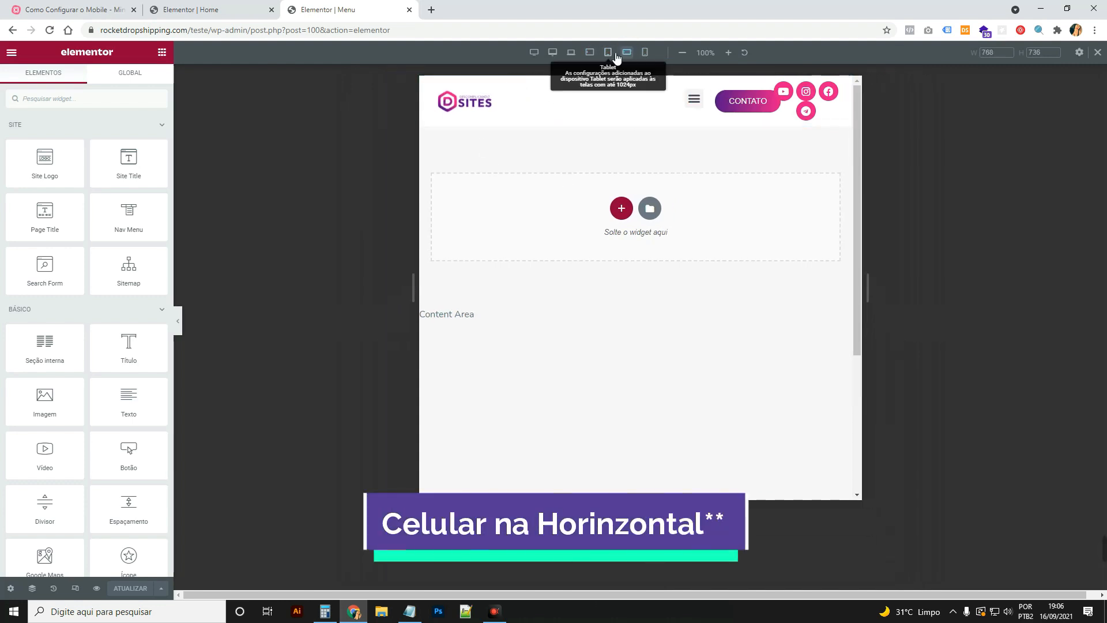
{"action": "scroll", "coordinate": [605, 222], "scroll_direction": "down", "scroll_amount": 1}
In the mobile view, hide the Contato button's column on Tablet extra, Tablet, Dispositivo móvel extra and Mobile
{"action": "left_click", "coordinate": [645, 52]}
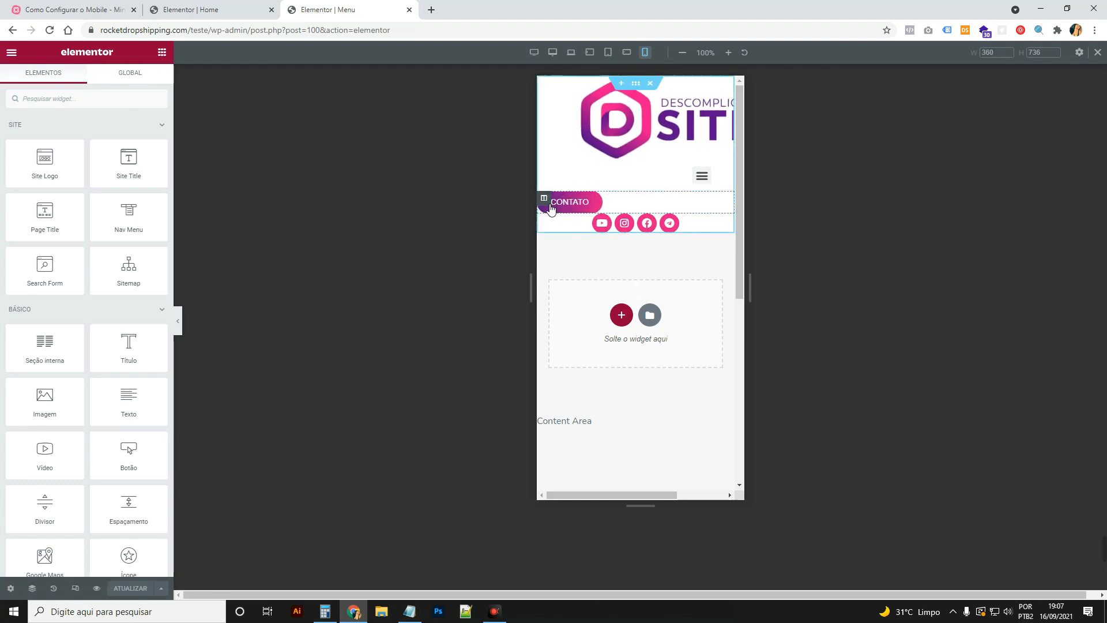
{"action": "left_click", "coordinate": [544, 199]}
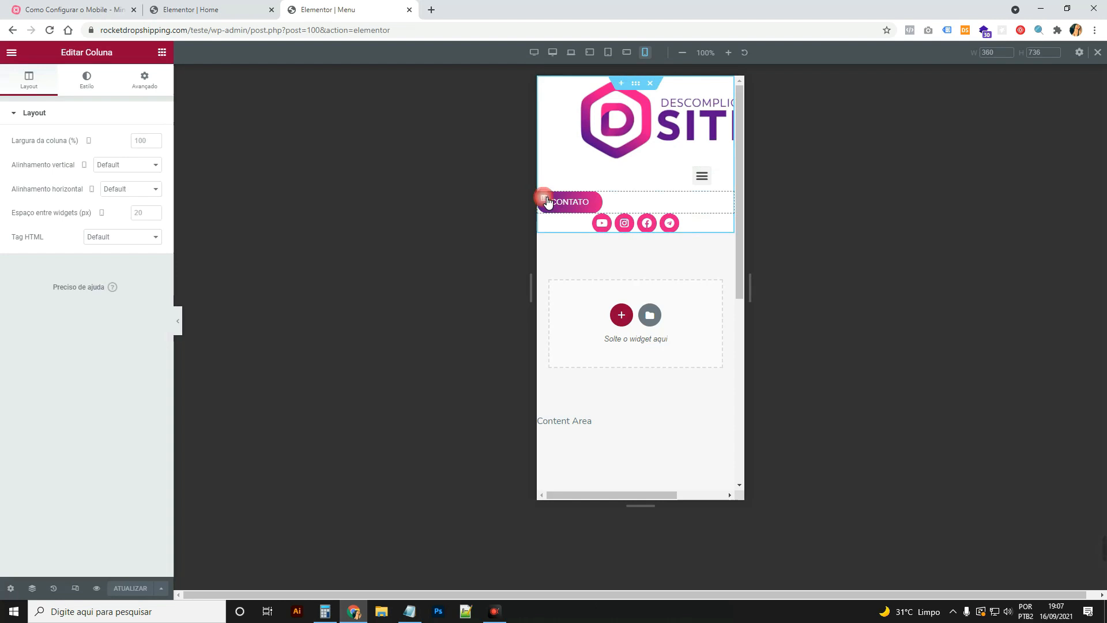
{"action": "left_click", "coordinate": [144, 81]}
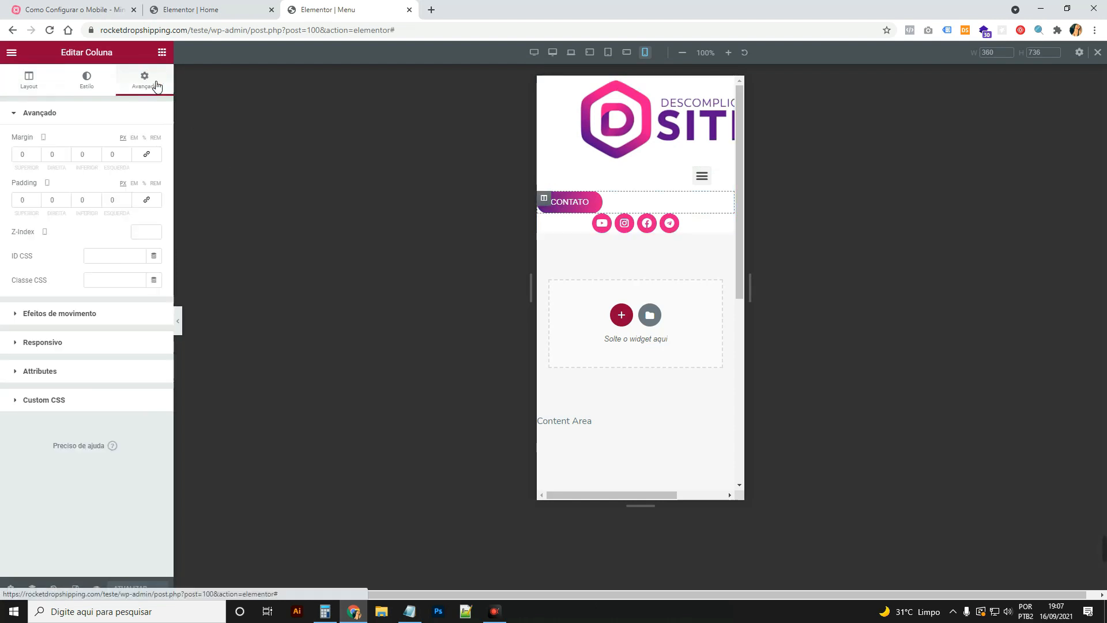
{"action": "left_click", "coordinate": [105, 341]}
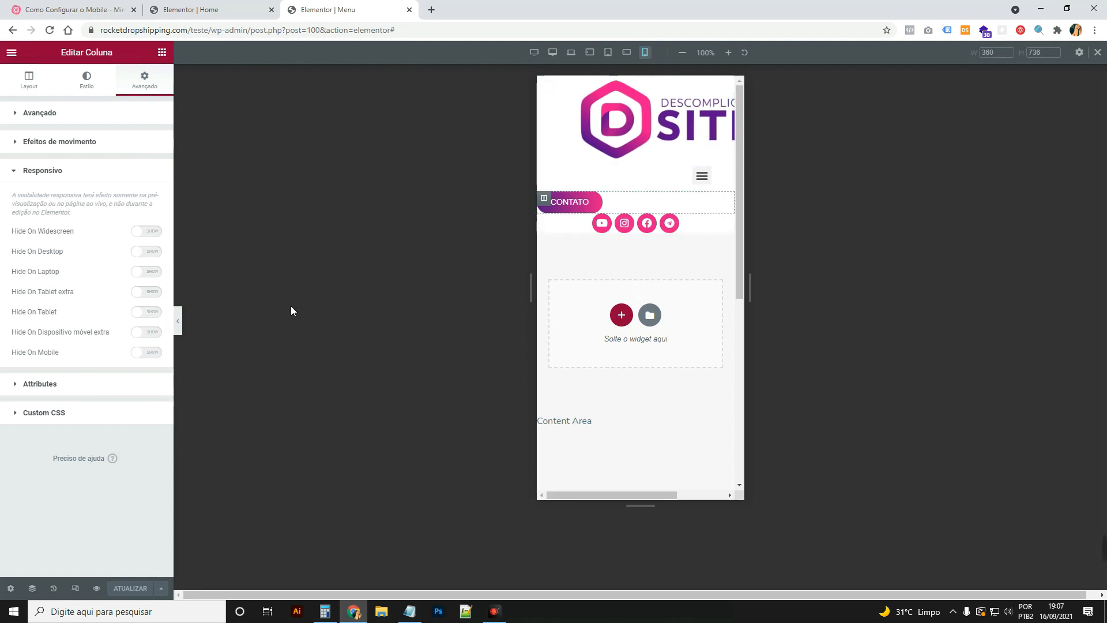
{"action": "left_click", "coordinate": [156, 313]}
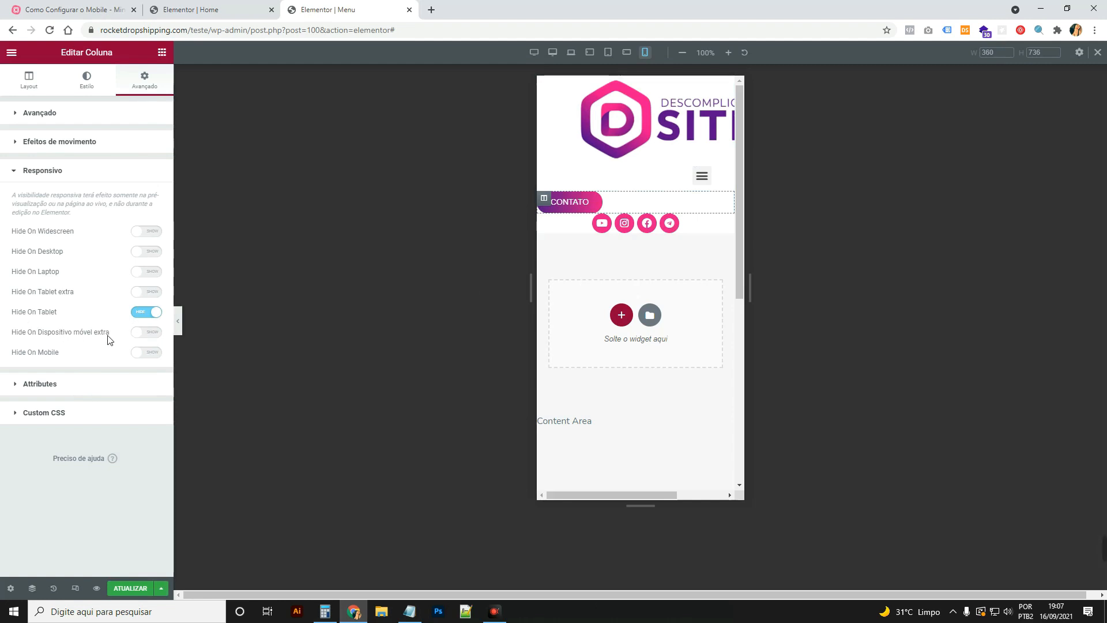
{"action": "left_click", "coordinate": [141, 335]}
{"action": "left_click_drag", "start_coordinate": [73, 334], "coordinate": [117, 340]}
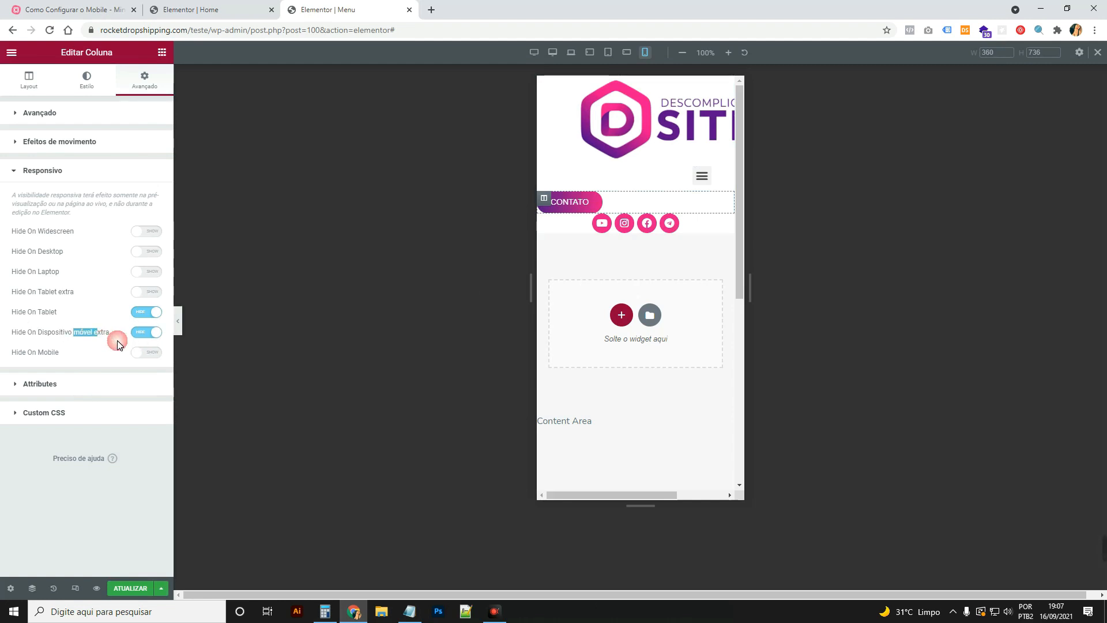
{"action": "left_click", "coordinate": [150, 352]}
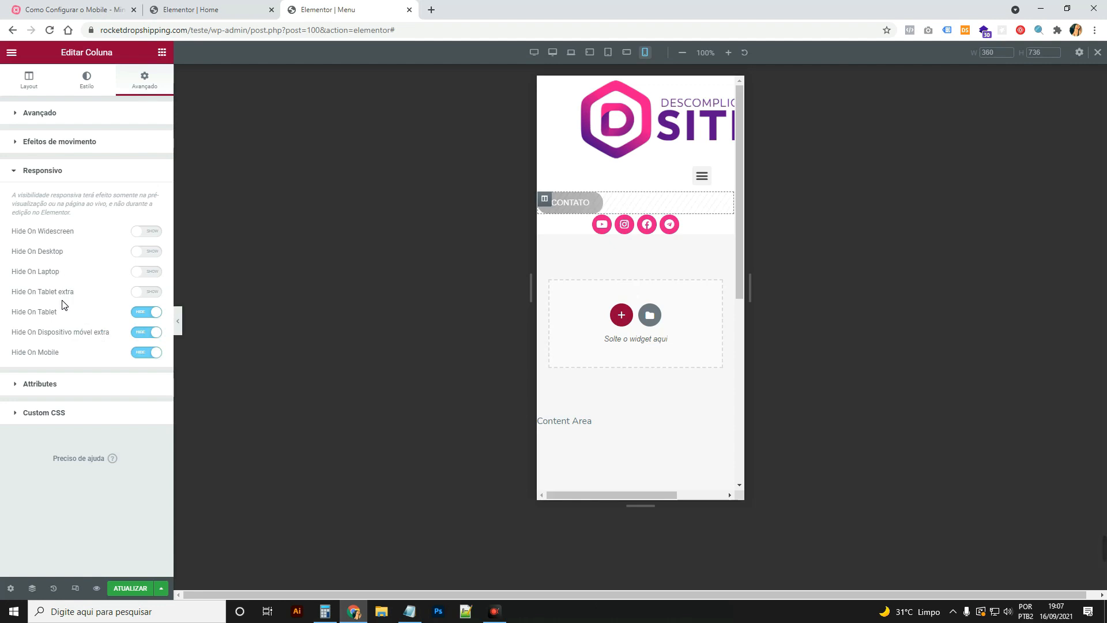
{"action": "left_click", "coordinate": [147, 292]}
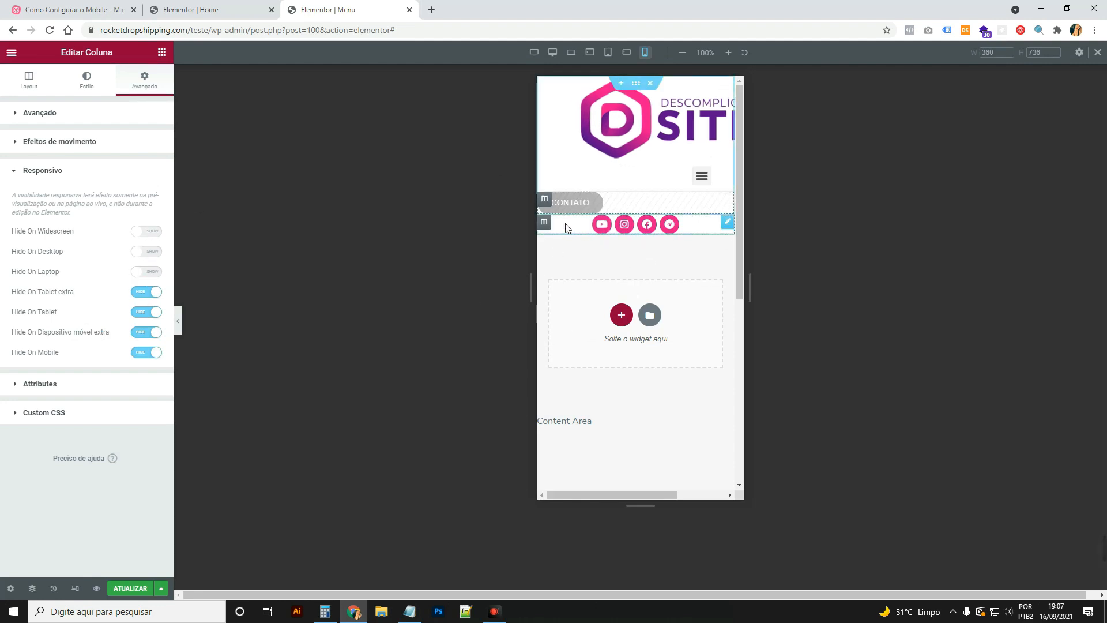
Hide the social icons column on Tablet extra, Tablet, Dispositivo móvel extra and Mobile, and preview the mobile header
{"action": "left_click", "coordinate": [544, 224]}
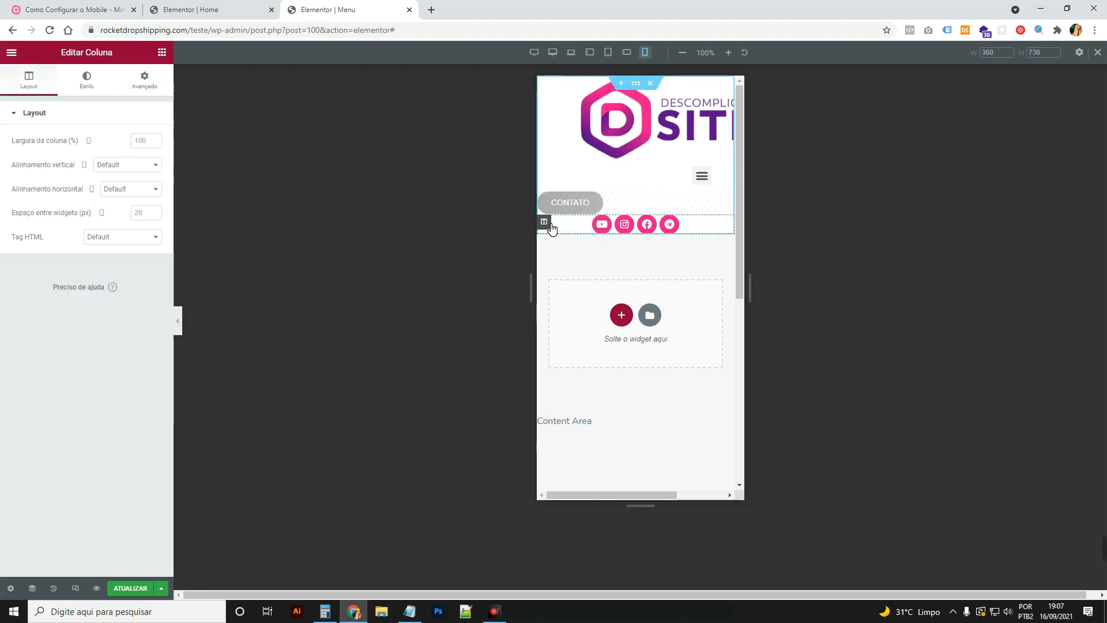
{"action": "left_click", "coordinate": [162, 85]}
{"action": "left_click", "coordinate": [118, 344]}
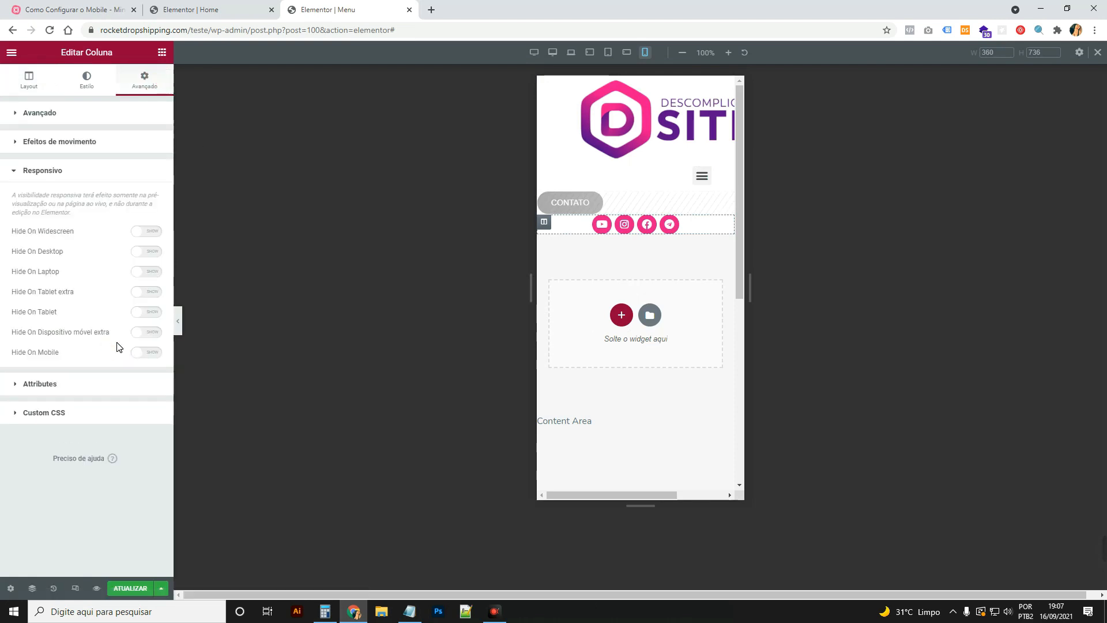
{"action": "left_click", "coordinate": [149, 352]}
{"action": "left_click", "coordinate": [147, 332]}
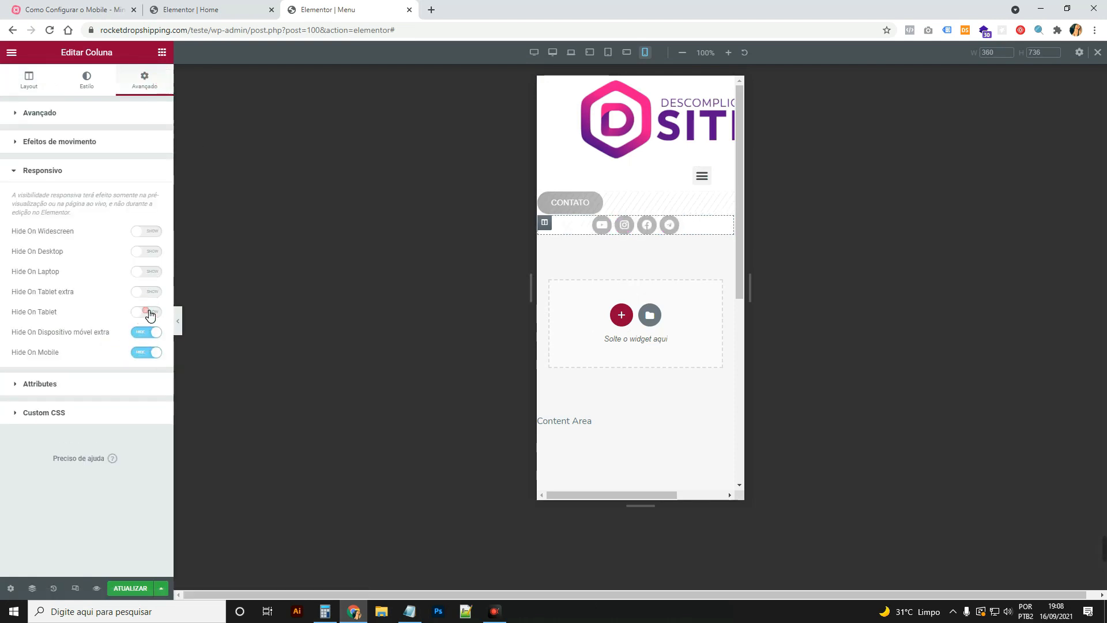
{"action": "left_click", "coordinate": [148, 312]}
{"action": "left_click", "coordinate": [148, 292]}
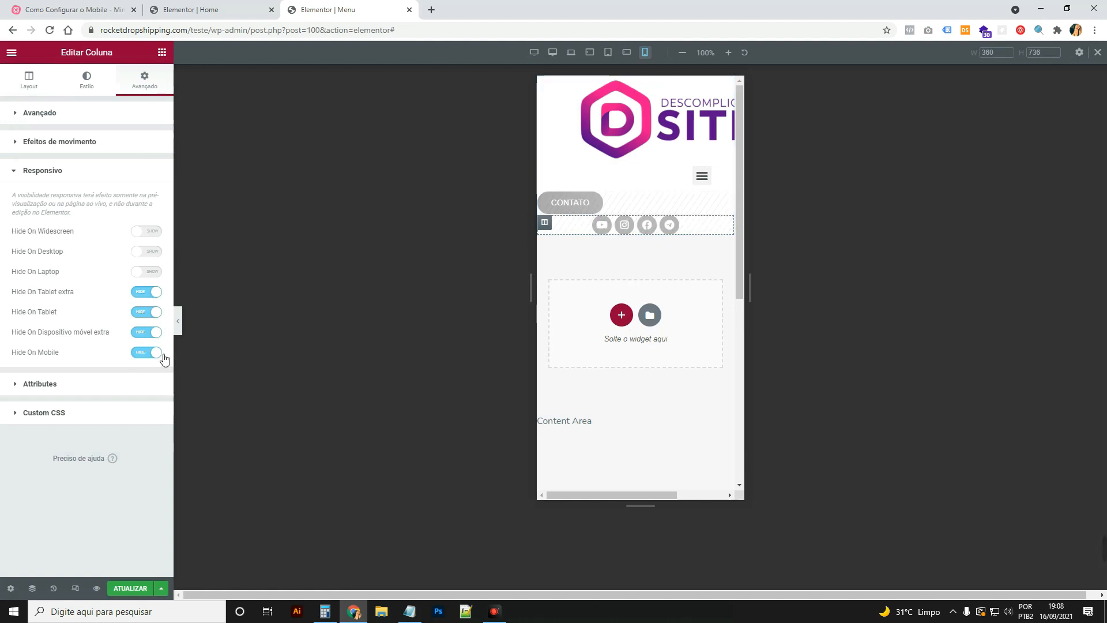
{"action": "left_click", "coordinate": [180, 320]}
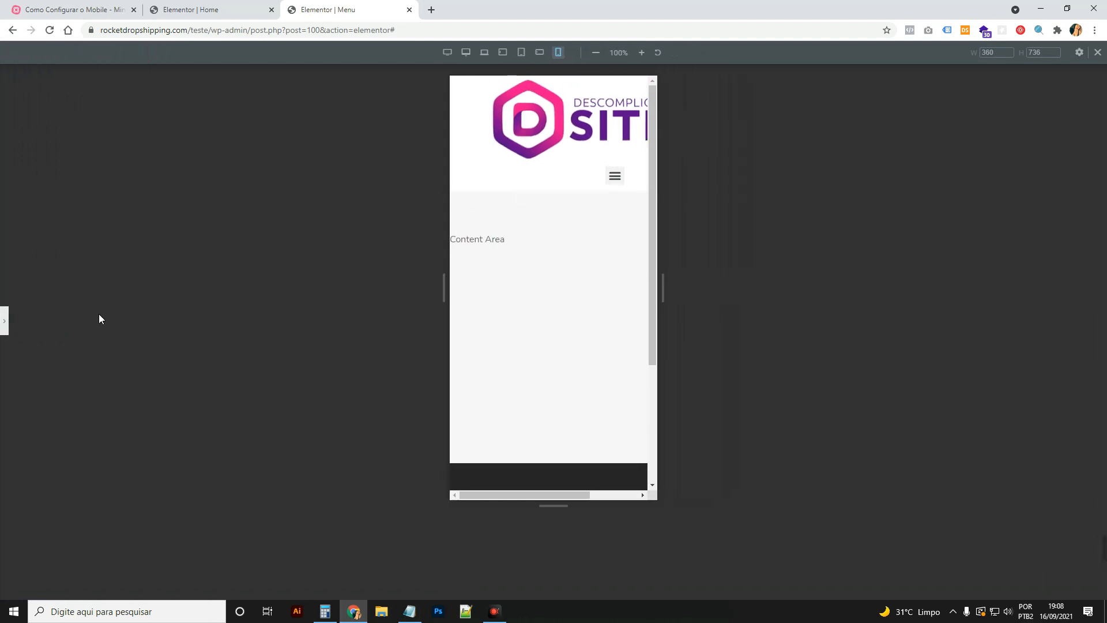
{"action": "left_click", "coordinate": [5, 320]}
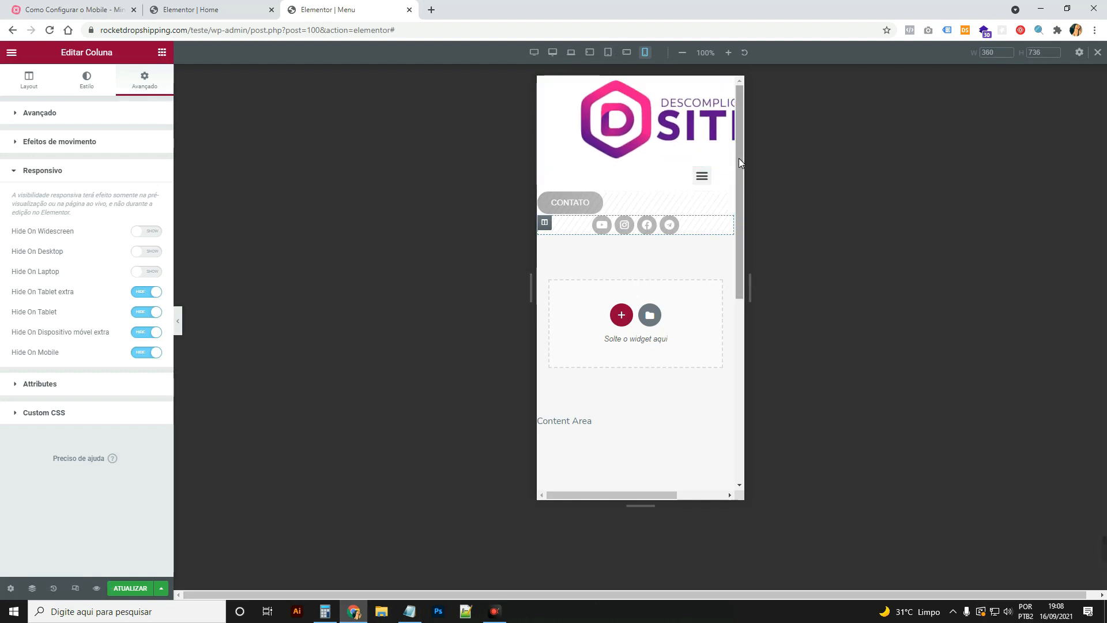
Set the mobile width of both the logo column and the hamburger menu column to 50%
{"action": "left_click", "coordinate": [549, 86]}
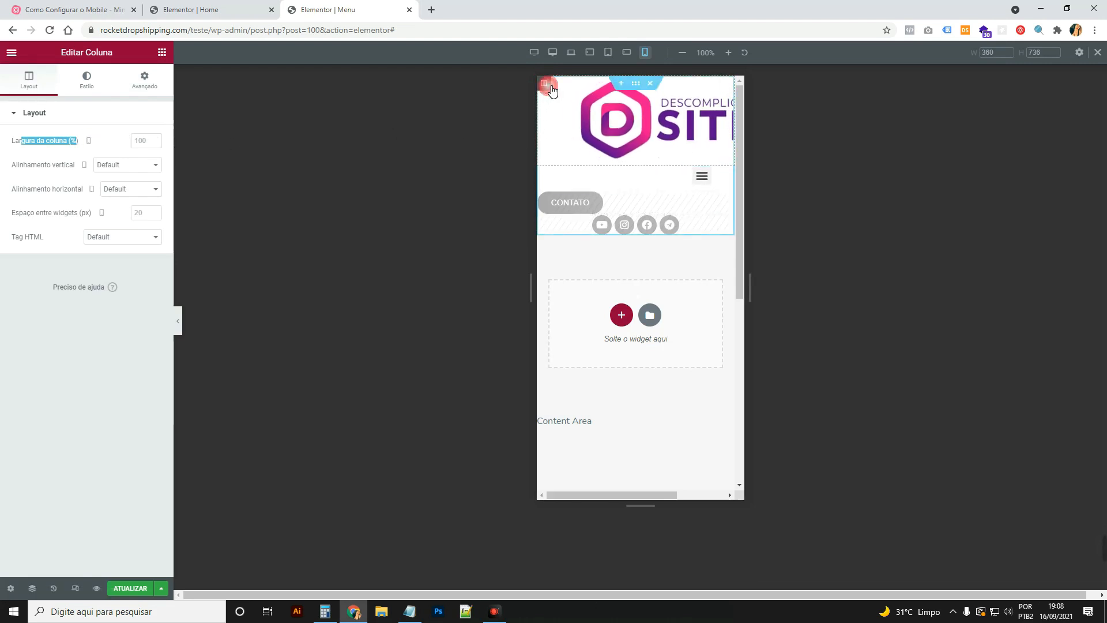
{"action": "left_click", "coordinate": [142, 146]}
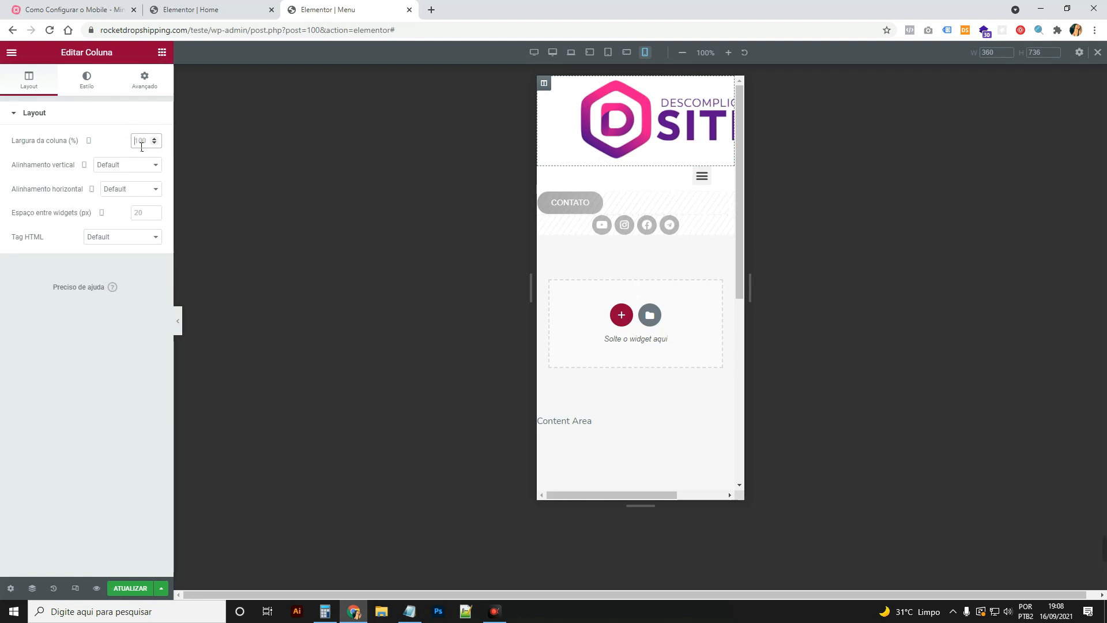
{"action": "type", "text": "50"}
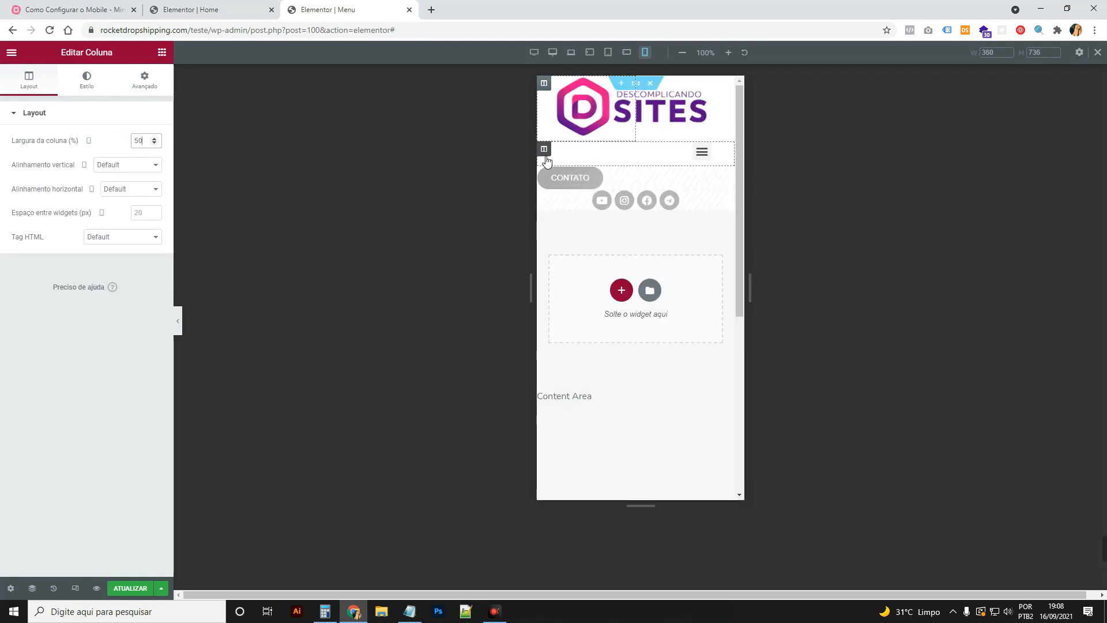
{"action": "left_click", "coordinate": [545, 150]}
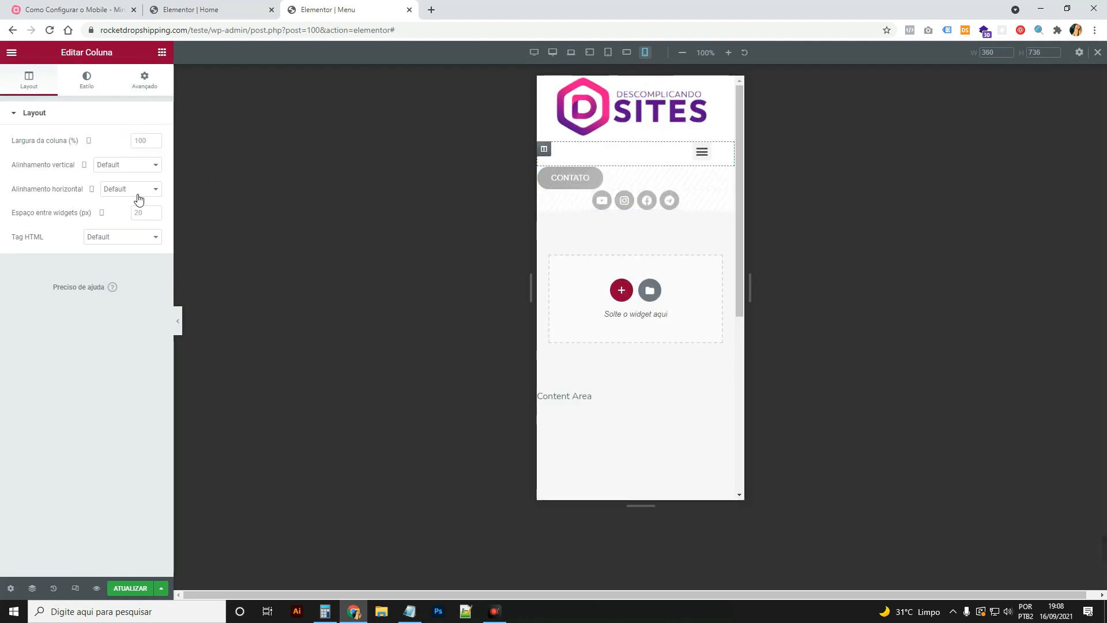
{"action": "left_click", "coordinate": [142, 142]}
{"action": "type", "text": "50"}
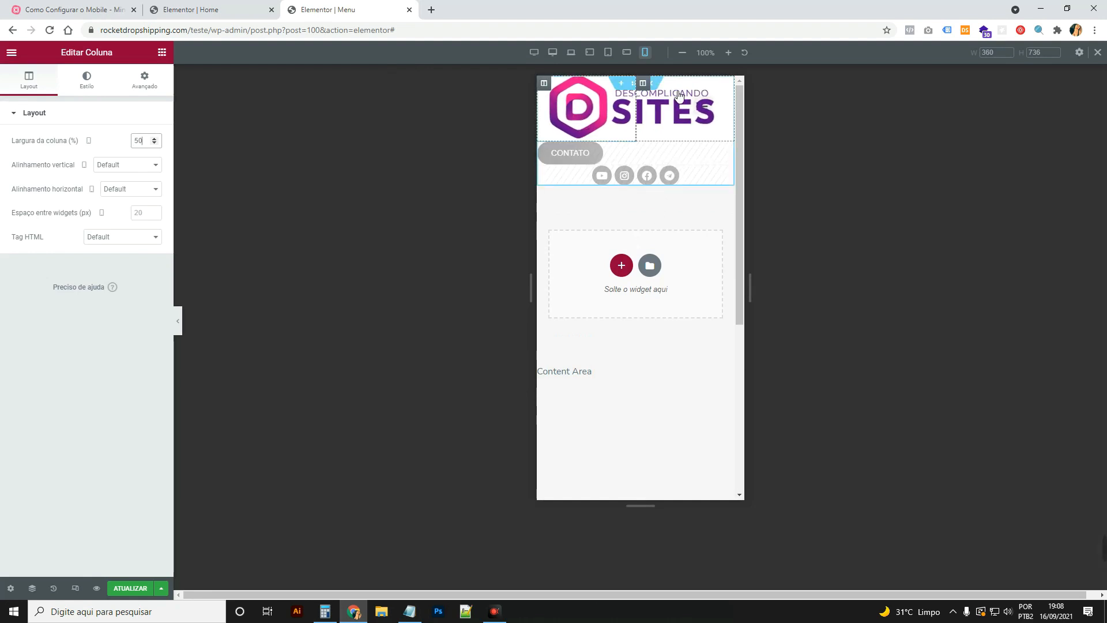
Compare the logo's desktop view, and set its mobile superior, direita and esquerda margins to 0 px
{"action": "left_click", "coordinate": [612, 118]}
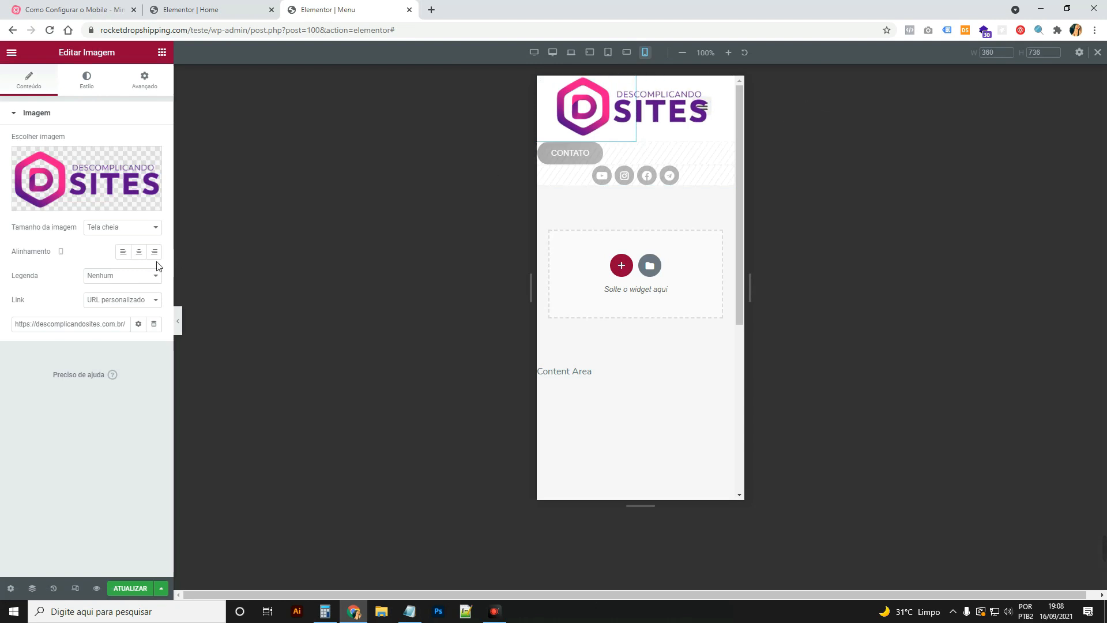
{"action": "left_click", "coordinate": [154, 90]}
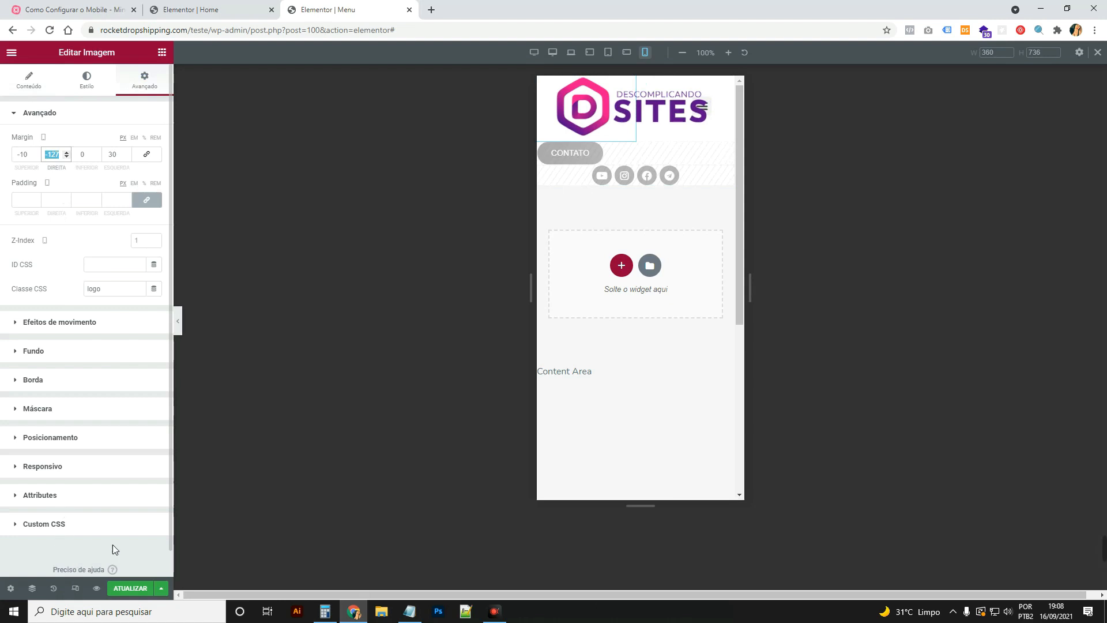
{"action": "left_click", "coordinate": [553, 55]}
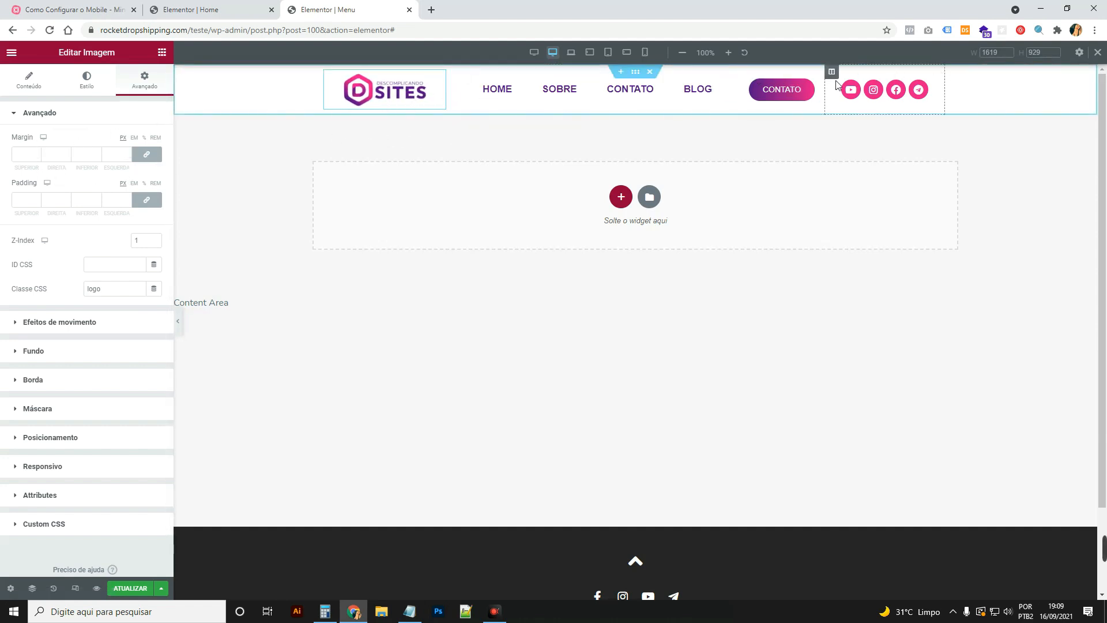
{"action": "left_click", "coordinate": [81, 587]}
{"action": "left_click", "coordinate": [75, 588]}
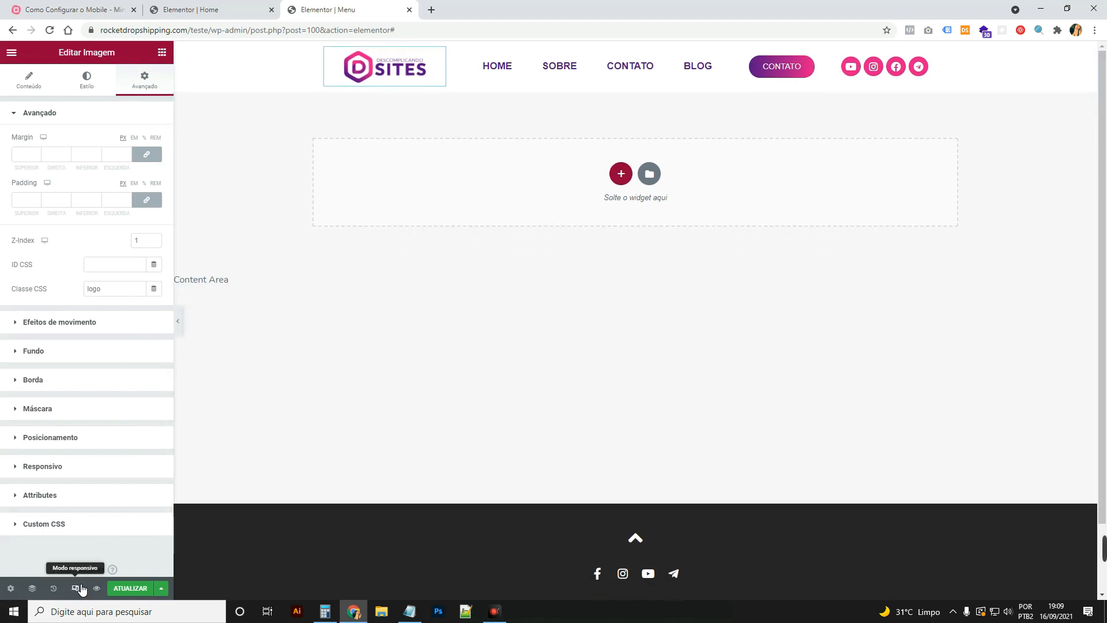
{"action": "left_click", "coordinate": [644, 53]}
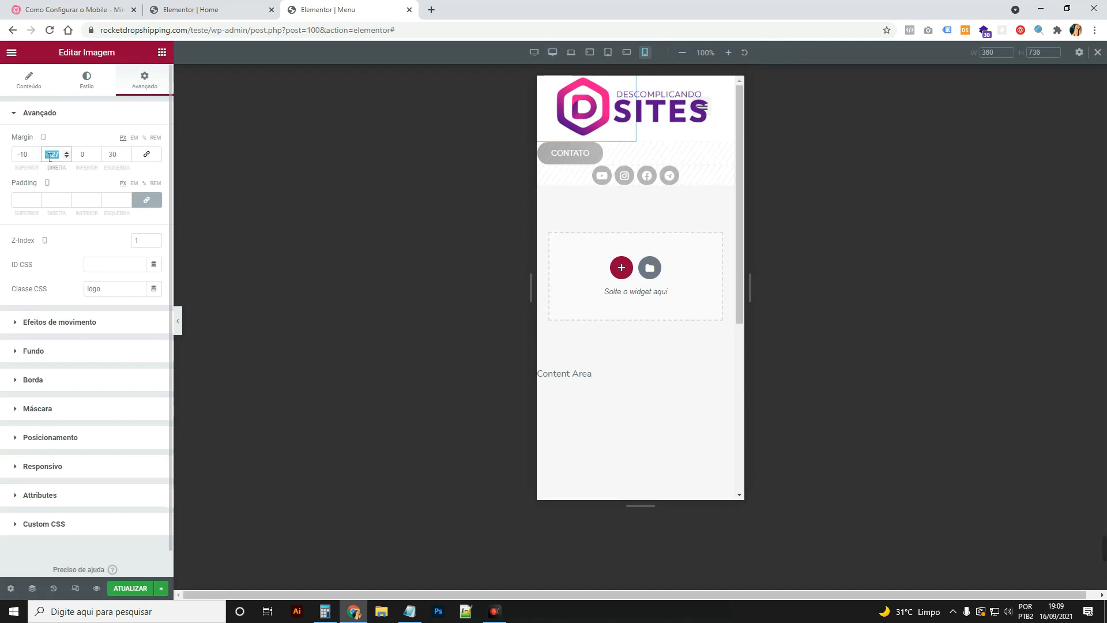
{"action": "type", "text": "0"}
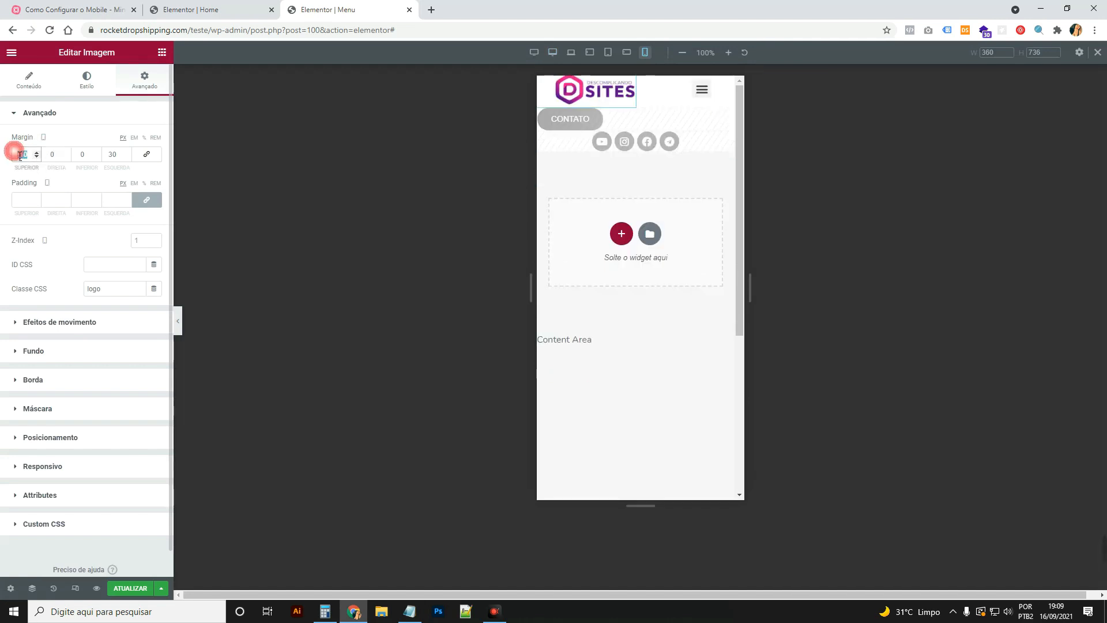
{"action": "type", "text": "10"}
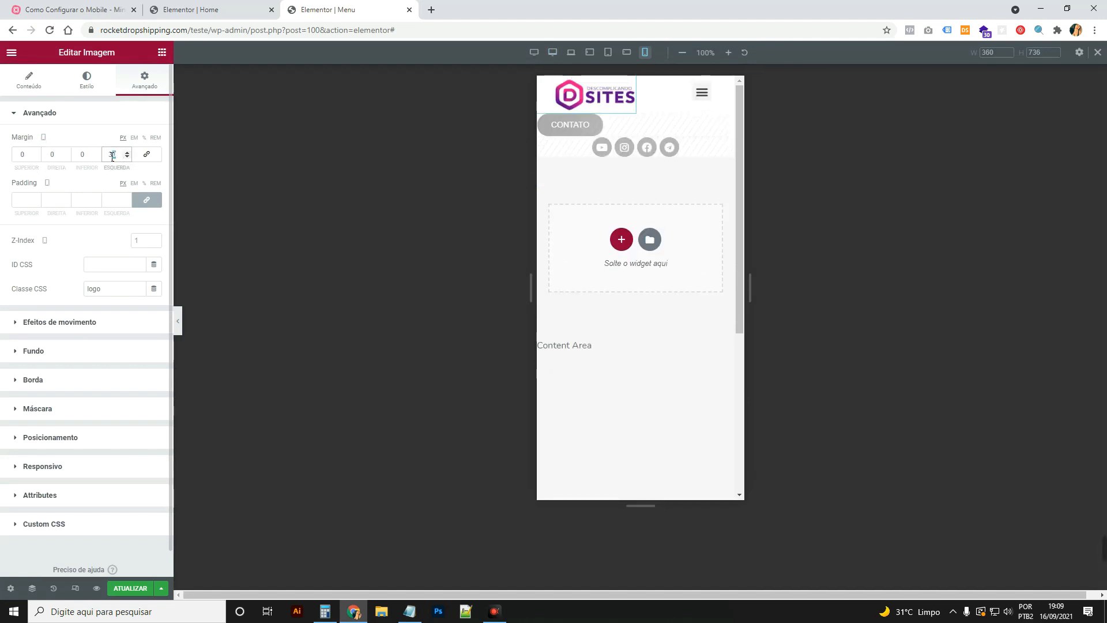
{"action": "type", "text": "0"}
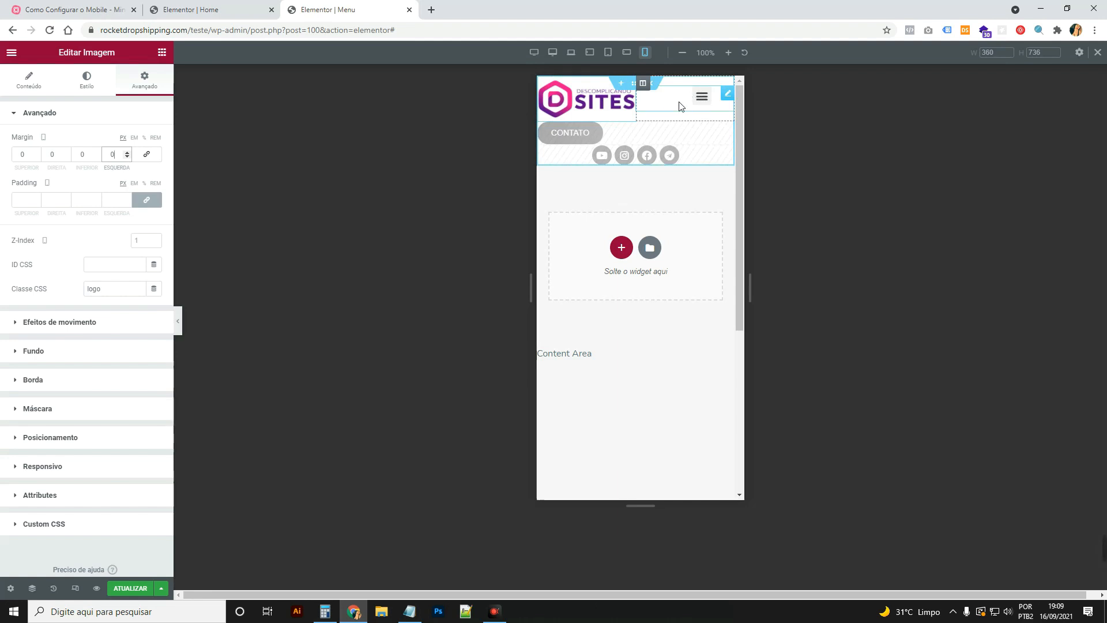
Set the mobile column widths to 70% for the logo and 30% for the hamburger menu
{"action": "left_click", "coordinate": [544, 85]}
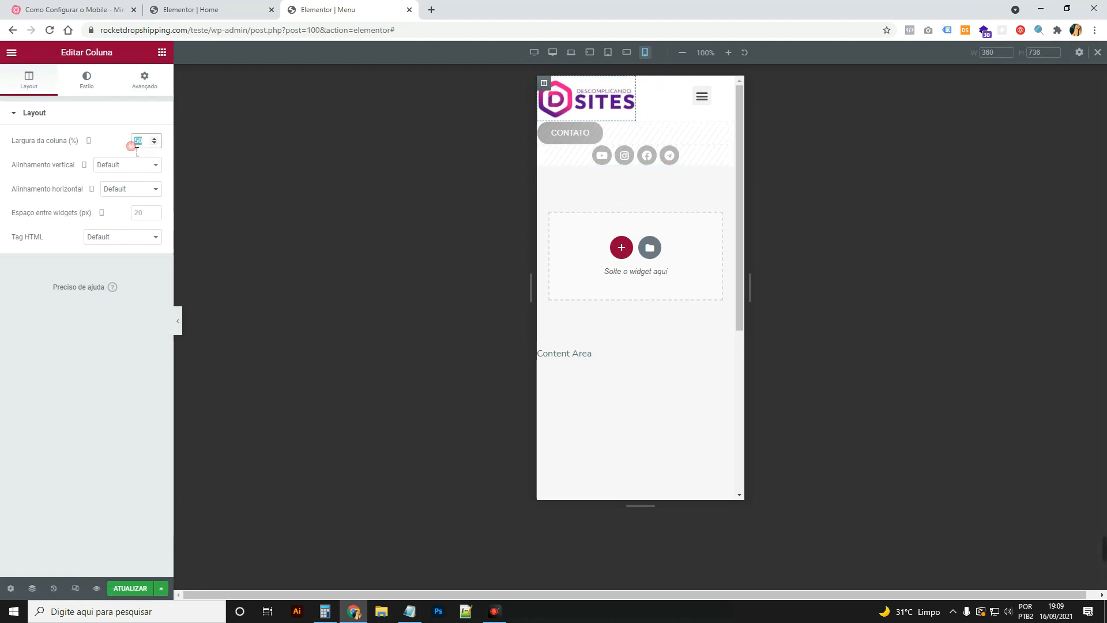
{"action": "type", "text": "70"}
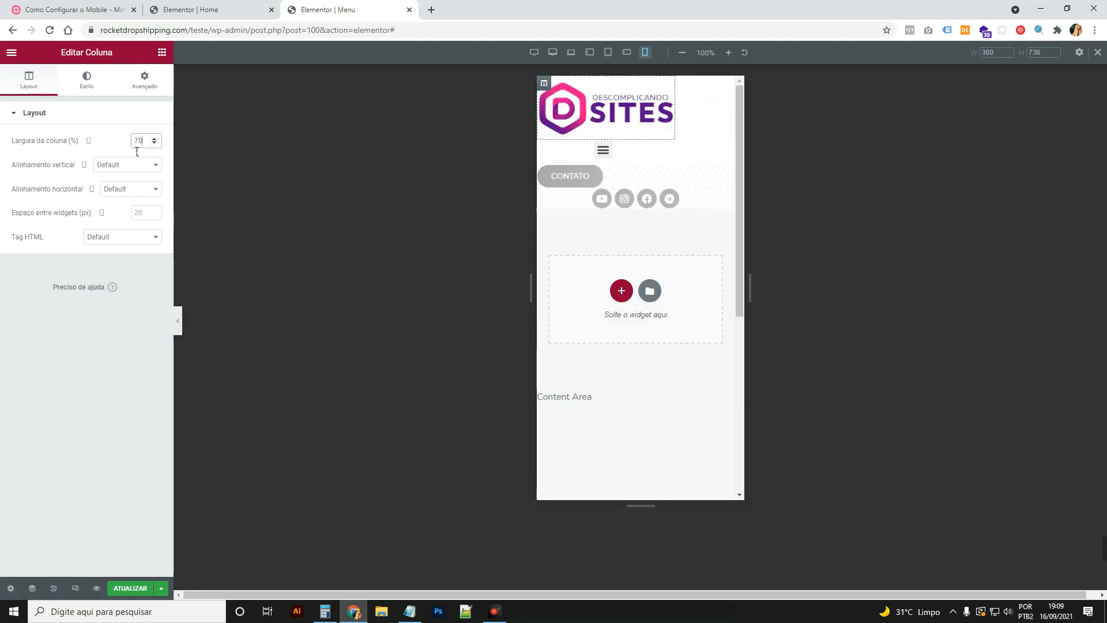
{"action": "left_click", "coordinate": [549, 151]}
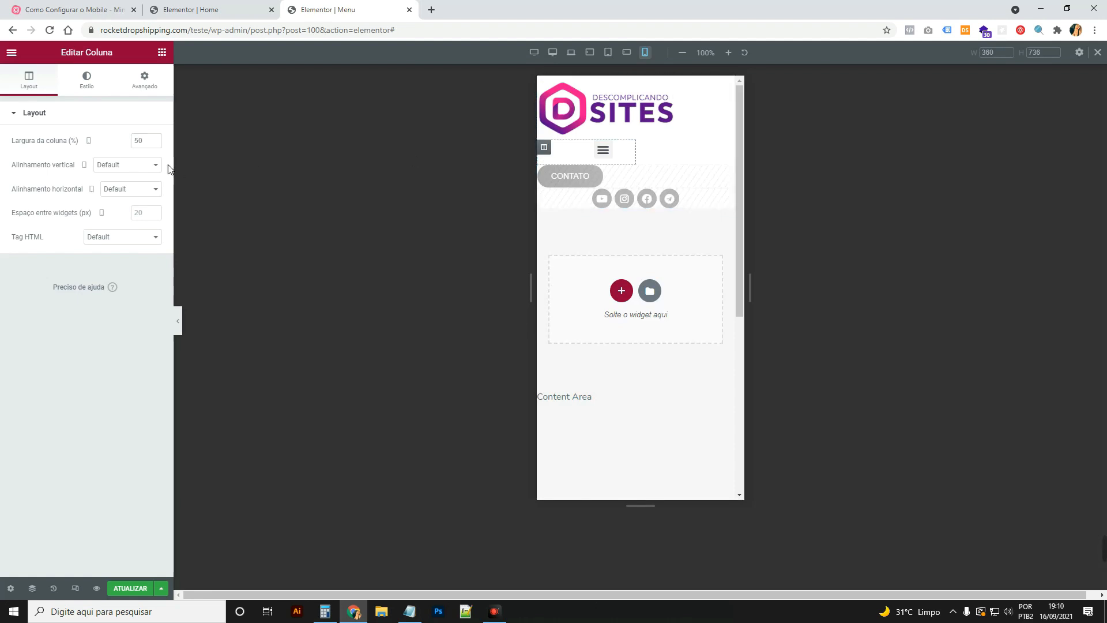
{"action": "type", "text": "30"}
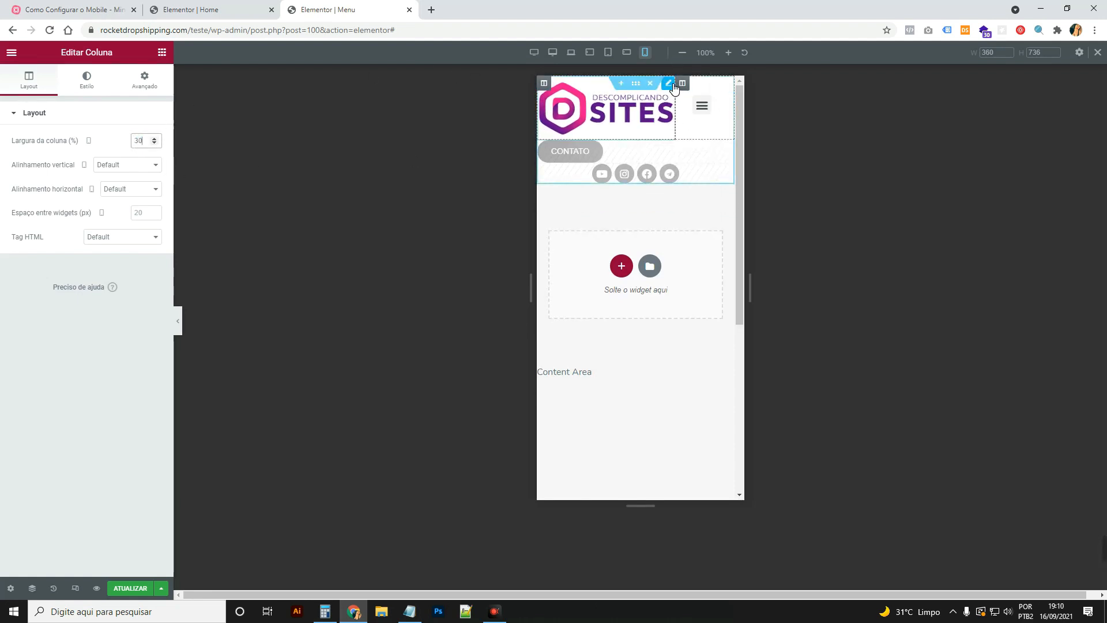
Reduce the logo image's mobile width to 59% and preview the resulting header
{"action": "left_click", "coordinate": [670, 84]}
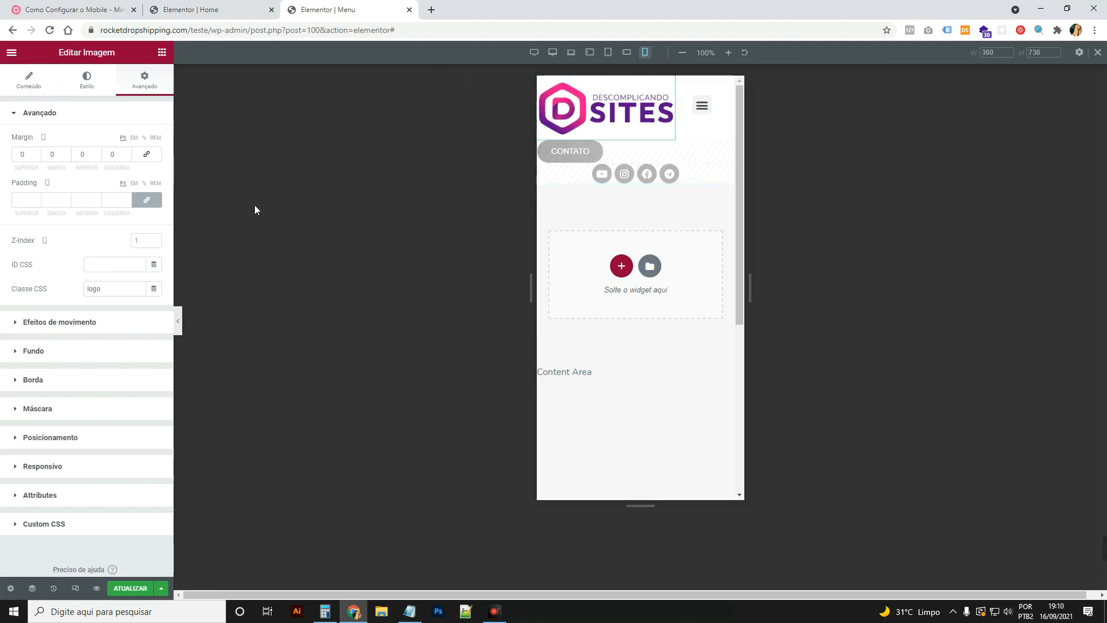
{"action": "left_click", "coordinate": [86, 79]}
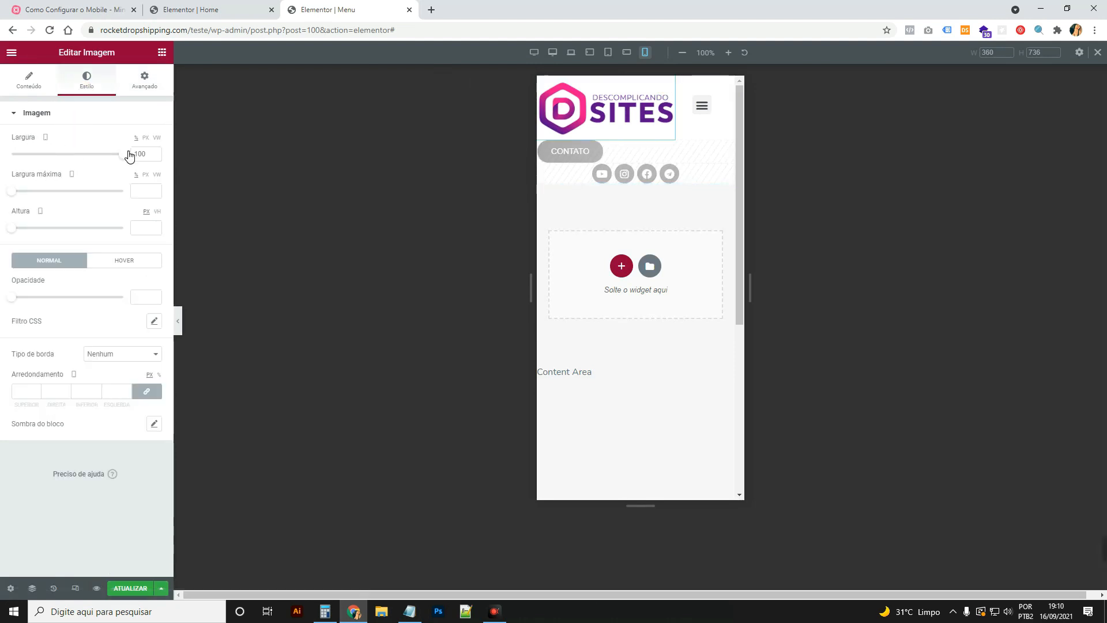
{"action": "left_click_drag", "start_coordinate": [128, 154], "coordinate": [83, 154]}
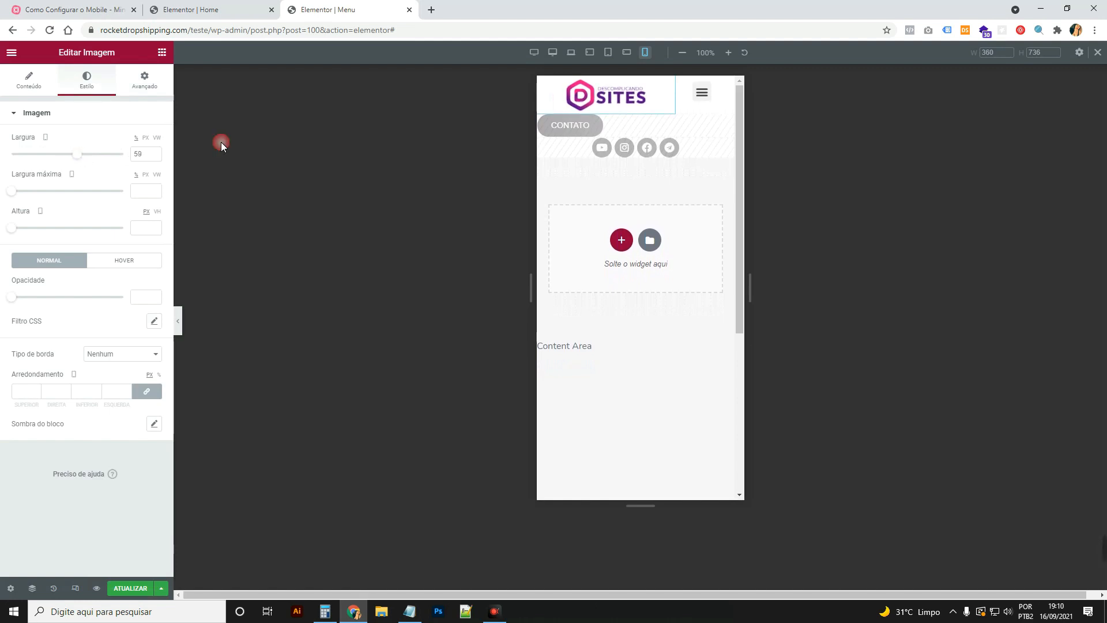
{"action": "left_click", "coordinate": [185, 314]}
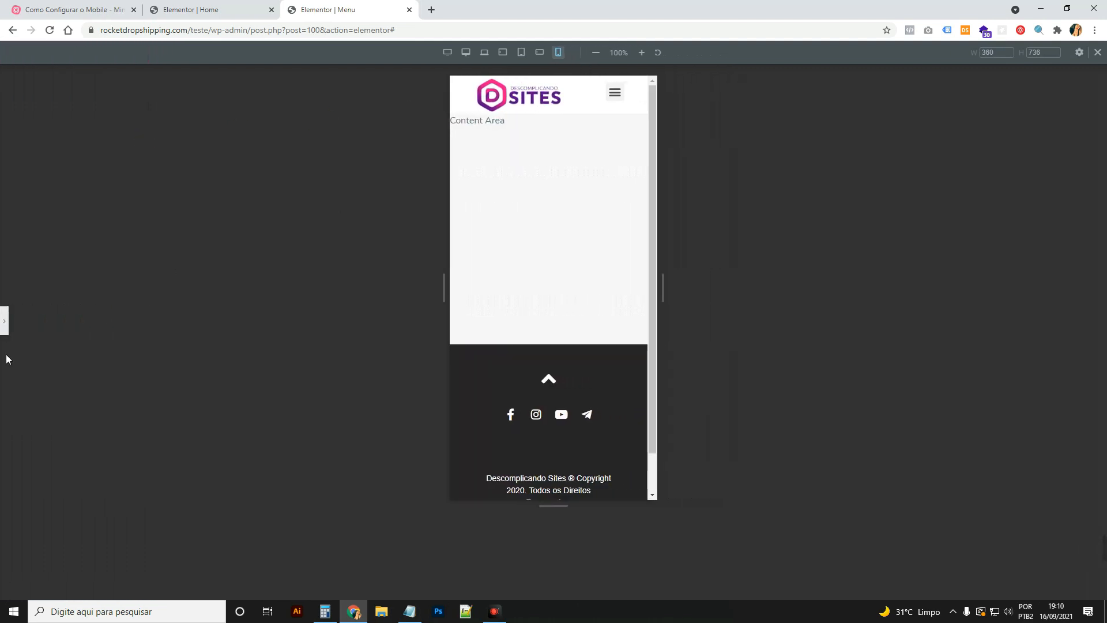
Leave the header preview and check the header section's vertical alignment options
{"action": "left_click", "coordinate": [5, 332]}
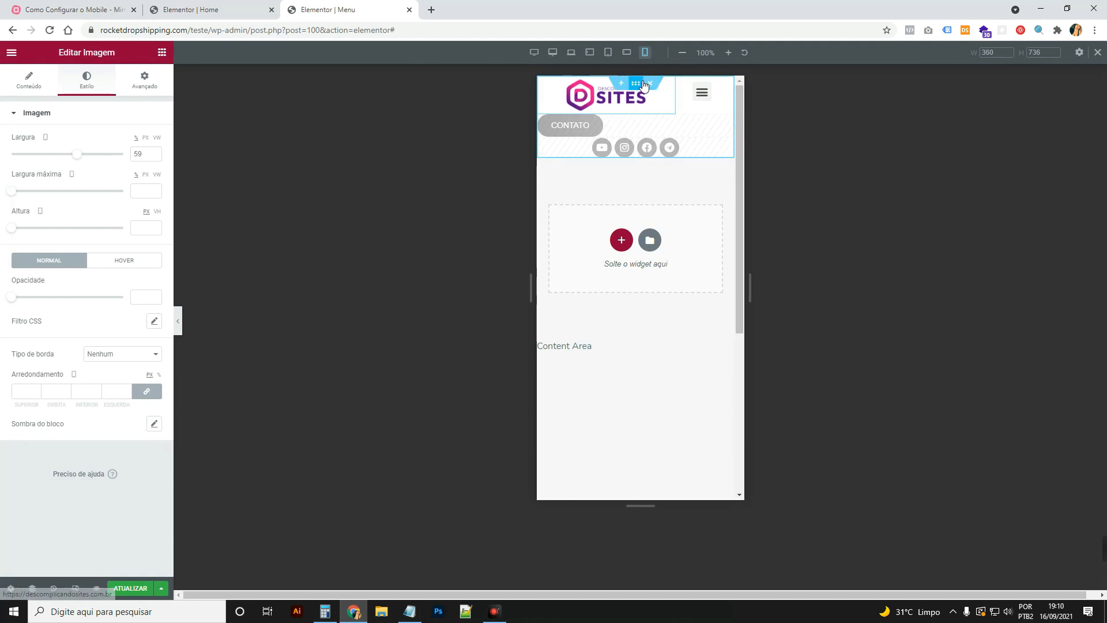
{"action": "left_click", "coordinate": [642, 85]}
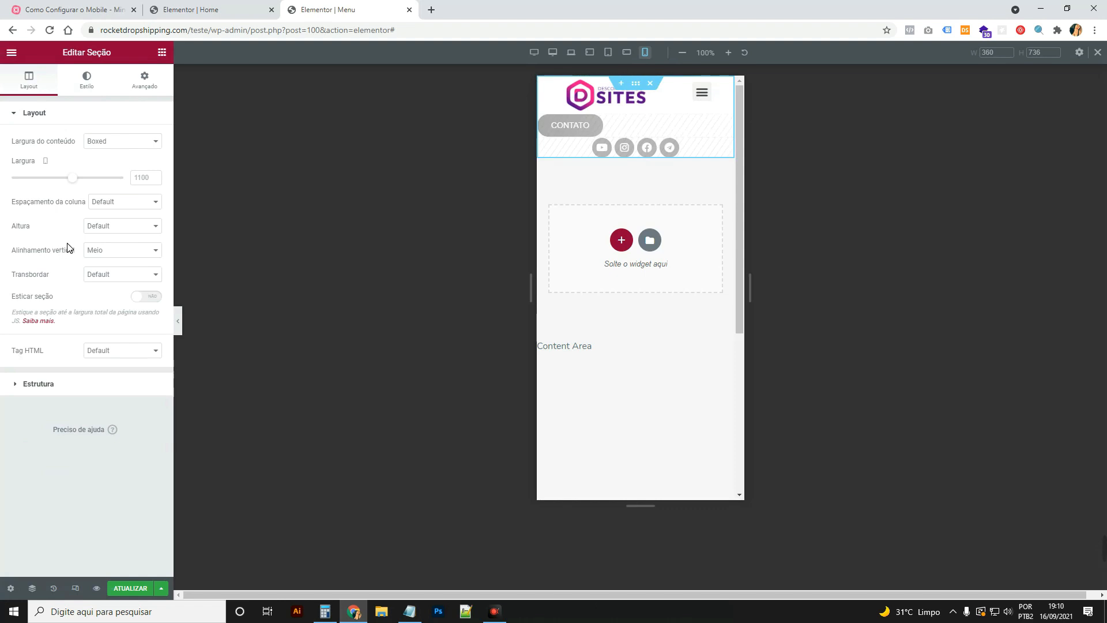
{"action": "left_click", "coordinate": [103, 252]}
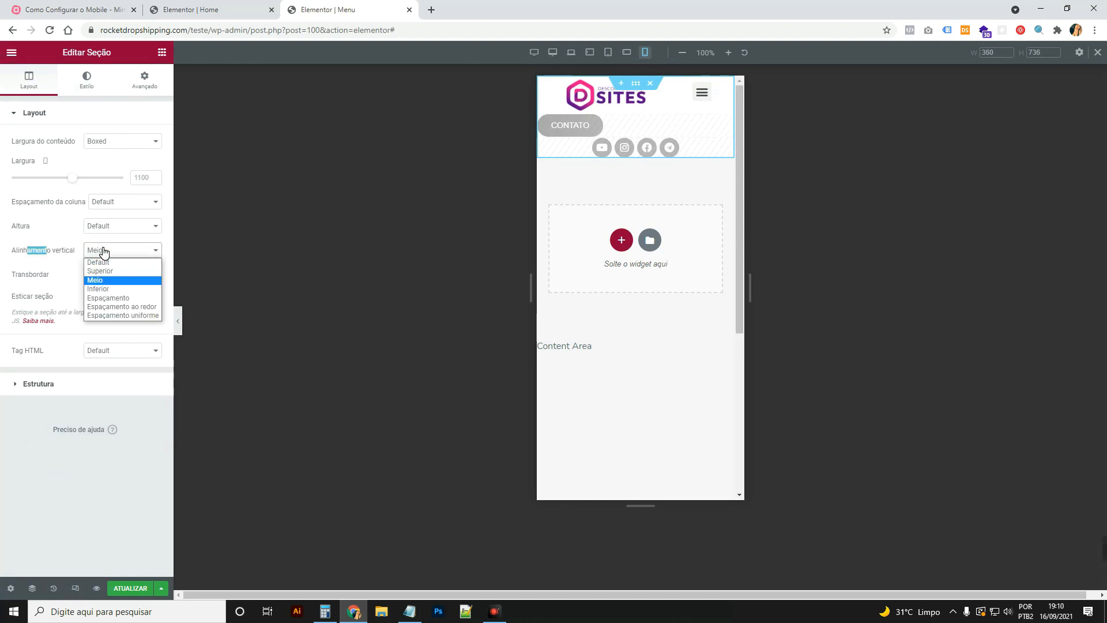
{"action": "left_click", "coordinate": [103, 252]}
Set the nav menu's mobile direita padding to 0 px and center its hamburger toggle
{"action": "left_click", "coordinate": [715, 104]}
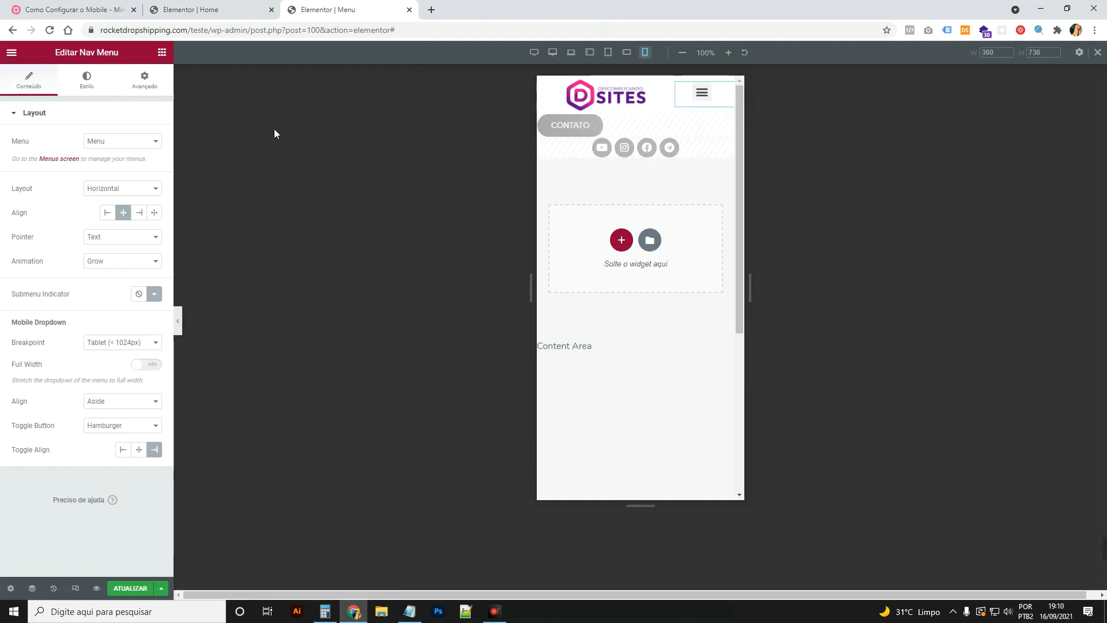
{"action": "left_click", "coordinate": [147, 81]}
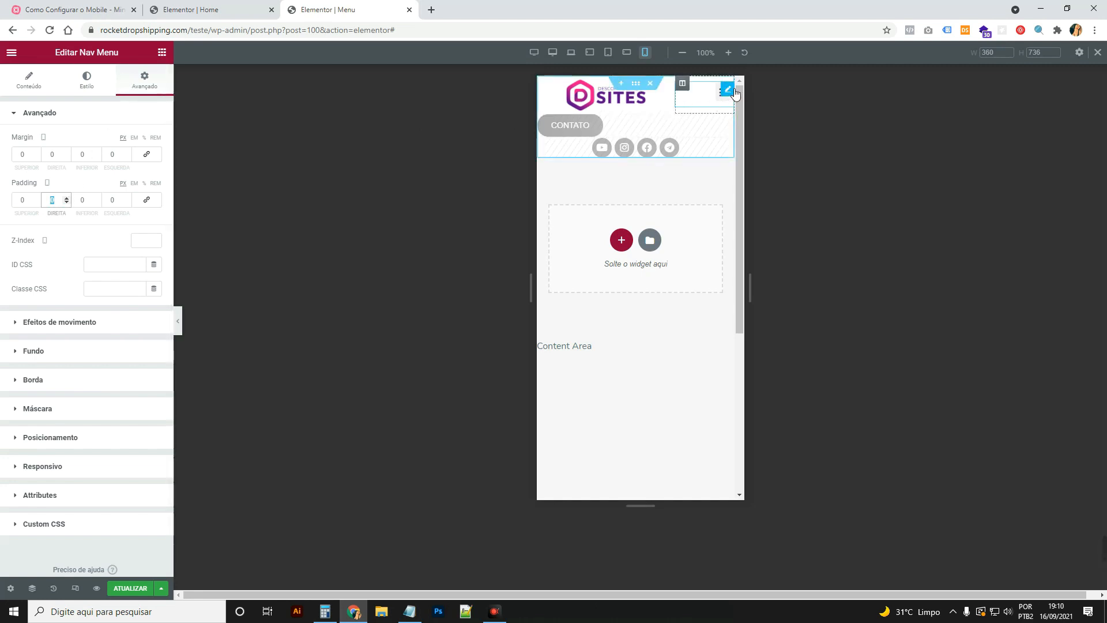
{"action": "left_click", "coordinate": [92, 89]}
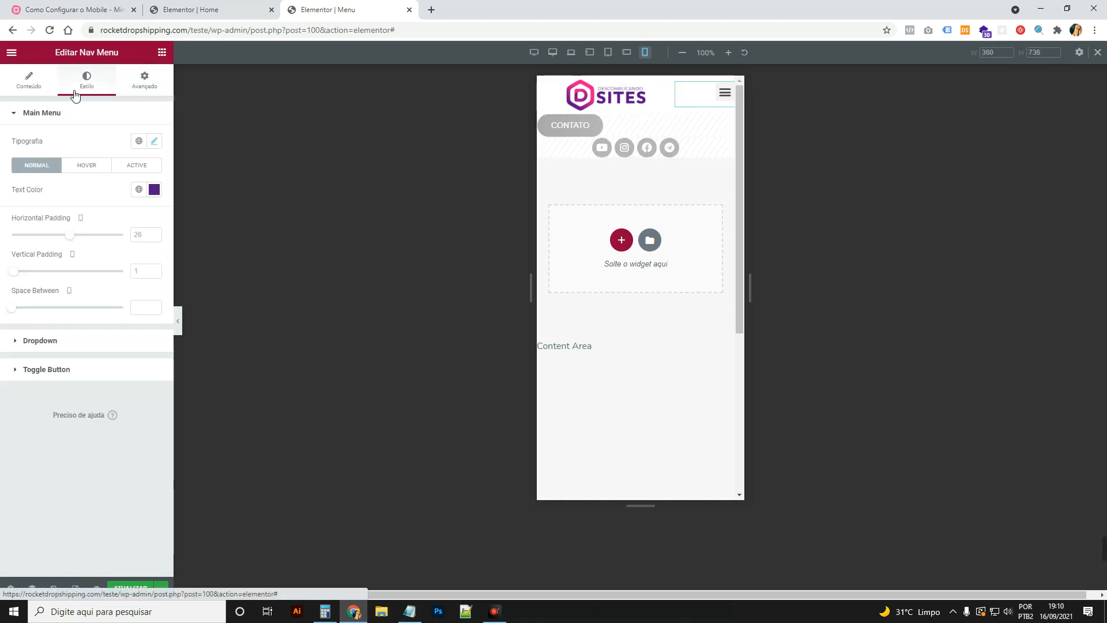
{"action": "left_click", "coordinate": [32, 89]}
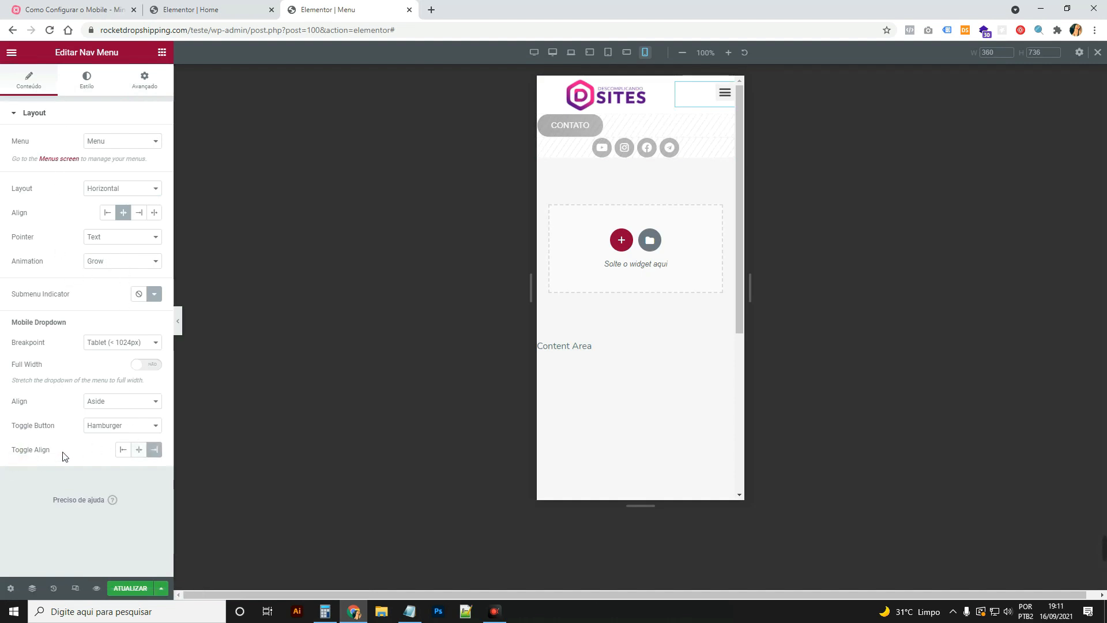
{"action": "left_click", "coordinate": [139, 450]}
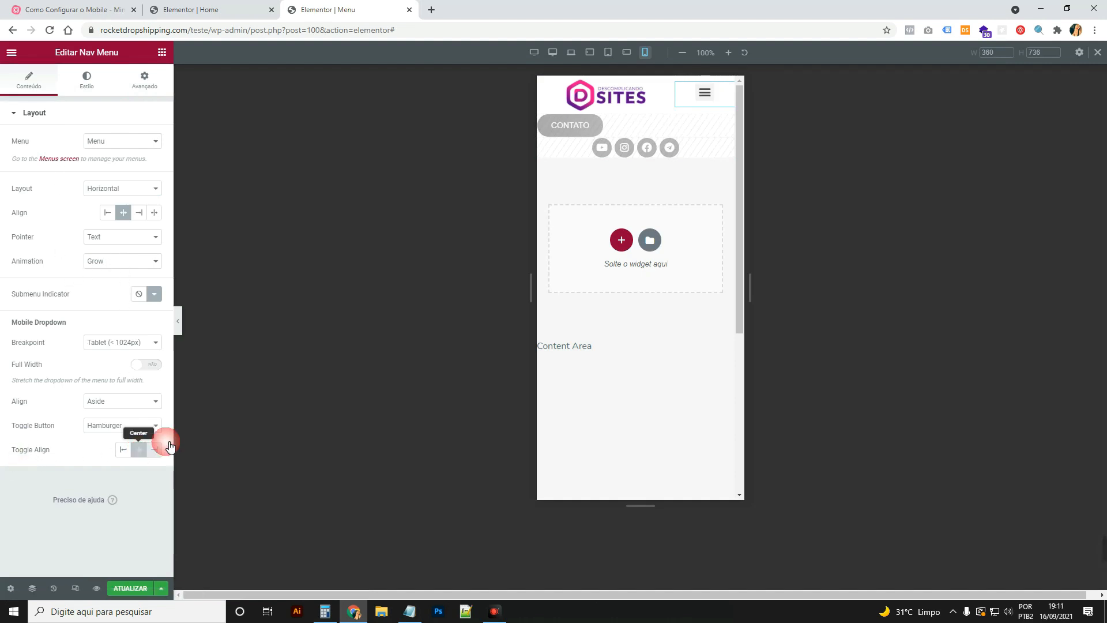
Open and close the mobile hamburger menu to examine how its dropdown is laid out beside the logo
{"action": "left_click", "coordinate": [706, 93]}
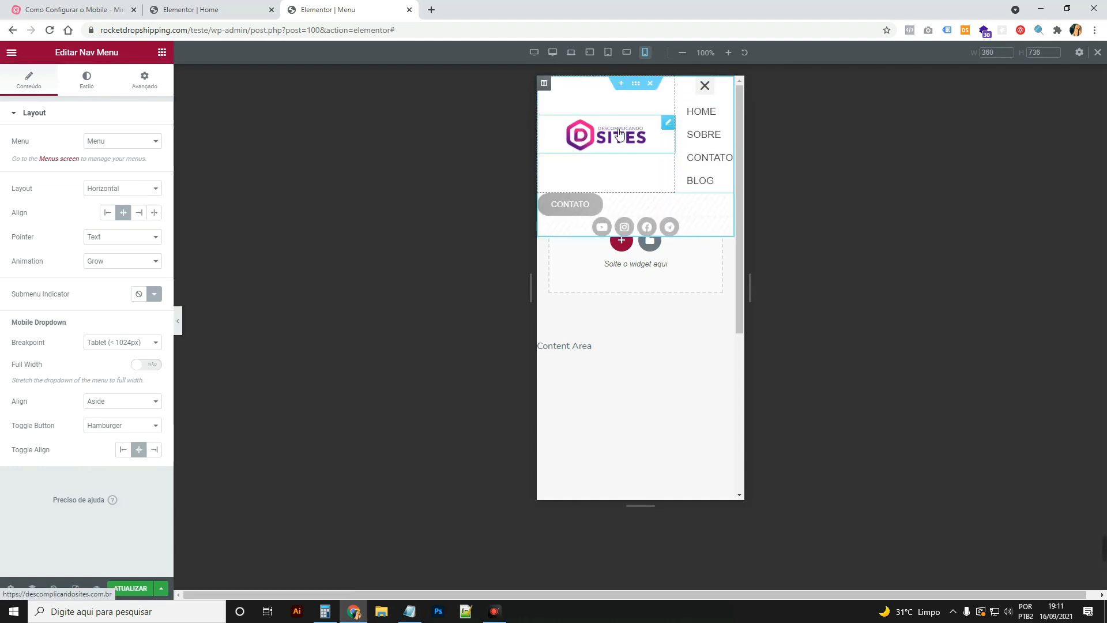
{"action": "left_click", "coordinate": [708, 88]}
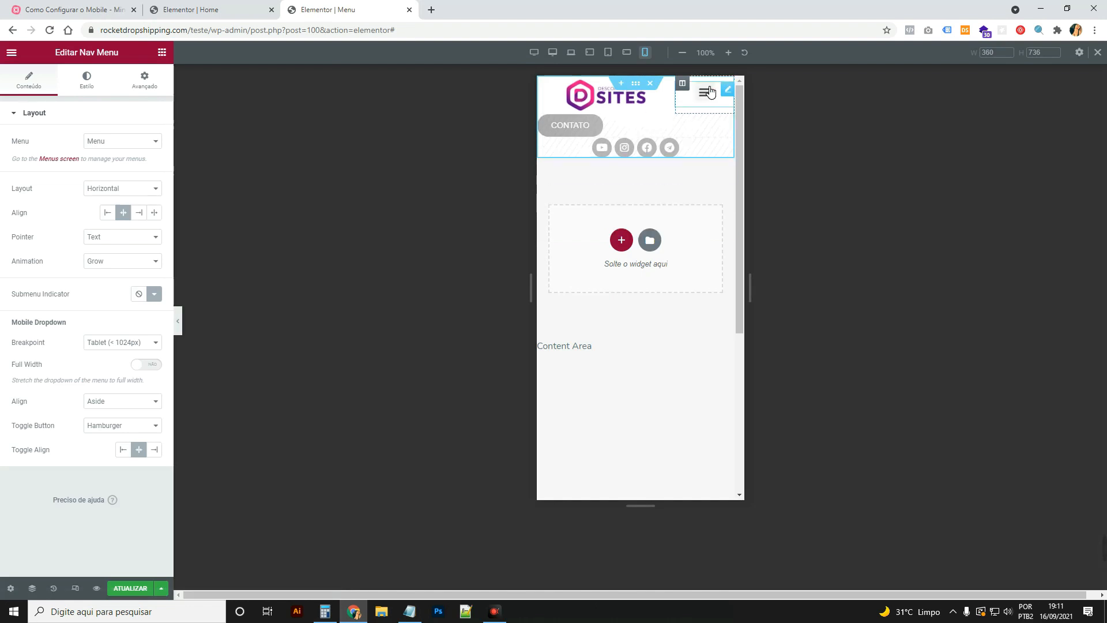
{"action": "left_click", "coordinate": [708, 91]}
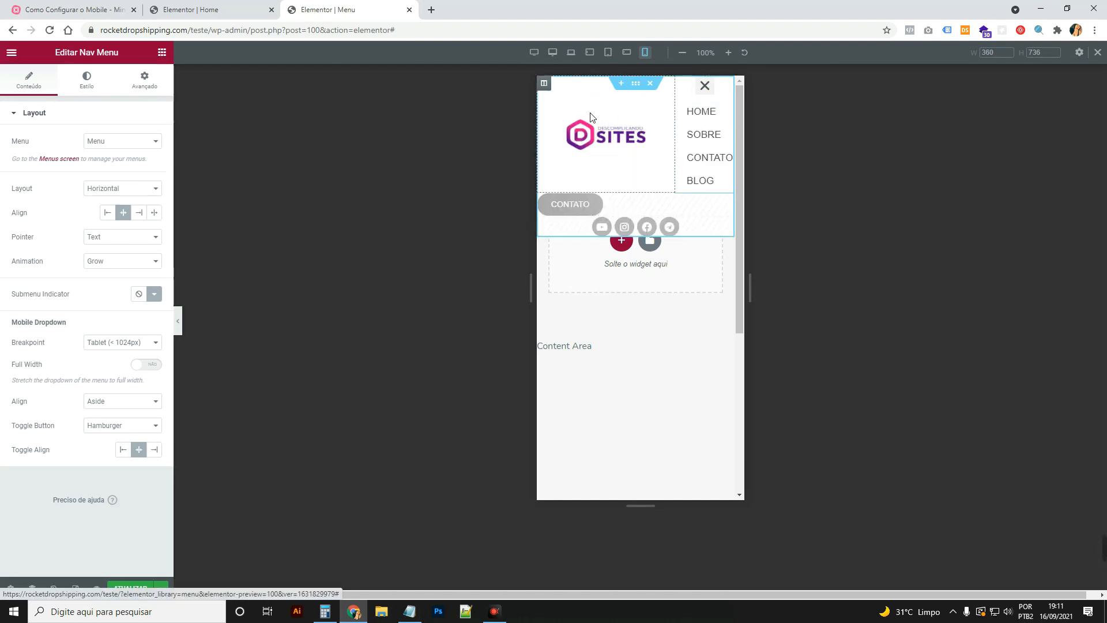
{"action": "left_click", "coordinate": [712, 90]}
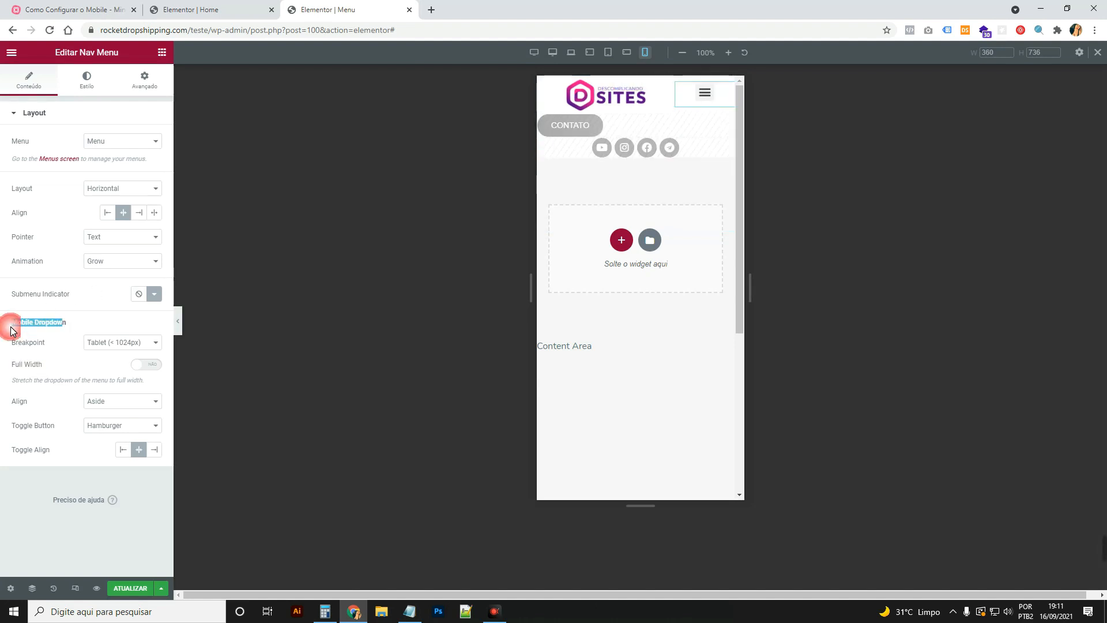
{"action": "left_click", "coordinate": [705, 92]}
{"action": "left_click", "coordinate": [706, 88]}
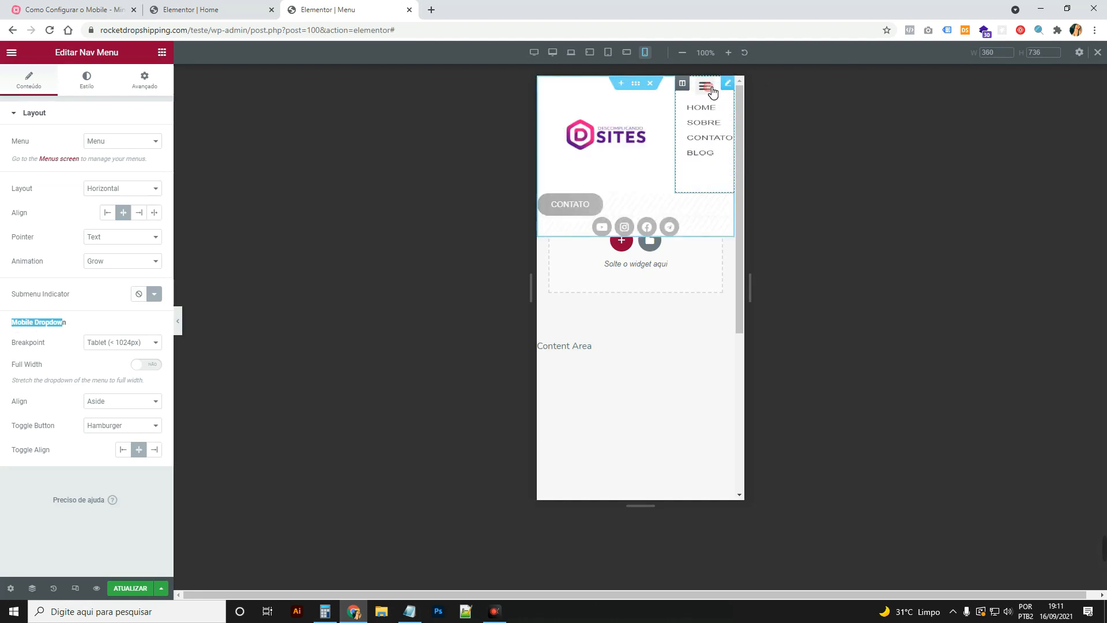
Enable Full Width for the nav menu's mobile dropdown and test opening and closing the menu
{"action": "left_click", "coordinate": [156, 364]}
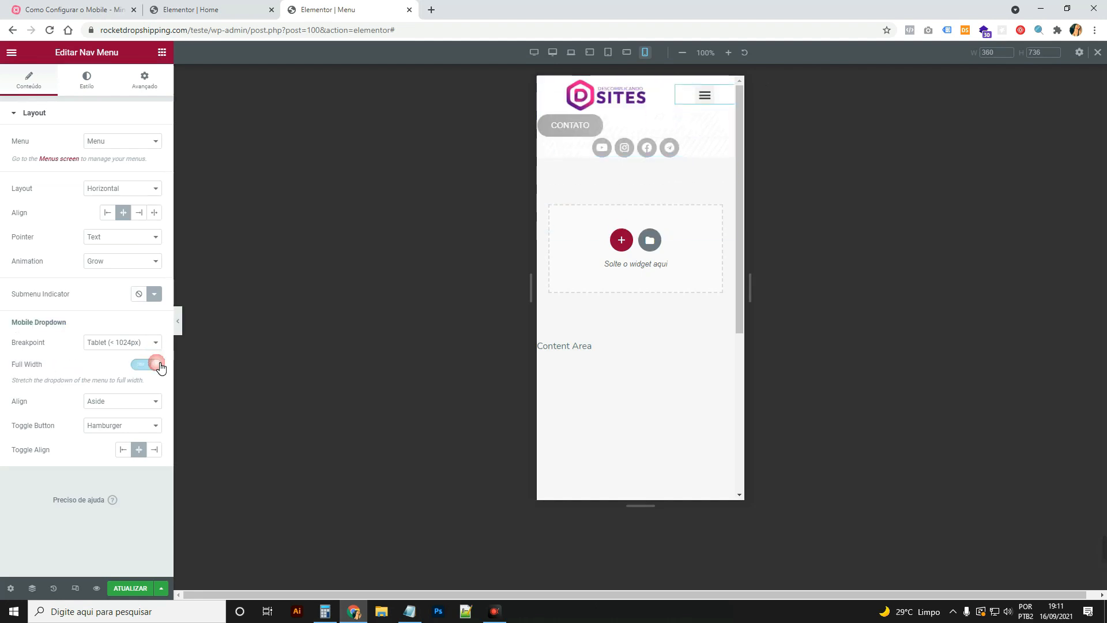
{"action": "left_click", "coordinate": [706, 97]}
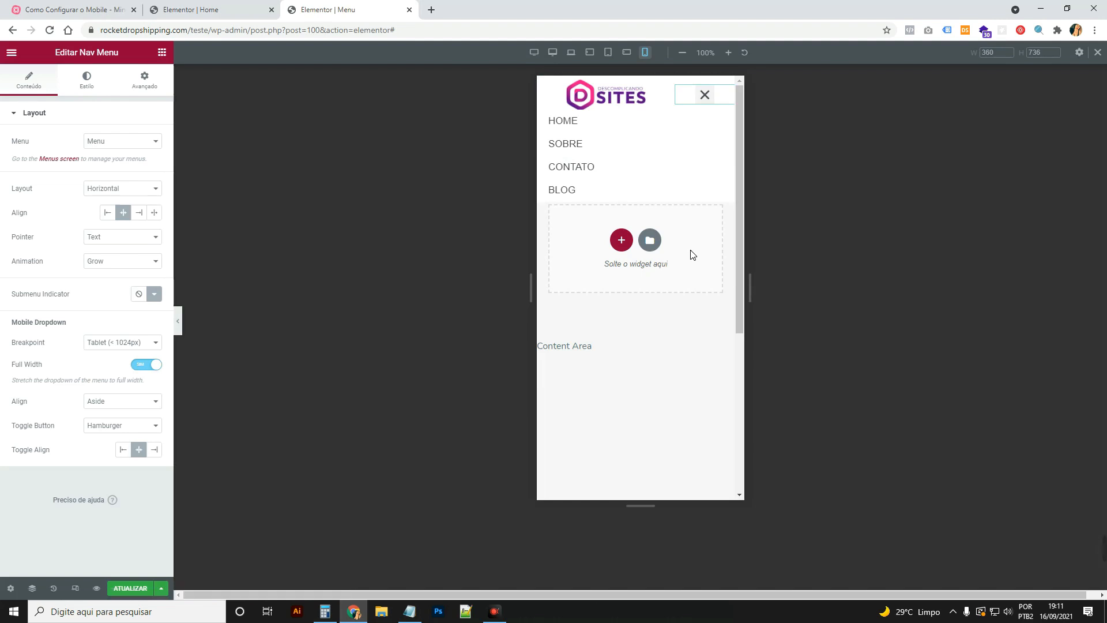
{"action": "left_click", "coordinate": [710, 98]}
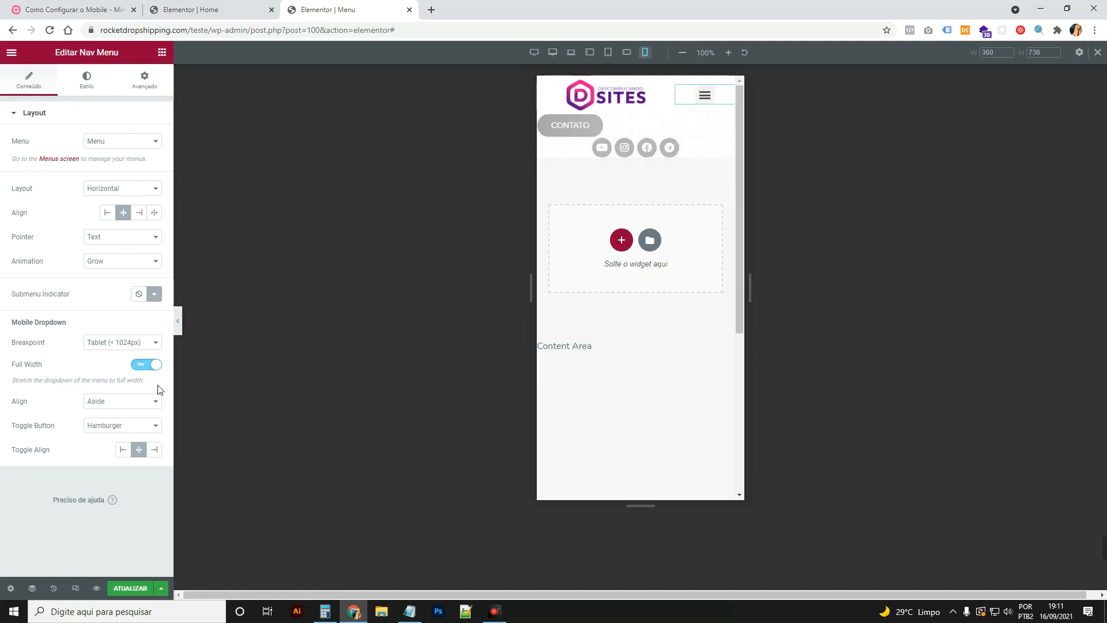
Preview the mobile header without the editing controls and update the Menu template
{"action": "left_click", "coordinate": [180, 324]}
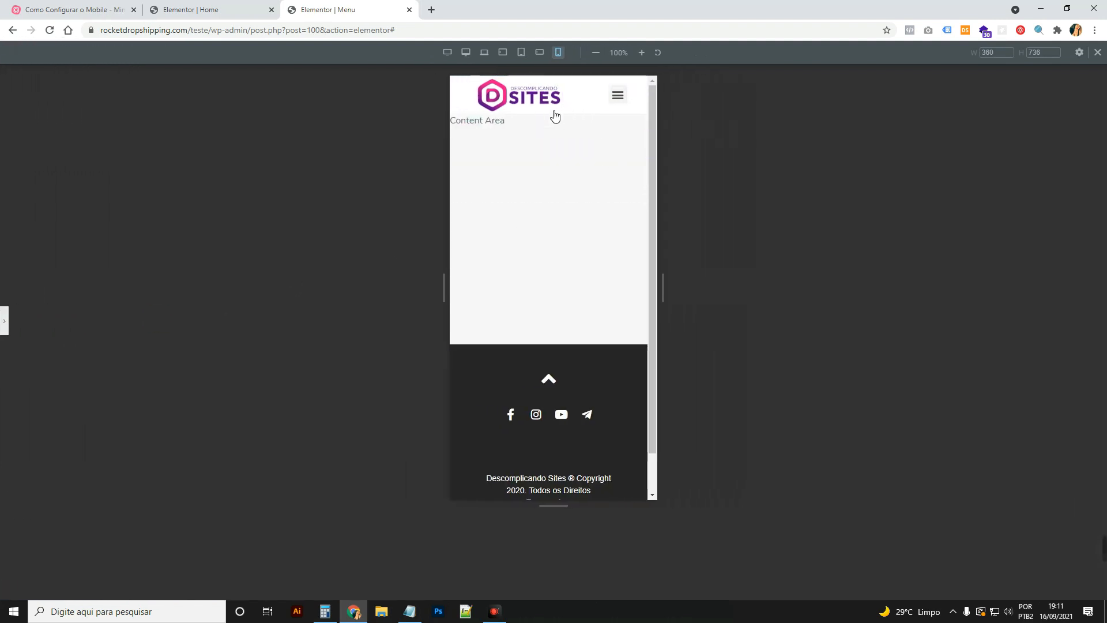
{"action": "left_click", "coordinate": [5, 324]}
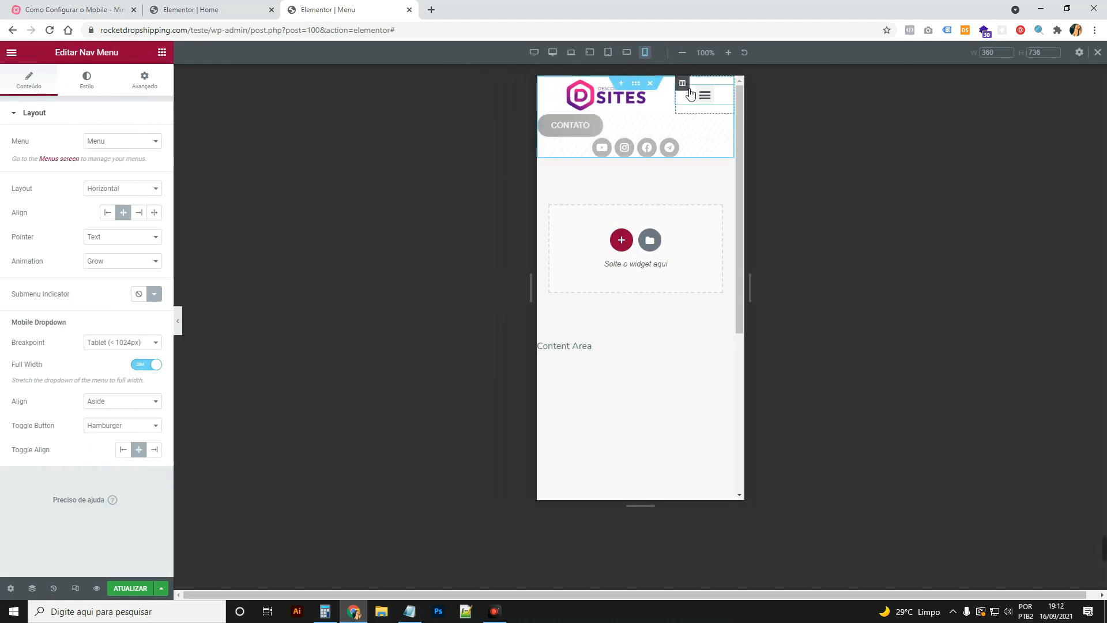
{"action": "left_click", "coordinate": [181, 315]}
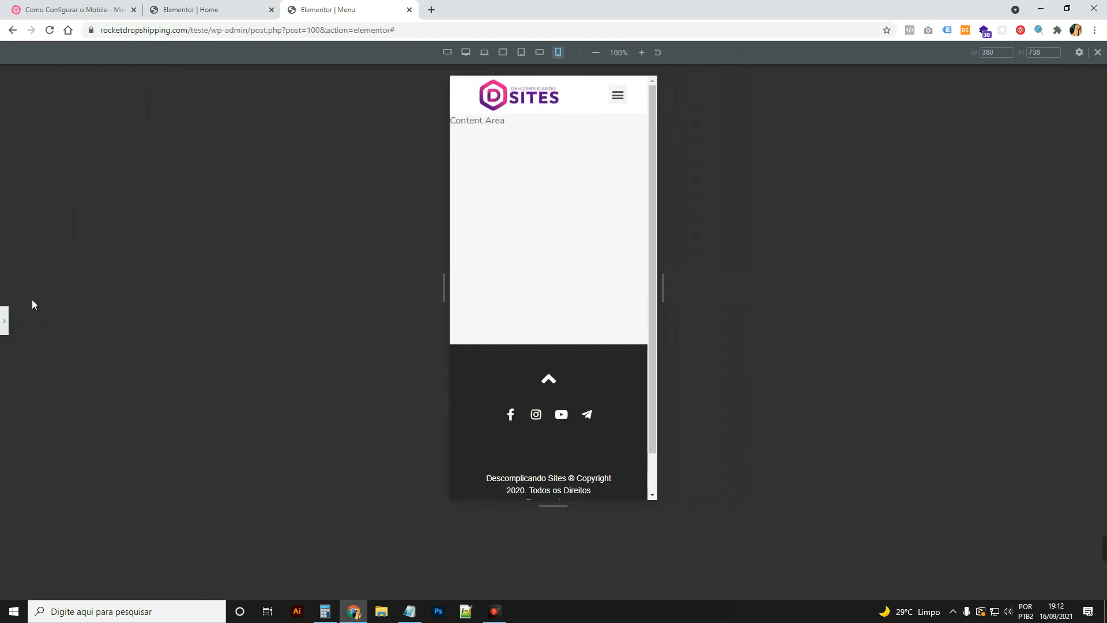
{"action": "left_click", "coordinate": [5, 321]}
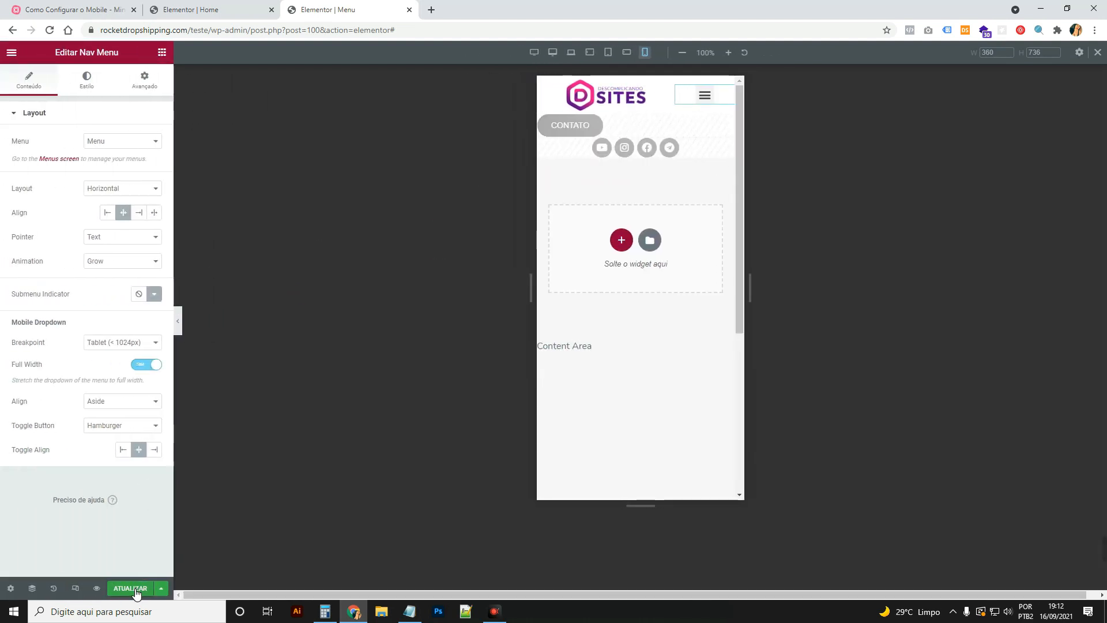
Close the Menu template and reload the Home page editor
{"action": "left_click", "coordinate": [262, 9]}
{"action": "left_click", "coordinate": [410, 10]}
{"action": "scroll", "coordinate": [558, 331], "scroll_direction": "down", "scroll_amount": 2}
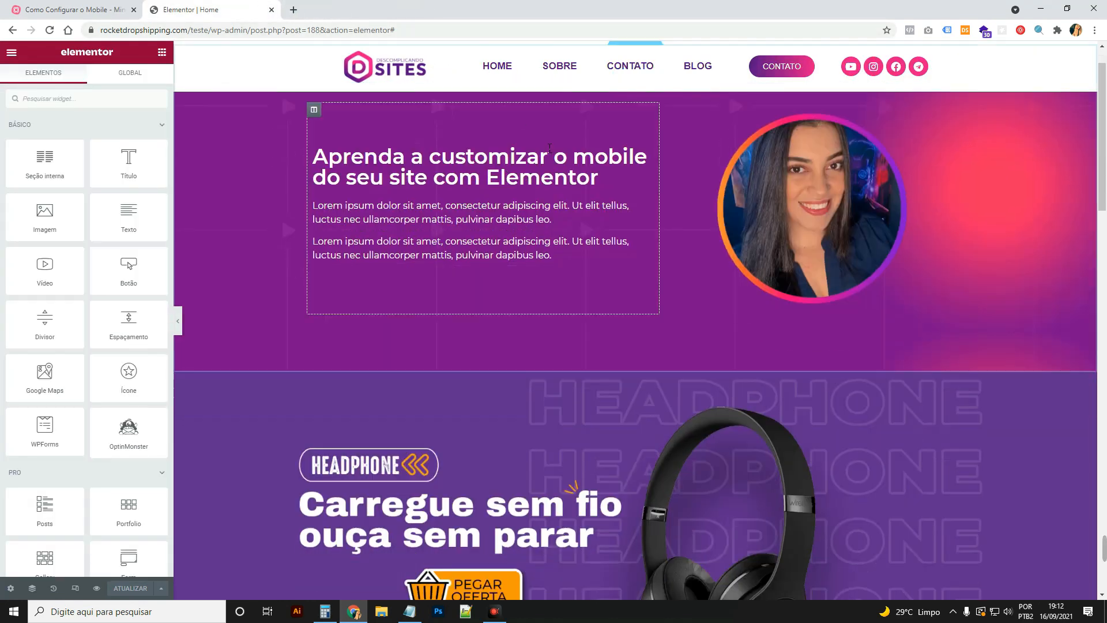
{"action": "scroll", "coordinate": [558, 327], "scroll_direction": "up", "scroll_amount": 2}
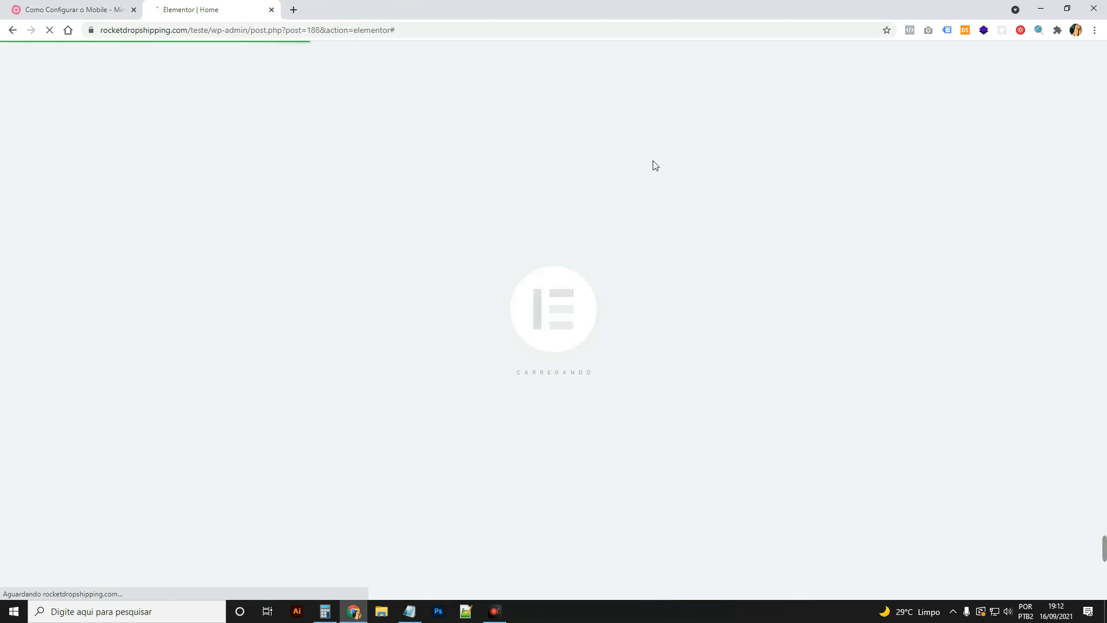
Check the Banner topic in the MindMeister mind map, and look over the Home page's banner sections in Elementor
{"action": "left_click", "coordinate": [107, 5]}
{"action": "left_click", "coordinate": [454, 214]}
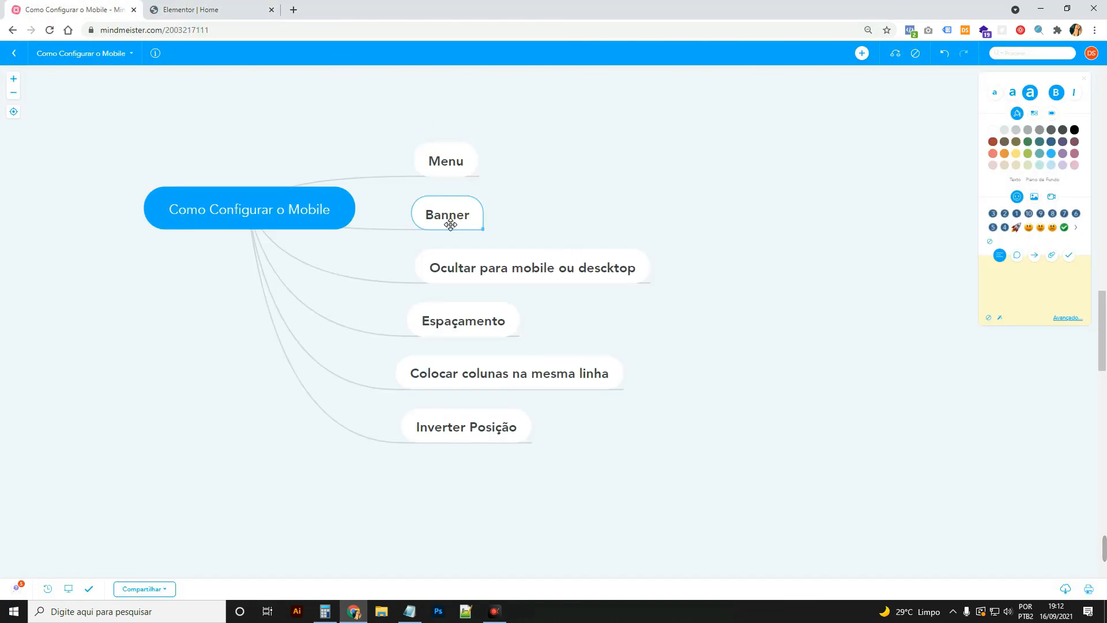
{"action": "left_click", "coordinate": [200, 12]}
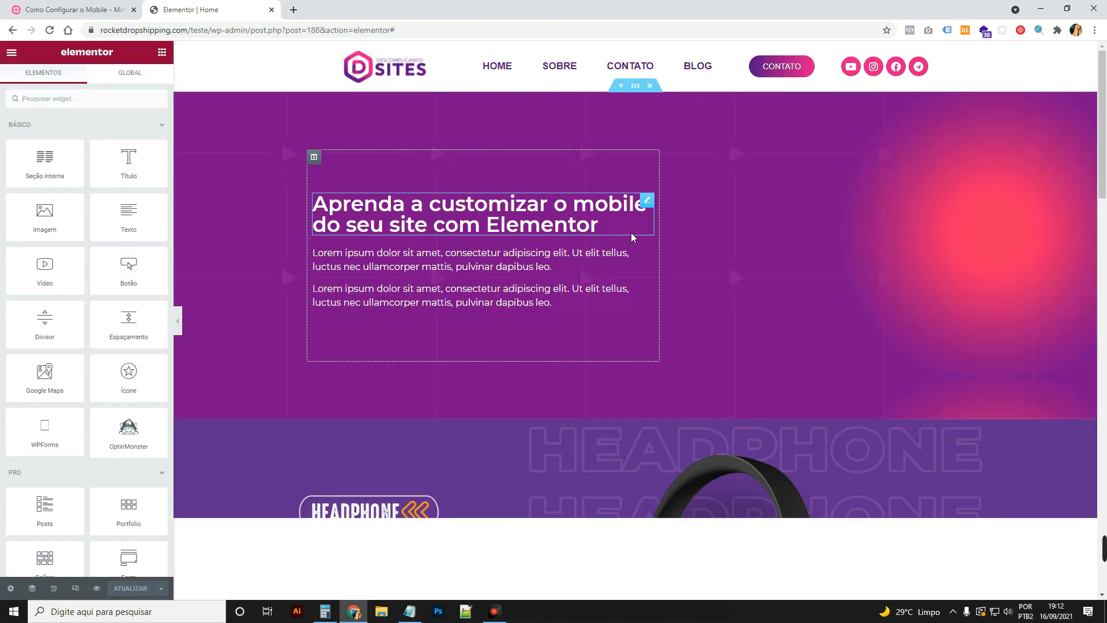
{"action": "scroll", "coordinate": [772, 348], "scroll_direction": "down", "scroll_amount": 2}
{"action": "scroll", "coordinate": [772, 348], "scroll_direction": "down", "scroll_amount": 9}
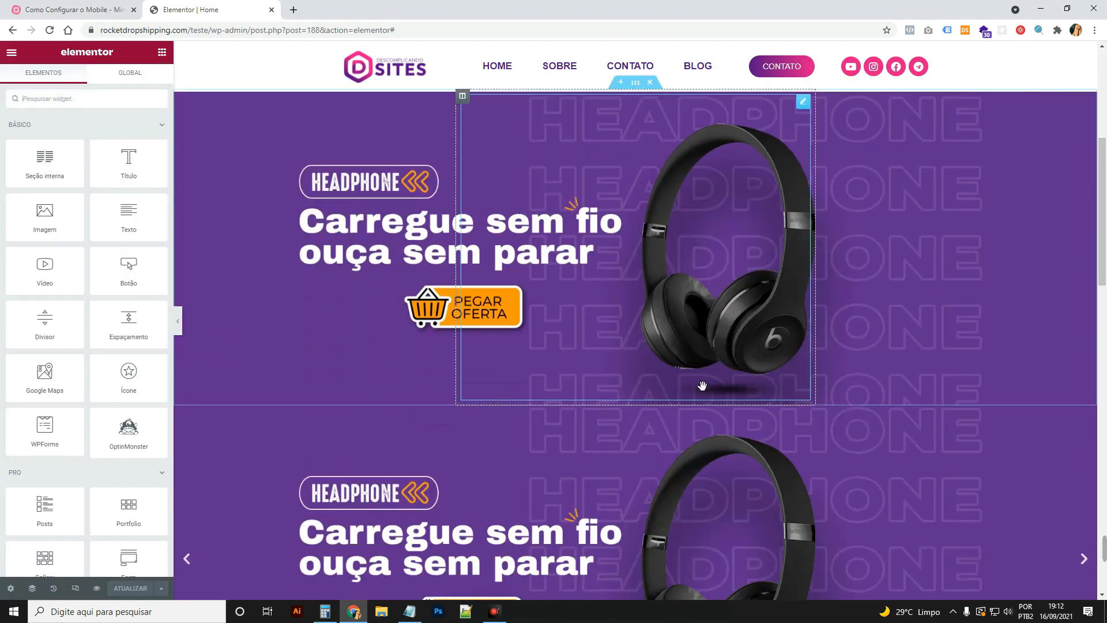
{"action": "scroll", "coordinate": [698, 385], "scroll_direction": "up", "scroll_amount": 11}
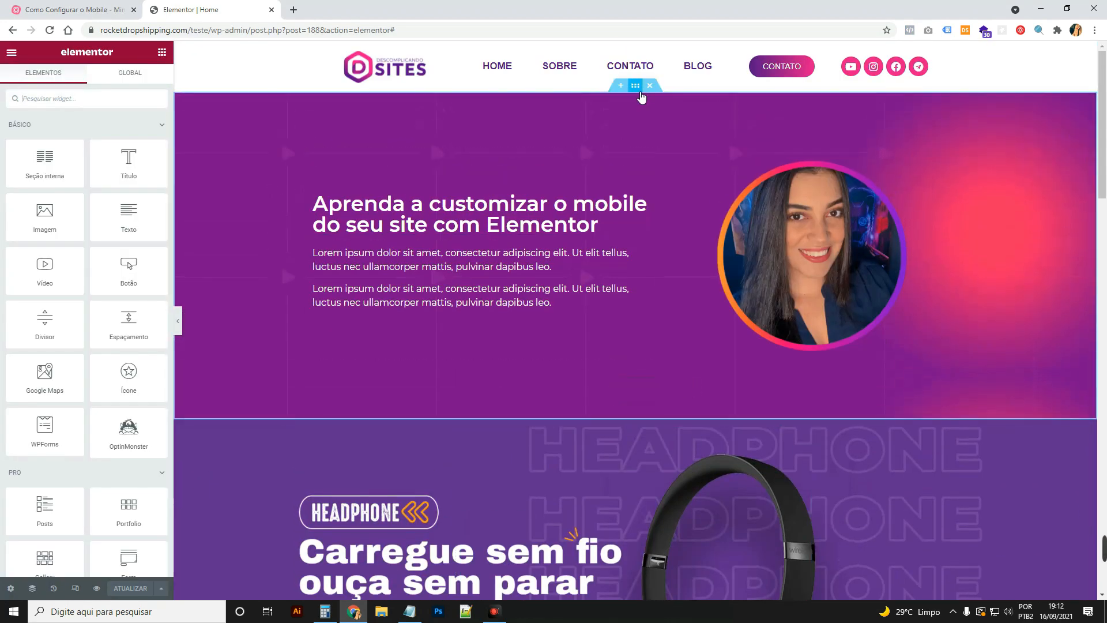
Inspect the first banner's section and image settings, and switch the Home page to the mobile view to examine that banner
{"action": "left_click", "coordinate": [636, 86]}
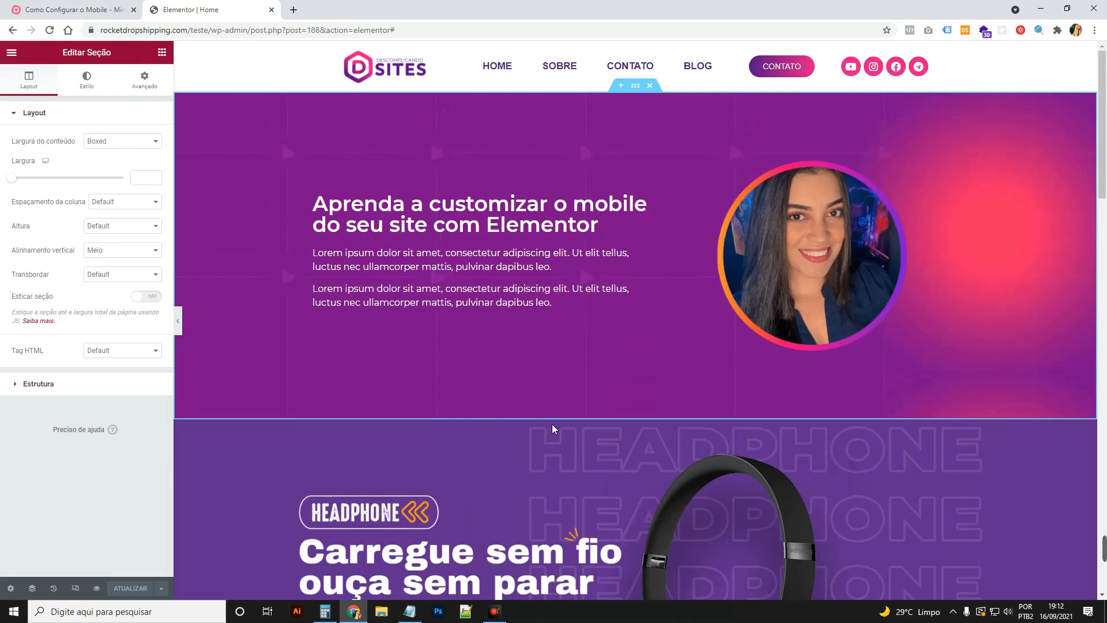
{"action": "left_click", "coordinate": [958, 166]}
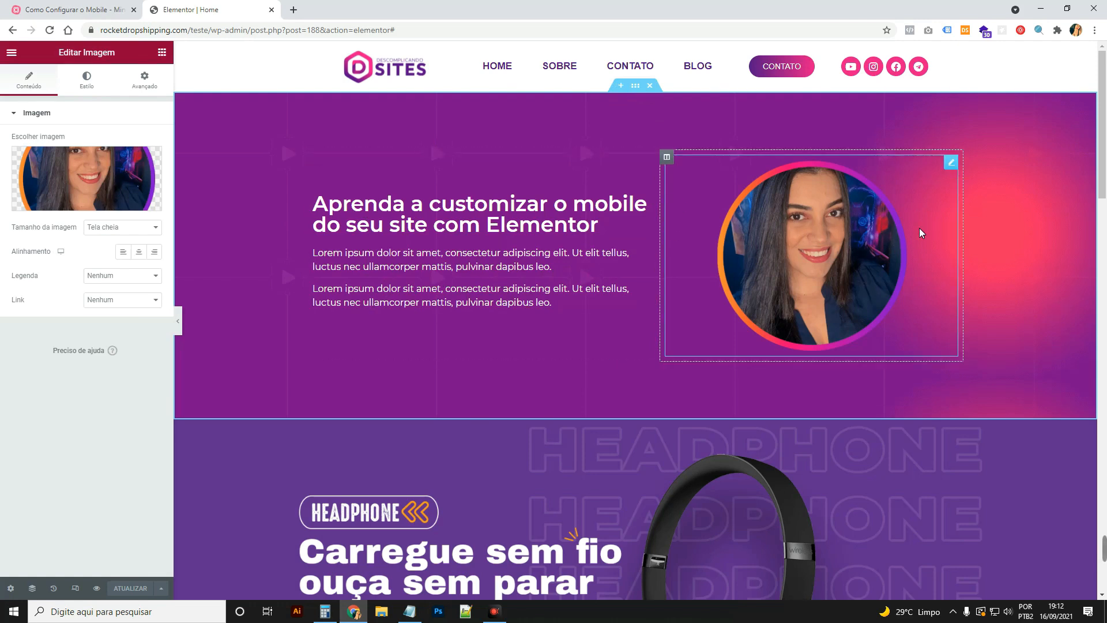
{"action": "left_click", "coordinate": [76, 588]}
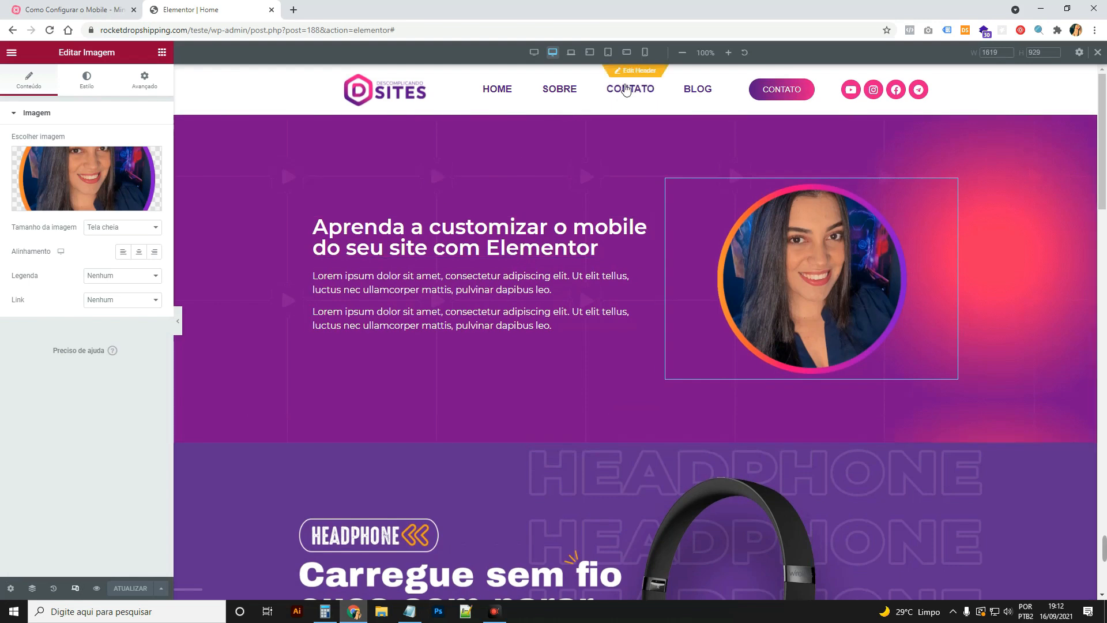
{"action": "left_click", "coordinate": [645, 52]}
{"action": "scroll", "coordinate": [674, 153], "scroll_direction": "down", "scroll_amount": 5}
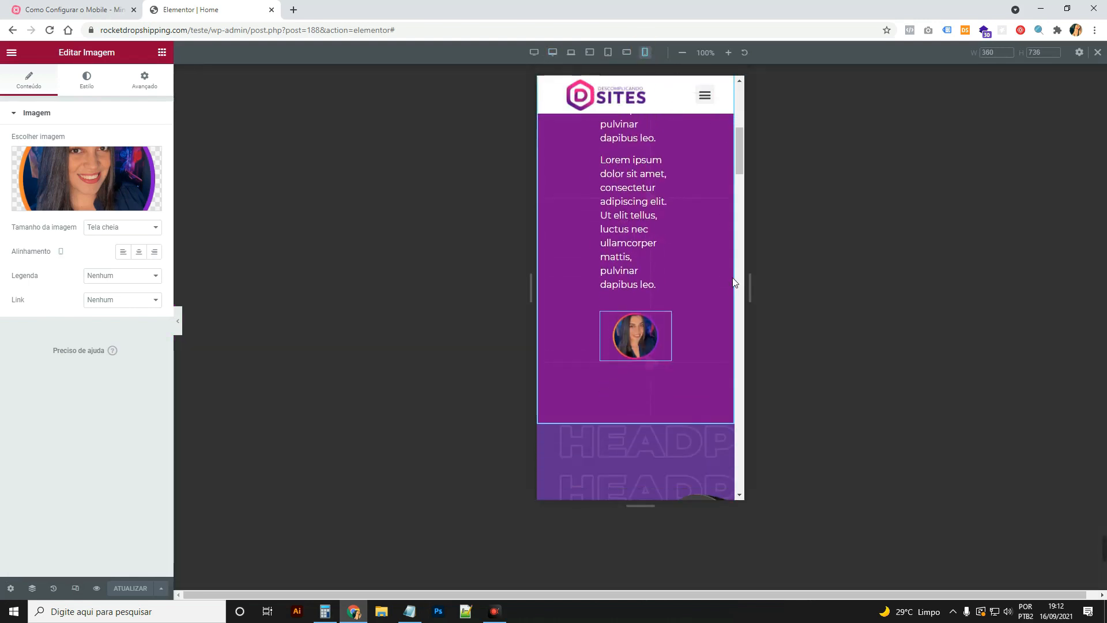
{"action": "left_click_drag", "start_coordinate": [740, 162], "coordinate": [732, 110]}
Set the first banner section's mobile padding to 20 px on all four sides, with the values linked
{"action": "left_click", "coordinate": [709, 139]}
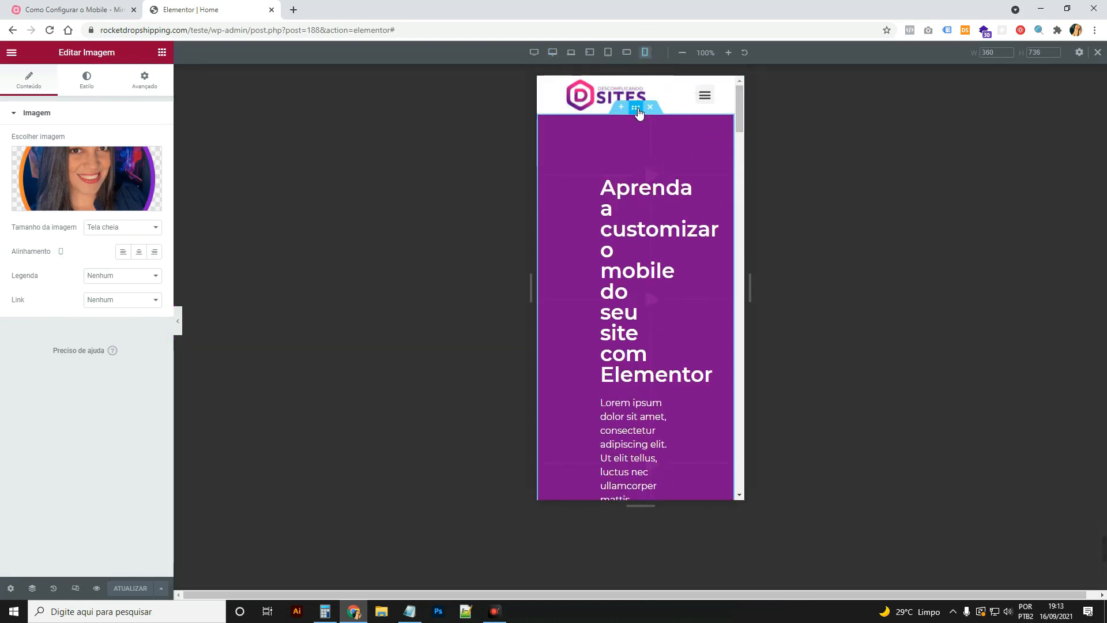
{"action": "left_click", "coordinate": [145, 81]}
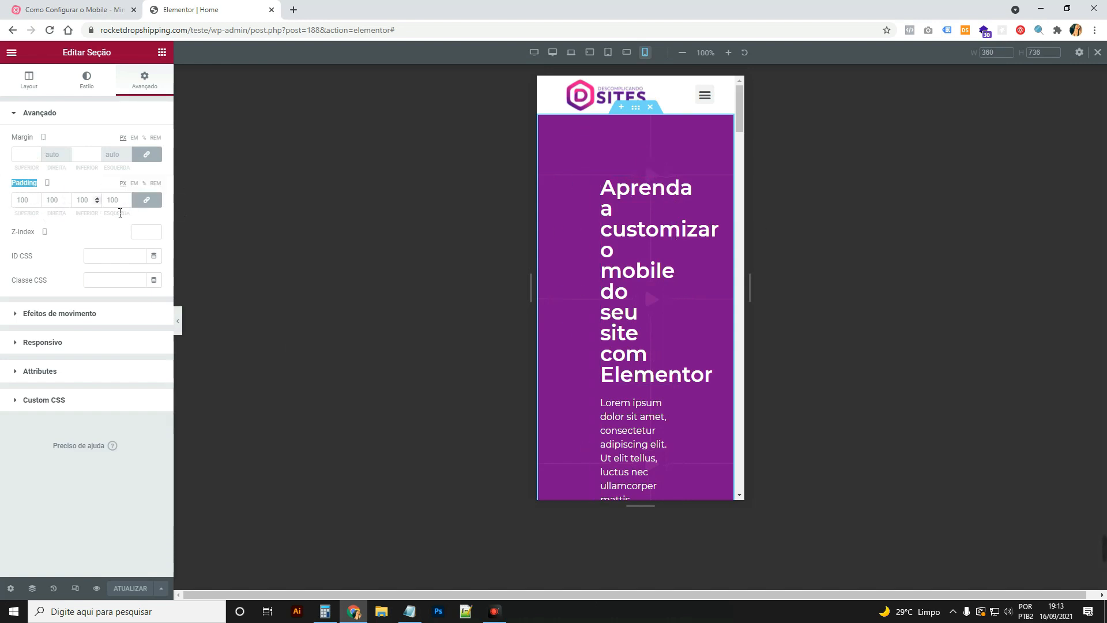
{"action": "left_click", "coordinate": [151, 201]}
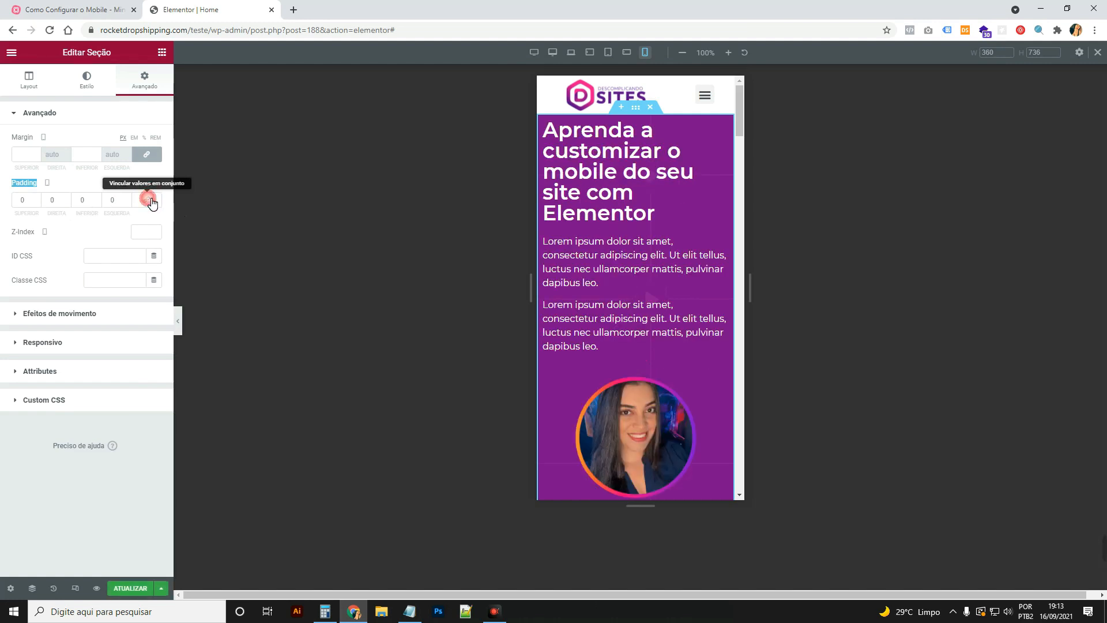
{"action": "left_click", "coordinate": [151, 201]}
{"action": "left_click", "coordinate": [113, 199]}
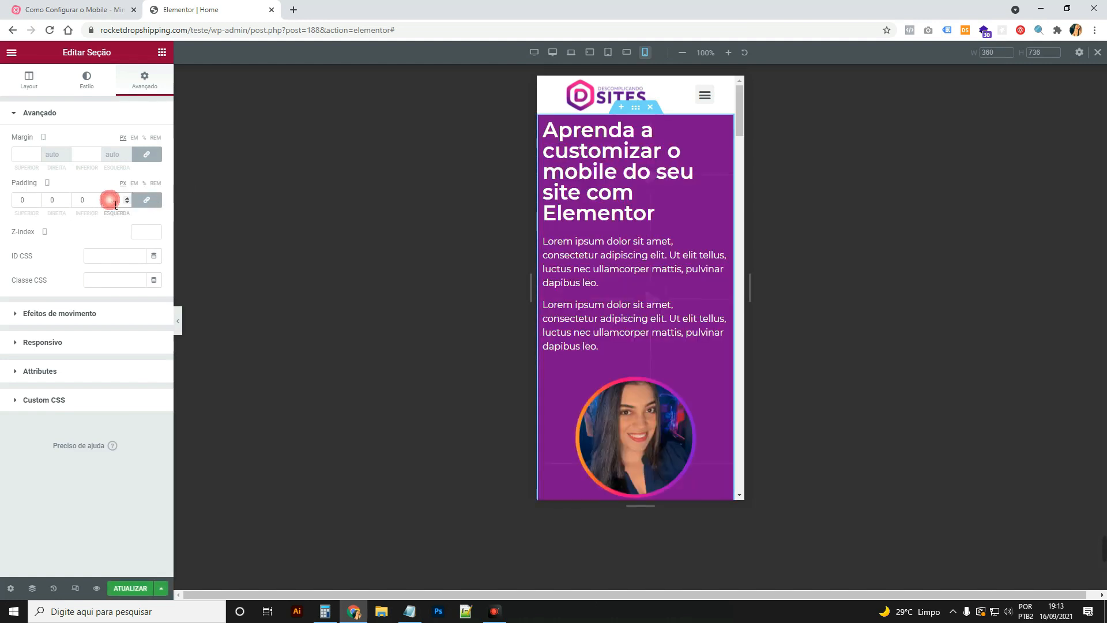
{"action": "type", "text": "20"}
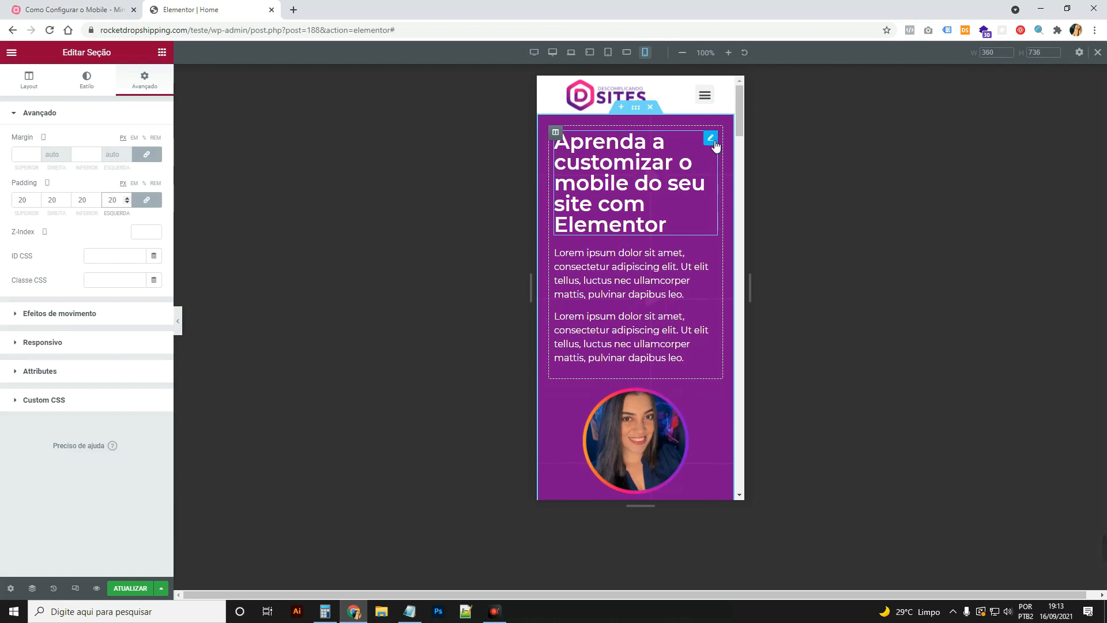
Set the first banner title's mobile font size to 28 px and centre its text
{"action": "left_click", "coordinate": [712, 141]}
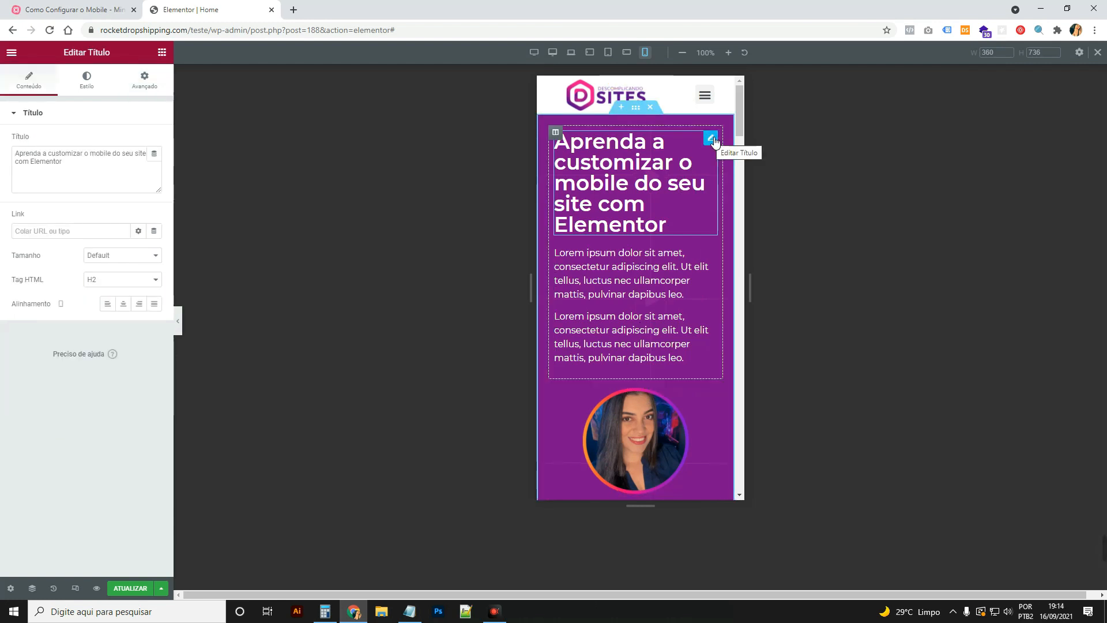
{"action": "left_click", "coordinate": [86, 80]}
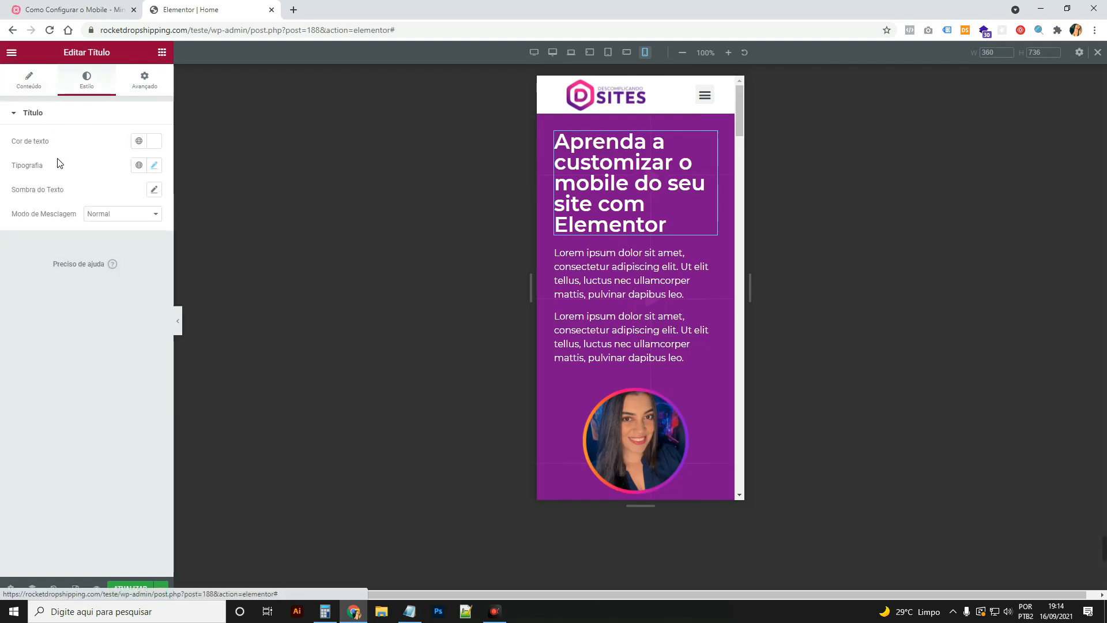
{"action": "left_click", "coordinate": [154, 165]}
{"action": "left_click_drag", "start_coordinate": [61, 259], "coordinate": [40, 258]}
{"action": "left_click", "coordinate": [43, 86]}
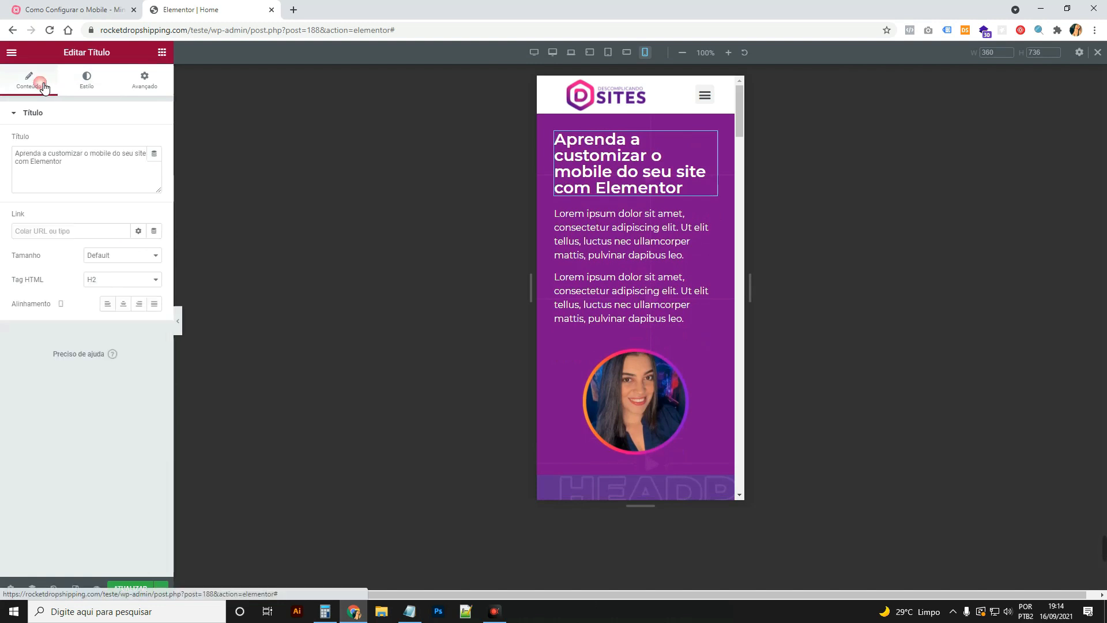
{"action": "left_click", "coordinate": [123, 303]}
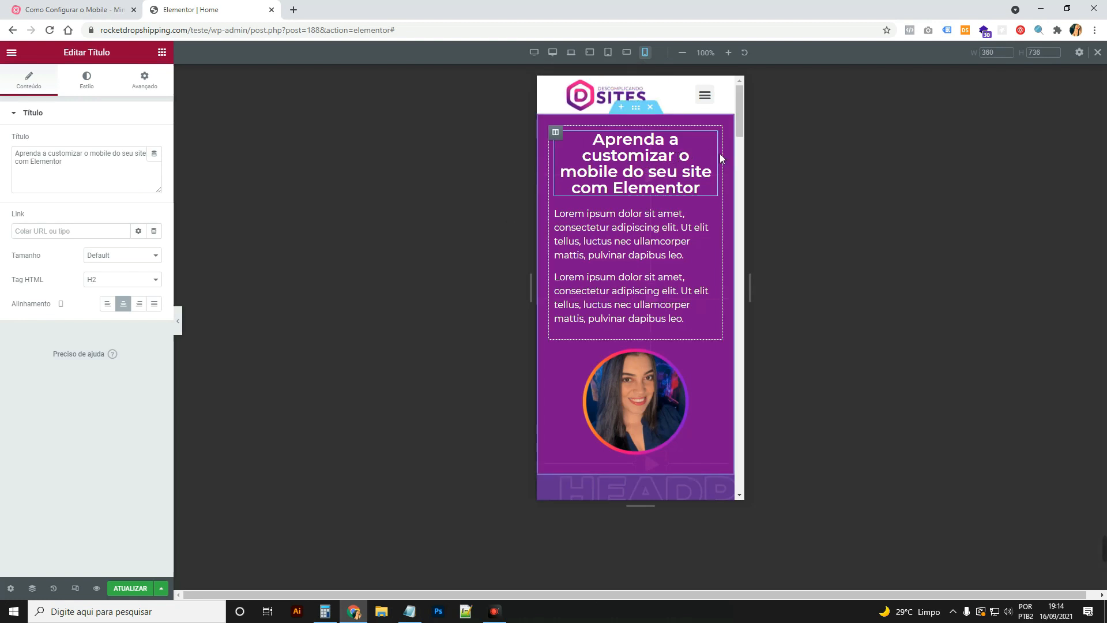
Compare the first banner title's font size between the mobile and desktop views, and return to the mobile view
{"action": "left_click", "coordinate": [87, 80]}
{"action": "left_click", "coordinate": [154, 165]}
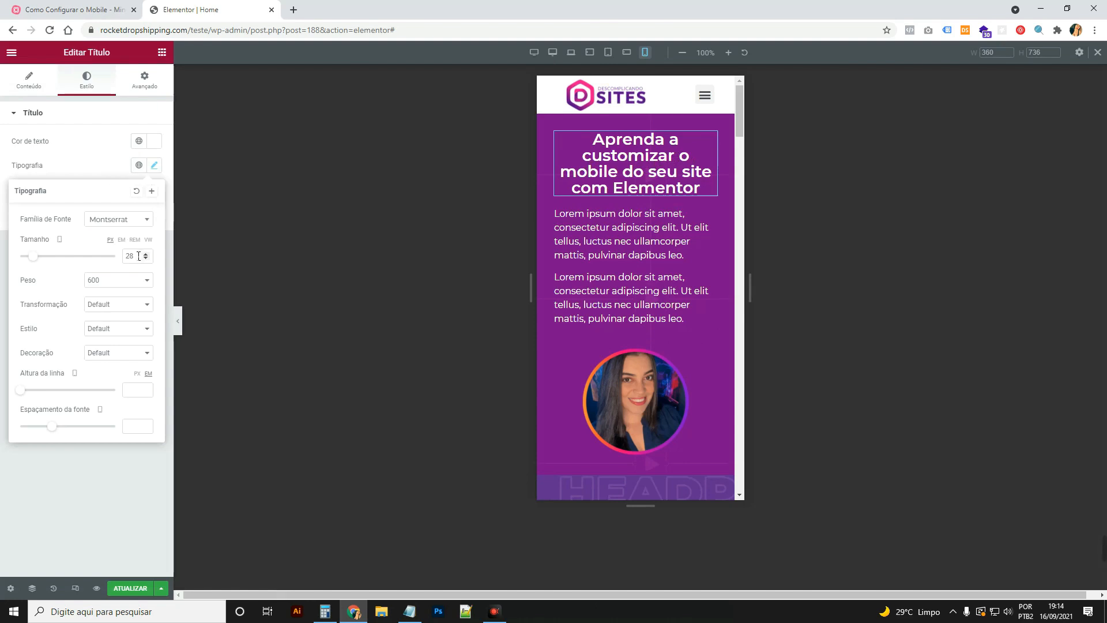
{"action": "left_click", "coordinate": [75, 587]}
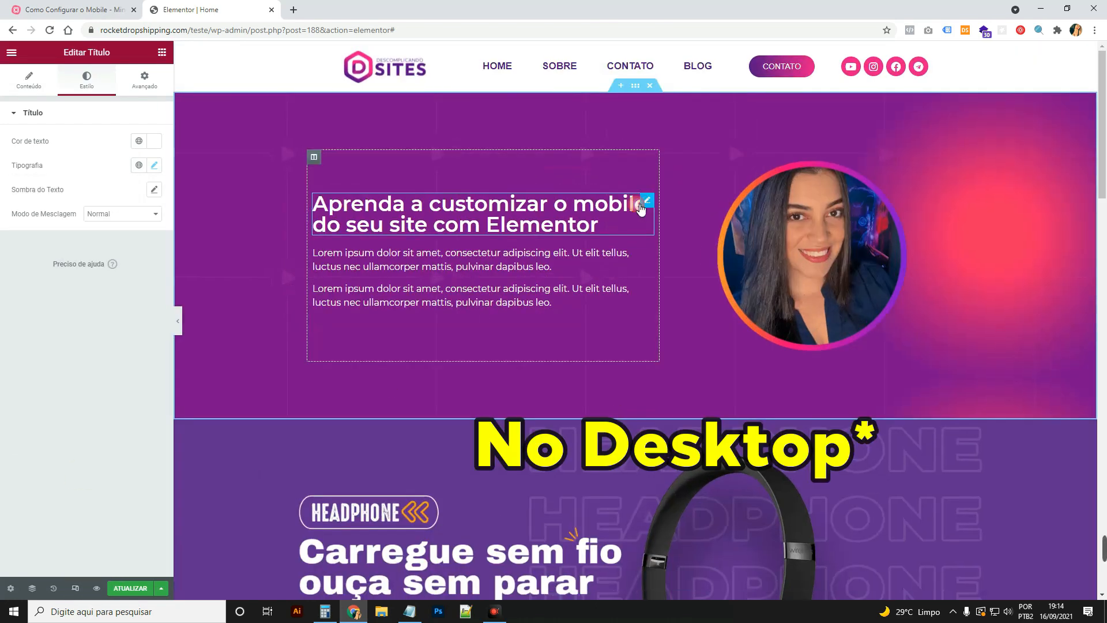
{"action": "left_click", "coordinate": [153, 166]}
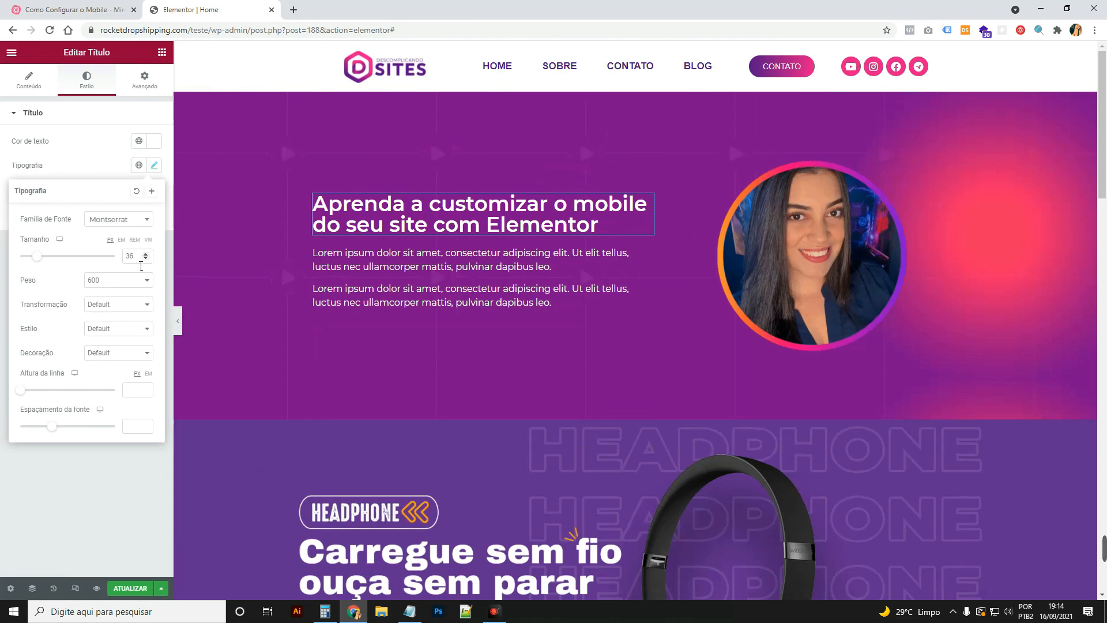
{"action": "left_click", "coordinate": [76, 587]}
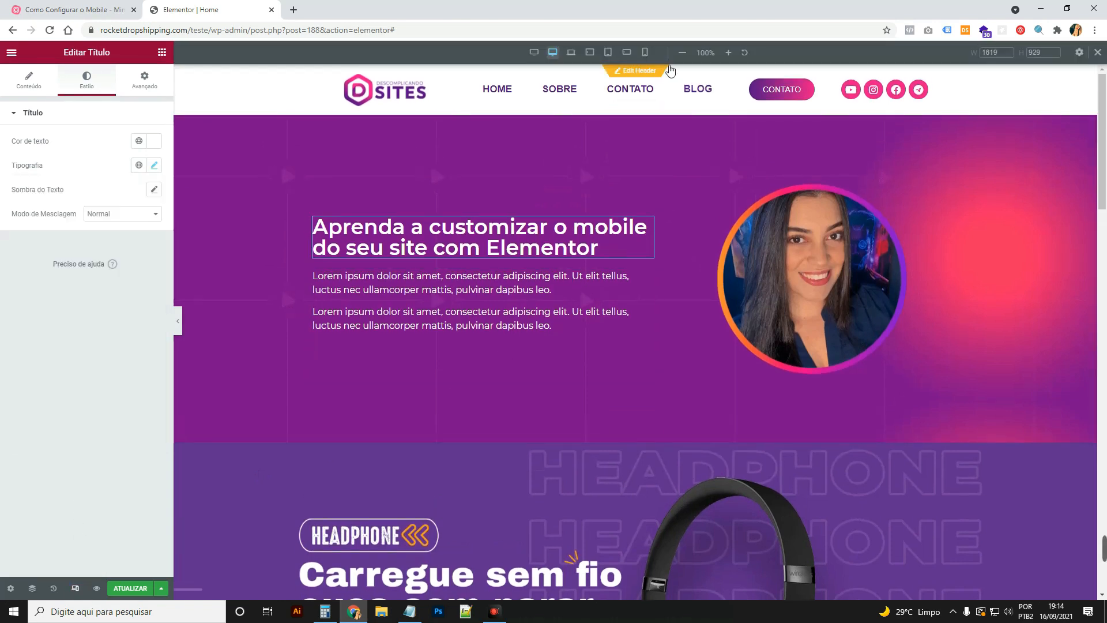
{"action": "left_click", "coordinate": [644, 53]}
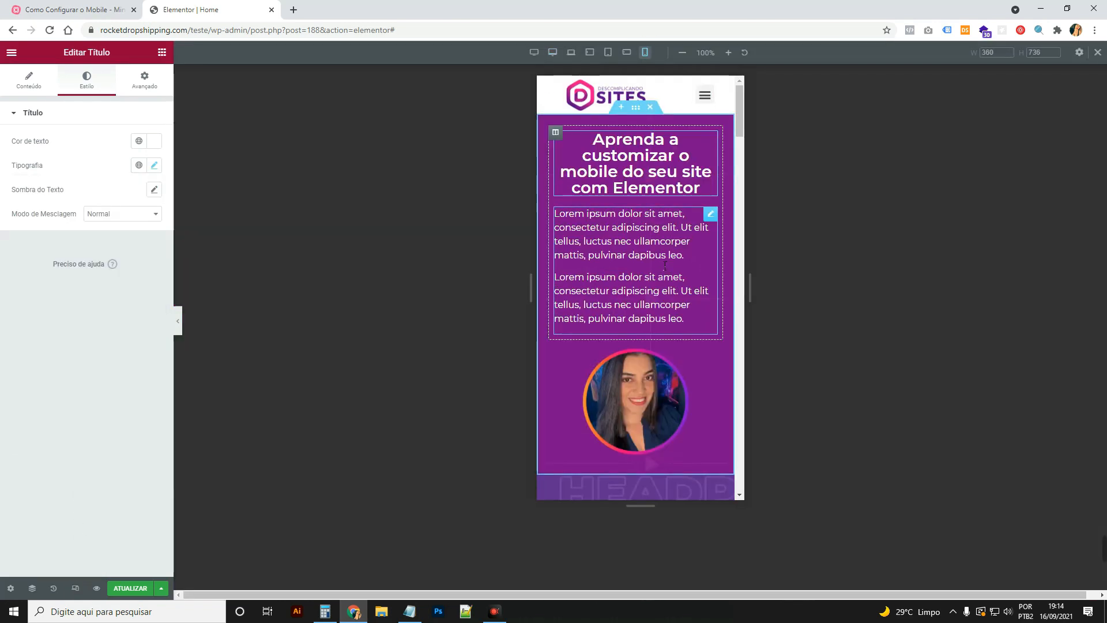
Look over the first banner on mobile and open the title's responsive visibility options
{"action": "scroll", "coordinate": [654, 330], "scroll_direction": "down", "scroll_amount": 1}
{"action": "scroll", "coordinate": [637, 382], "scroll_direction": "up", "scroll_amount": 1}
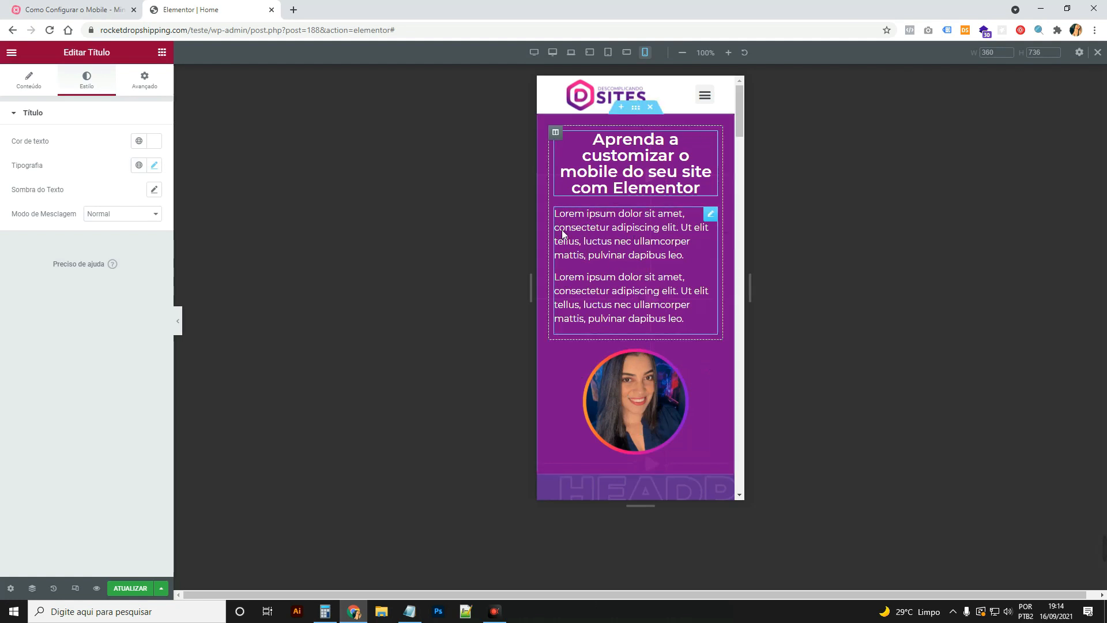
{"action": "left_click", "coordinate": [144, 80]}
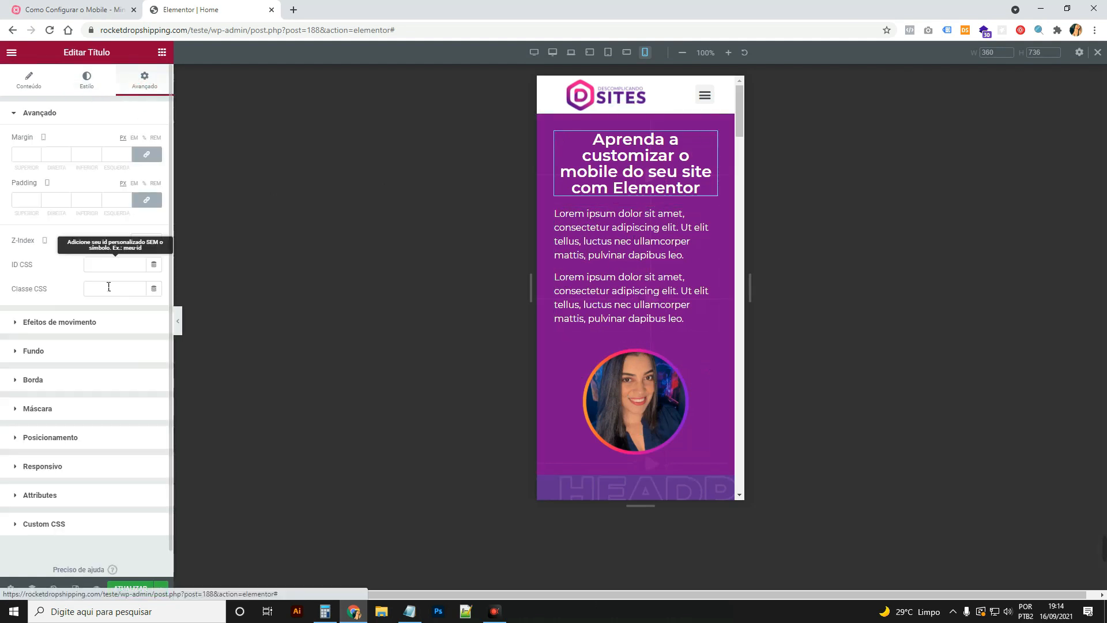
{"action": "left_click", "coordinate": [70, 467]}
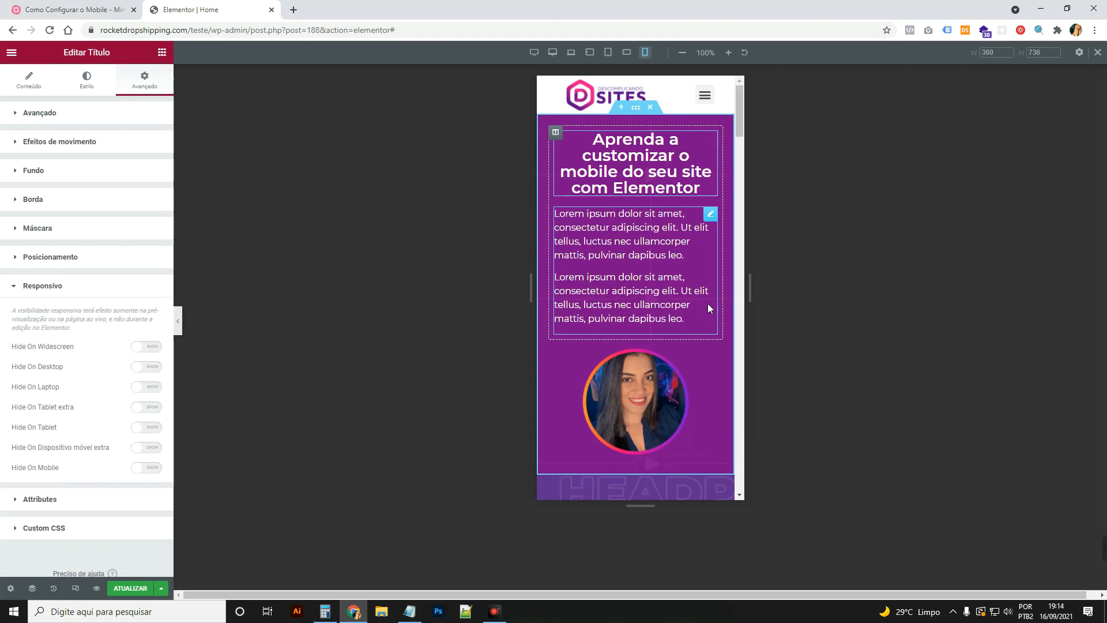
Try placing the photo above the title in the text column, check the desktop layout, and move the photo back to its own column
{"action": "left_click_drag", "start_coordinate": [717, 355], "coordinate": [686, 141]}
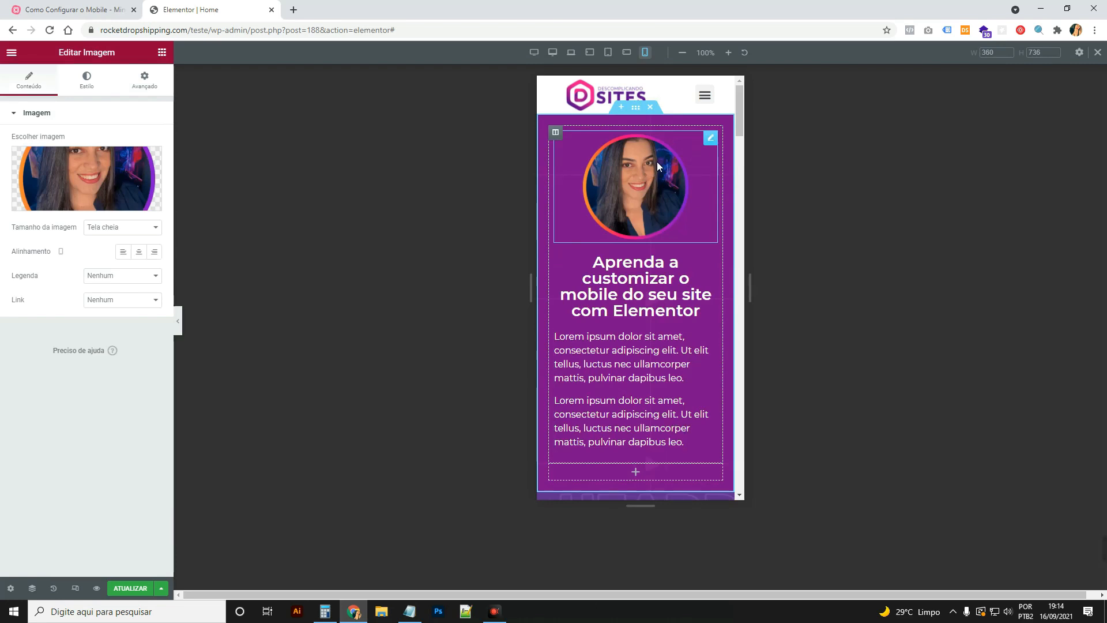
{"action": "left_click", "coordinate": [79, 589]}
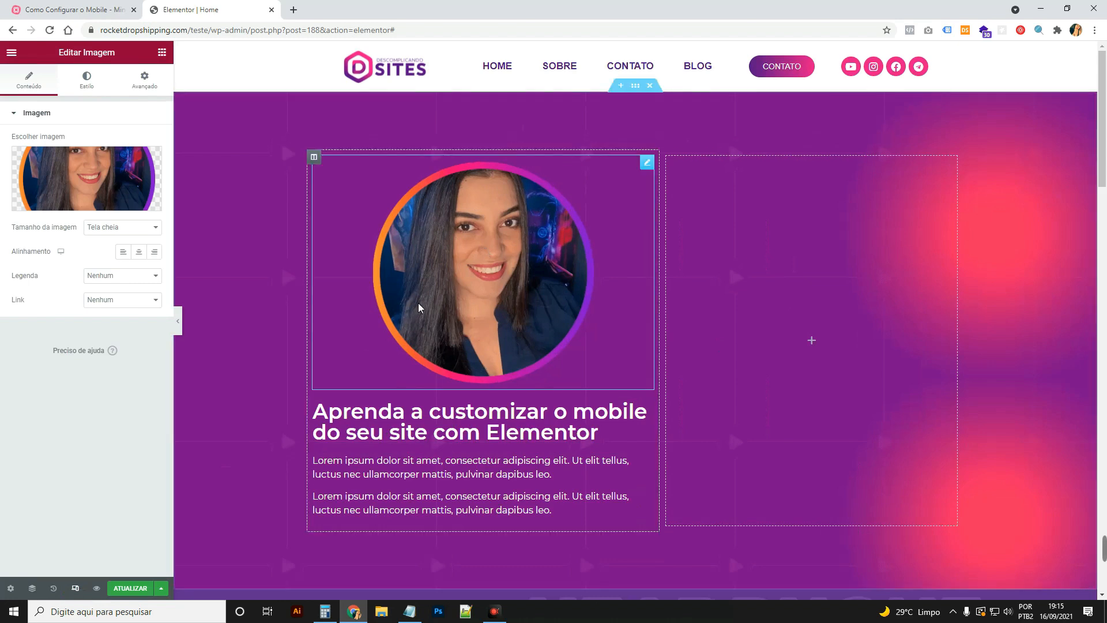
{"action": "left_click", "coordinate": [79, 587]}
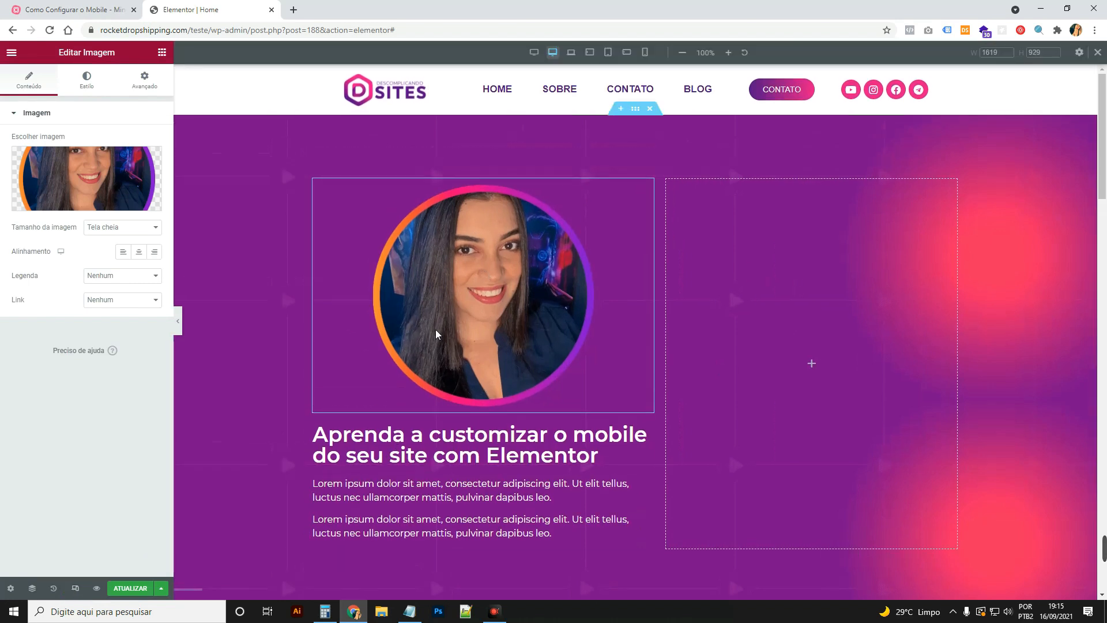
{"action": "left_click", "coordinate": [645, 53]}
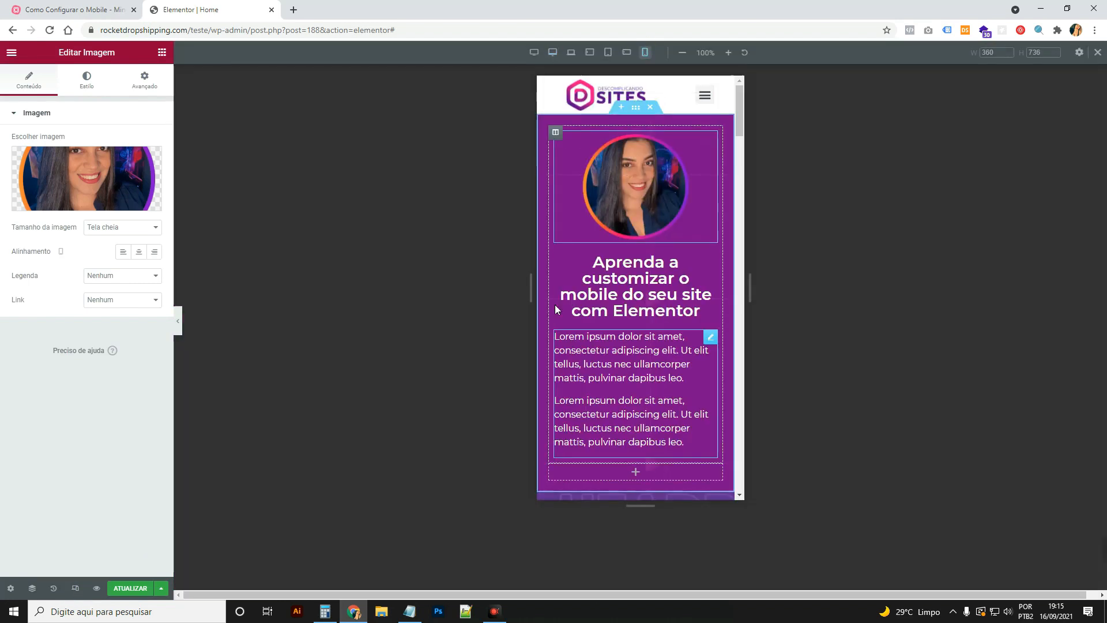
{"action": "left_click_drag", "start_coordinate": [713, 143], "coordinate": [667, 367]}
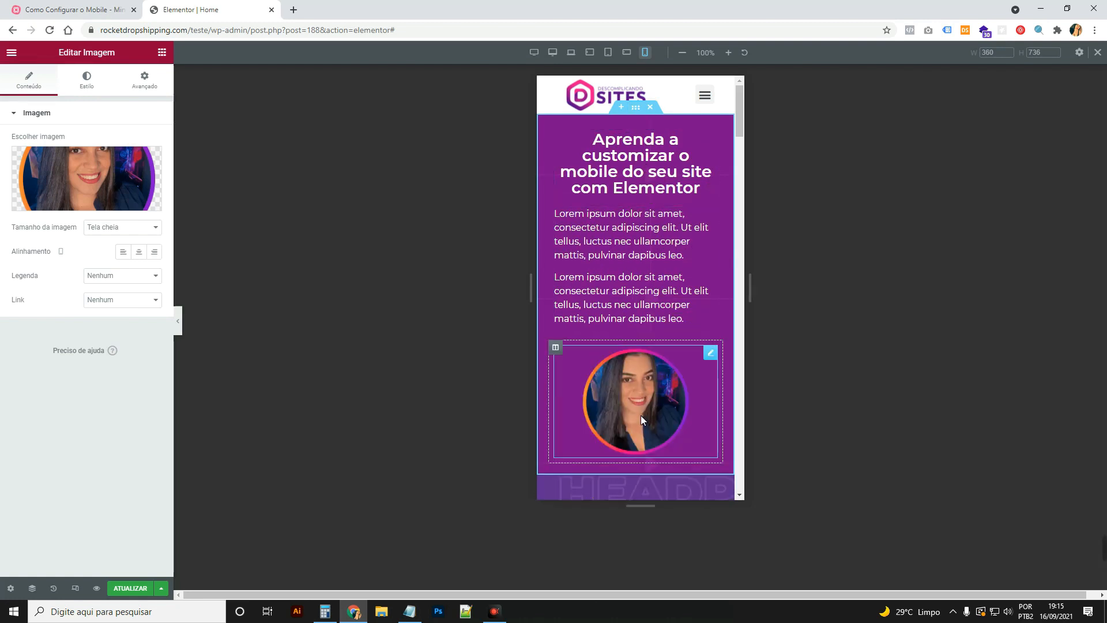
Reverse the first banner section's column order for mobile in its responsive settings
{"action": "left_click", "coordinate": [636, 109]}
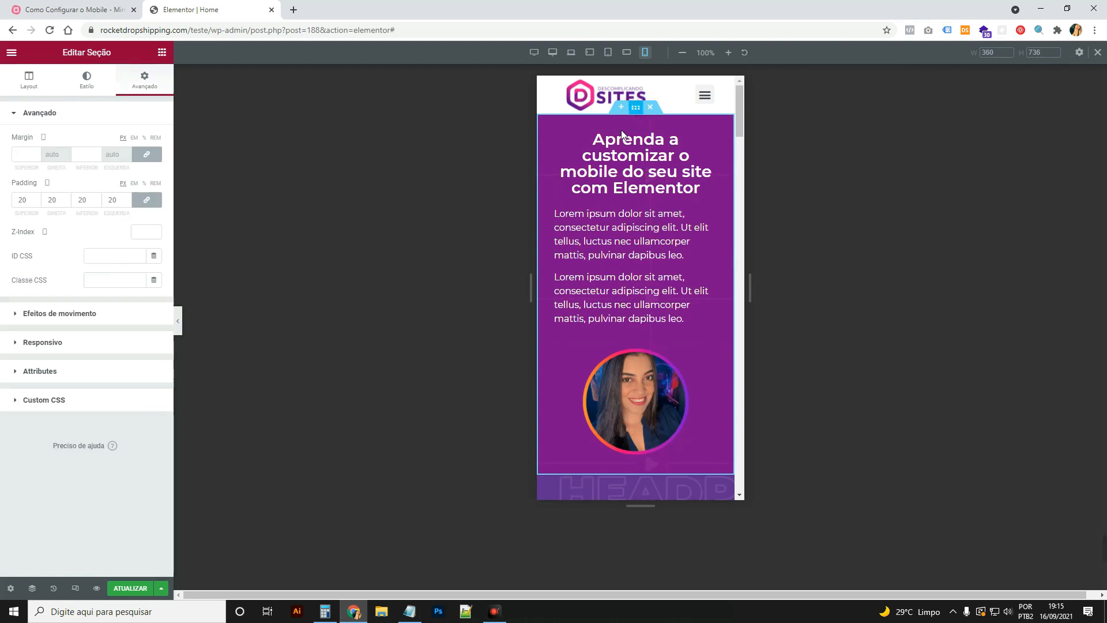
{"action": "left_click", "coordinate": [76, 340]}
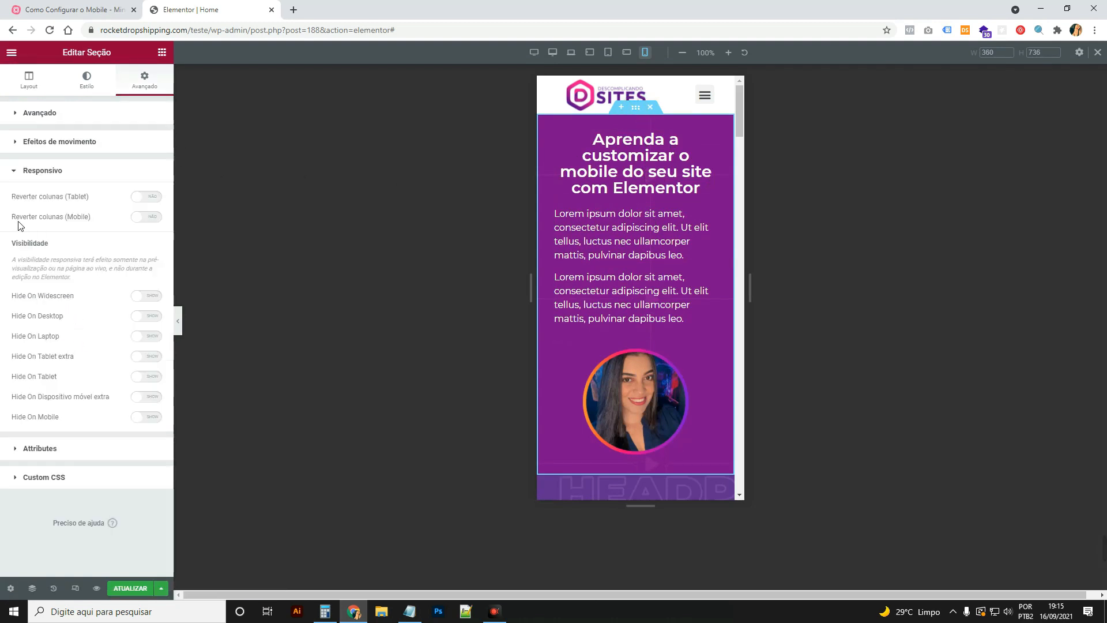
{"action": "left_click_drag", "start_coordinate": [18, 222], "coordinate": [89, 222]}
{"action": "left_click", "coordinate": [153, 218]}
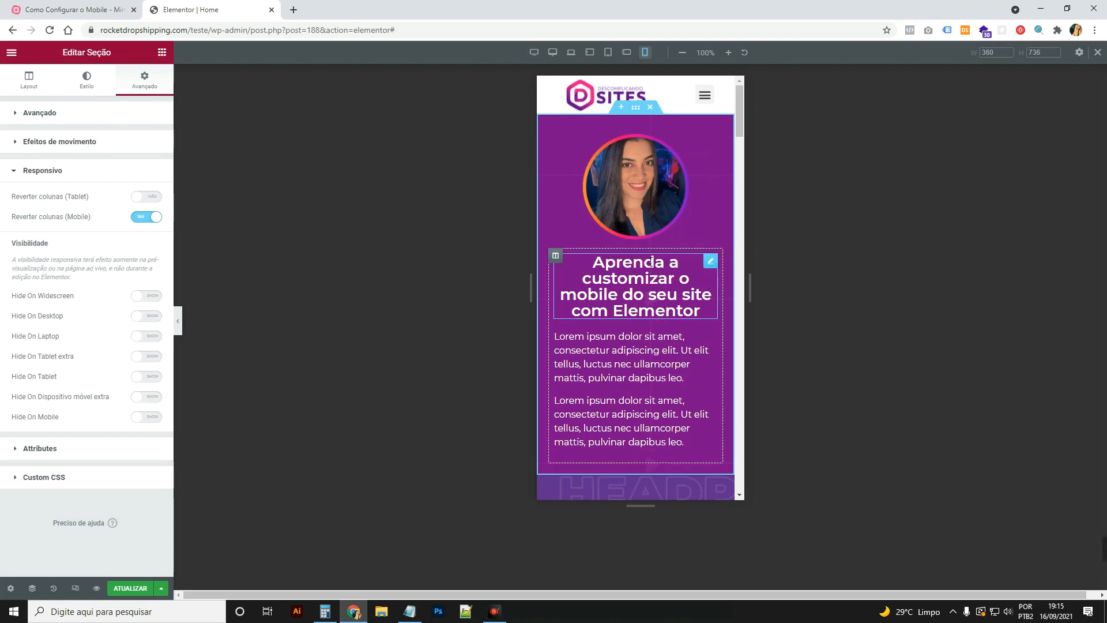
Examine the headphone banner section and its layout settings in the desktop view, comparing it with the first banner
{"action": "scroll", "coordinate": [634, 231], "scroll_direction": "down", "scroll_amount": 3}
{"action": "left_click", "coordinate": [75, 588]}
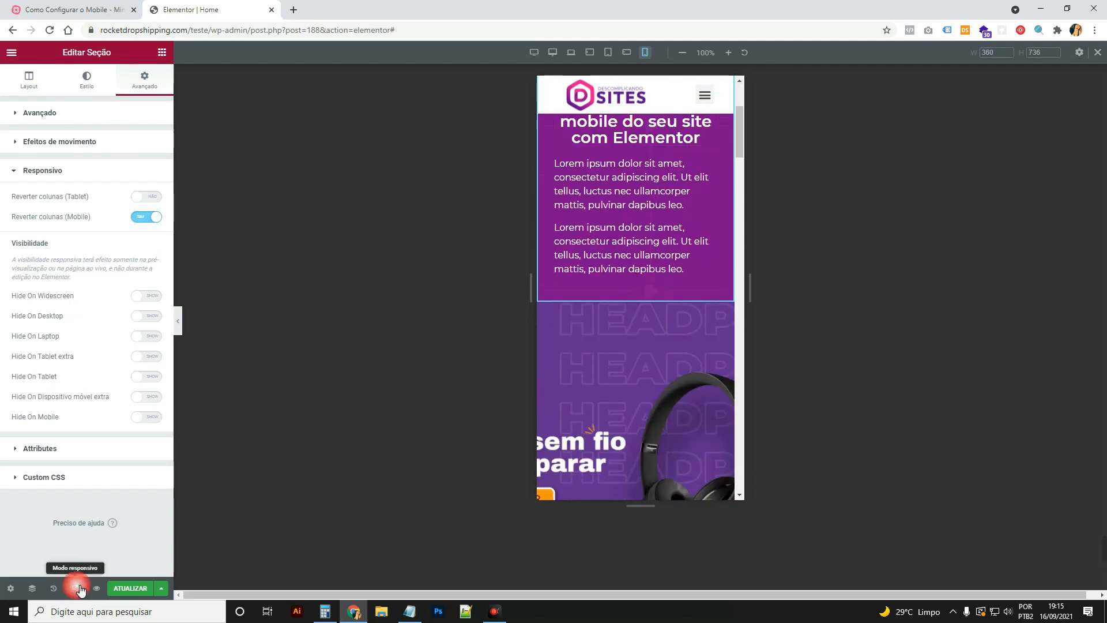
{"action": "scroll", "coordinate": [621, 323], "scroll_direction": "down", "scroll_amount": 5}
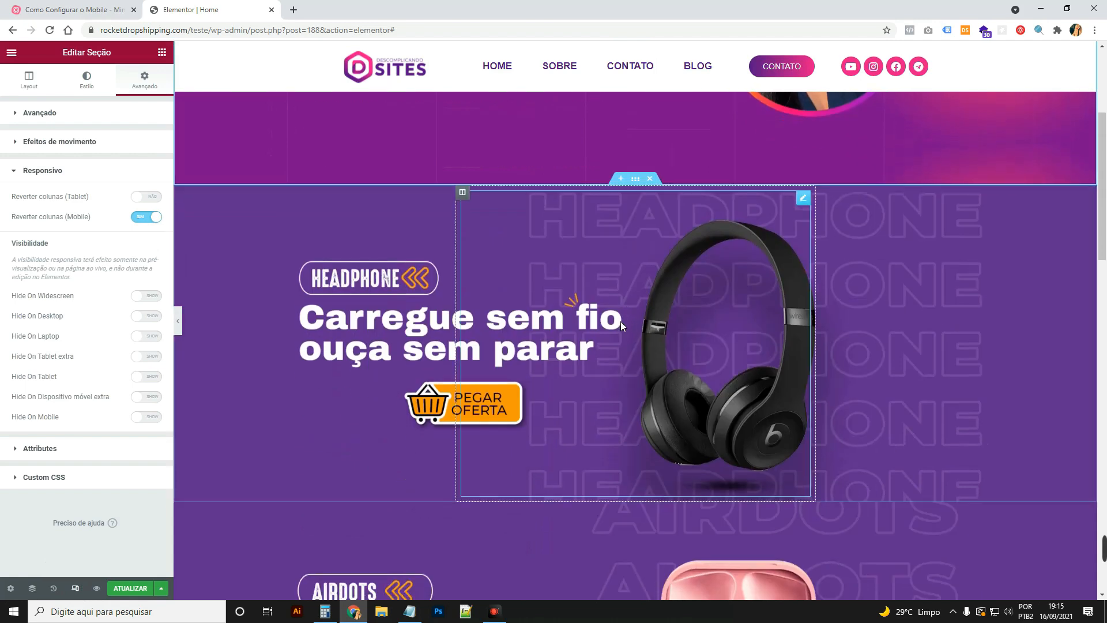
{"action": "scroll", "coordinate": [605, 270], "scroll_direction": "up", "scroll_amount": 2}
{"action": "left_click", "coordinate": [643, 184]}
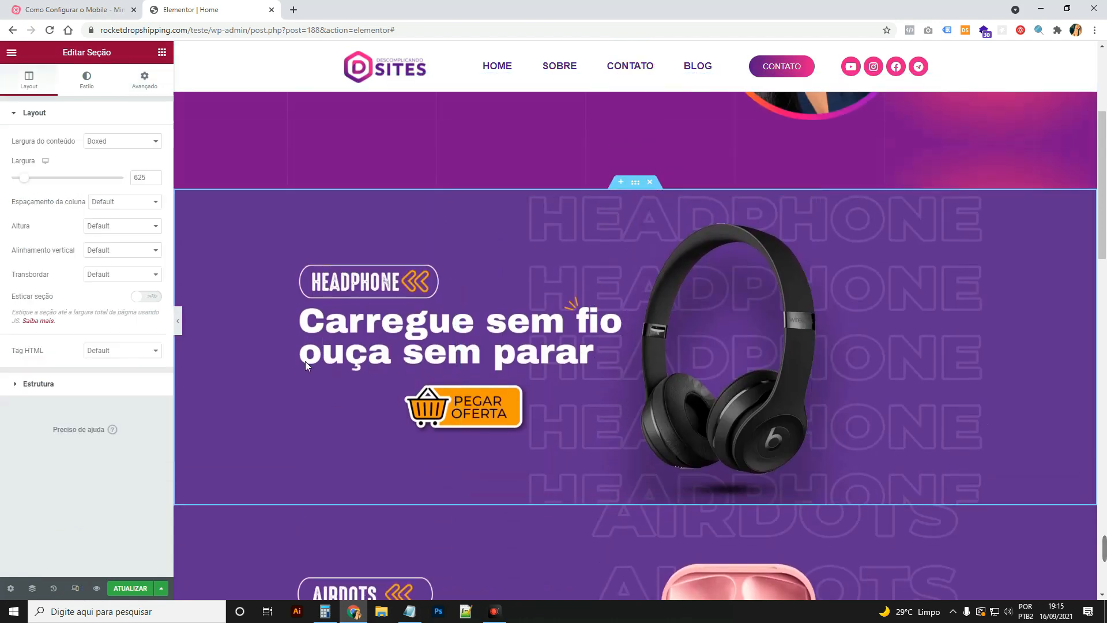
{"action": "scroll", "coordinate": [540, 317], "scroll_direction": "up", "scroll_amount": 4}
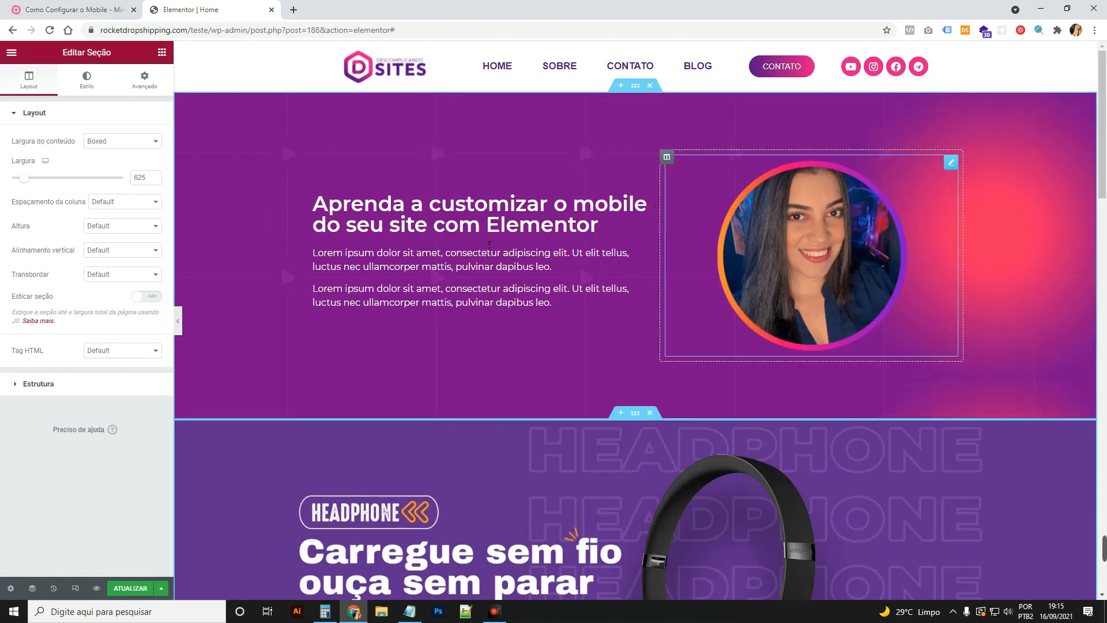
{"action": "scroll", "coordinate": [484, 230], "scroll_direction": "down", "scroll_amount": 3}
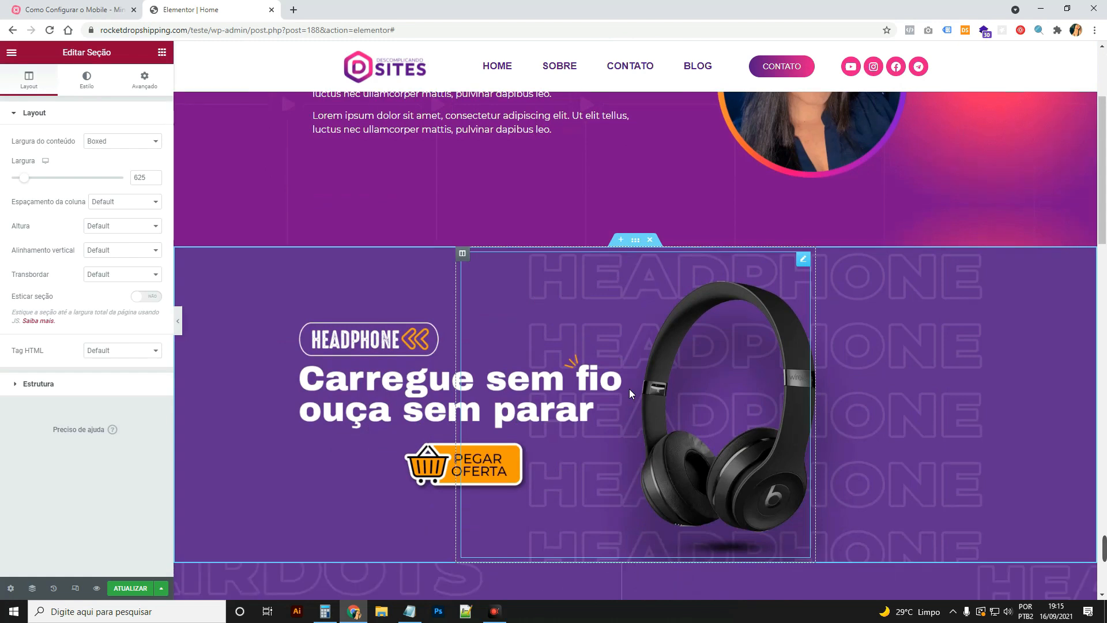
{"action": "scroll", "coordinate": [628, 389], "scroll_direction": "down", "scroll_amount": 2}
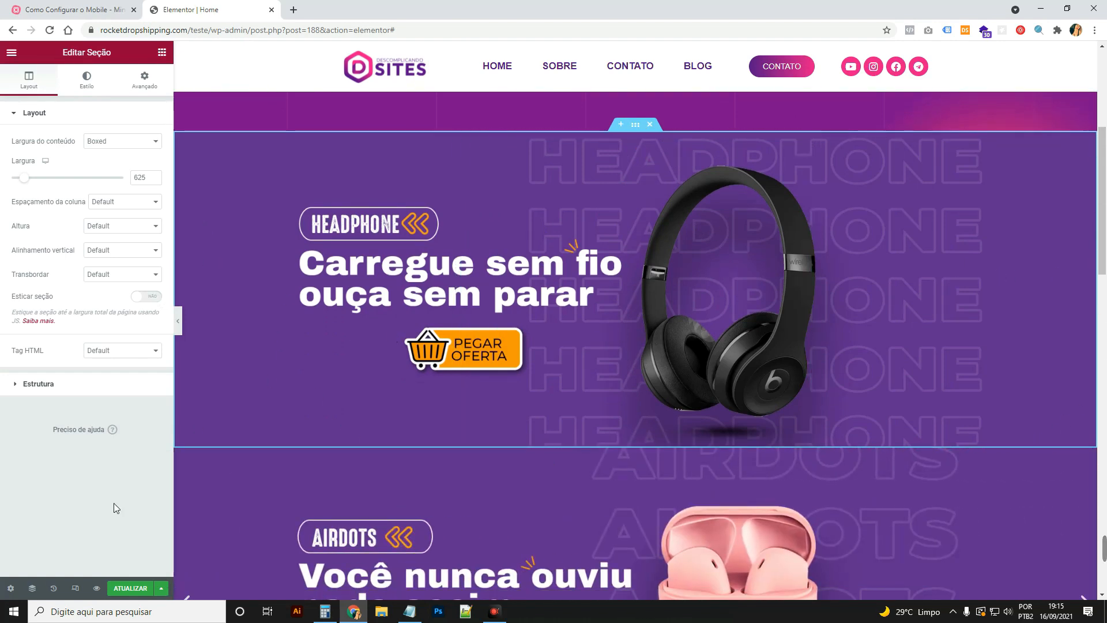
Set the headphone banner's spacer height to 186 px in the mobile view and check the banner
{"action": "left_click", "coordinate": [85, 587]}
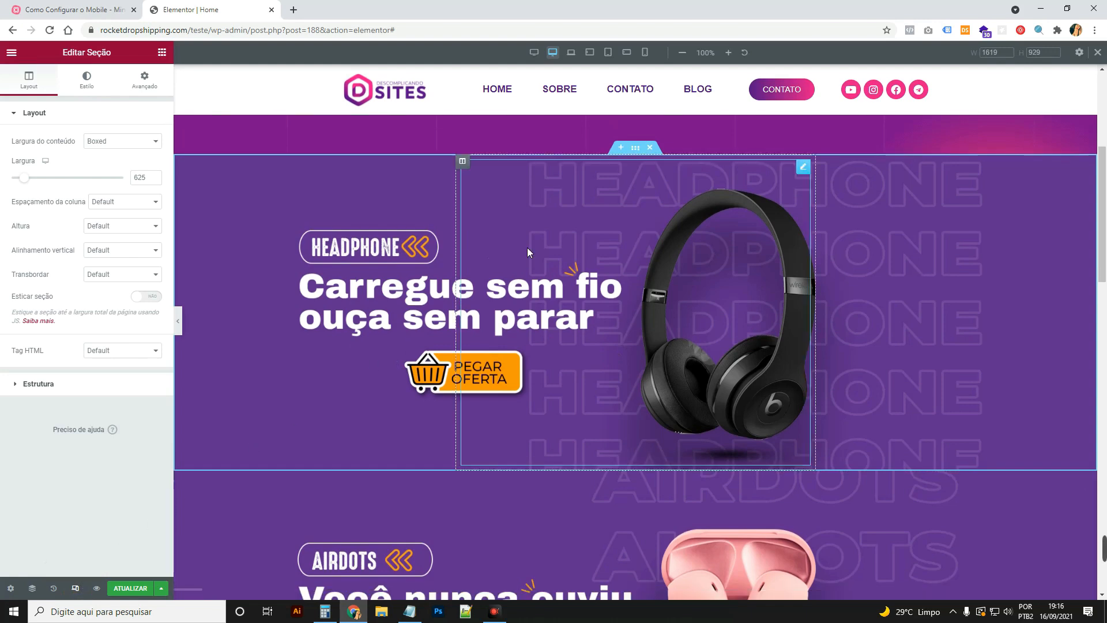
{"action": "left_click", "coordinate": [644, 52]}
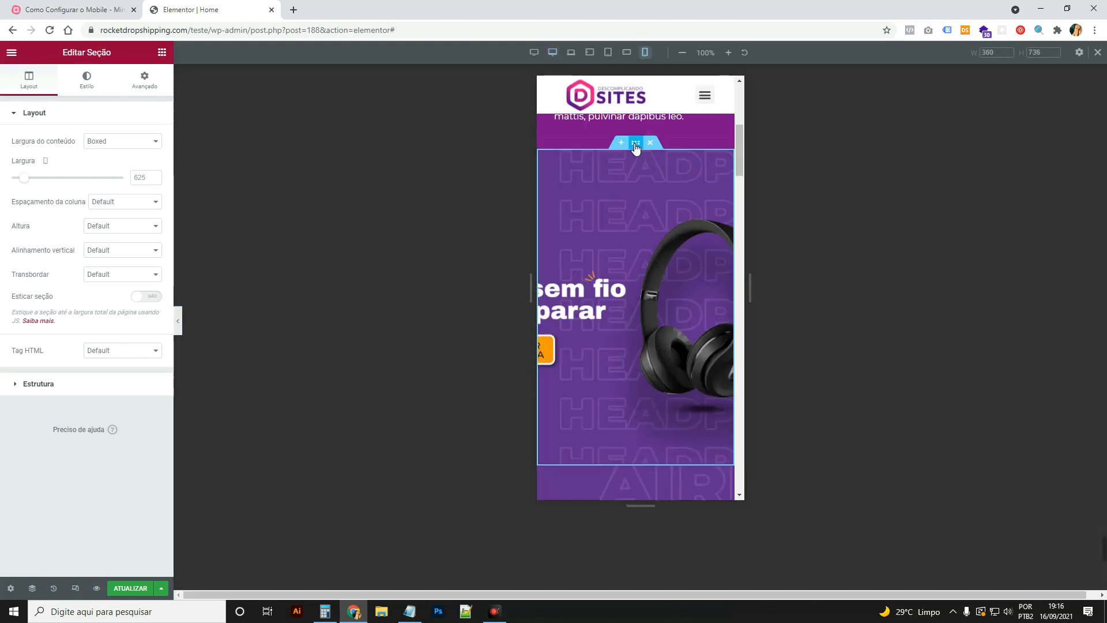
{"action": "left_click", "coordinate": [723, 163]}
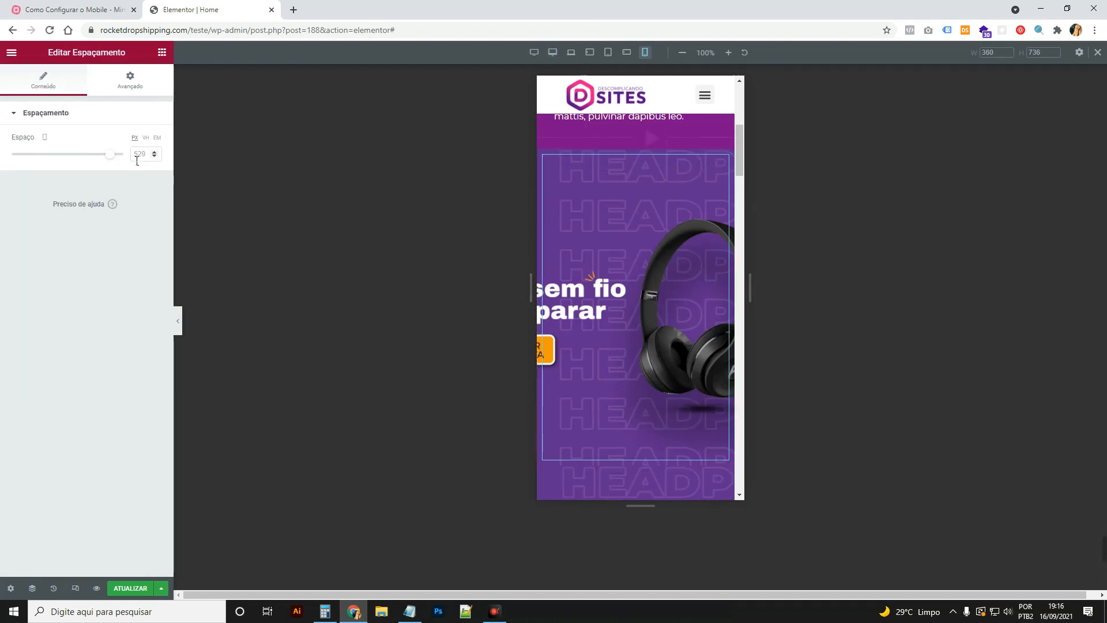
{"action": "left_click_drag", "start_coordinate": [111, 155], "coordinate": [49, 154]}
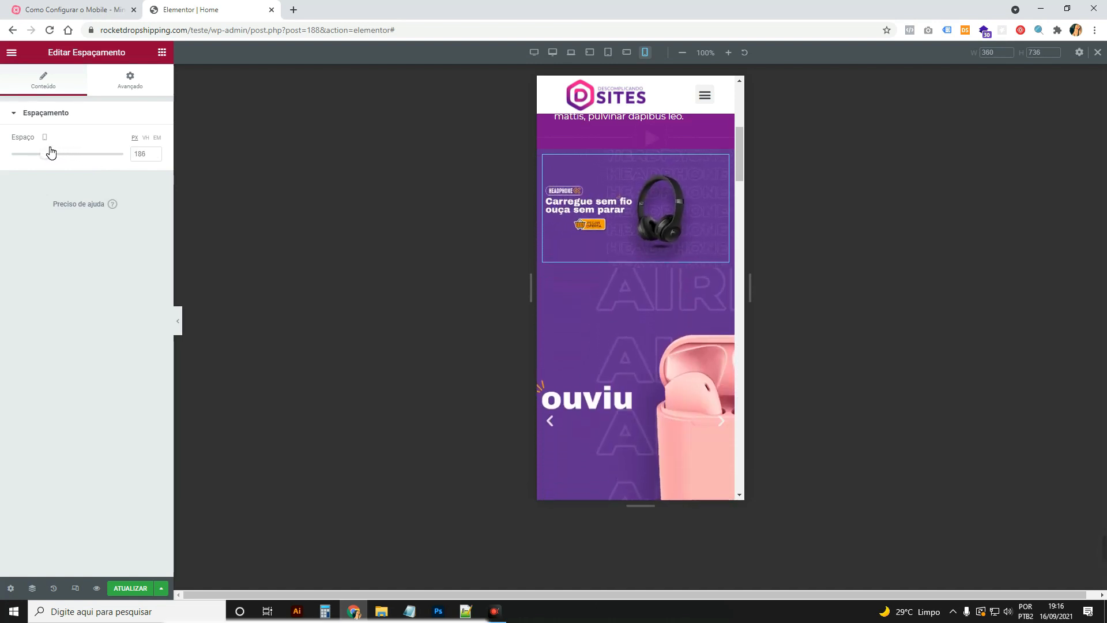
{"action": "left_click", "coordinate": [179, 321]}
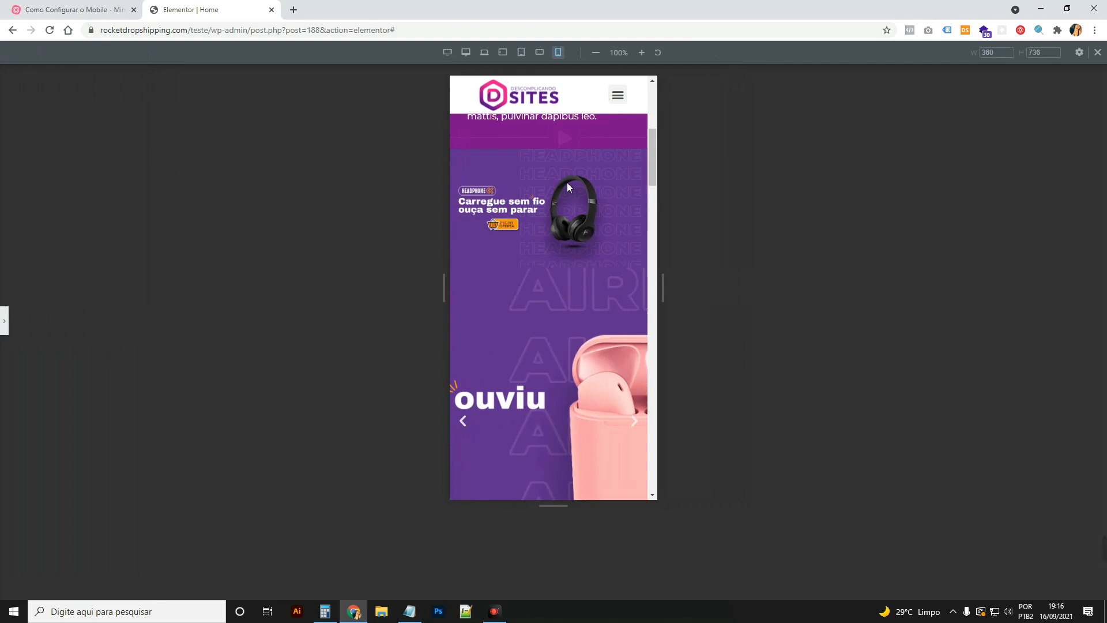
{"action": "left_click", "coordinate": [6, 322]}
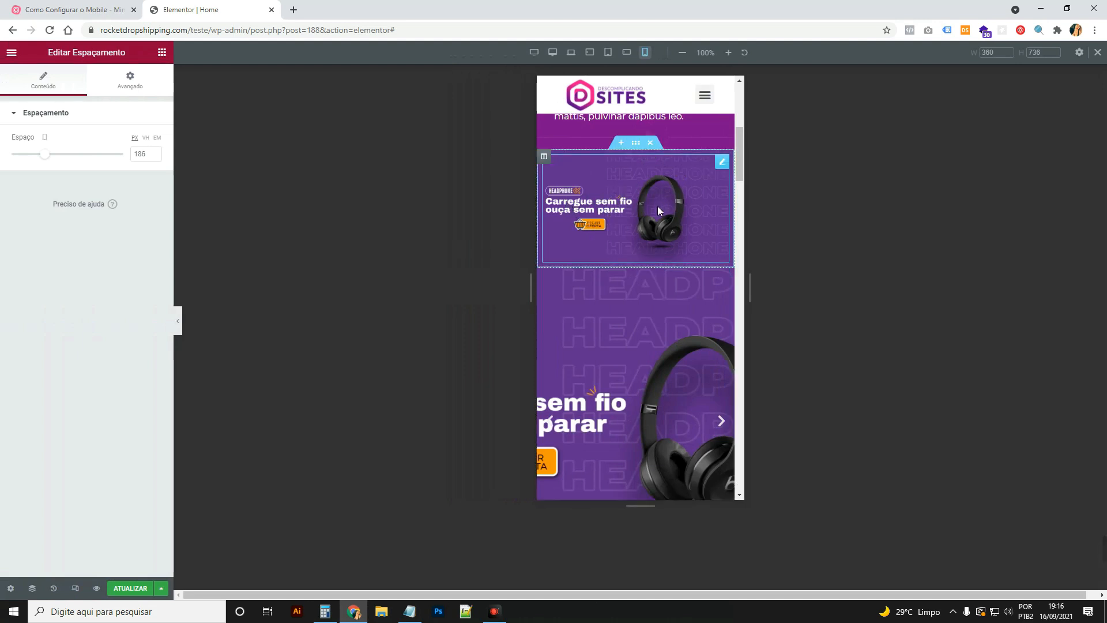
Upload banner-mobile-33-online-shop from the Banners folder as a new mobile background image for the headphone banner section
{"action": "left_click", "coordinate": [642, 148]}
{"action": "left_click_drag", "start_coordinate": [643, 149], "coordinate": [643, 147]}
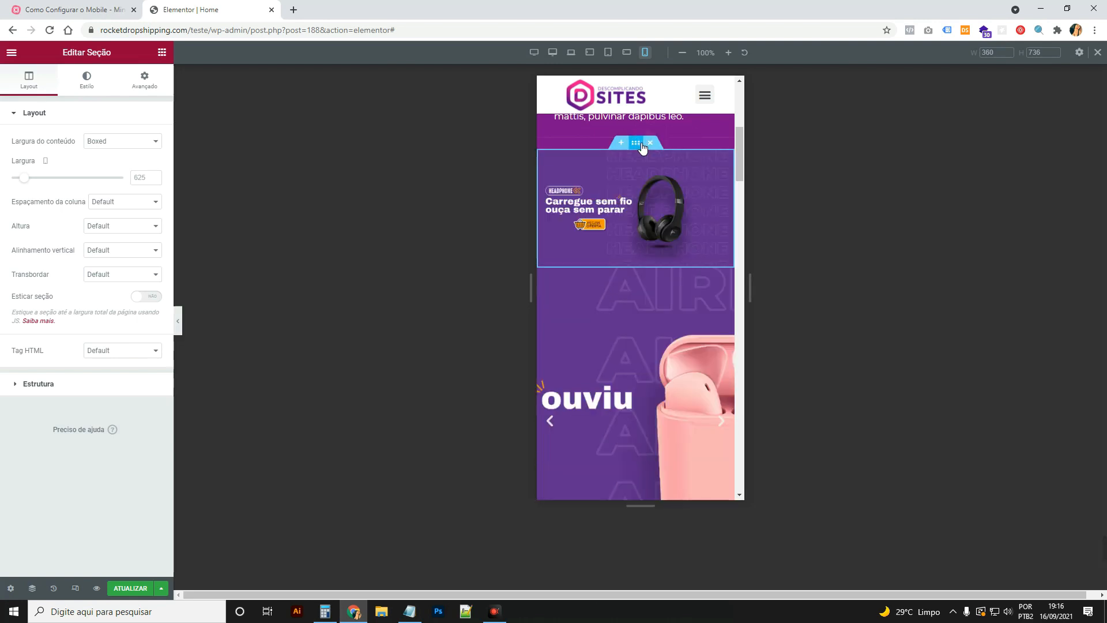
{"action": "left_click", "coordinate": [89, 81]}
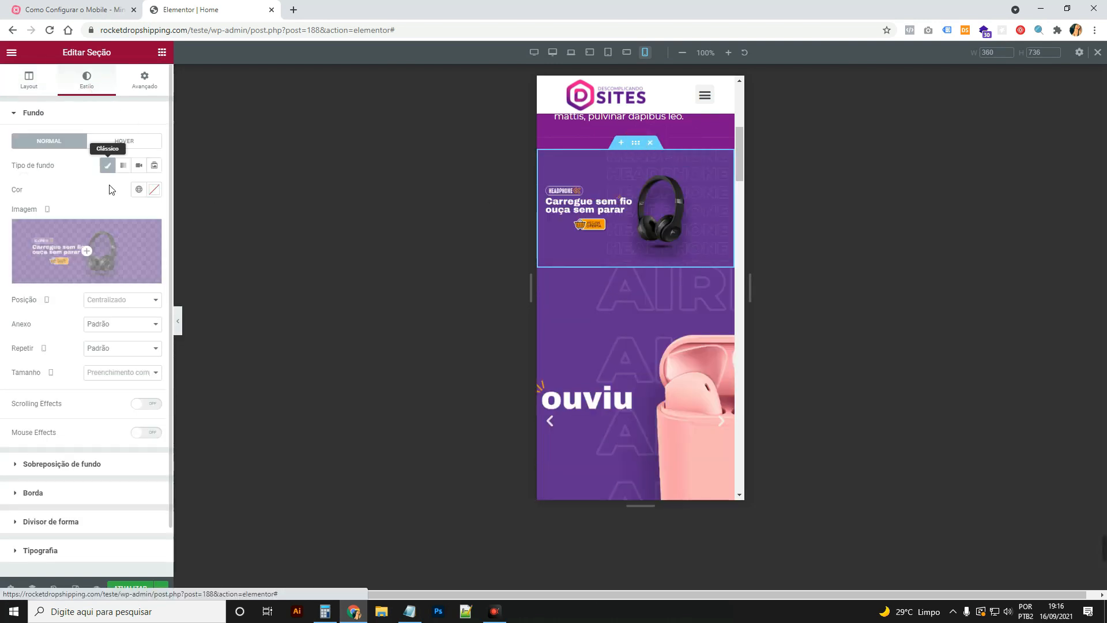
{"action": "left_click", "coordinate": [92, 251]}
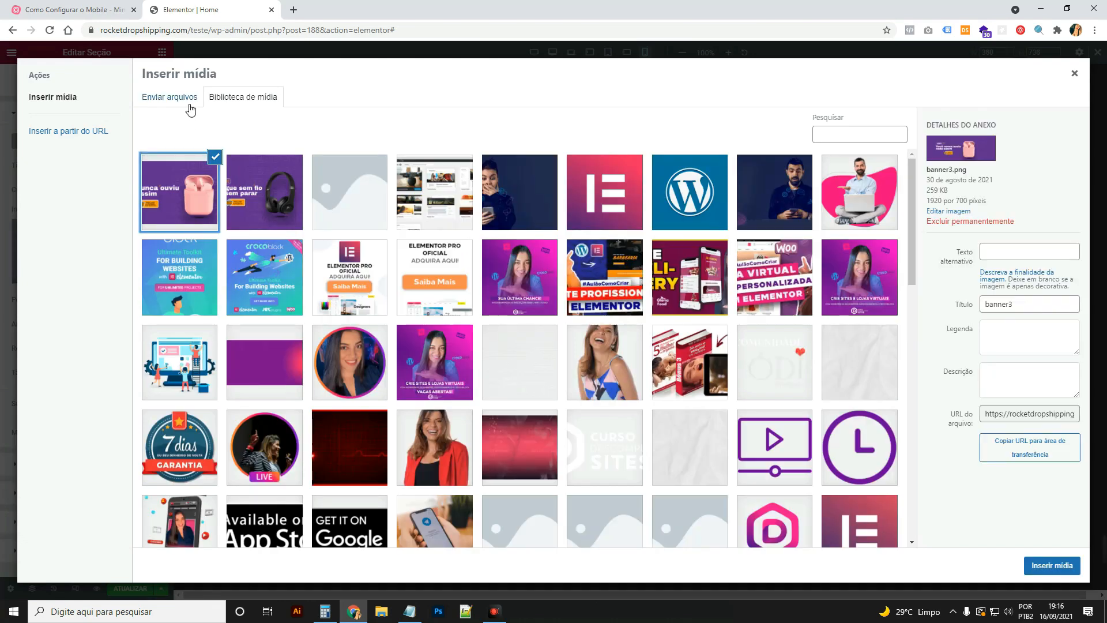
{"action": "left_click", "coordinate": [189, 107]}
{"action": "left_click", "coordinate": [585, 300]}
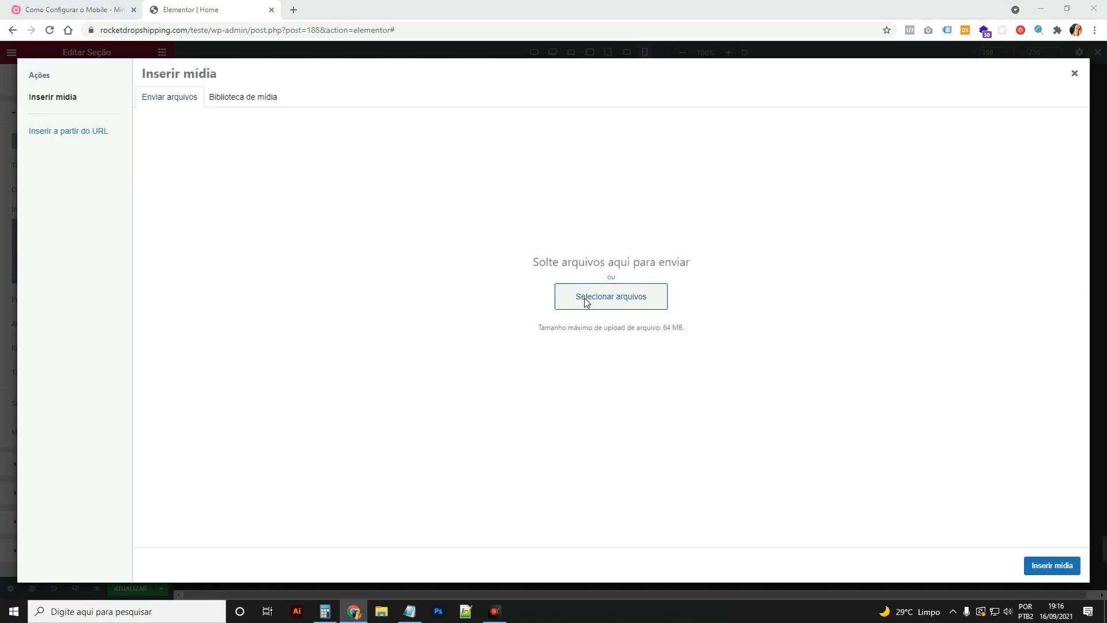
{"action": "scroll", "coordinate": [147, 167], "scroll_direction": "up", "scroll_amount": 2}
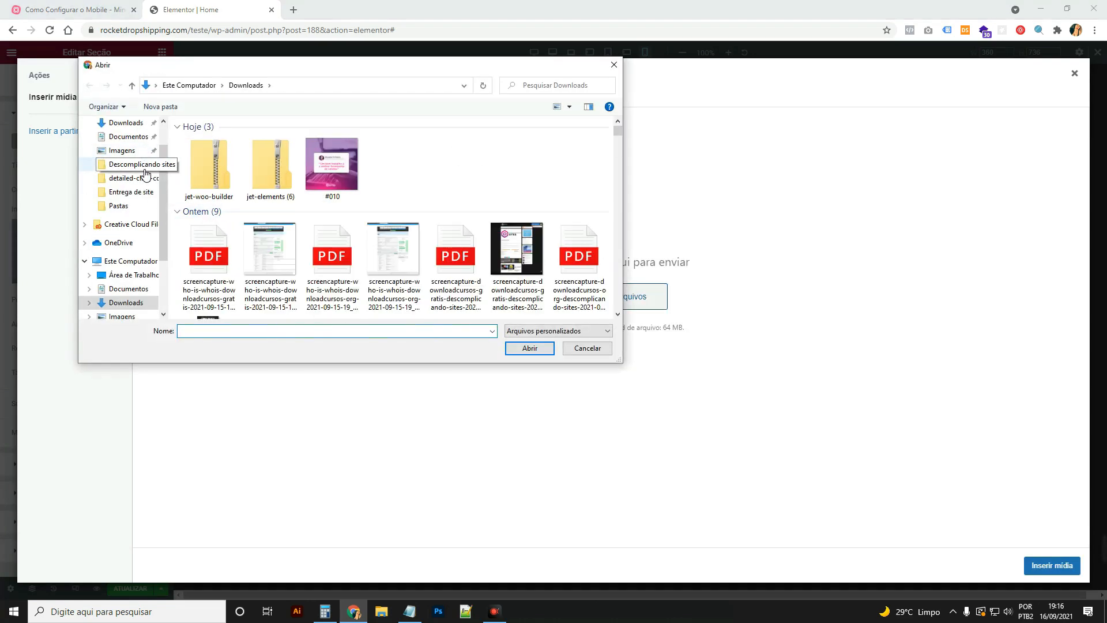
{"action": "scroll", "coordinate": [144, 164], "scroll_direction": "up", "scroll_amount": 1}
{"action": "left_click", "coordinate": [129, 145]}
{"action": "scroll", "coordinate": [315, 210], "scroll_direction": "down", "scroll_amount": 3}
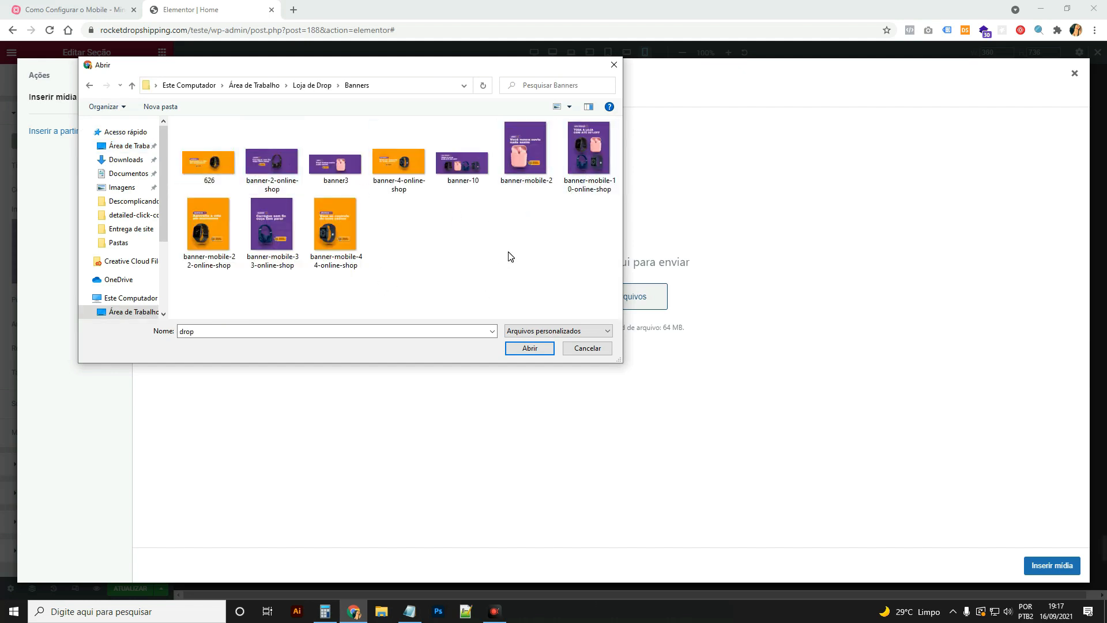
{"action": "left_click", "coordinate": [274, 228]}
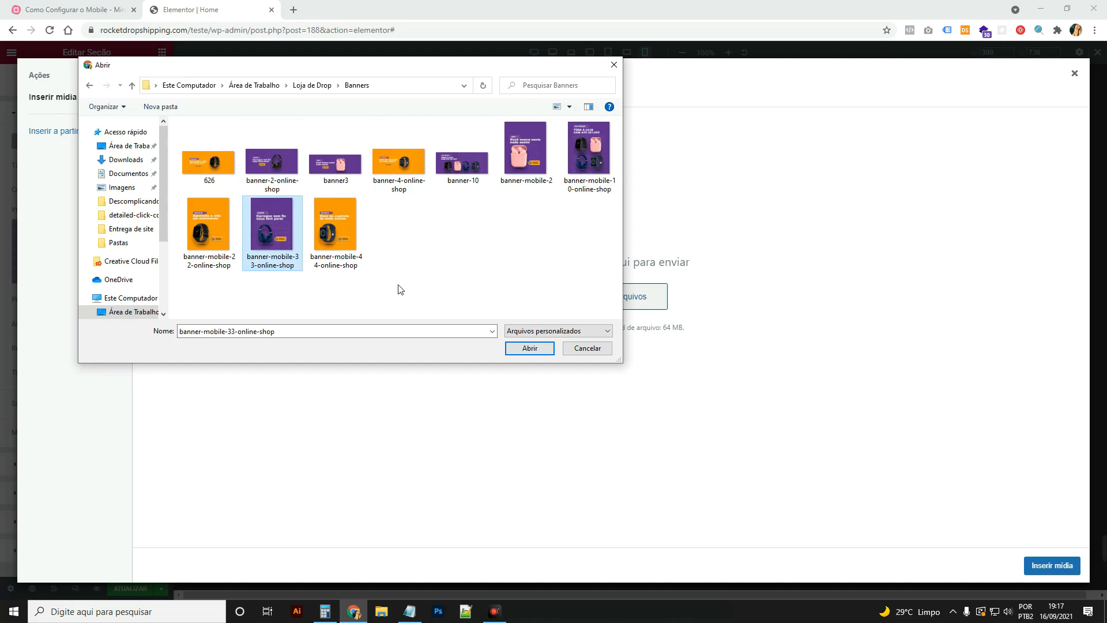
{"action": "left_click", "coordinate": [533, 351]}
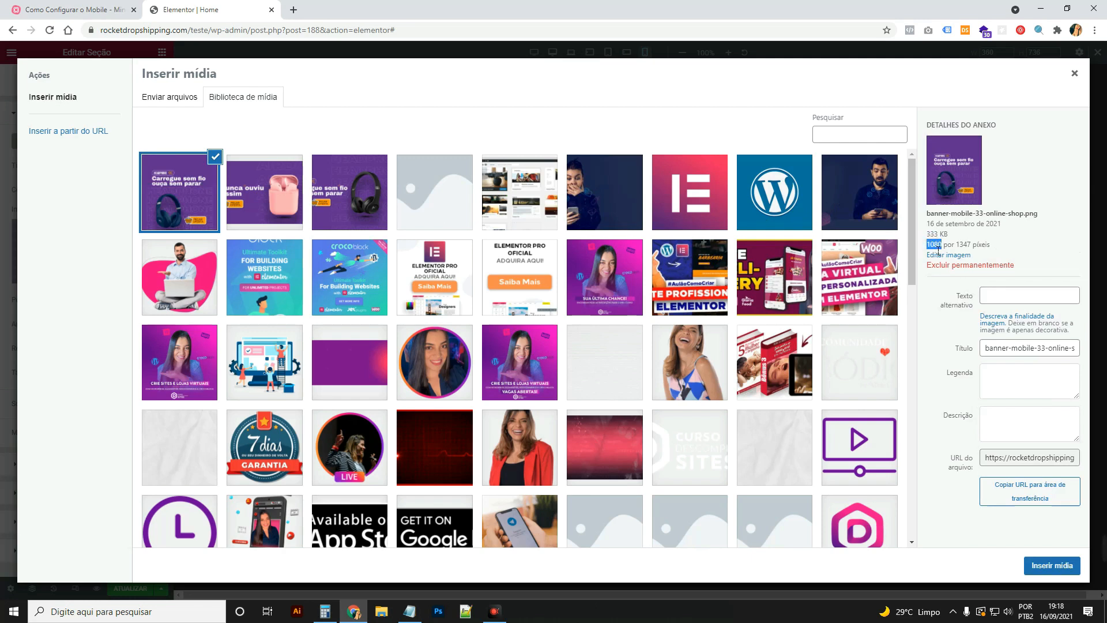
Compare the pixel dimensions of the desktop and mobile headphone images, and insert banner-mobile-33-online-shop as the section's mobile background
{"action": "left_click", "coordinate": [353, 201]}
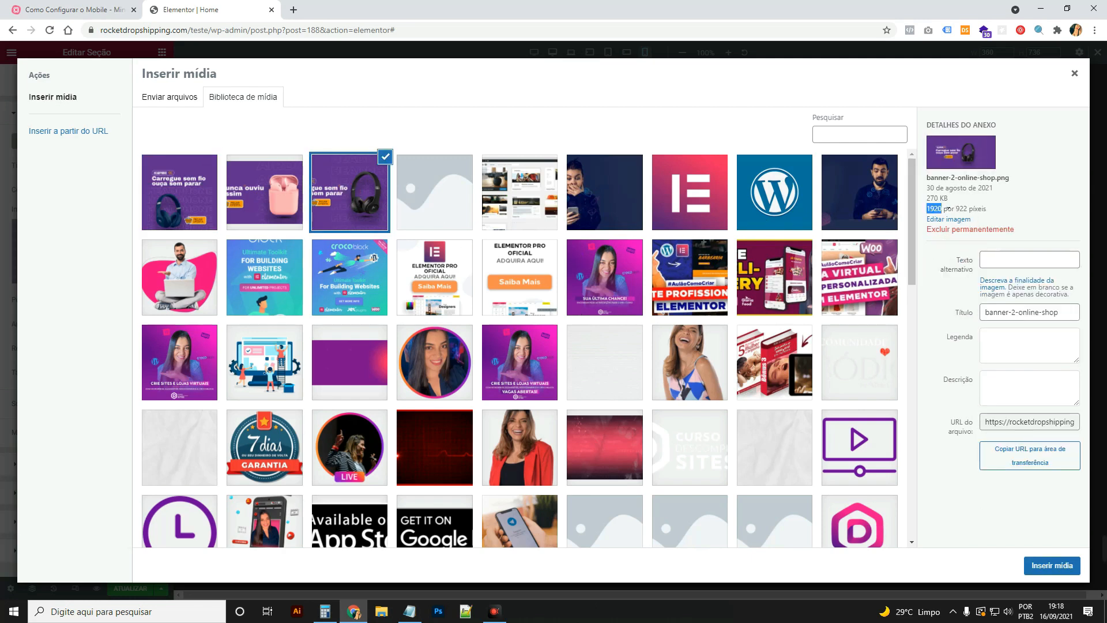
{"action": "left_click", "coordinate": [196, 180]}
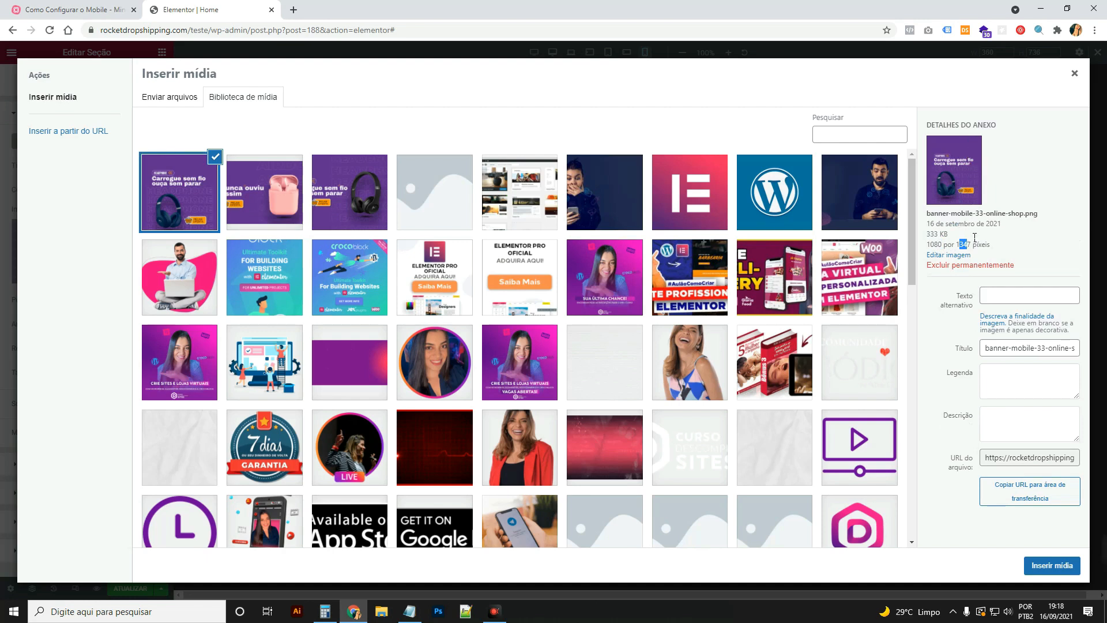
{"action": "left_click", "coordinate": [961, 240]}
{"action": "mouse_move", "coordinate": [931, 248]}
{"action": "left_mouse_down"}
{"action": "mouse_move", "coordinate": [929, 219]}
{"action": "mouse_move", "coordinate": [933, 249]}
{"action": "left_mouse_up"}
{"action": "left_click", "coordinate": [1038, 565]}
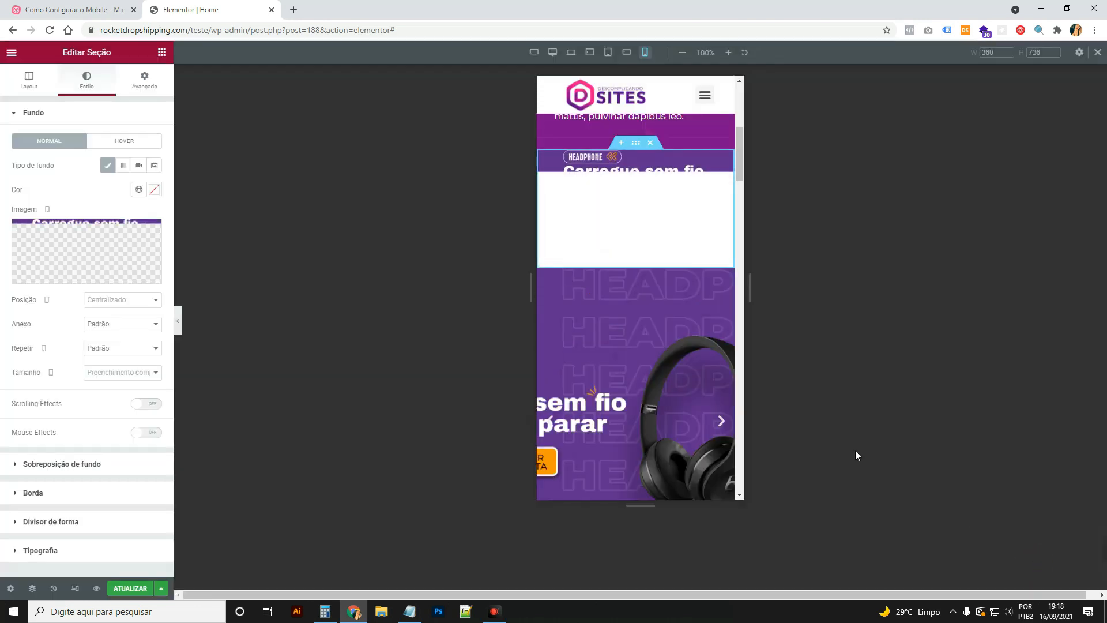
Set the headphone banner's spacer height to 435 px in the mobile view and preview the banner without the editing panel
{"action": "left_click", "coordinate": [653, 189]}
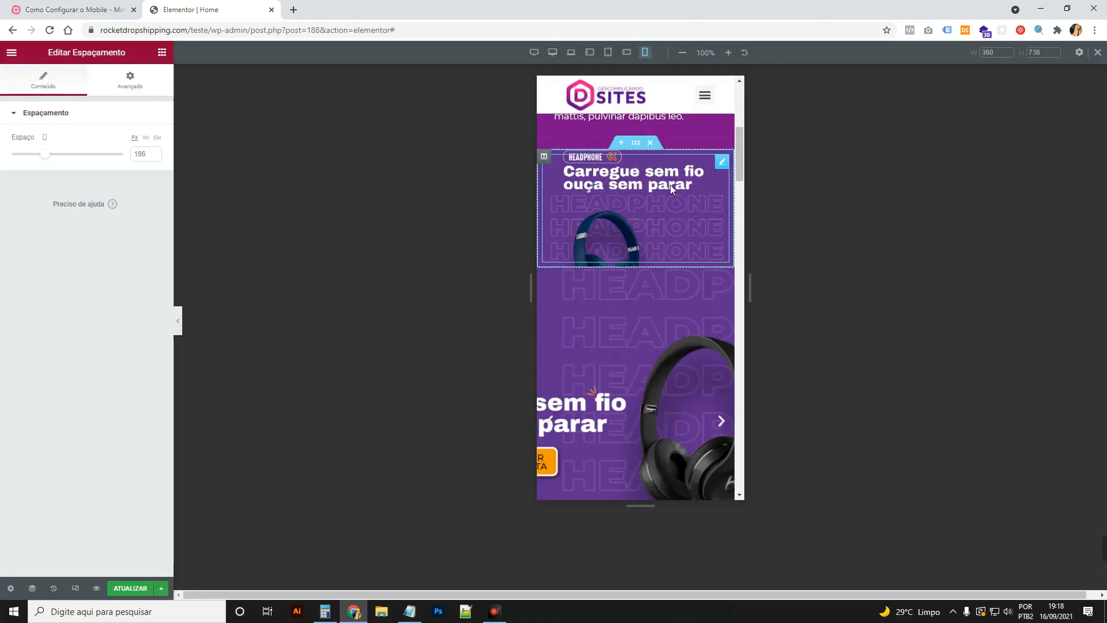
{"action": "left_click_drag", "start_coordinate": [44, 154], "coordinate": [95, 150]}
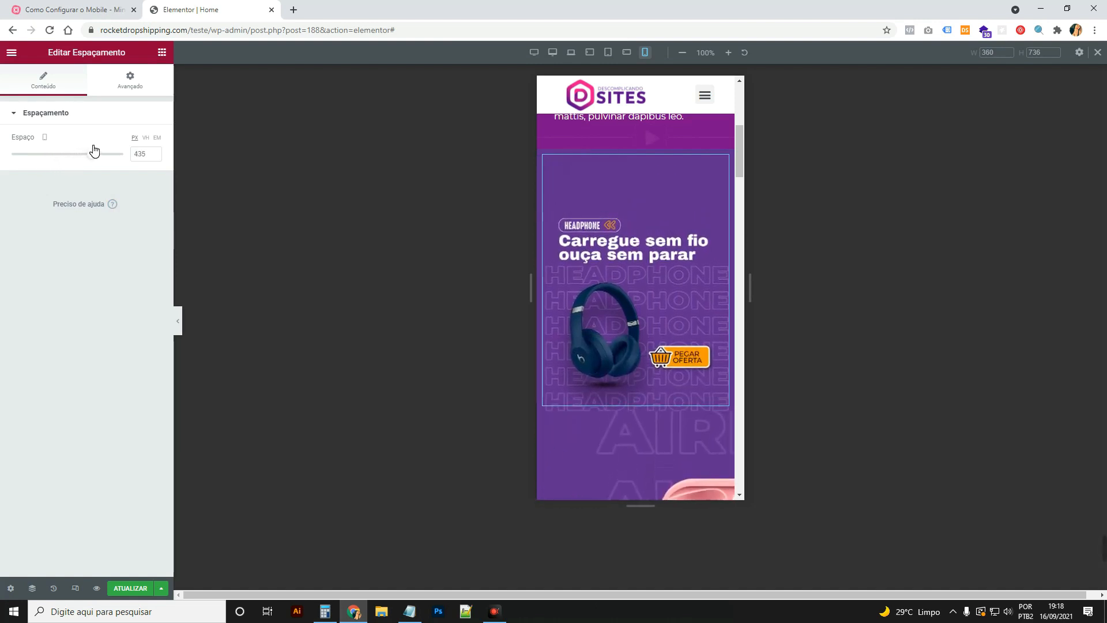
{"action": "left_click", "coordinate": [180, 326]}
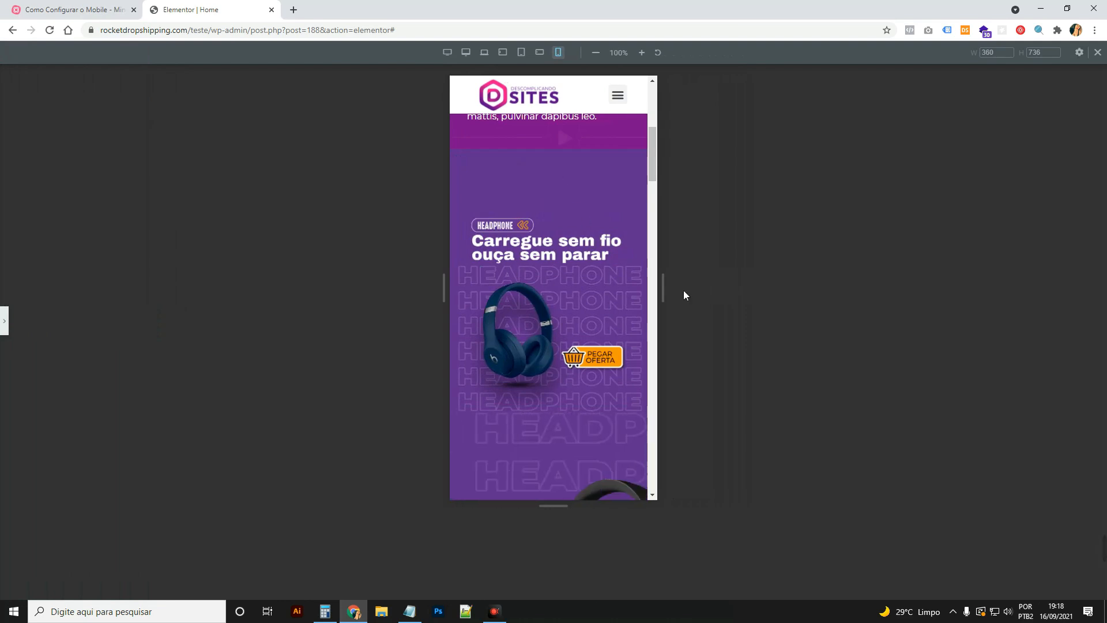
{"action": "left_click", "coordinate": [4, 320]}
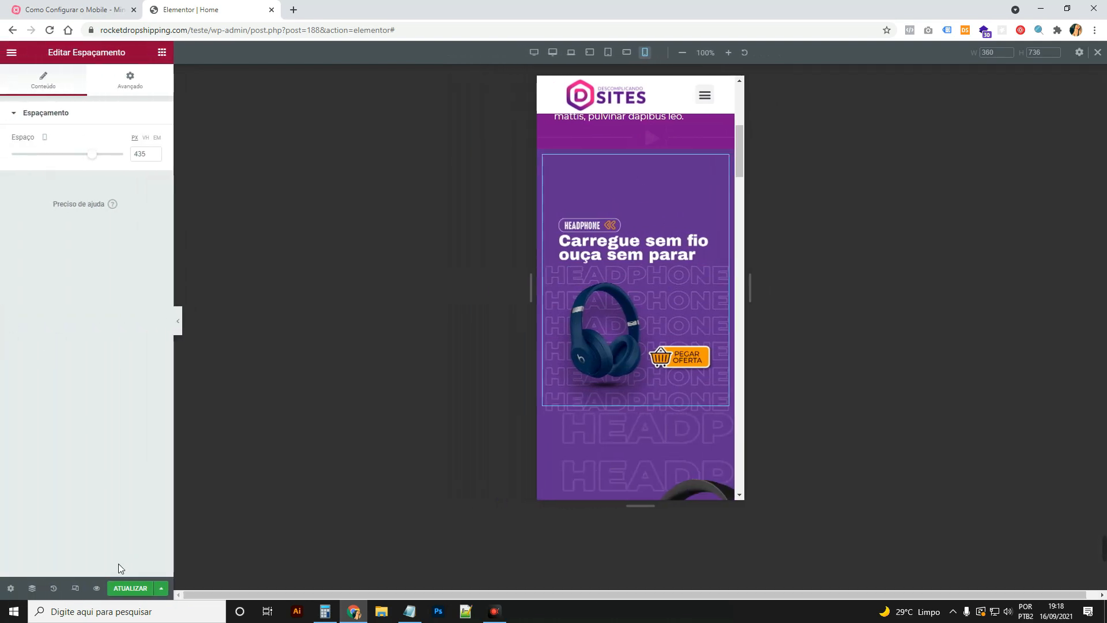
Compare how the headphone banner and the slider below it look in the desktop, mobile and widescreen views
{"action": "left_click", "coordinate": [75, 587]}
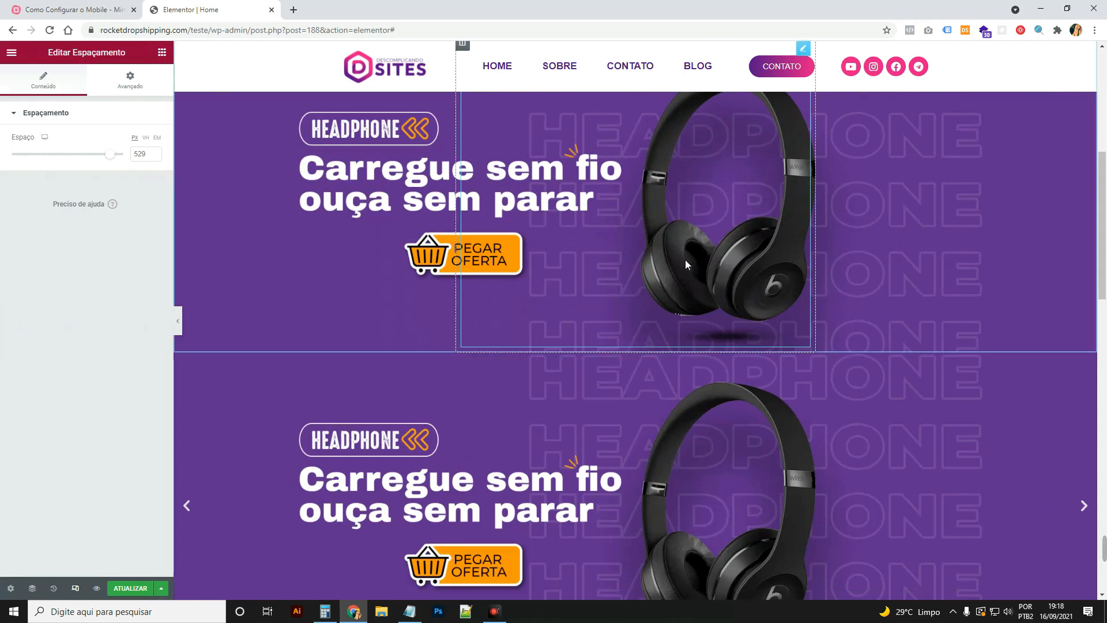
{"action": "scroll", "coordinate": [686, 262], "scroll_direction": "up", "scroll_amount": 3}
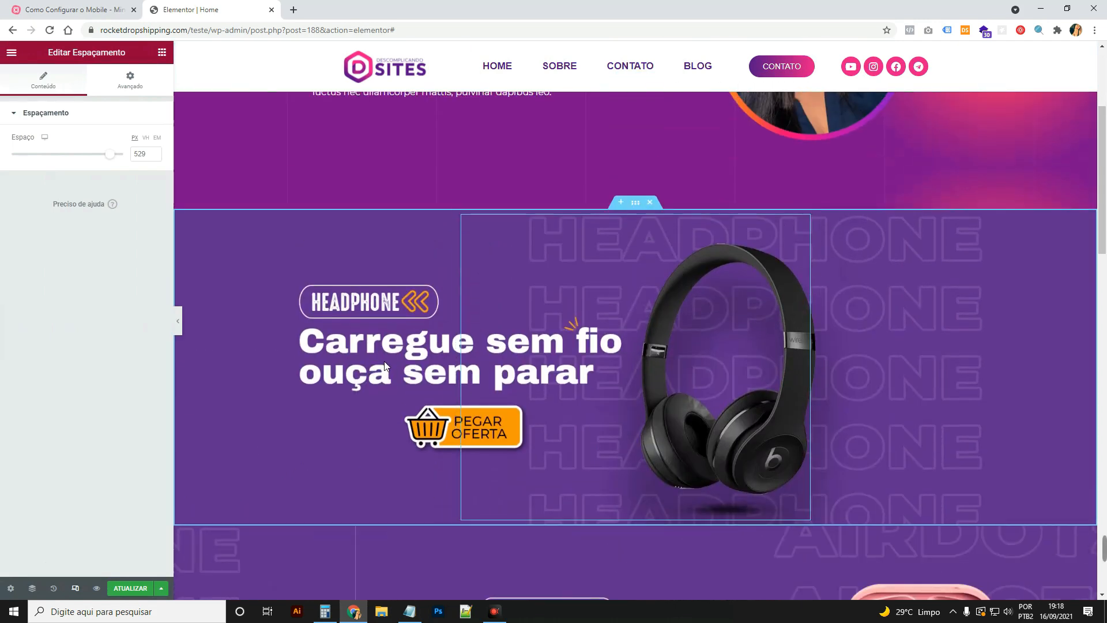
{"action": "left_click", "coordinate": [76, 588]}
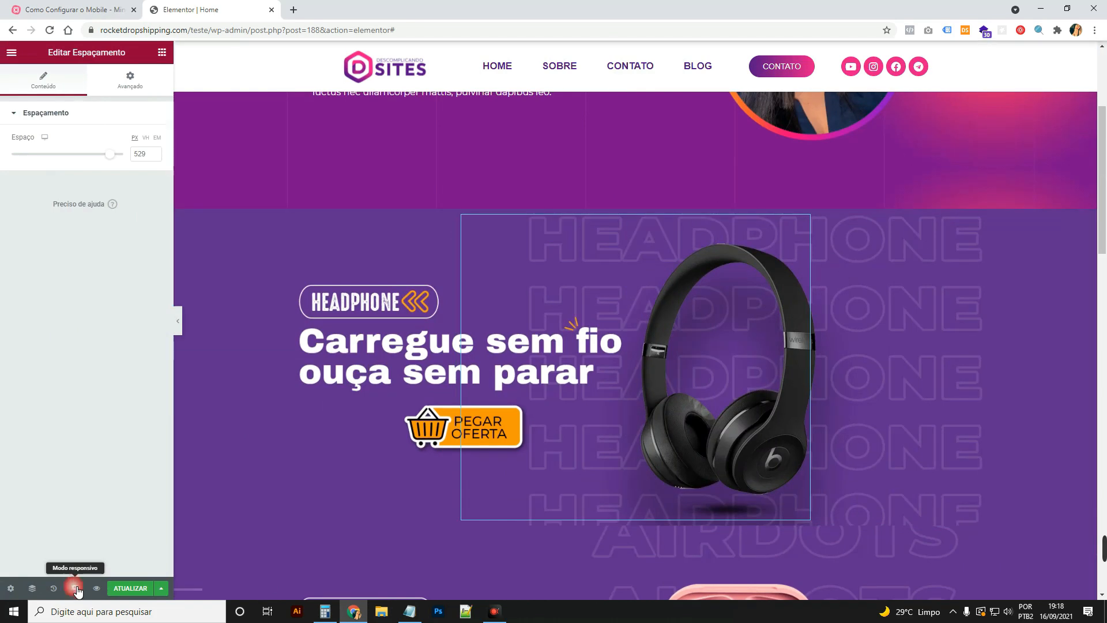
{"action": "scroll", "coordinate": [678, 281], "scroll_direction": "down", "scroll_amount": 2}
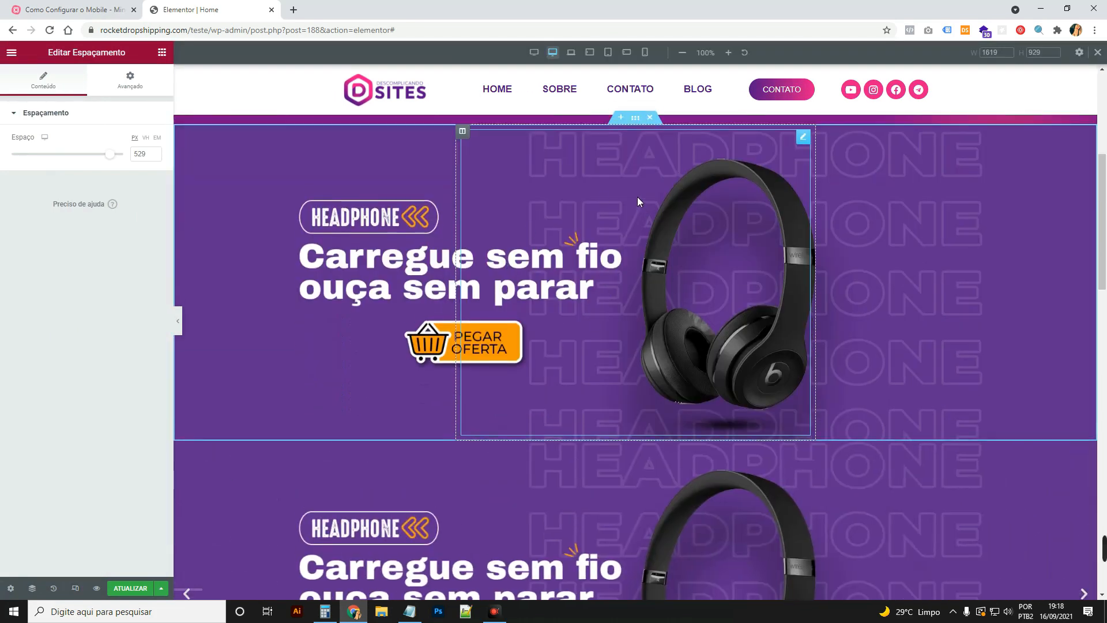
{"action": "scroll", "coordinate": [637, 196], "scroll_direction": "up", "scroll_amount": 2}
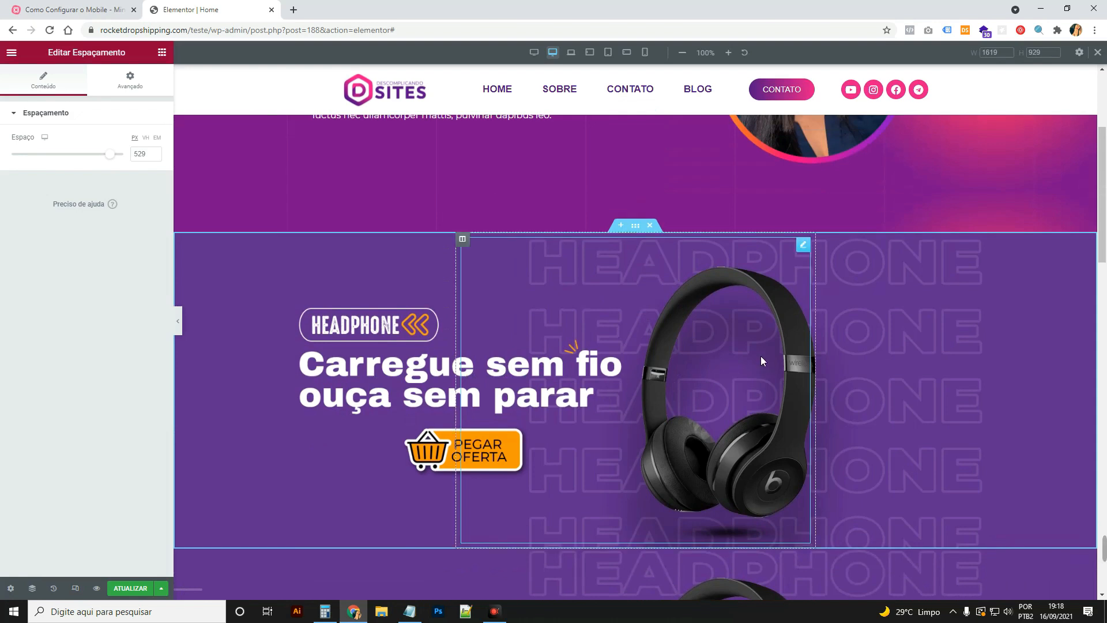
{"action": "scroll", "coordinate": [720, 353], "scroll_direction": "down", "scroll_amount": 5}
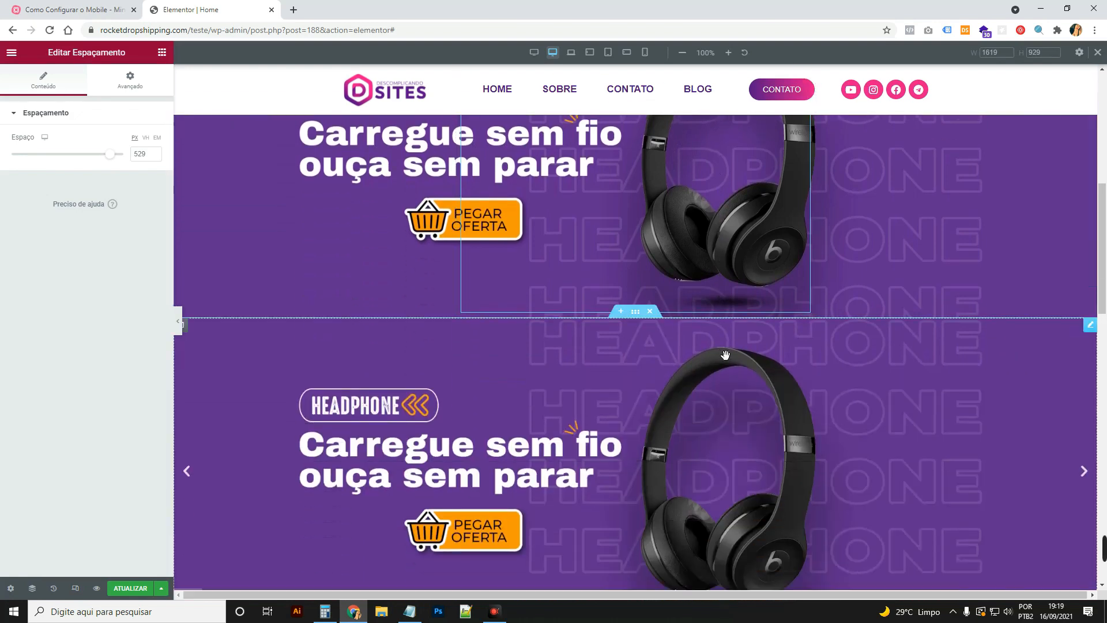
{"action": "left_click", "coordinate": [645, 53]}
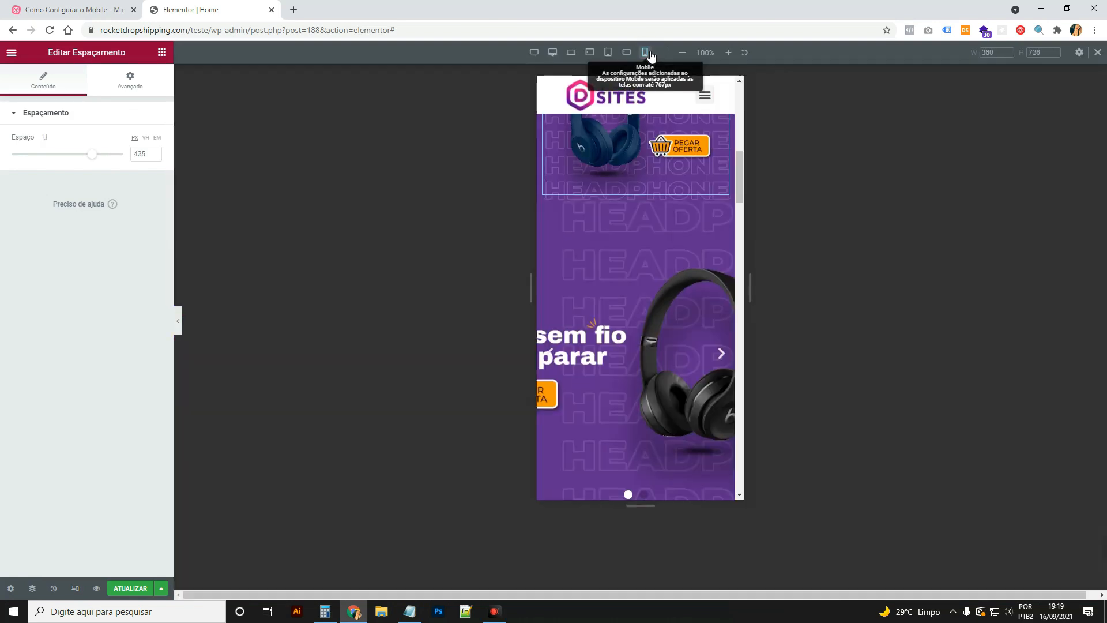
{"action": "left_click", "coordinate": [547, 53]}
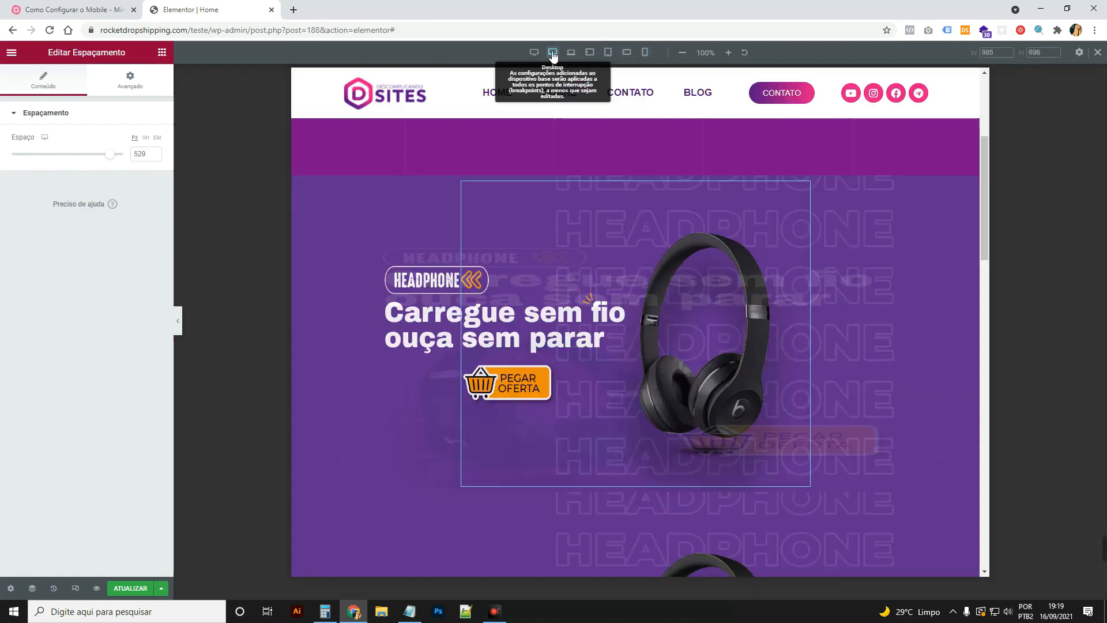
{"action": "left_click", "coordinate": [542, 53]}
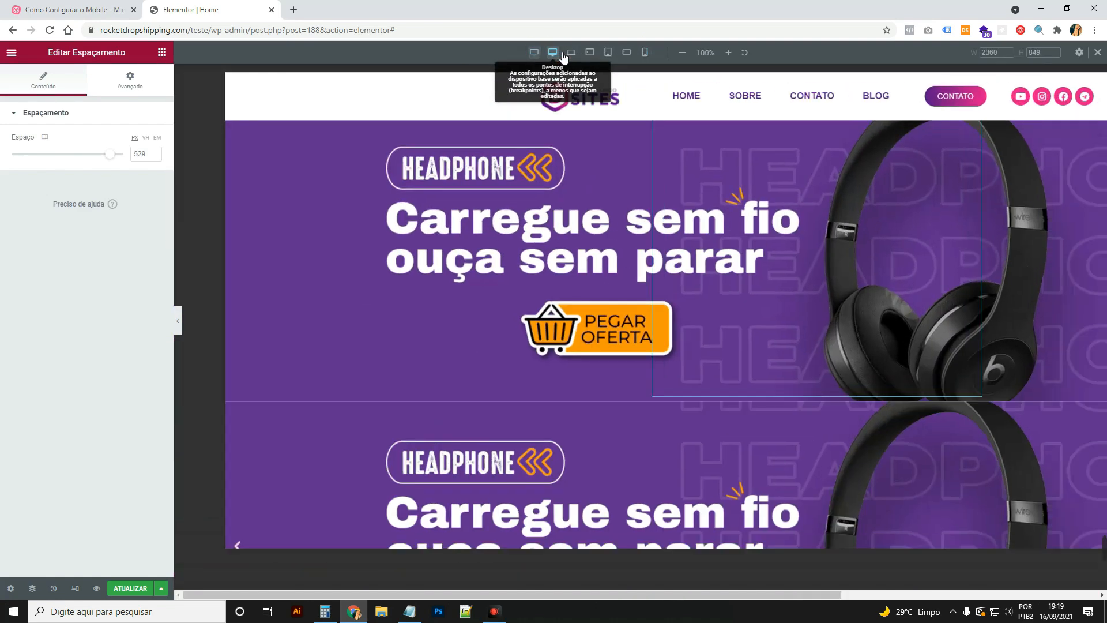
{"action": "left_click", "coordinate": [564, 56]}
Examine the slider below the headphone banner in the desktop view, browsing its slides with the editing panel hidden
{"action": "scroll", "coordinate": [700, 301], "scroll_direction": "down", "scroll_amount": 5}
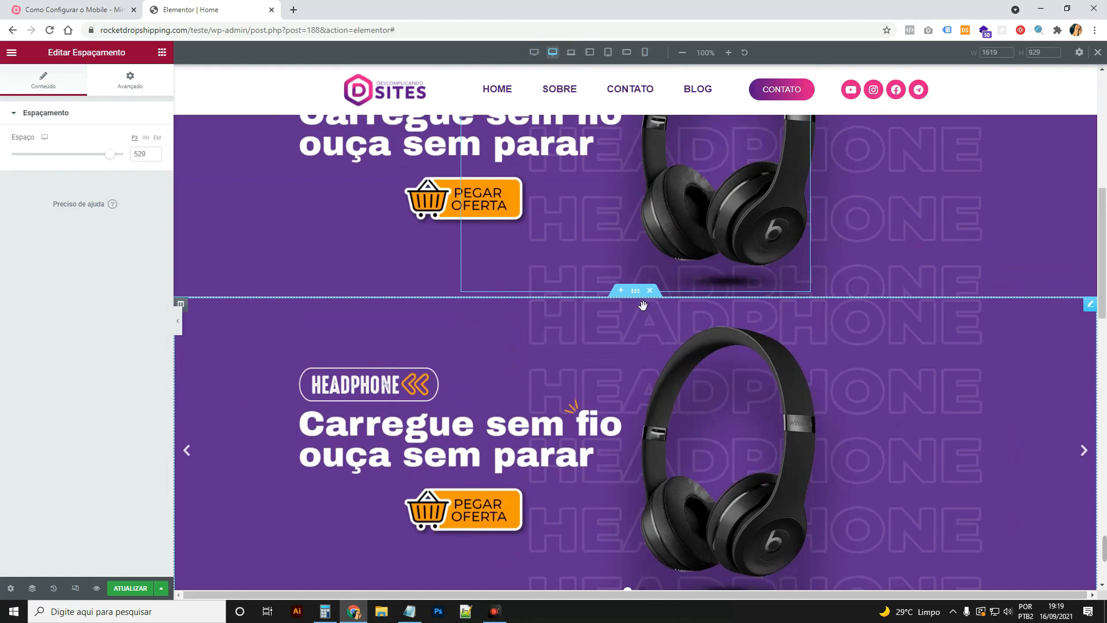
{"action": "left_click", "coordinate": [635, 291]}
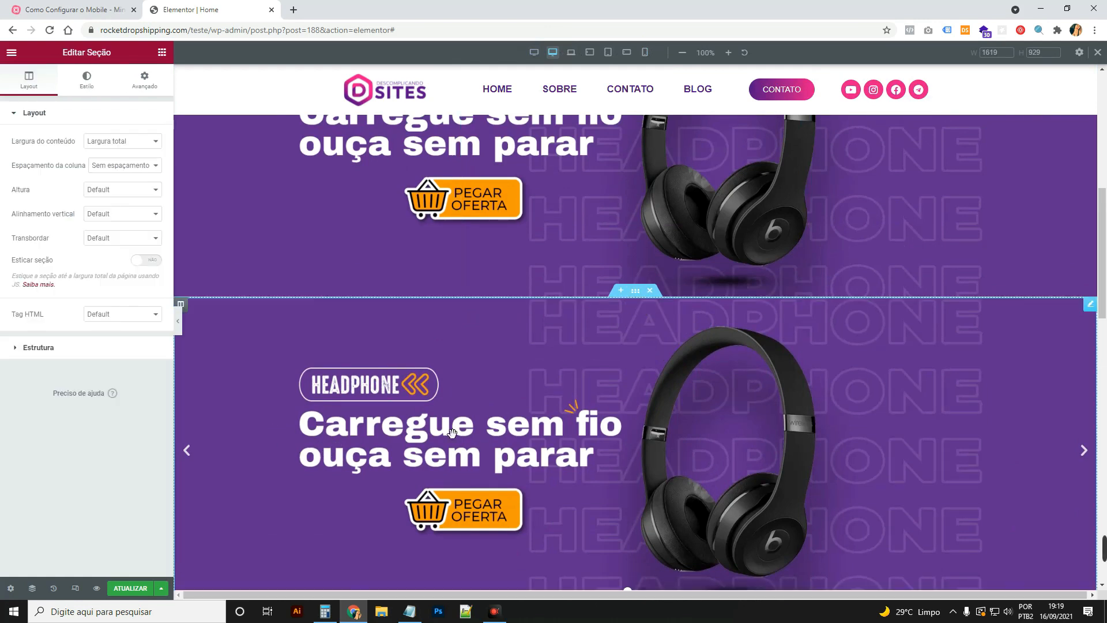
{"action": "scroll", "coordinate": [1003, 348], "scroll_direction": "down", "scroll_amount": 2}
{"action": "left_click", "coordinate": [1086, 343]}
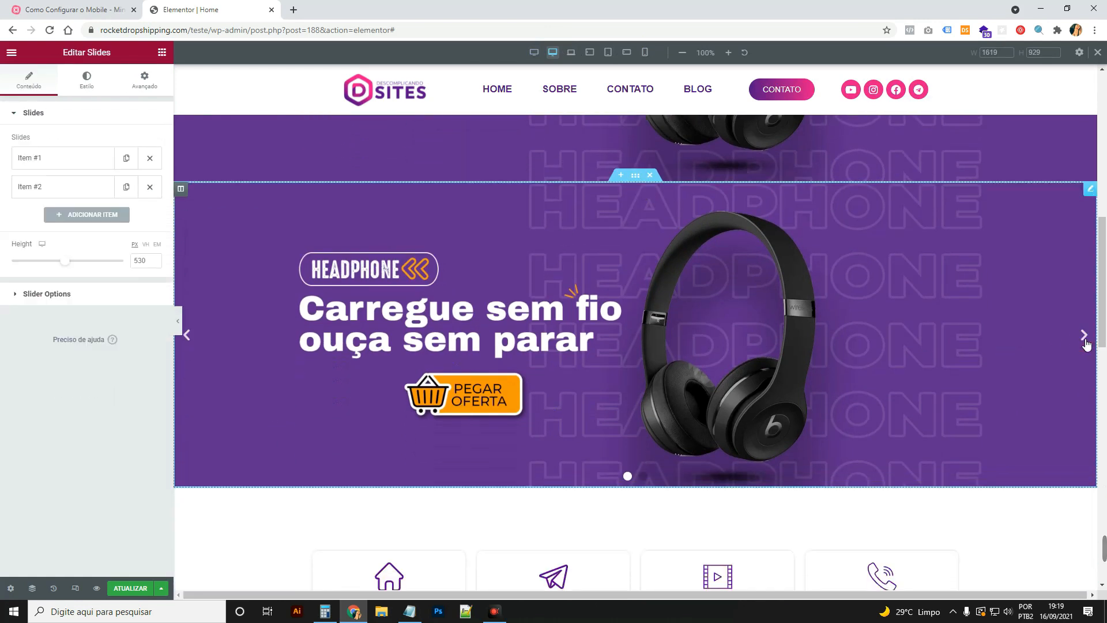
{"action": "left_click", "coordinate": [177, 321]}
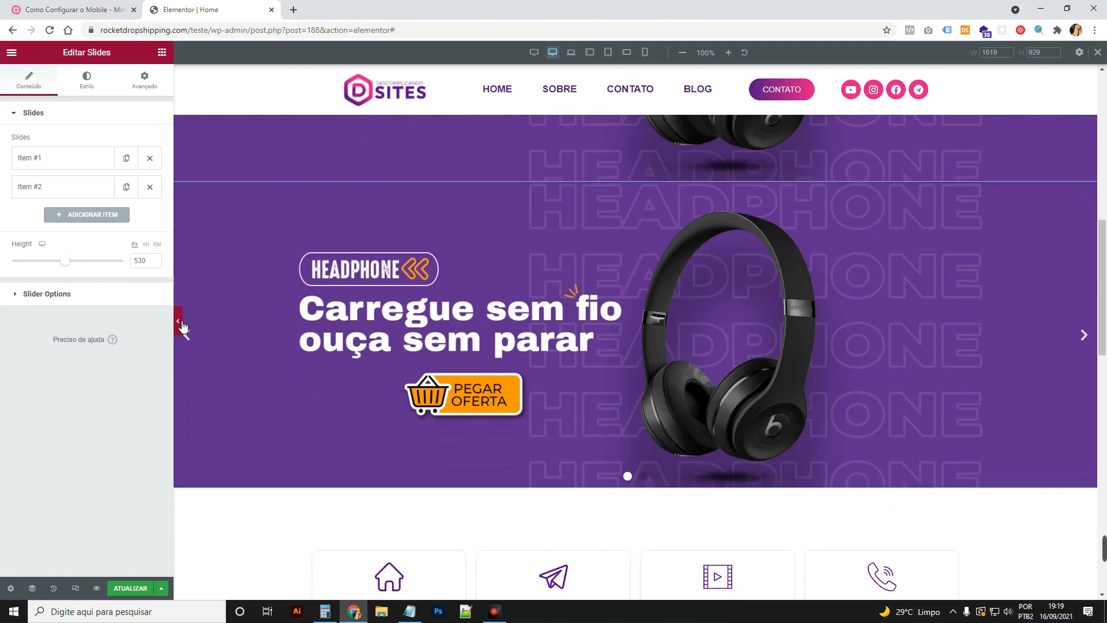
{"action": "left_click", "coordinate": [15, 347]}
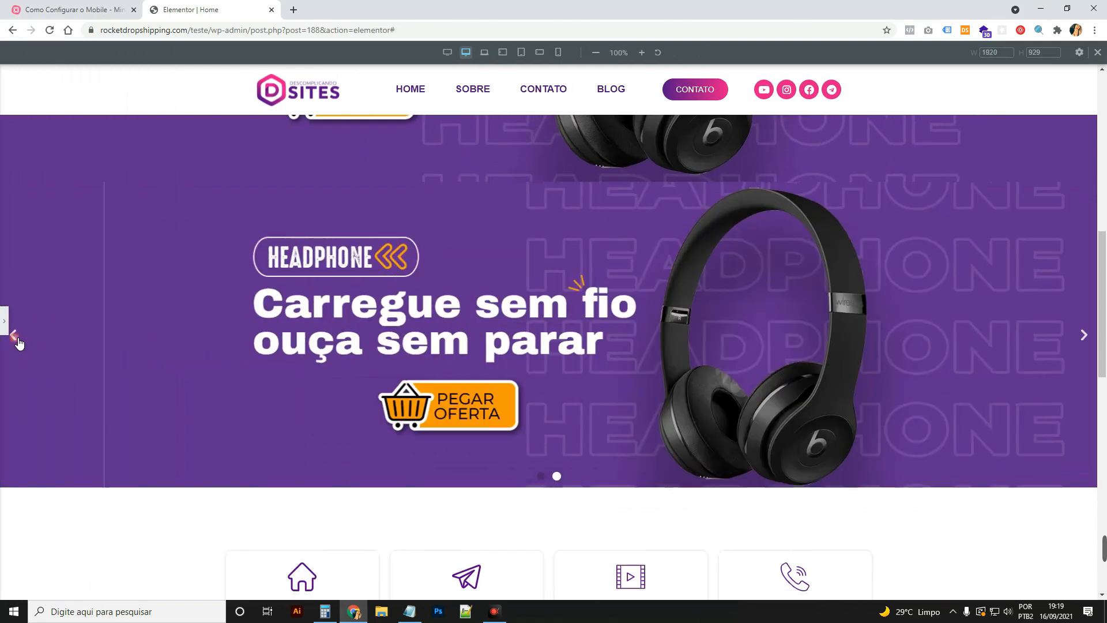
{"action": "left_click", "coordinate": [17, 344]}
{"action": "left_click", "coordinate": [17, 343]}
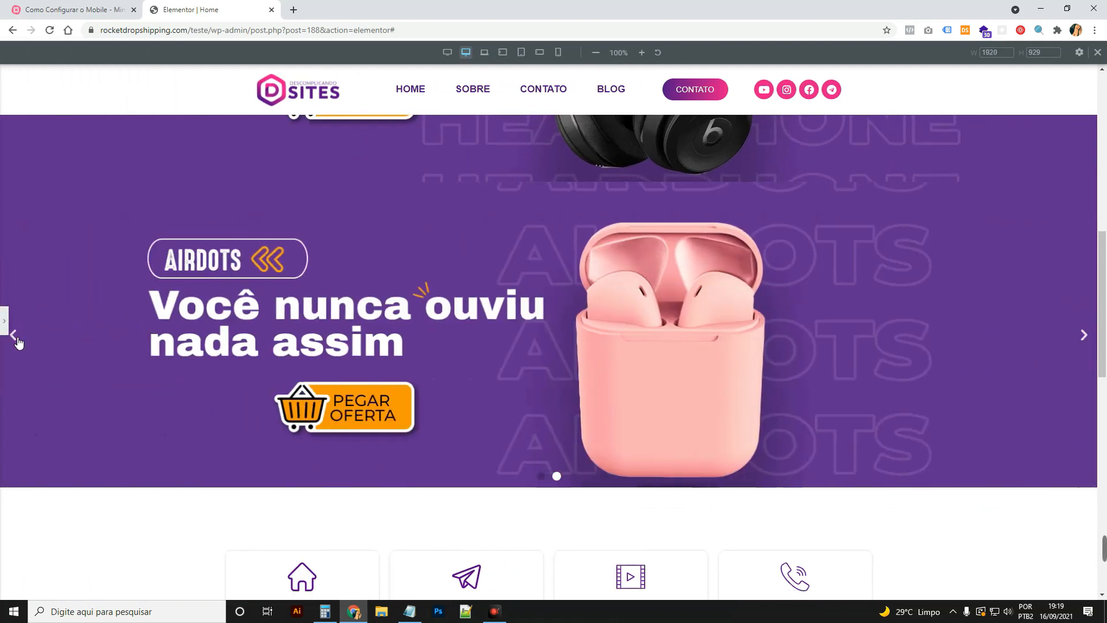
{"action": "left_click", "coordinate": [5, 323]}
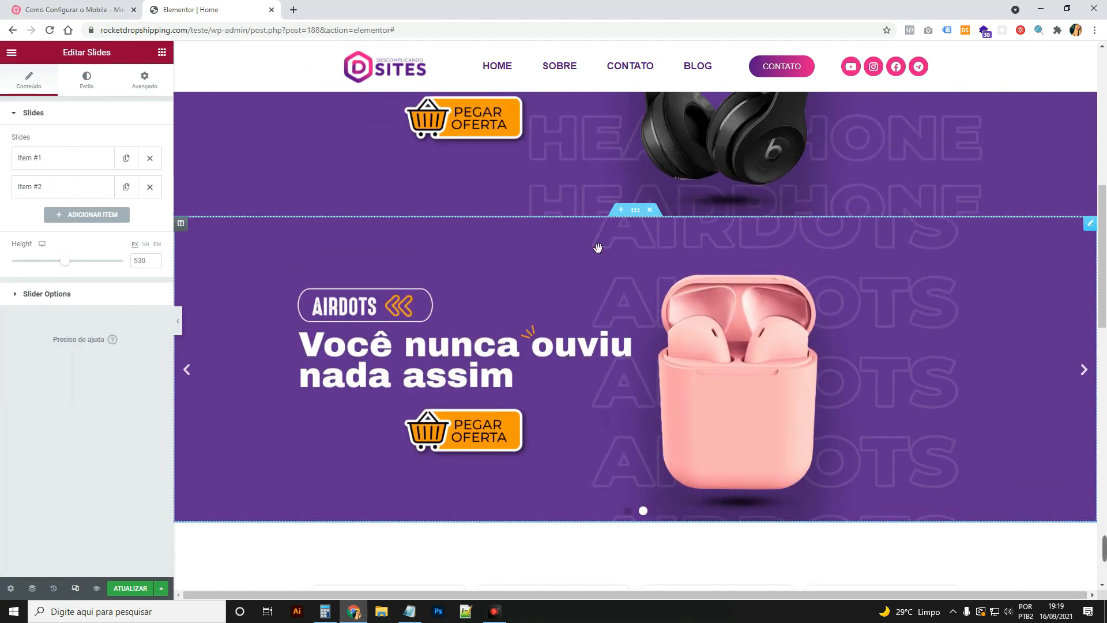
Set the slider's height to 196 px in the mobile view and open the first slide's background settings
{"action": "left_click", "coordinate": [75, 588]}
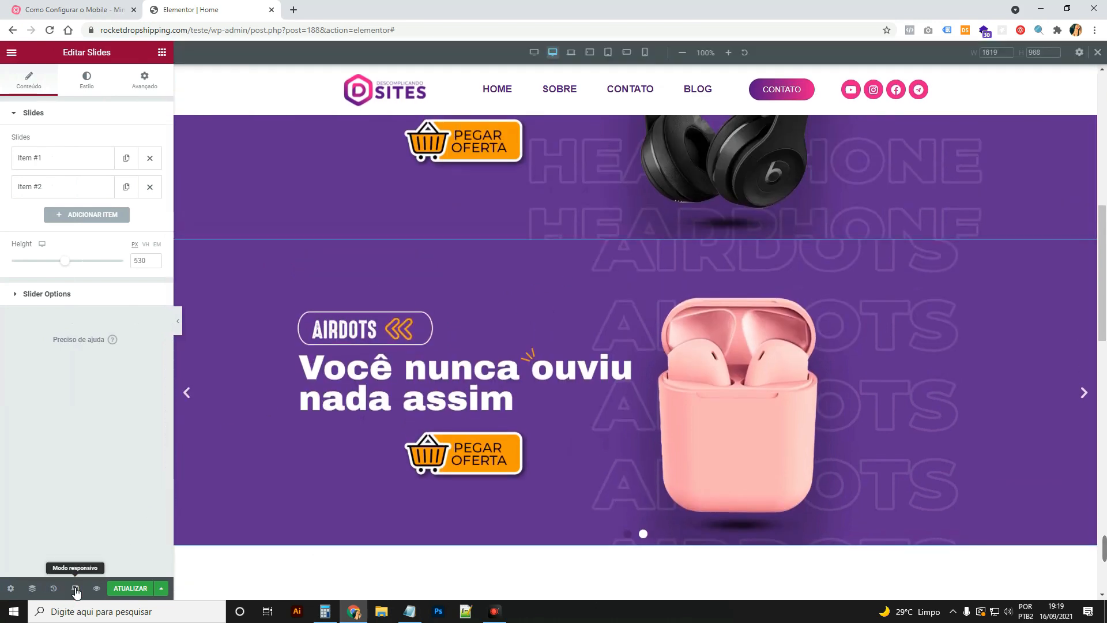
{"action": "left_click", "coordinate": [645, 52]}
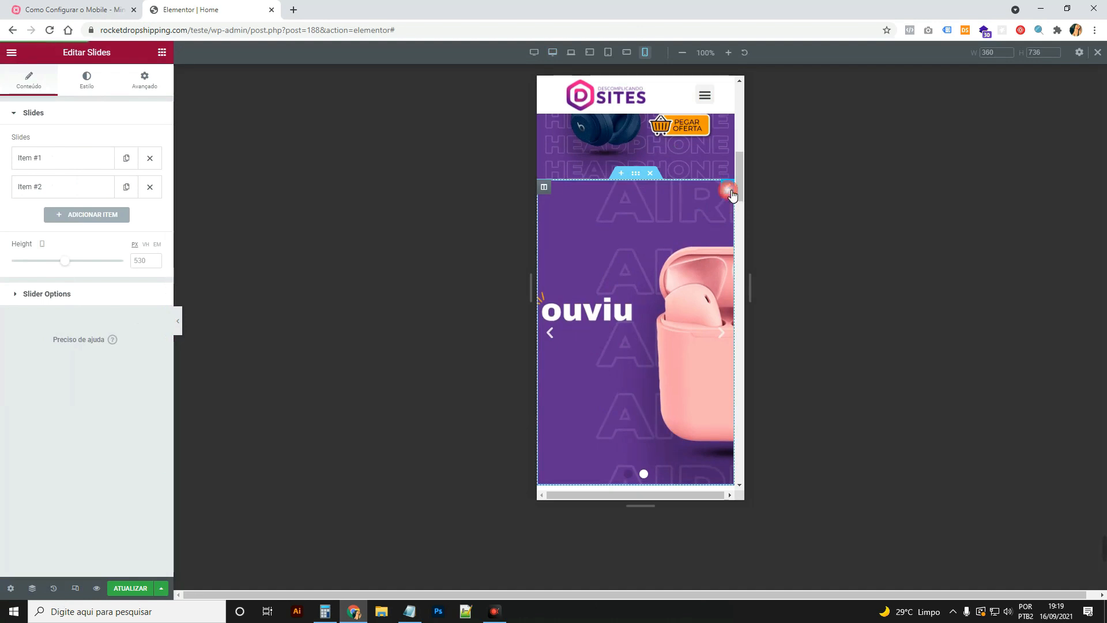
{"action": "left_click_drag", "start_coordinate": [70, 266], "coordinate": [29, 264]}
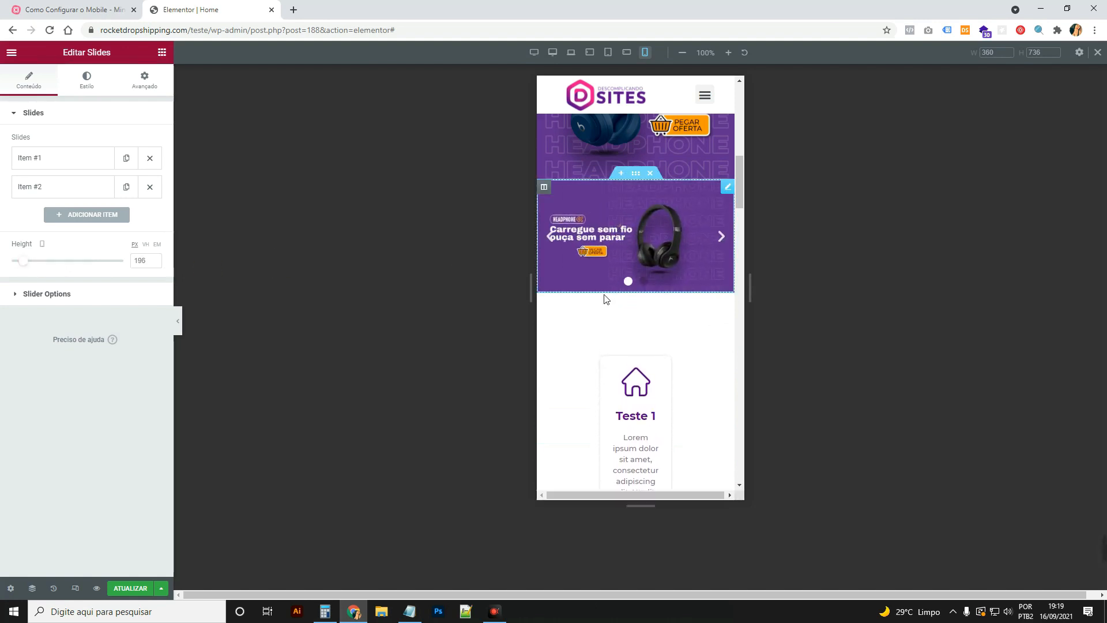
{"action": "left_click", "coordinate": [65, 167]}
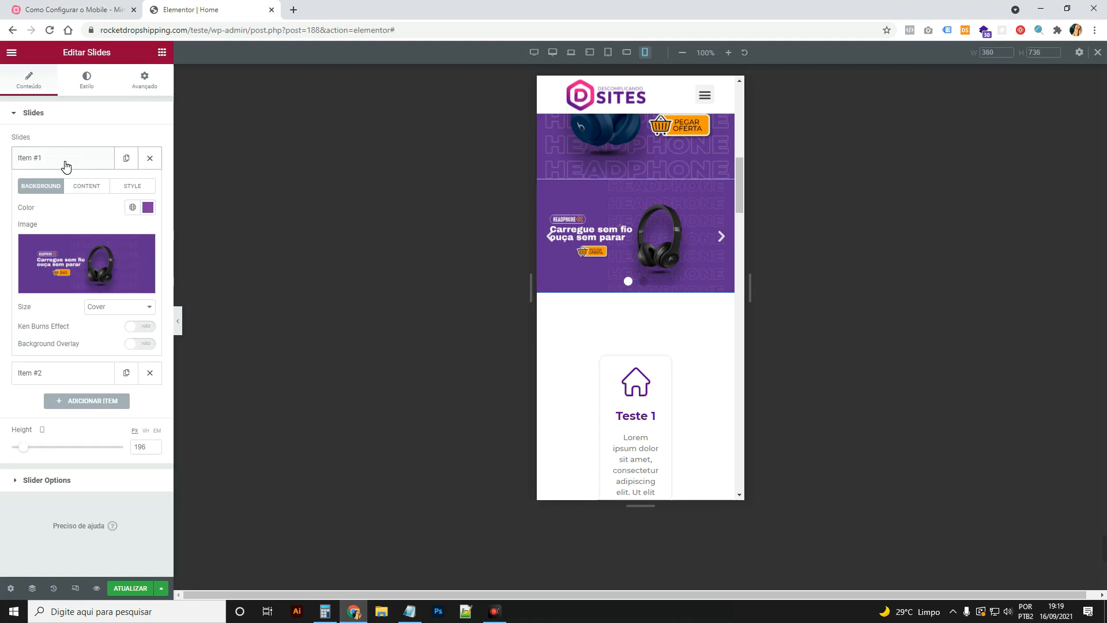
Collapse the first slide's settings and duplicate the slider section below the headphone banner
{"action": "left_click", "coordinate": [66, 165]}
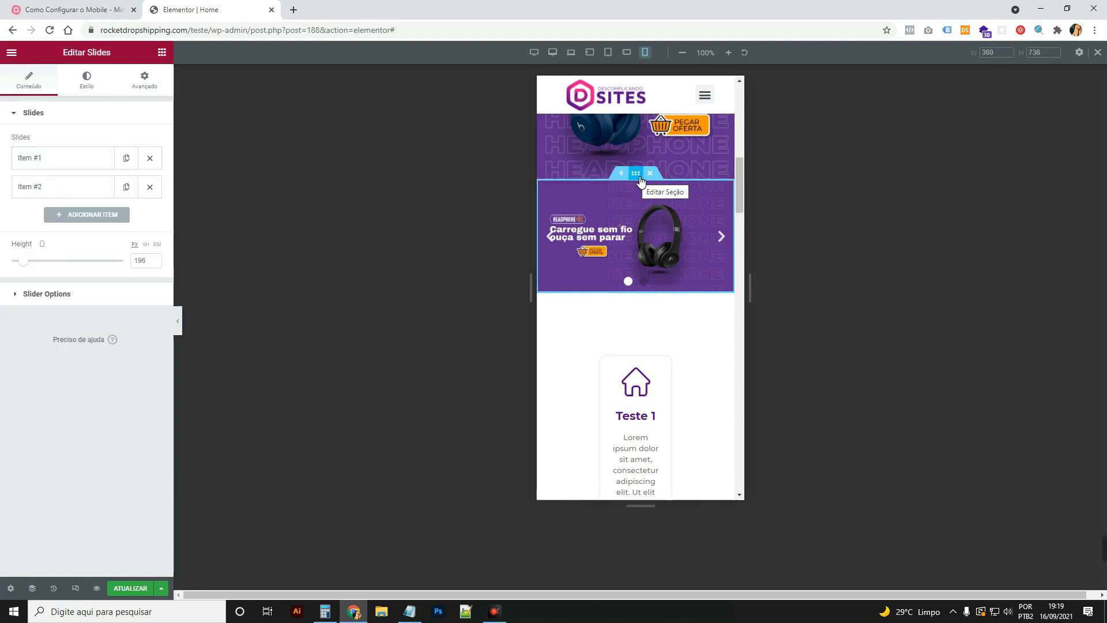
{"action": "right_click", "coordinate": [640, 181]}
{"action": "left_click", "coordinate": [672, 205]}
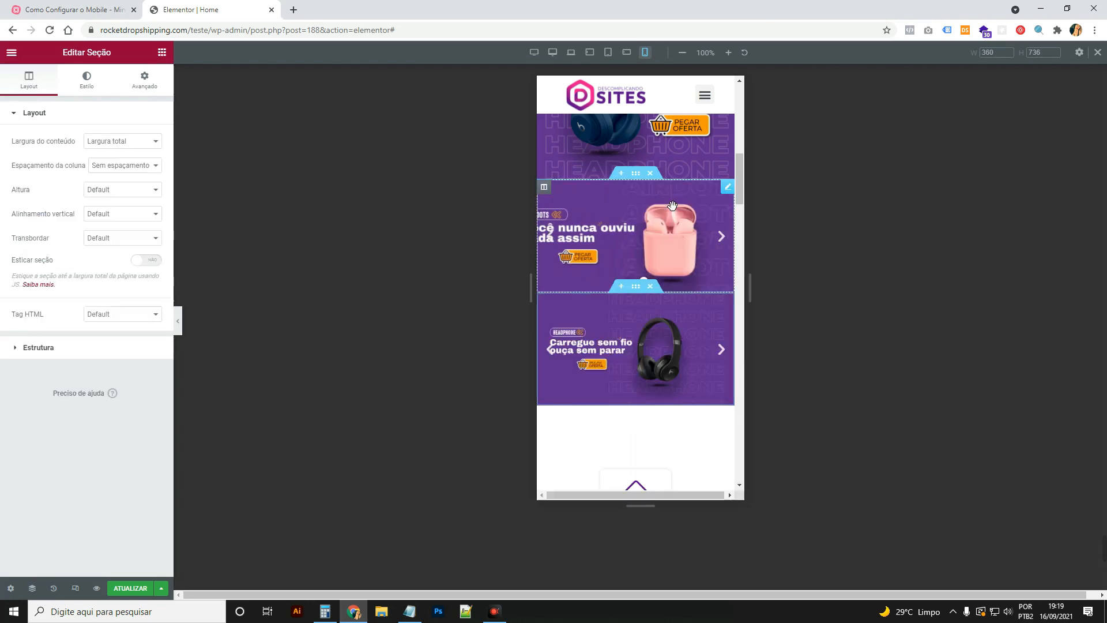
Set the first slide's background in the duplicated slider to banner-mobile-33-online-shop.png from the media library
{"action": "left_click", "coordinate": [729, 302]}
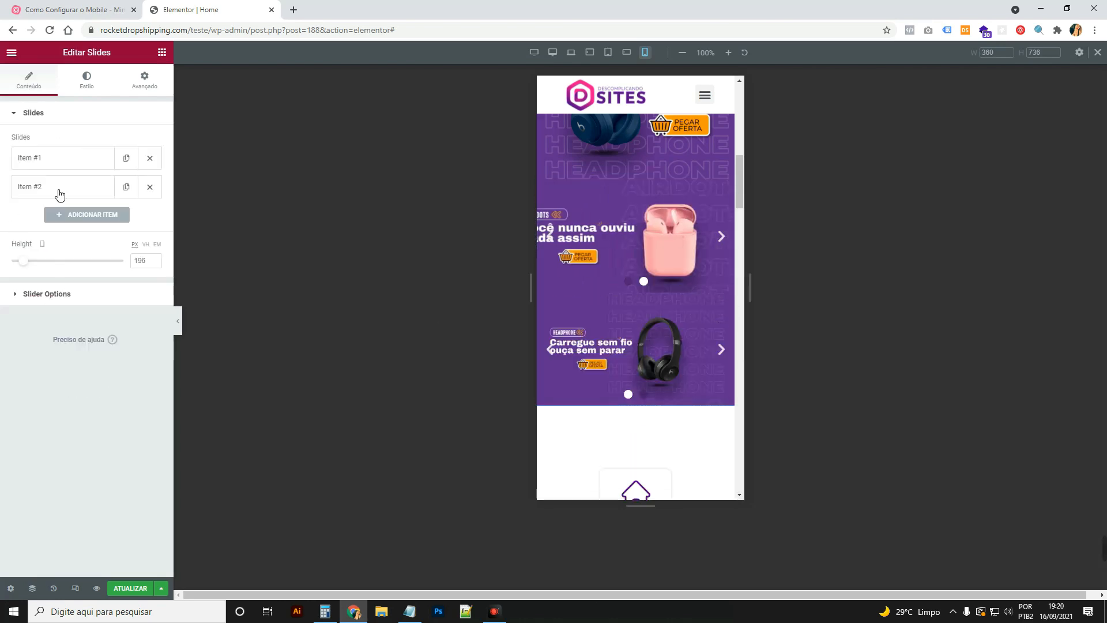
{"action": "left_click", "coordinate": [77, 161]}
{"action": "left_click", "coordinate": [94, 255]}
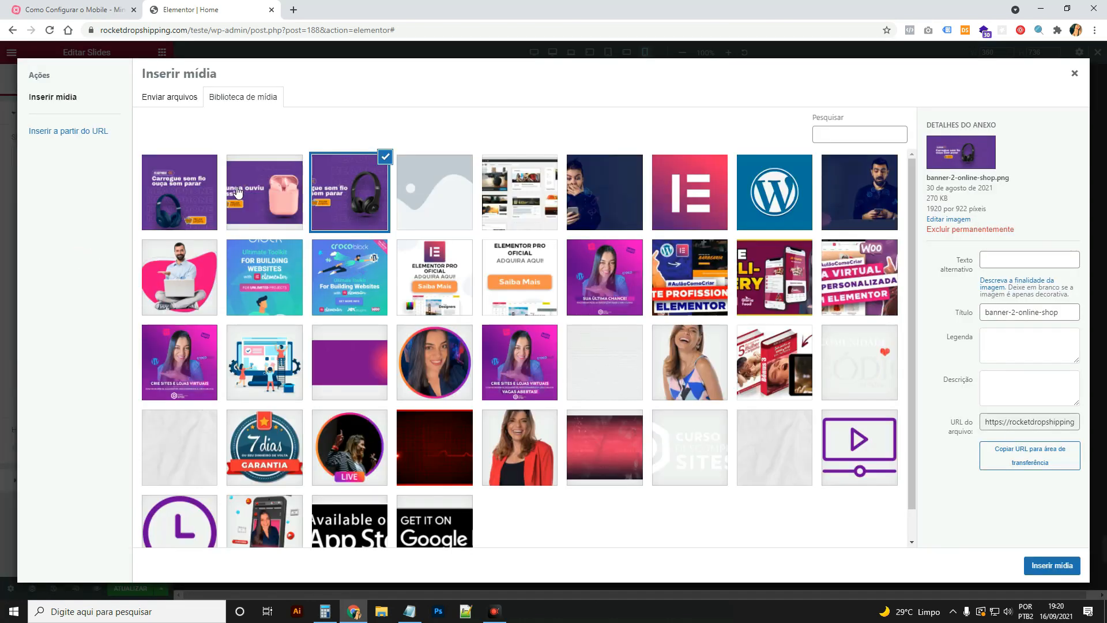
{"action": "left_click", "coordinate": [179, 199]}
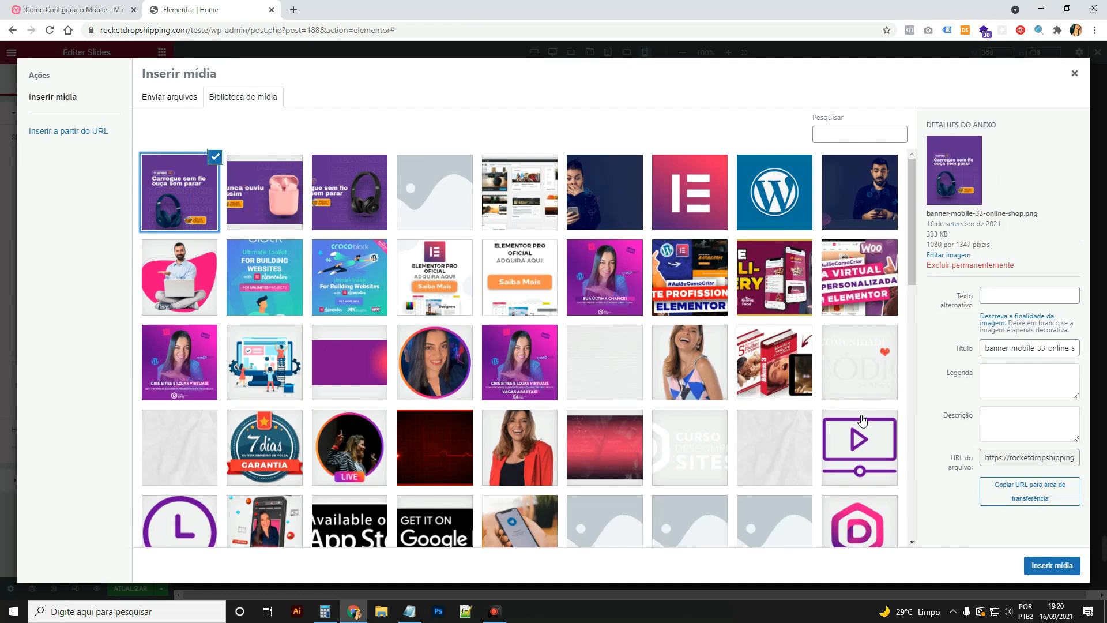
{"action": "left_click", "coordinate": [1051, 565]}
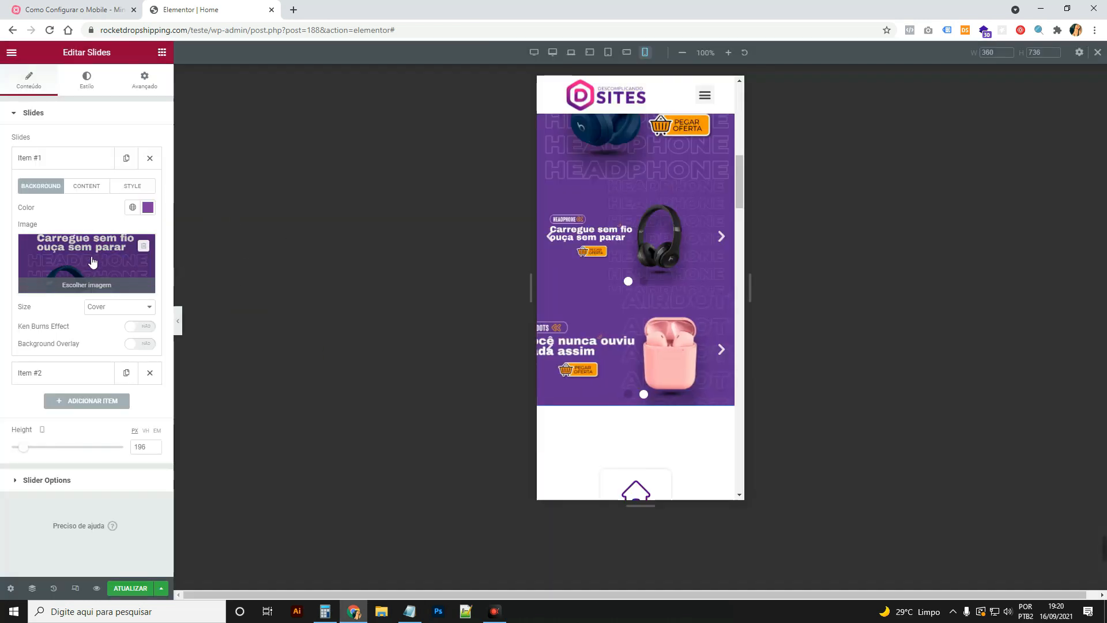
Upload banner-mobile-2 from the Banners folder and use it as the duplicated slider's second slide background
{"action": "left_click", "coordinate": [71, 162]}
{"action": "left_click", "coordinate": [71, 186]}
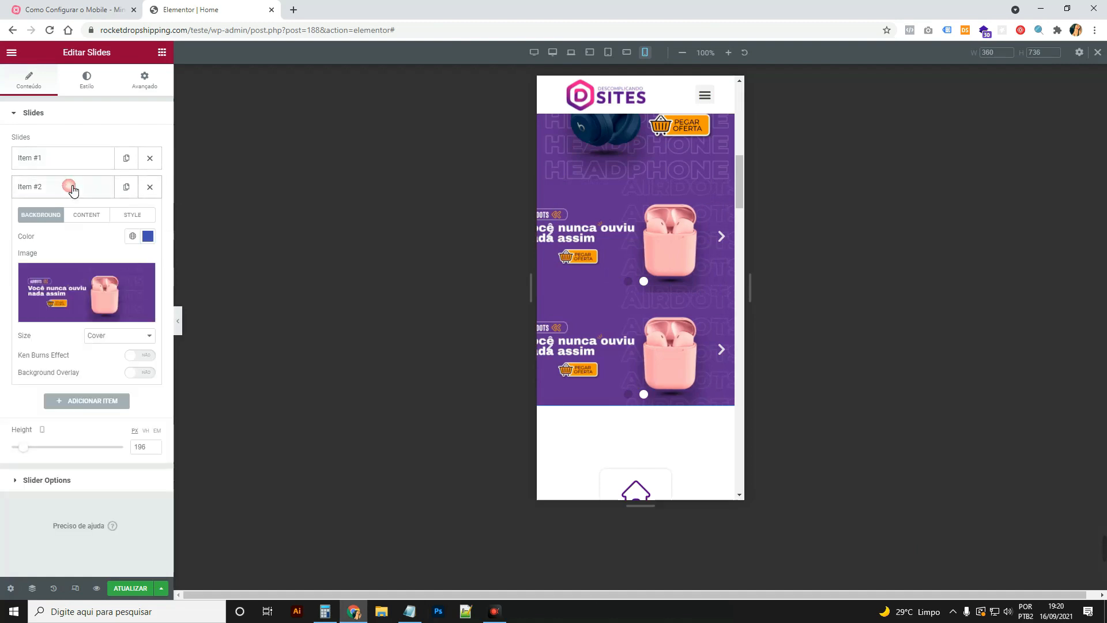
{"action": "left_click", "coordinate": [99, 276]}
{"action": "left_click", "coordinate": [197, 99]}
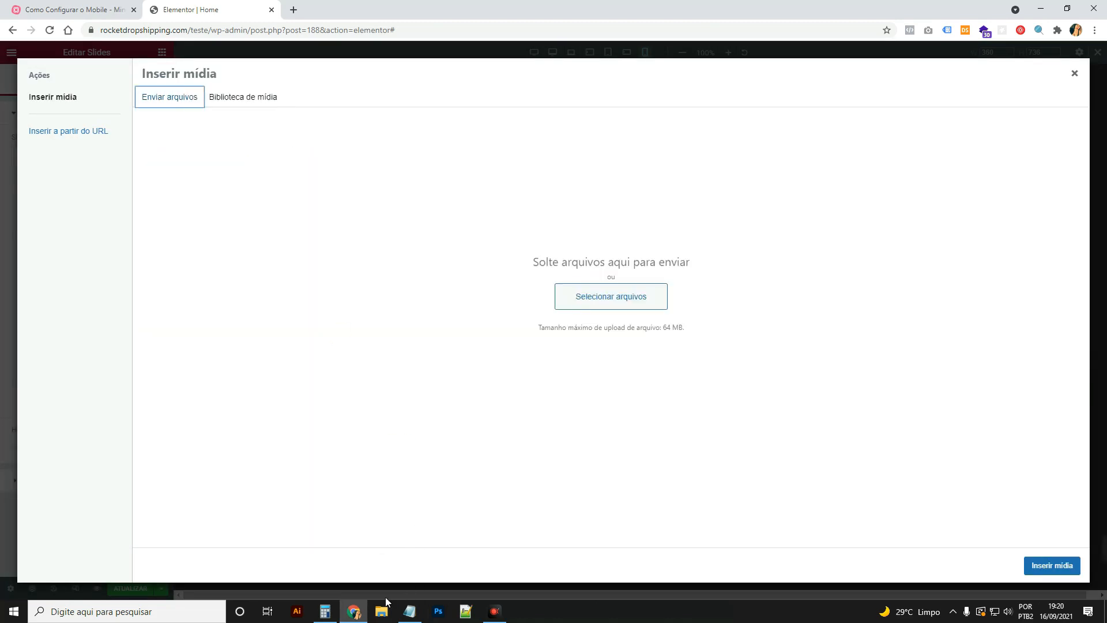
{"action": "left_click", "coordinate": [582, 305]}
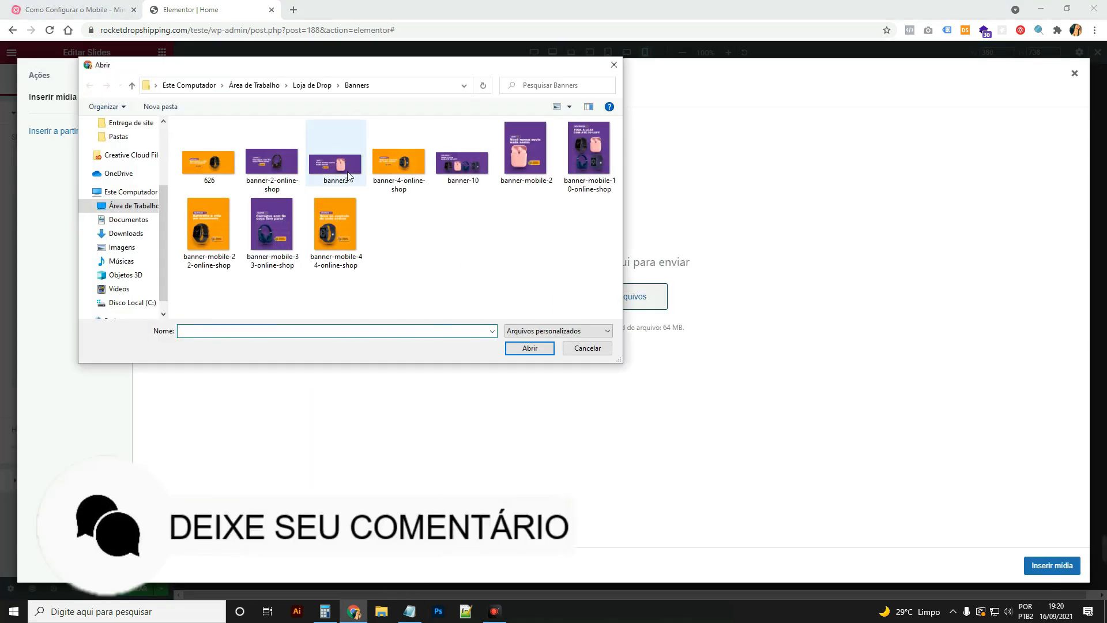
{"action": "left_click", "coordinate": [525, 148]}
{"action": "left_click", "coordinate": [529, 348]}
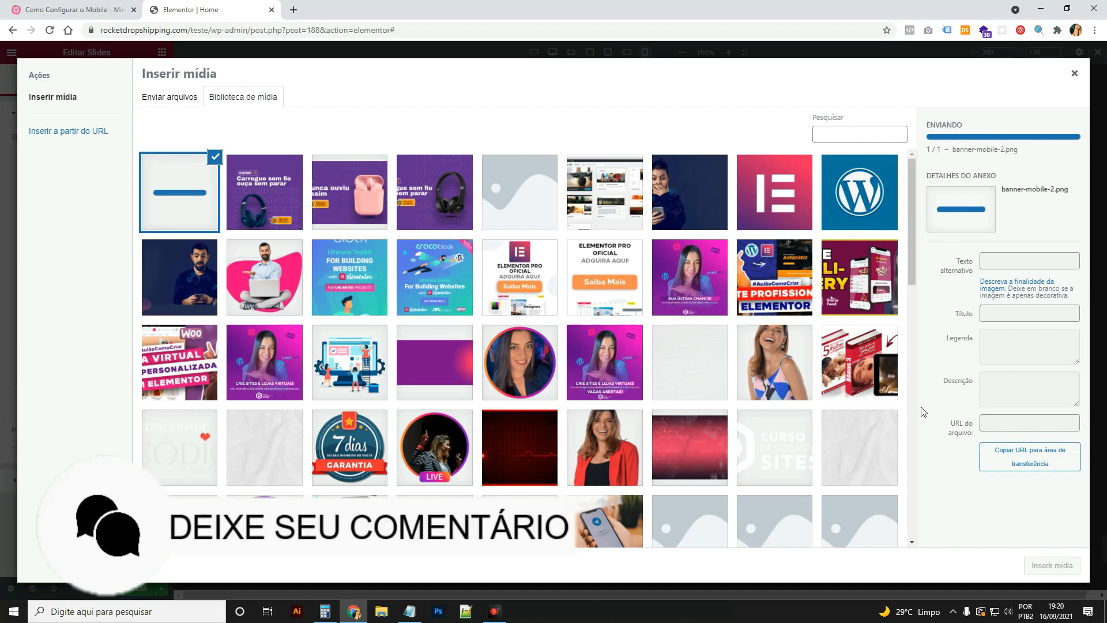
{"action": "left_click", "coordinate": [1037, 567]}
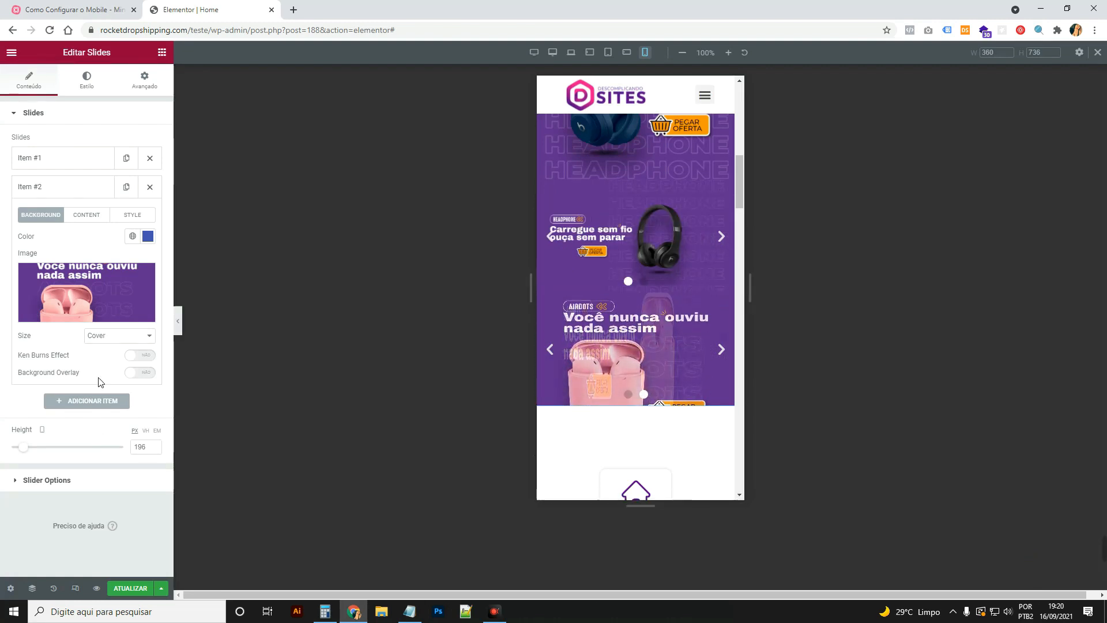
Set the duplicated slider's mobile height to 521 px and preview its slides without the editing panel
{"action": "left_click_drag", "start_coordinate": [34, 445], "coordinate": [68, 454]}
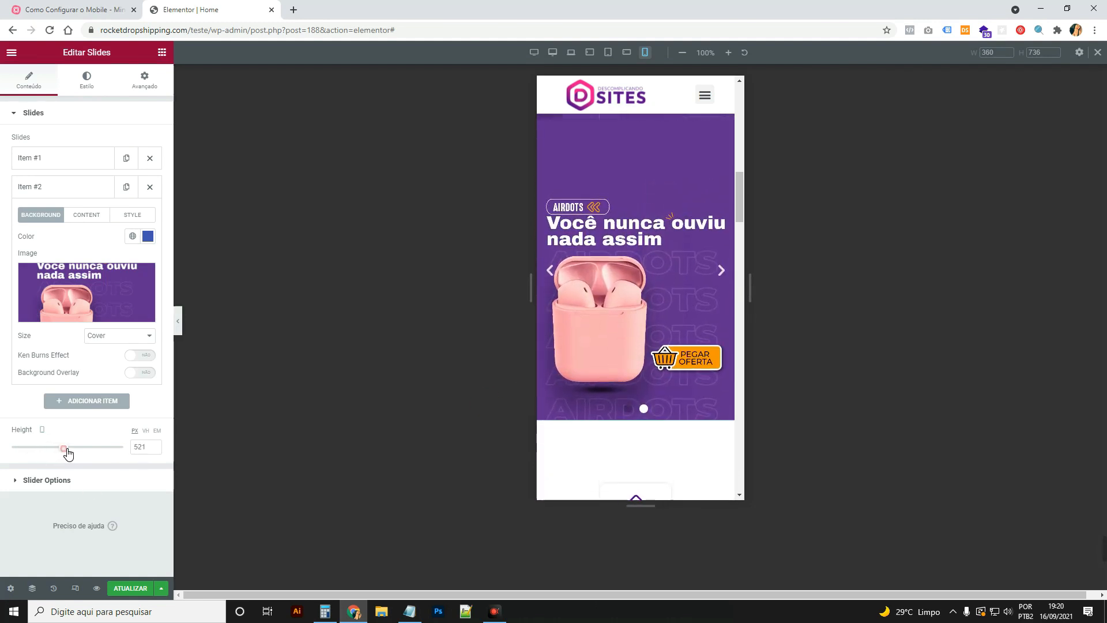
{"action": "left_click", "coordinate": [179, 322]}
{"action": "left_click", "coordinate": [635, 271]}
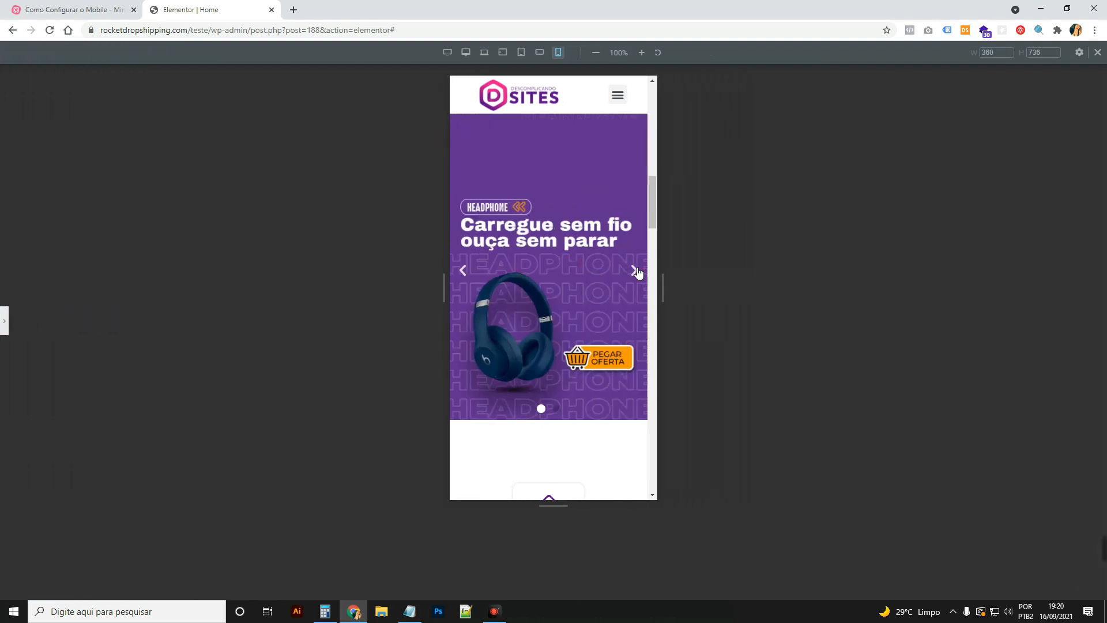
{"action": "left_click", "coordinate": [637, 271]}
{"action": "left_click", "coordinate": [636, 271]}
{"action": "left_click", "coordinate": [636, 271]}
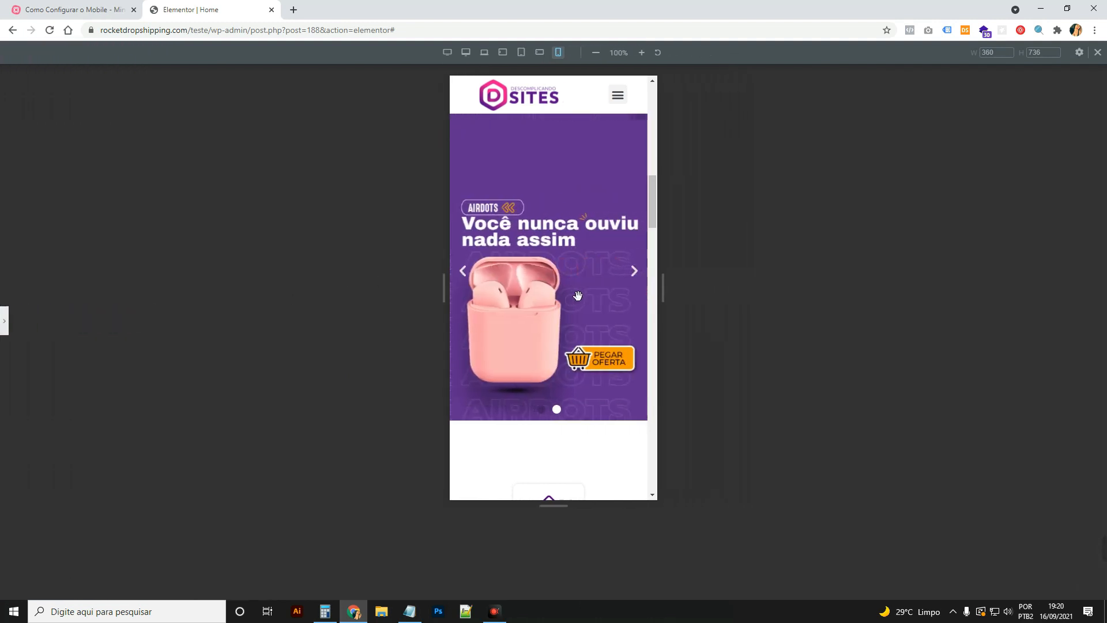
{"action": "scroll", "coordinate": [574, 290], "scroll_direction": "up", "scroll_amount": 2}
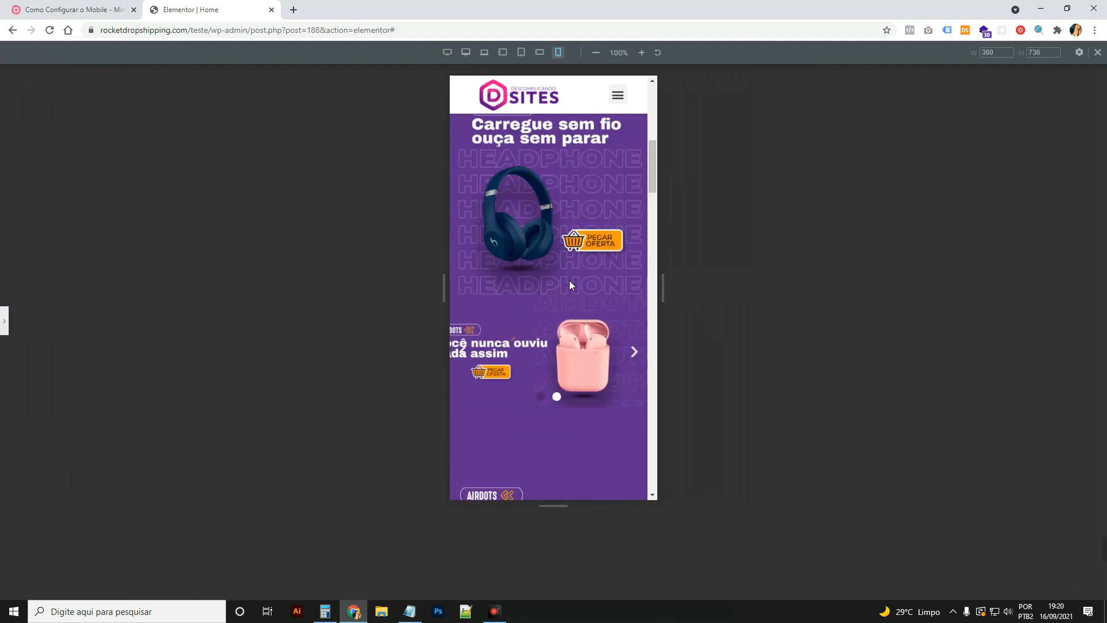
Hide the original slider section on Tablet extra, Tablet, Dispositivo móvel extra and Mobile
{"action": "left_click", "coordinate": [9, 323]}
{"action": "left_click", "coordinate": [659, 203]}
{"action": "scroll", "coordinate": [658, 203], "scroll_direction": "down", "scroll_amount": 1}
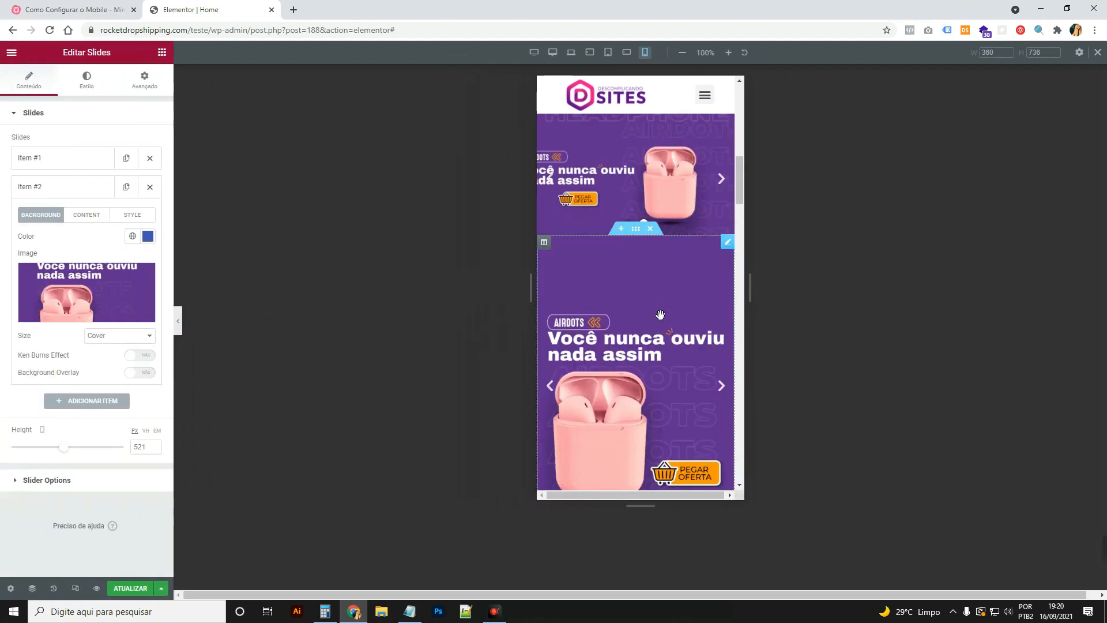
{"action": "scroll", "coordinate": [658, 203], "scroll_direction": "up", "scroll_amount": 2}
{"action": "left_click", "coordinate": [638, 232]}
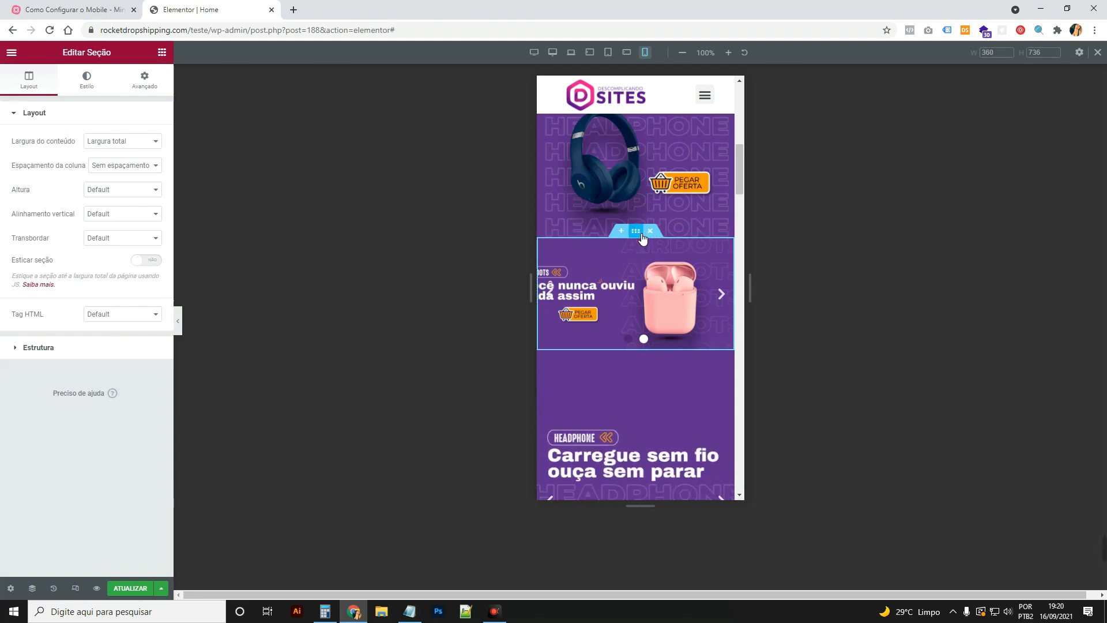
{"action": "left_click", "coordinate": [157, 90]}
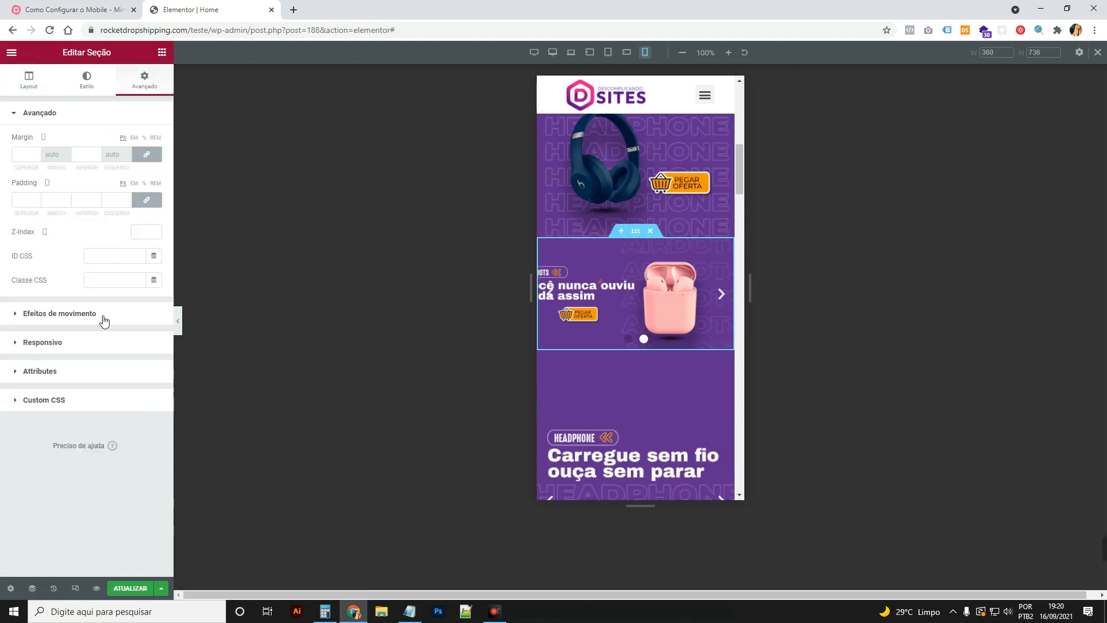
{"action": "left_click", "coordinate": [93, 345]}
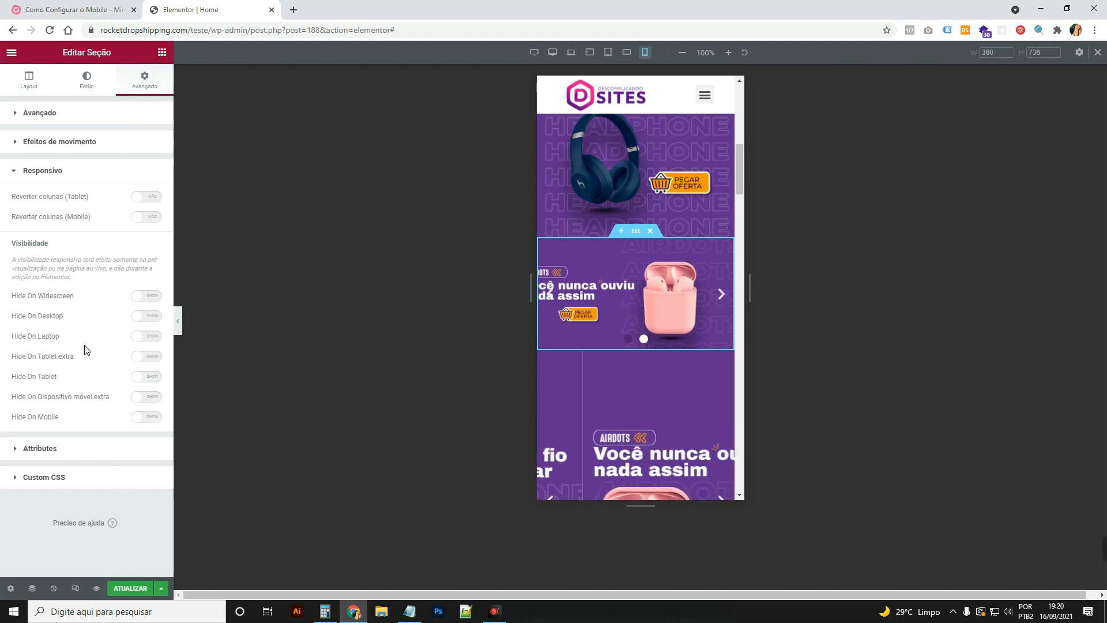
{"action": "left_click", "coordinate": [155, 417]}
{"action": "left_click", "coordinate": [144, 362]}
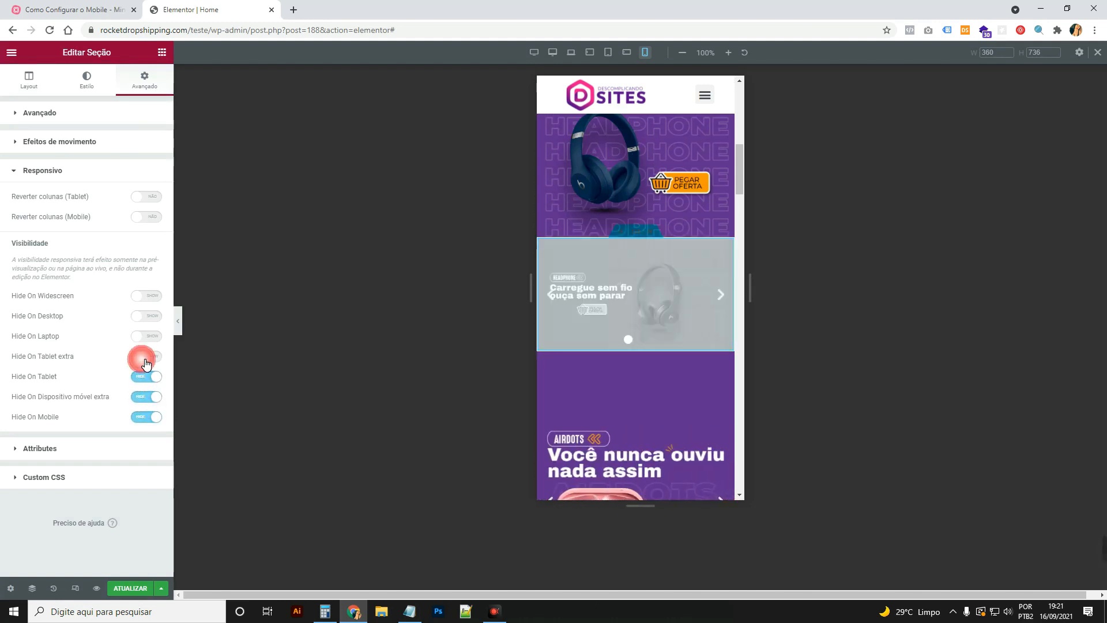
{"action": "left_click", "coordinate": [146, 355]}
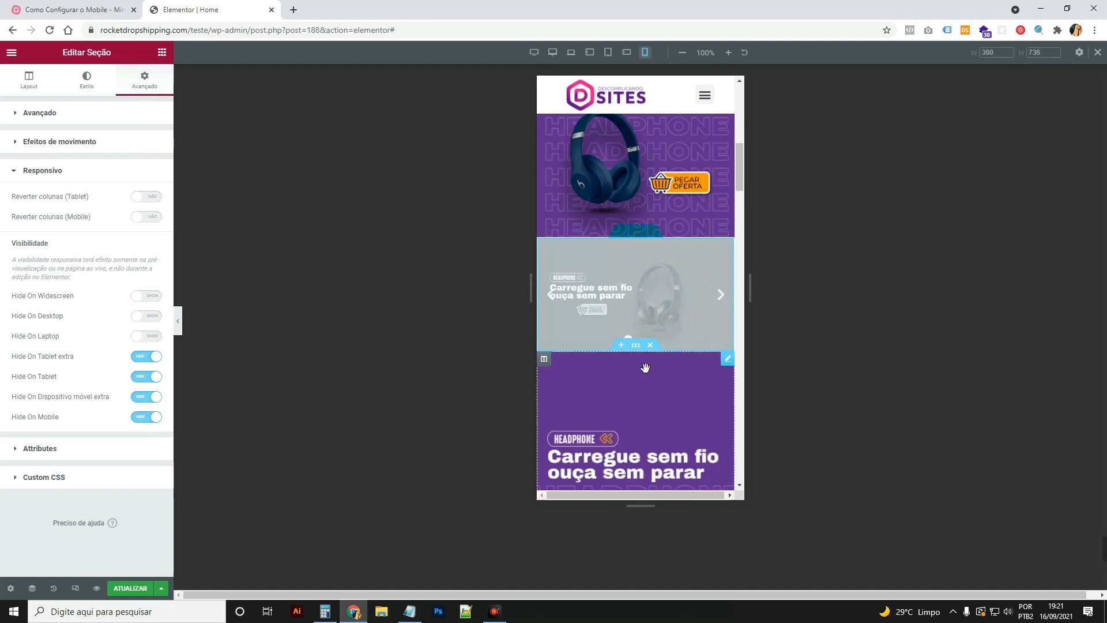
Hide the duplicated mobile slider section on Widescreen, Desktop and Laptop, and update the page
{"action": "scroll", "coordinate": [644, 345], "scroll_direction": "down", "scroll_amount": 1}
{"action": "left_click", "coordinate": [643, 295]}
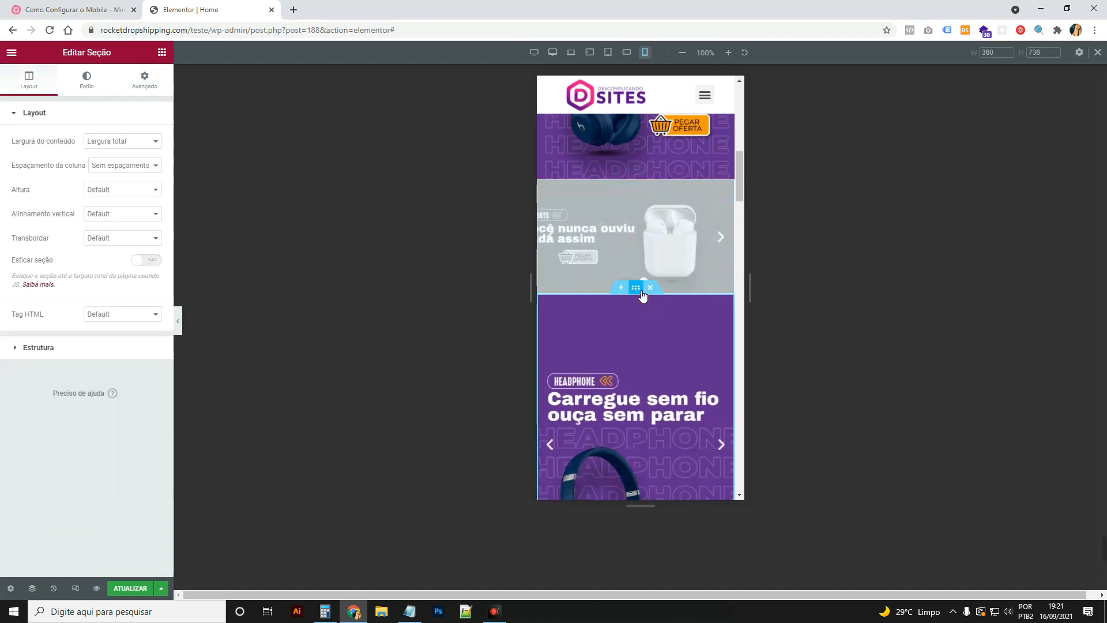
{"action": "left_click", "coordinate": [162, 89]}
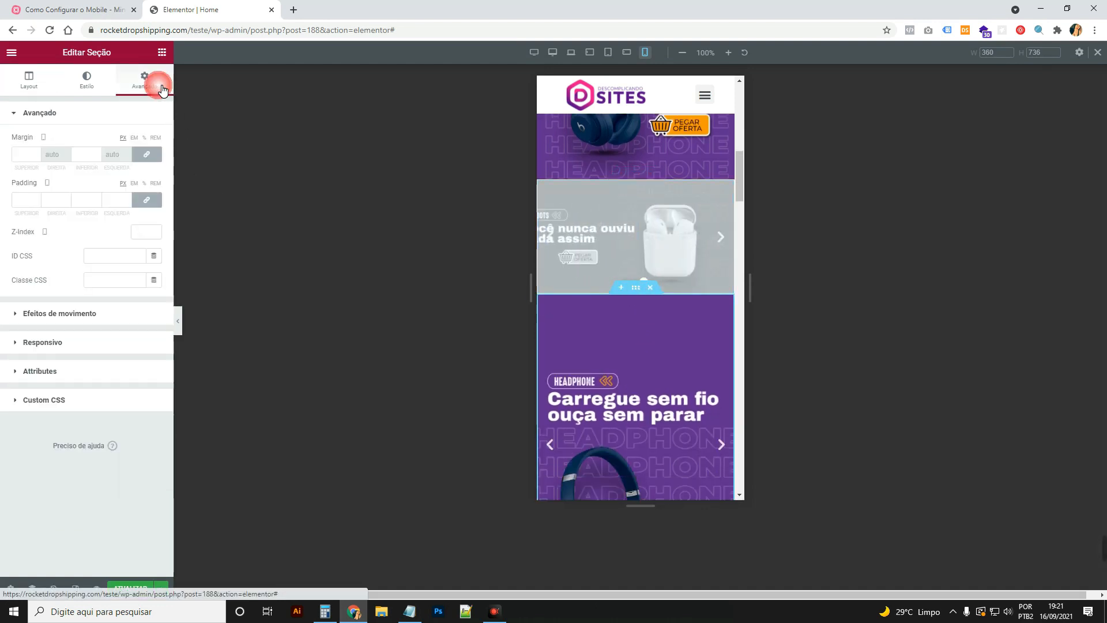
{"action": "left_click", "coordinate": [102, 339]}
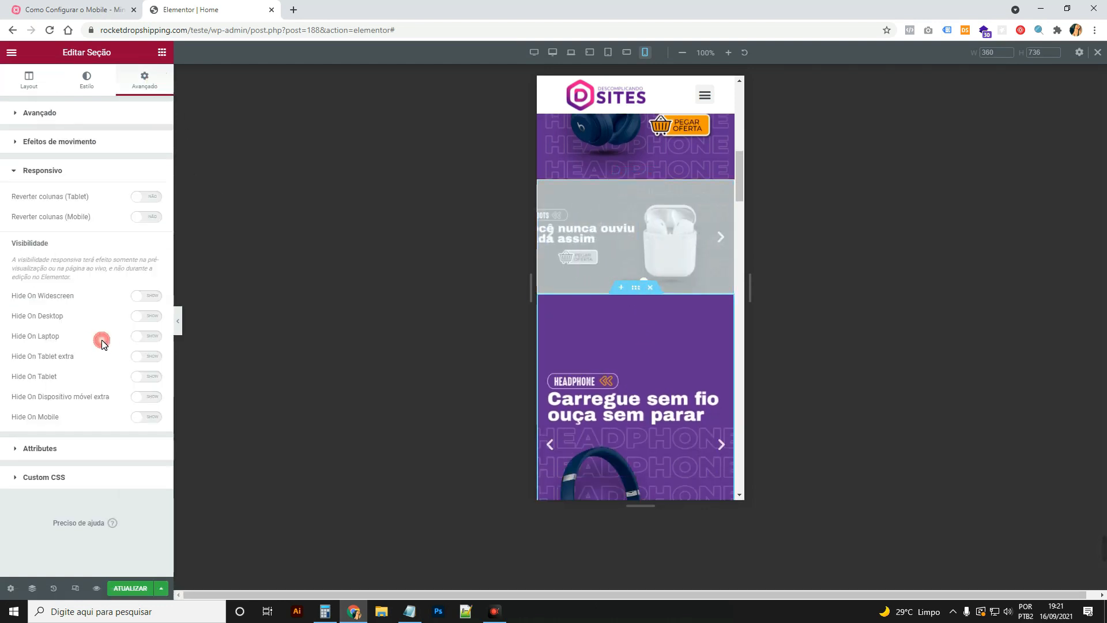
{"action": "left_click", "coordinate": [153, 296]}
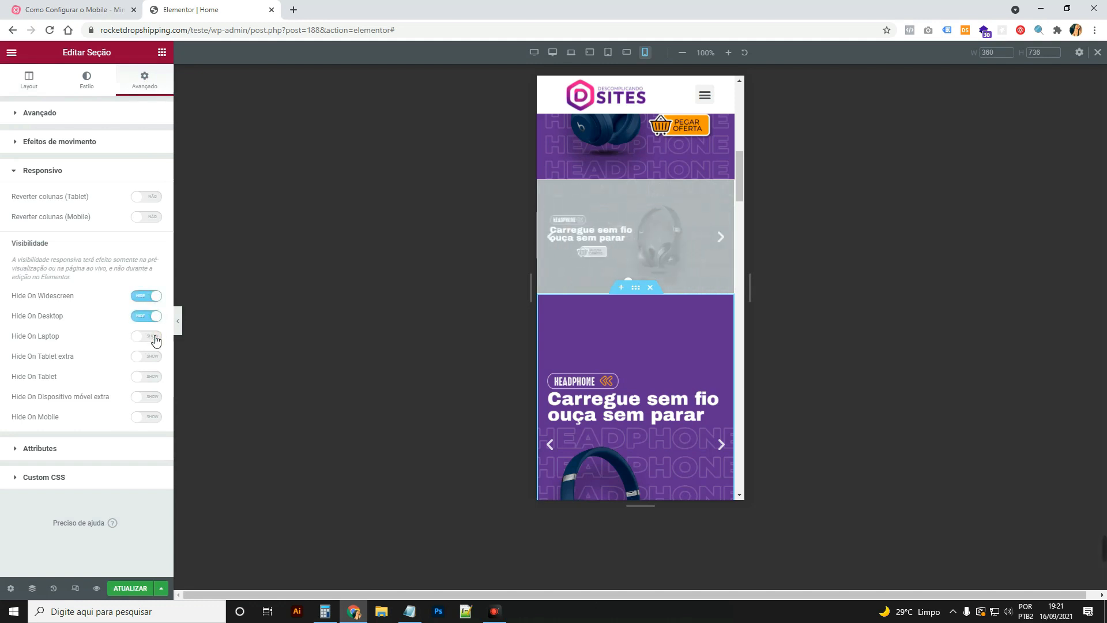
{"action": "left_click", "coordinate": [155, 337]}
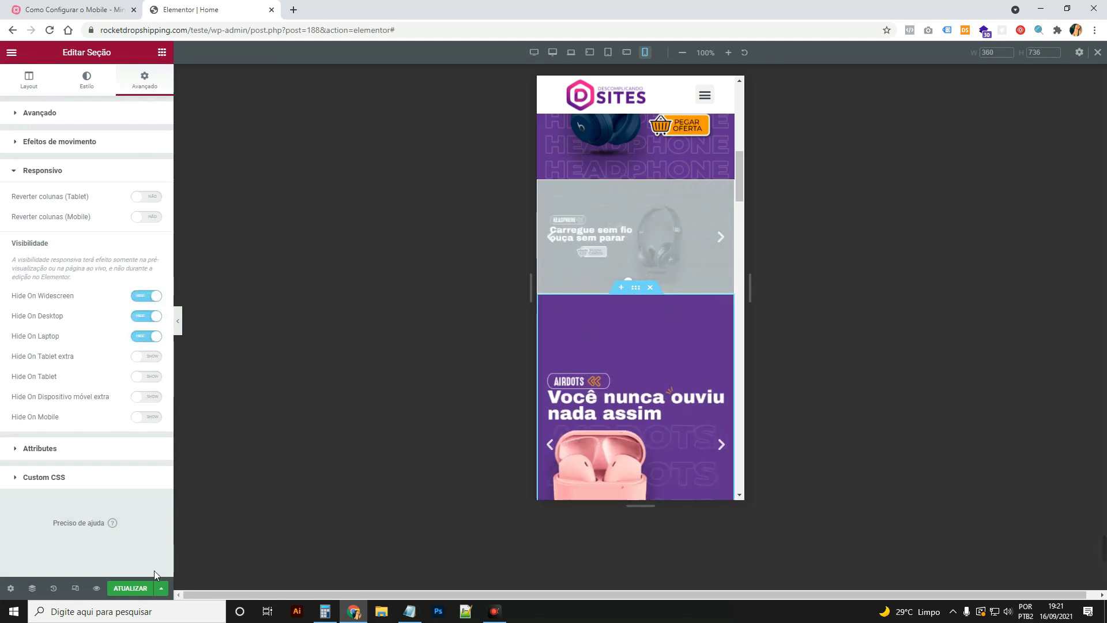
Check which slider appears below the headphone banner in the desktop view with the editing panel hidden
{"action": "left_click", "coordinate": [75, 588]}
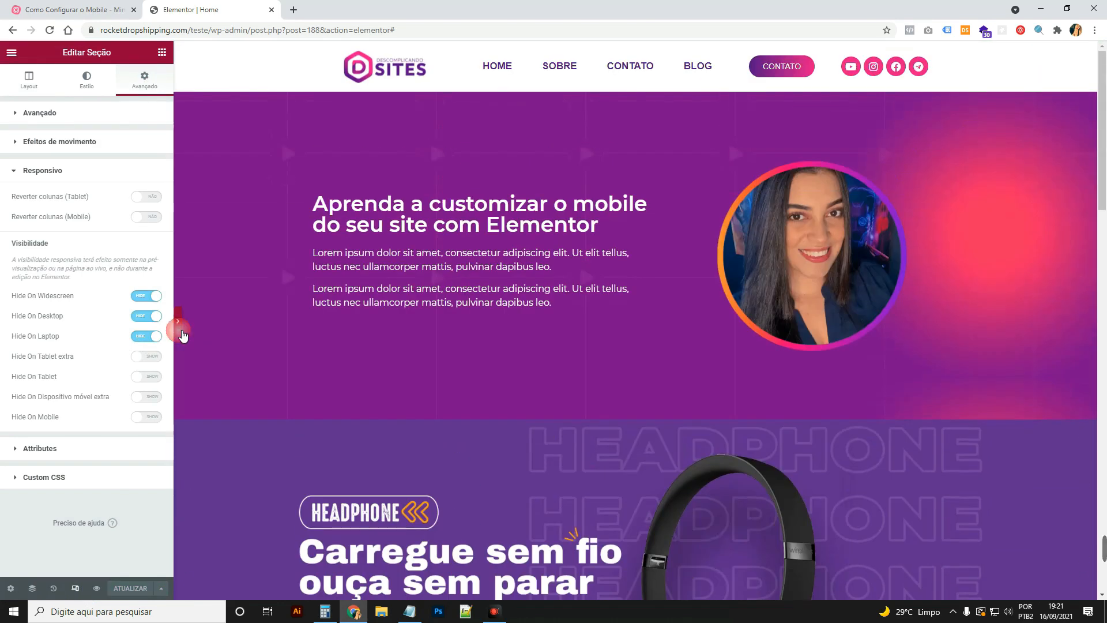
{"action": "left_click", "coordinate": [181, 332]}
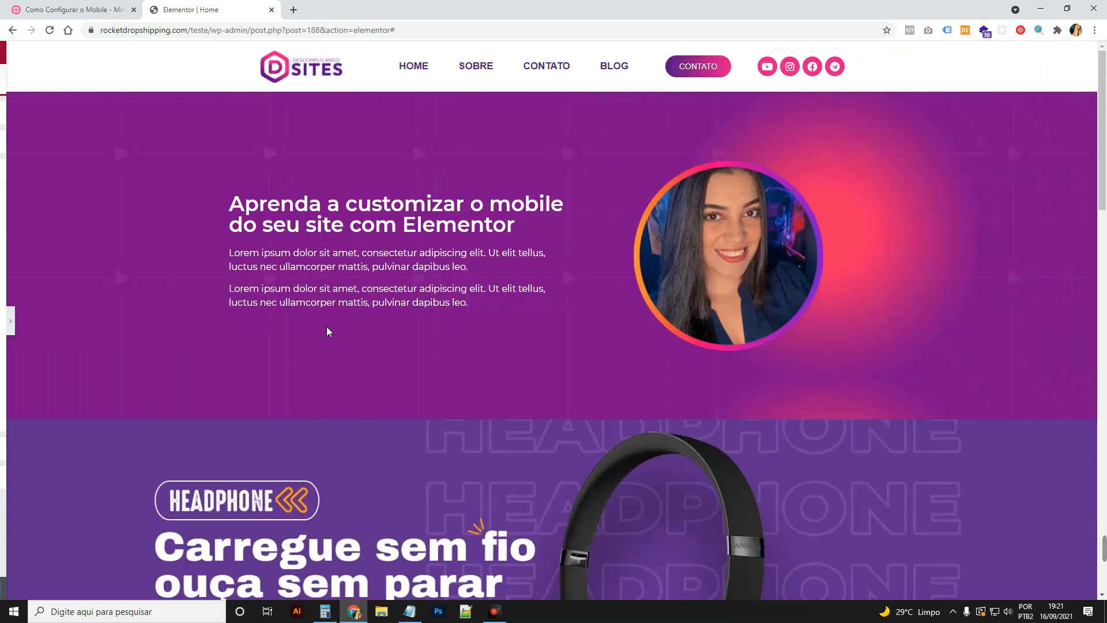
{"action": "scroll", "coordinate": [499, 339], "scroll_direction": "down", "scroll_amount": 9}
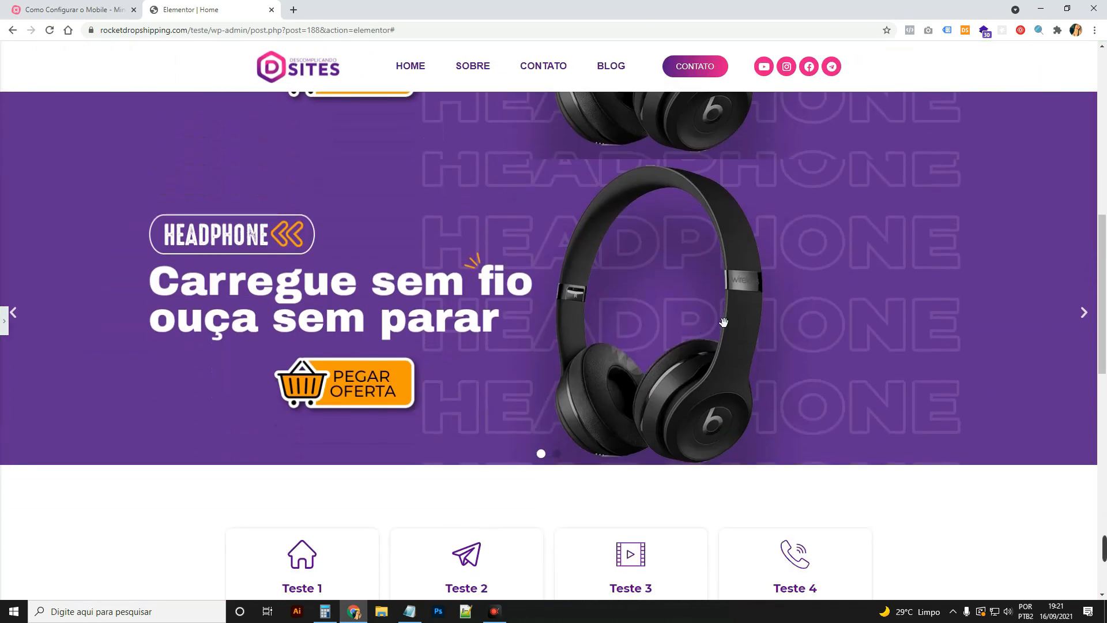
{"action": "scroll", "coordinate": [680, 355], "scroll_direction": "up", "scroll_amount": 2}
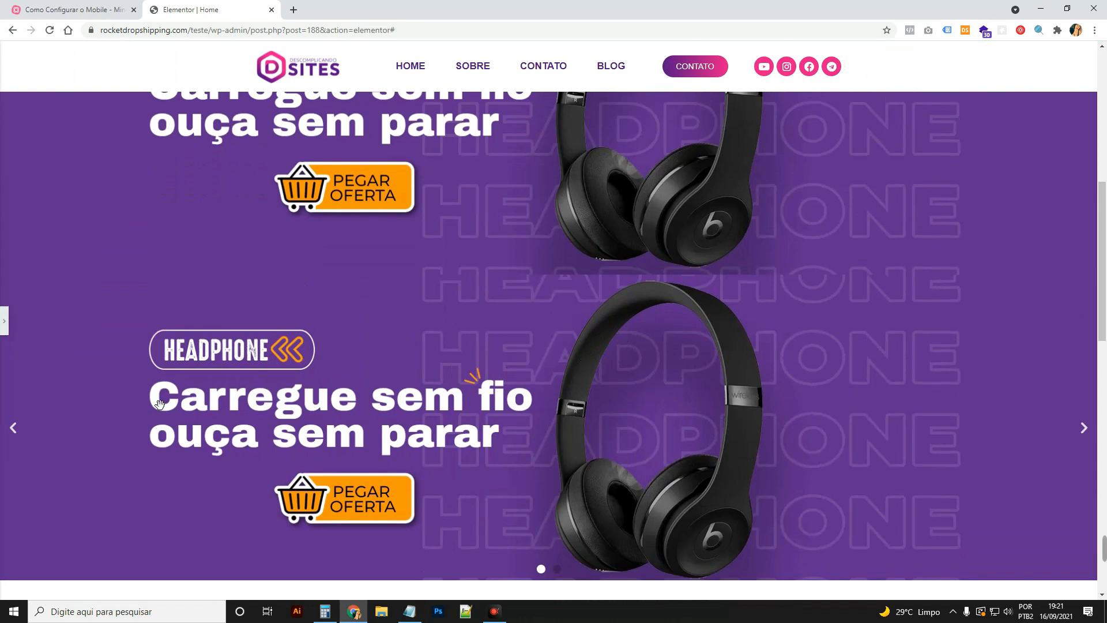
{"action": "scroll", "coordinate": [159, 403], "scroll_direction": "up", "scroll_amount": 2}
{"action": "scroll", "coordinate": [104, 425], "scroll_direction": "down", "scroll_amount": 4}
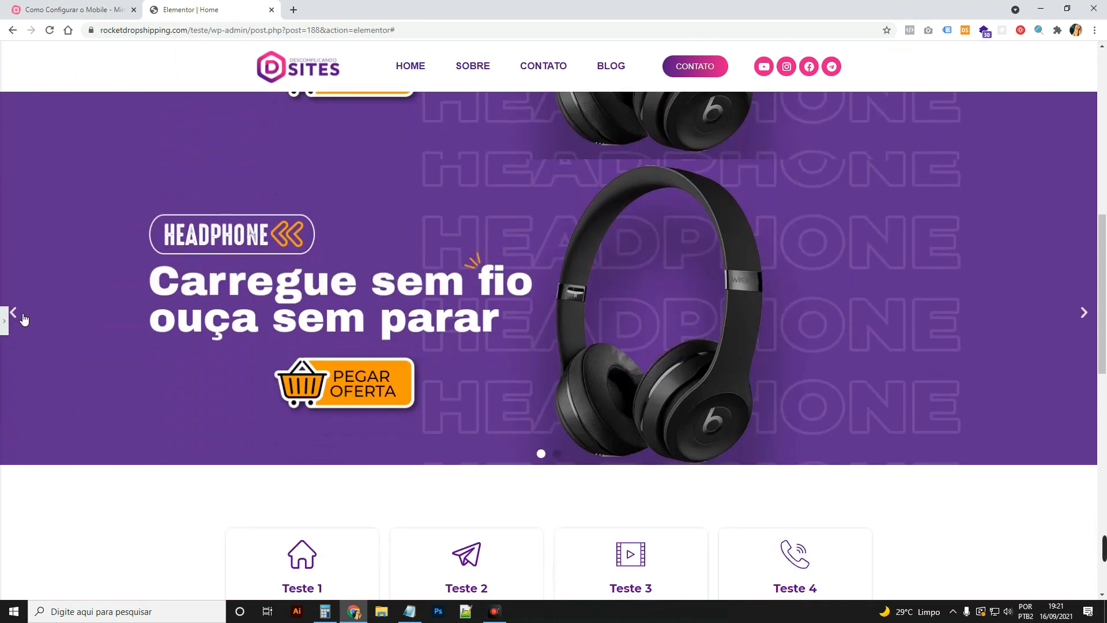
Preview the slider in the mobile view without the editing panel, browse its slides and leave the responsive mode
{"action": "left_click", "coordinate": [6, 320]}
{"action": "left_click", "coordinate": [79, 588]}
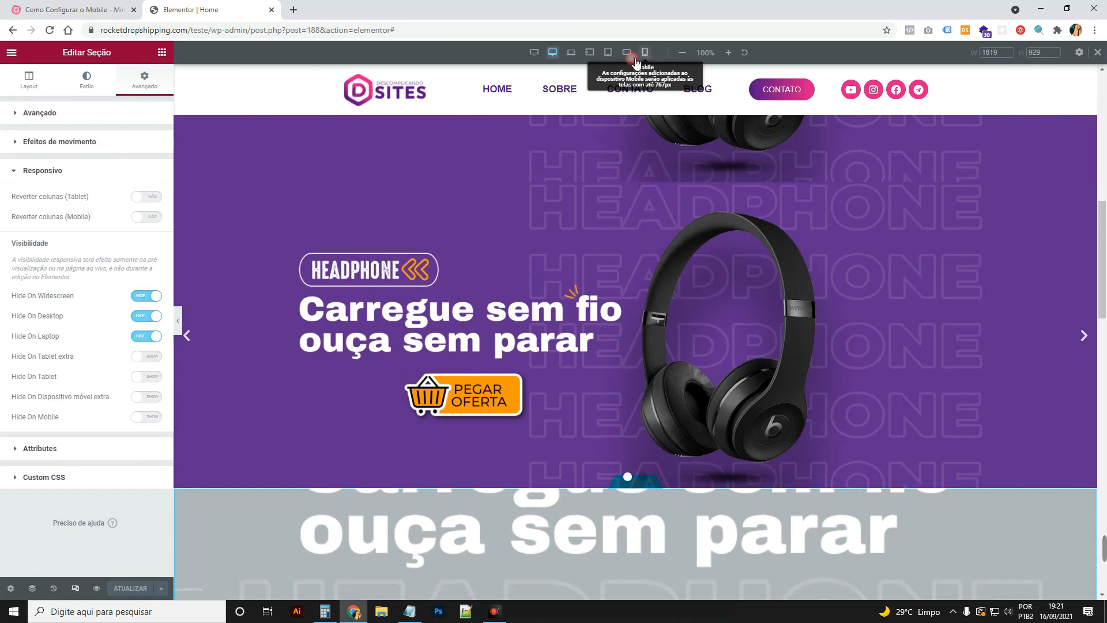
{"action": "left_click", "coordinate": [645, 53]}
{"action": "left_click", "coordinate": [180, 321]}
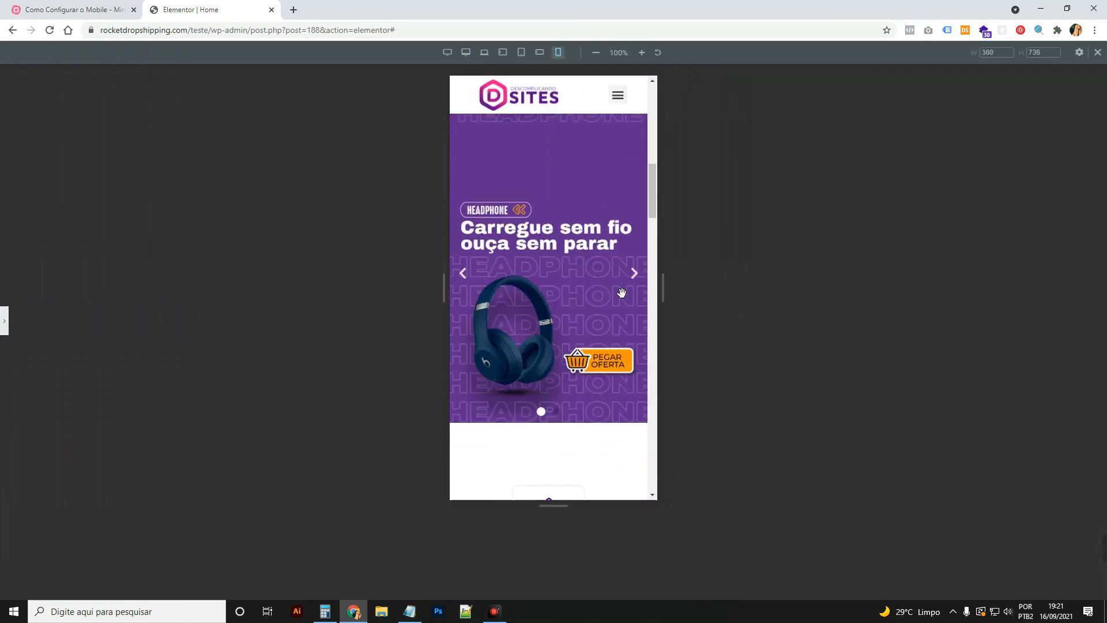
{"action": "left_click", "coordinate": [635, 273]}
{"action": "left_click", "coordinate": [635, 275]}
{"action": "left_click", "coordinate": [4, 321]}
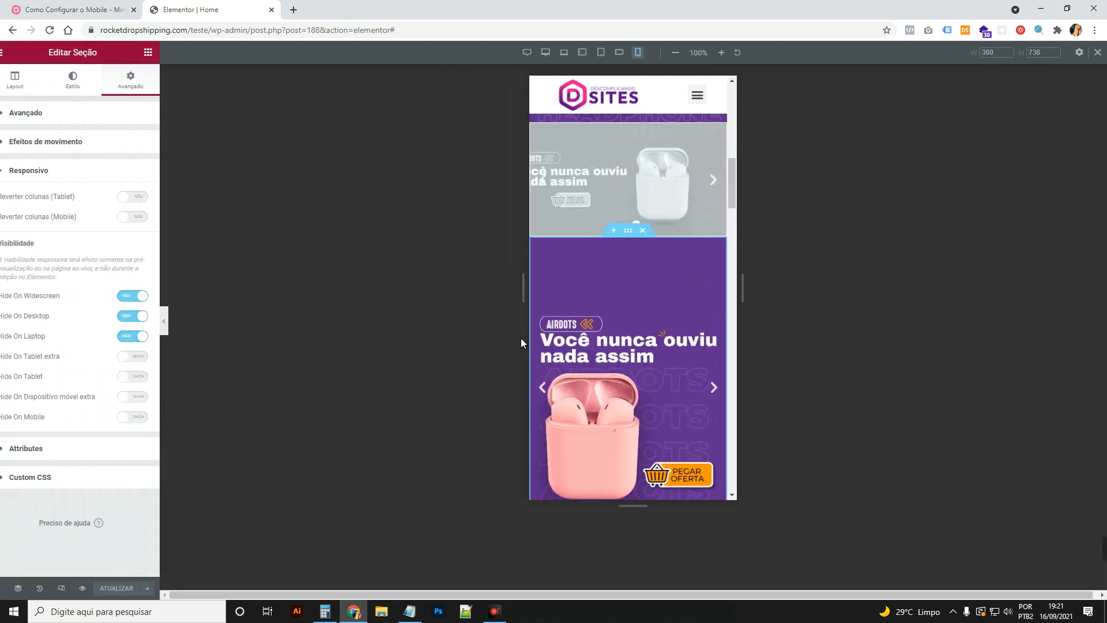
{"action": "left_click", "coordinate": [85, 588]}
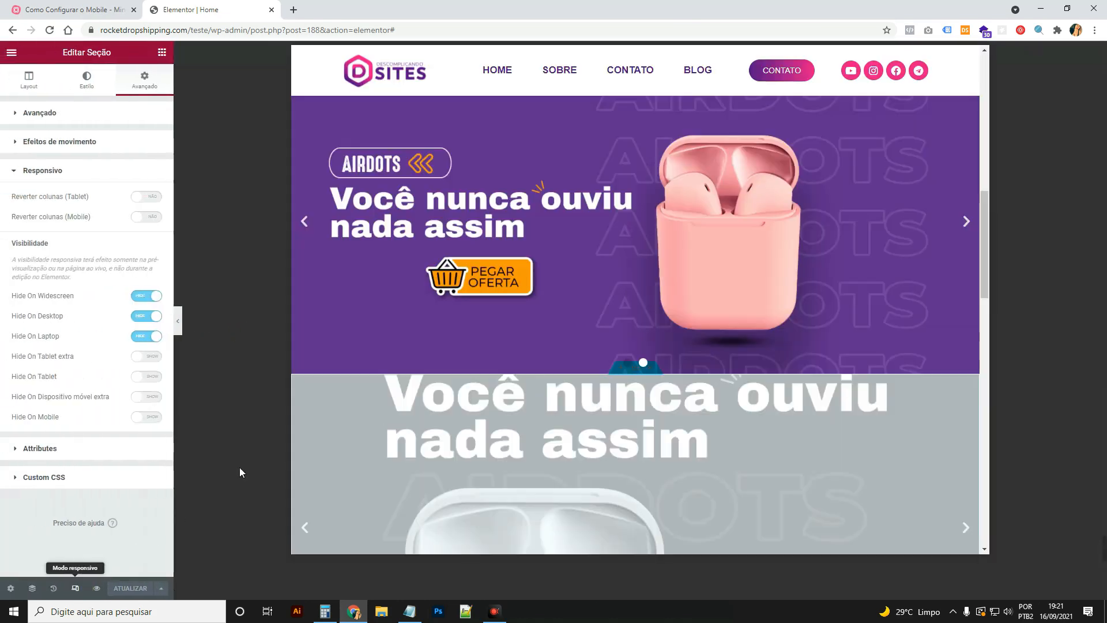
Review the Home page in the desktop view, from the hero banner through both sliders to the Teste cards
{"action": "scroll", "coordinate": [708, 323], "scroll_direction": "down", "scroll_amount": 5}
{"action": "scroll", "coordinate": [707, 328], "scroll_direction": "up", "scroll_amount": 5}
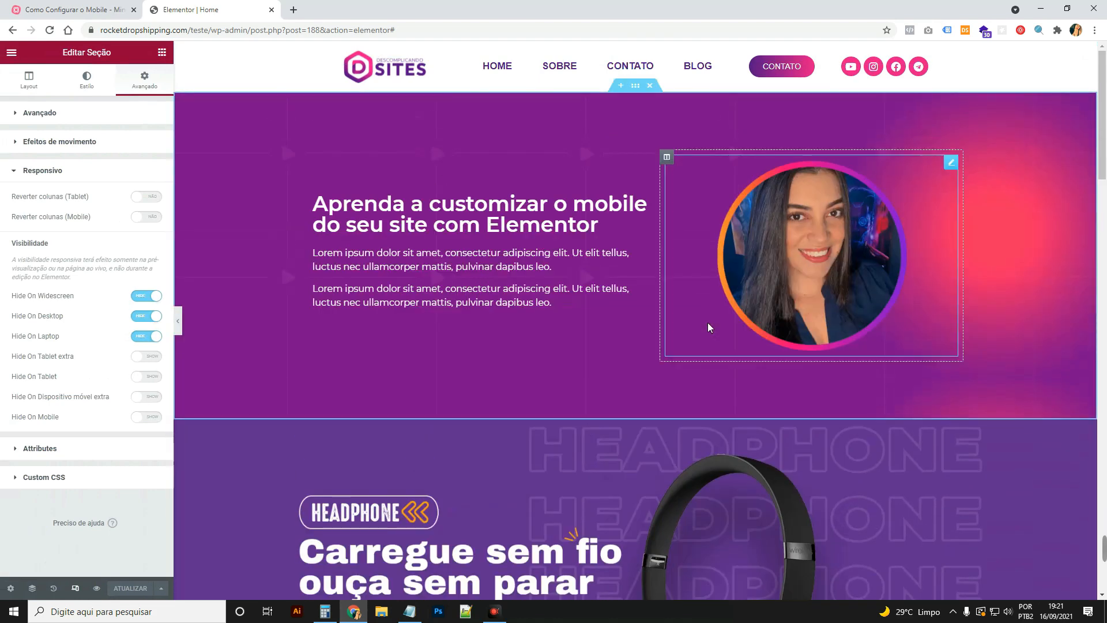
{"action": "scroll", "coordinate": [708, 317], "scroll_direction": "down", "scroll_amount": 4}
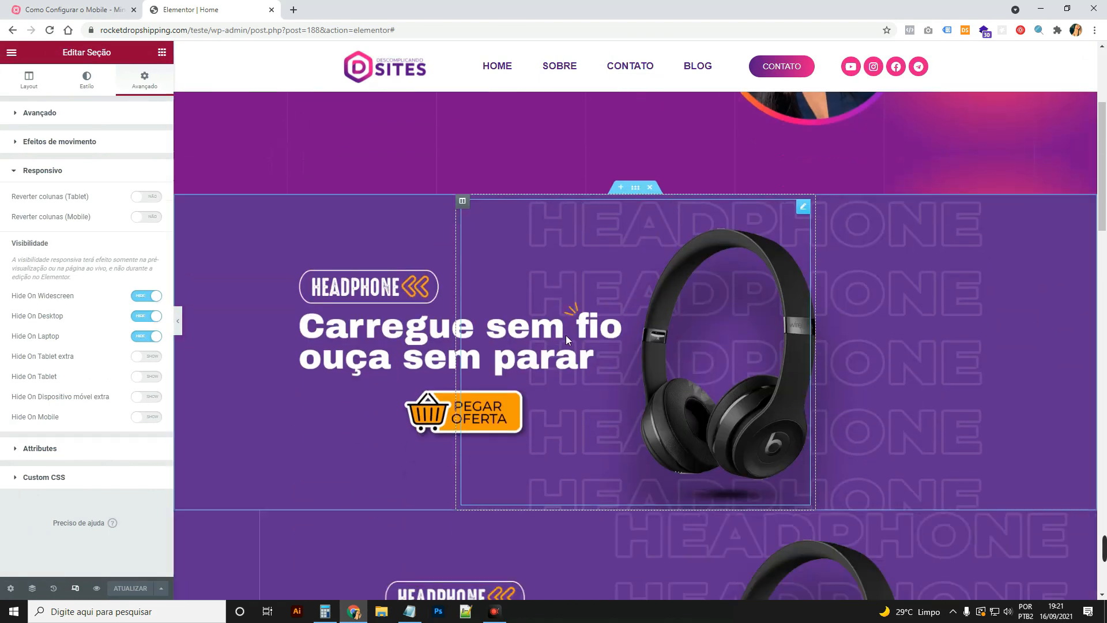
{"action": "scroll", "coordinate": [988, 247], "scroll_direction": "down", "scroll_amount": 5}
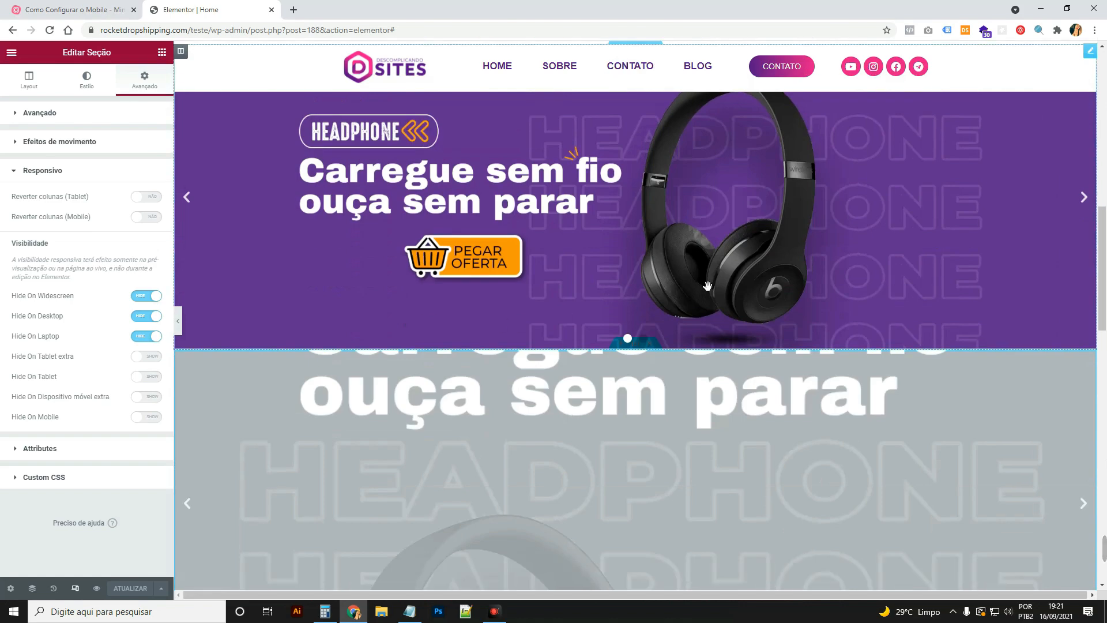
{"action": "scroll", "coordinate": [382, 420], "scroll_direction": "down", "scroll_amount": 6}
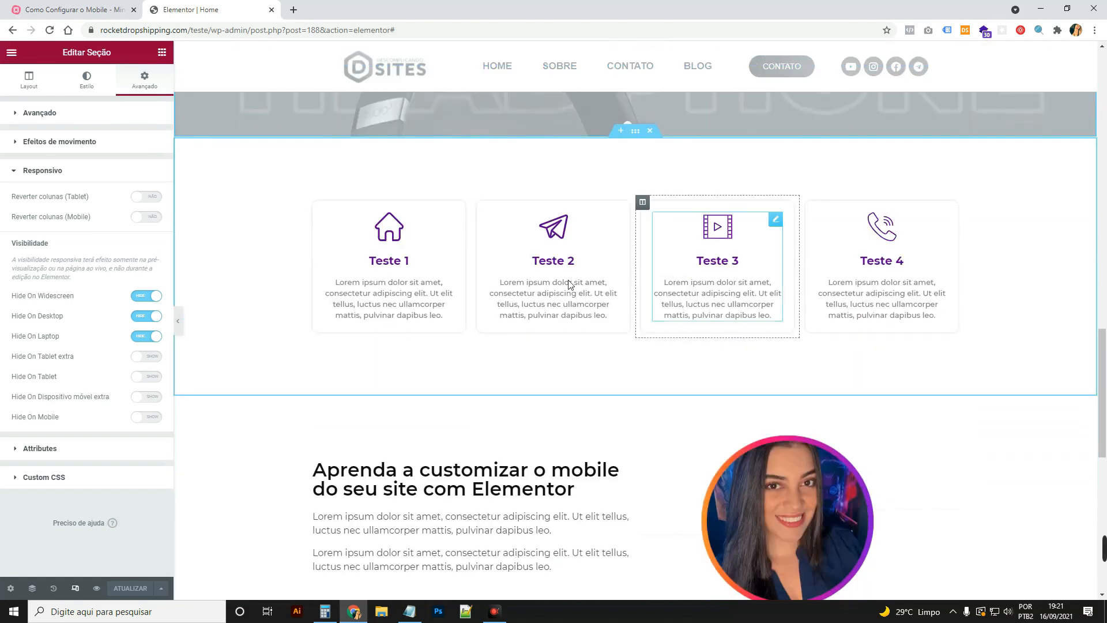
{"action": "scroll", "coordinate": [490, 401], "scroll_direction": "up", "scroll_amount": 18}
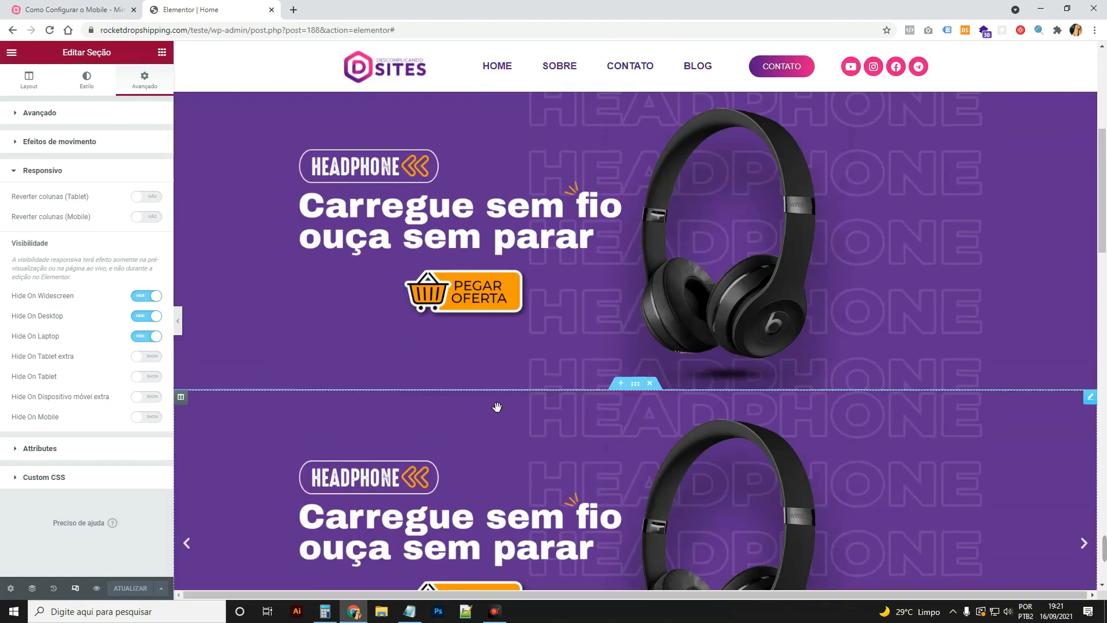
{"action": "scroll", "coordinate": [490, 404], "scroll_direction": "up", "scroll_amount": 2}
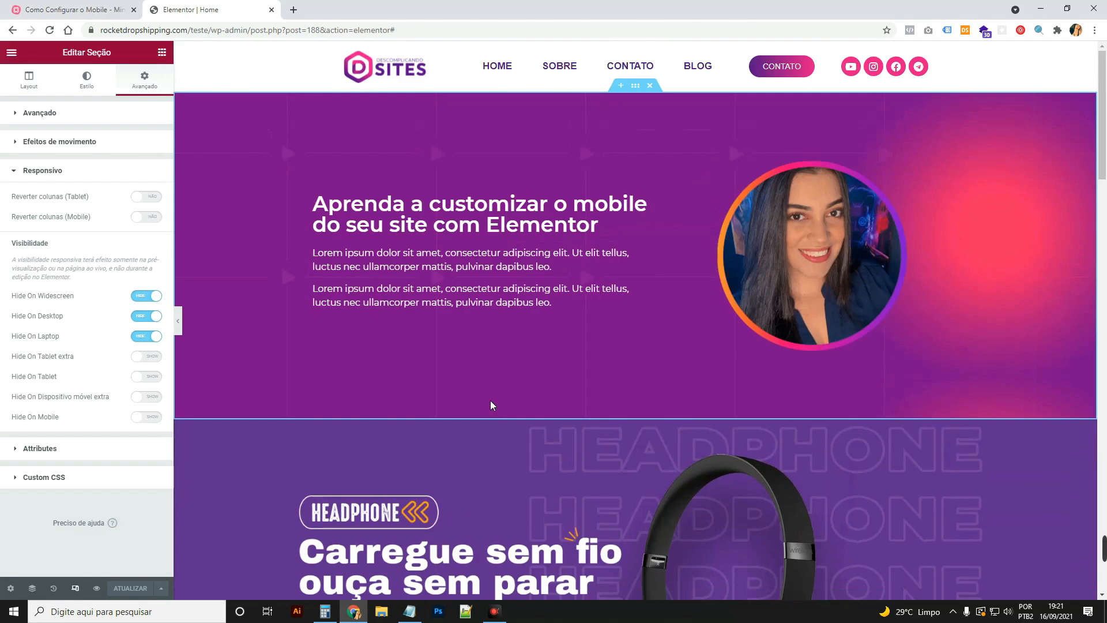
{"action": "scroll", "coordinate": [614, 353], "scroll_direction": "down", "scroll_amount": 8}
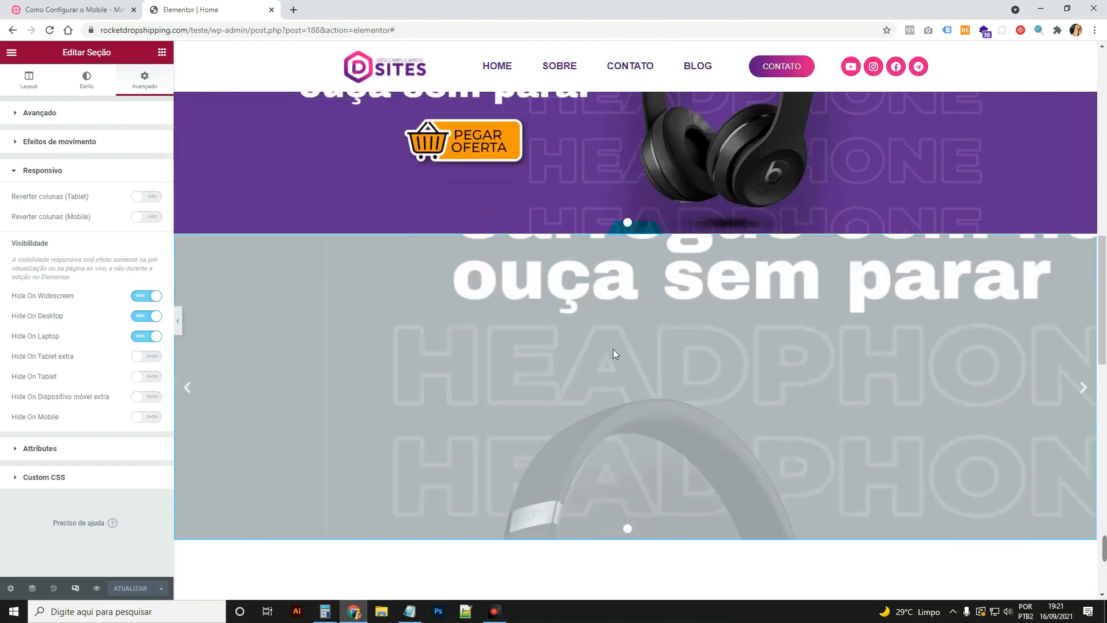
{"action": "scroll", "coordinate": [613, 348], "scroll_direction": "down", "scroll_amount": 7}
Switch to the MindMeister map, select the "Ocultar para mobile ou descktop" and "Espaçamento" topics, and return to Elementor
{"action": "left_click", "coordinate": [72, 9]}
{"action": "left_click", "coordinate": [476, 279]}
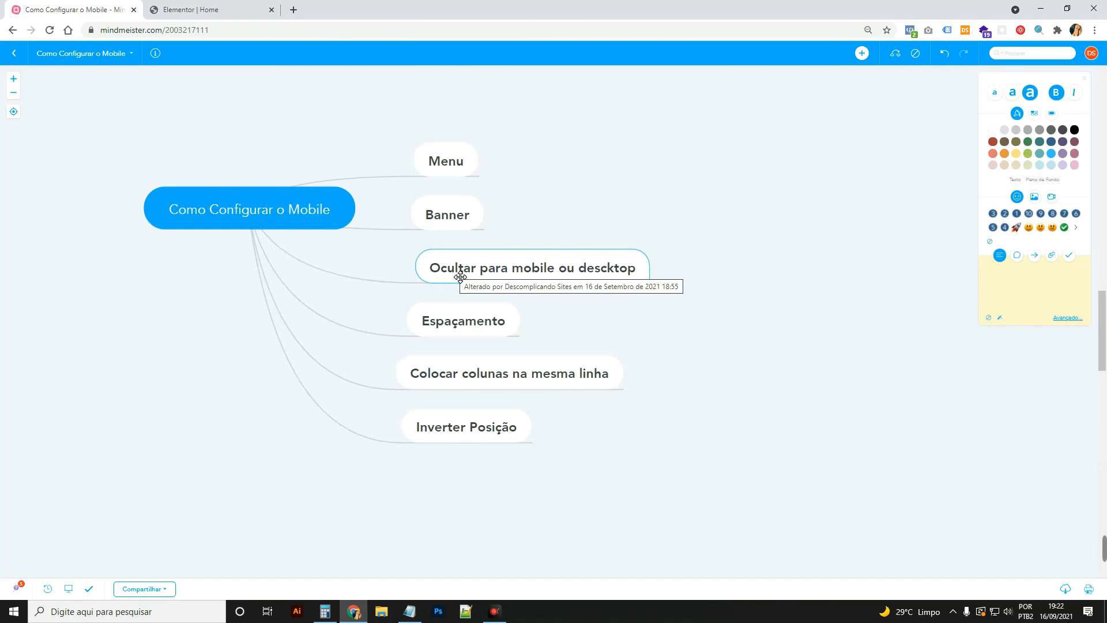
{"action": "left_click", "coordinate": [477, 323]}
{"action": "left_click", "coordinate": [252, 5]}
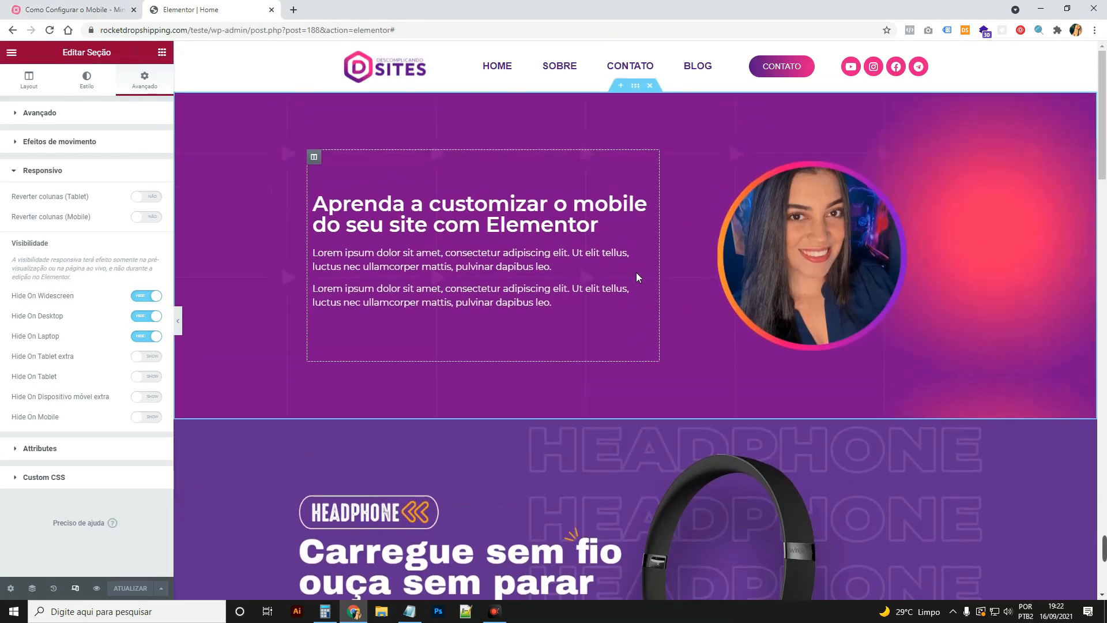
Open the section with the four Teste cards for editing and switch the responsive preview to mobile
{"action": "scroll", "coordinate": [677, 317], "scroll_direction": "down", "scroll_amount": 20}
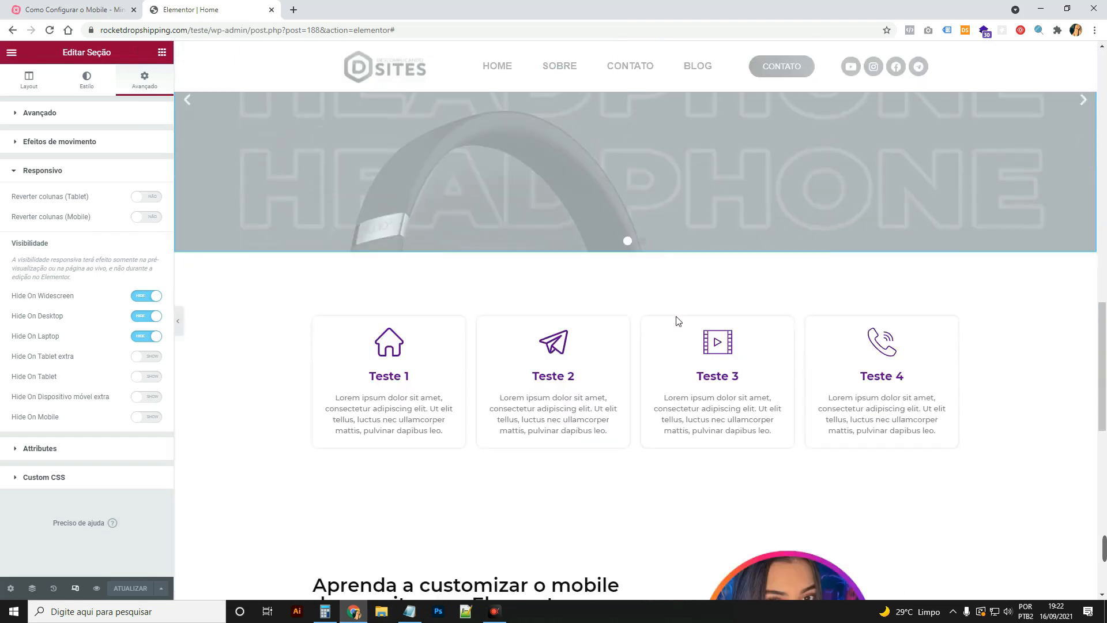
{"action": "scroll", "coordinate": [677, 317], "scroll_direction": "up", "scroll_amount": 4}
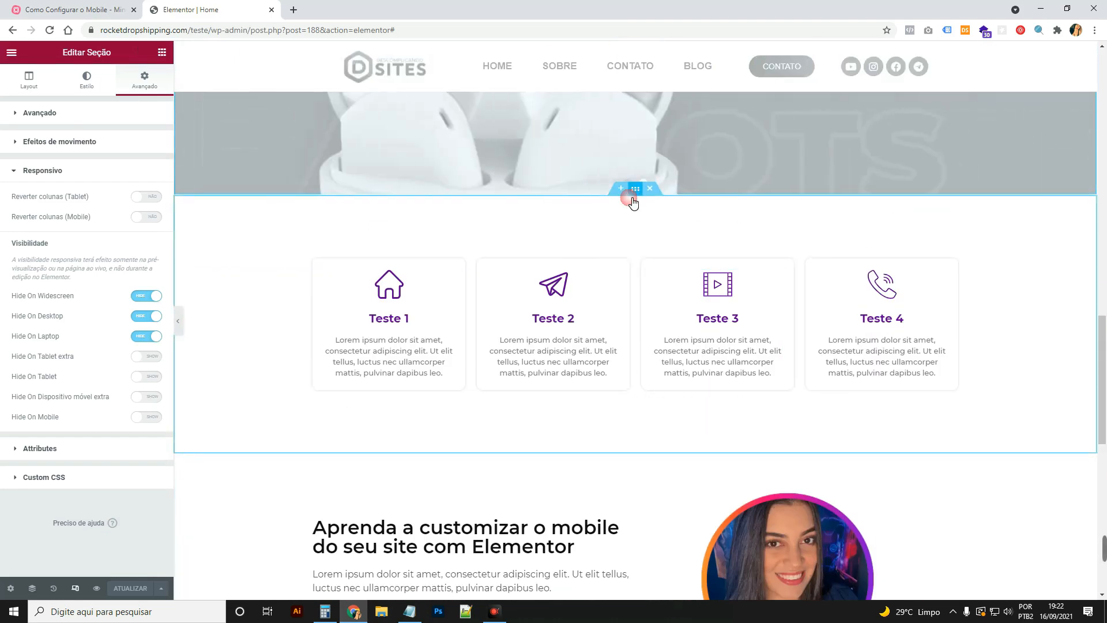
{"action": "left_click", "coordinate": [632, 199]}
{"action": "left_click", "coordinate": [75, 588]}
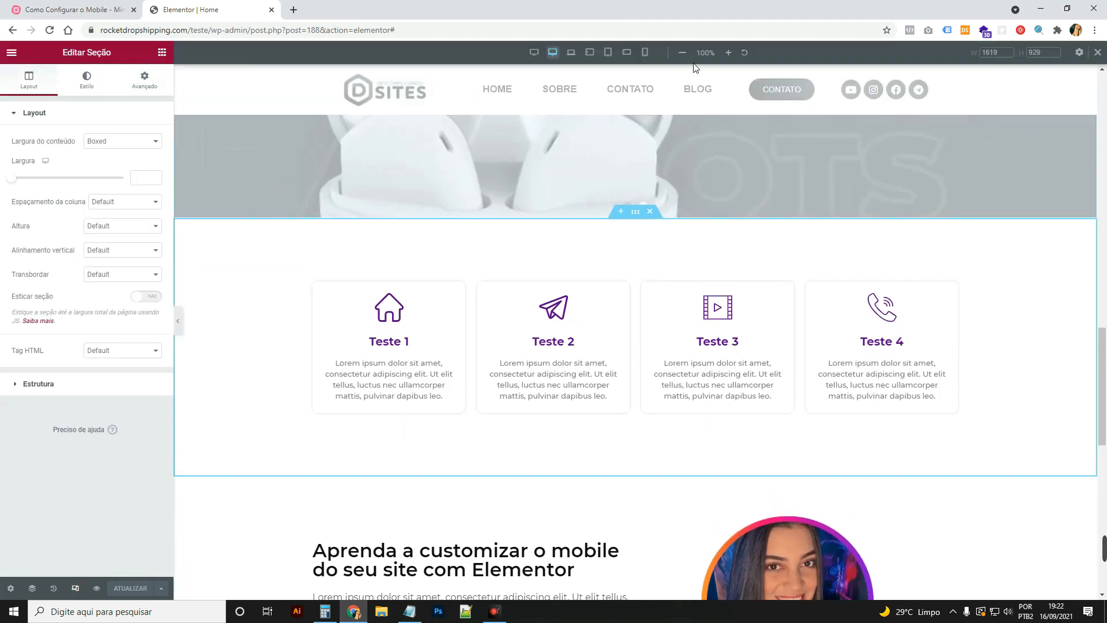
{"action": "left_click", "coordinate": [645, 53]}
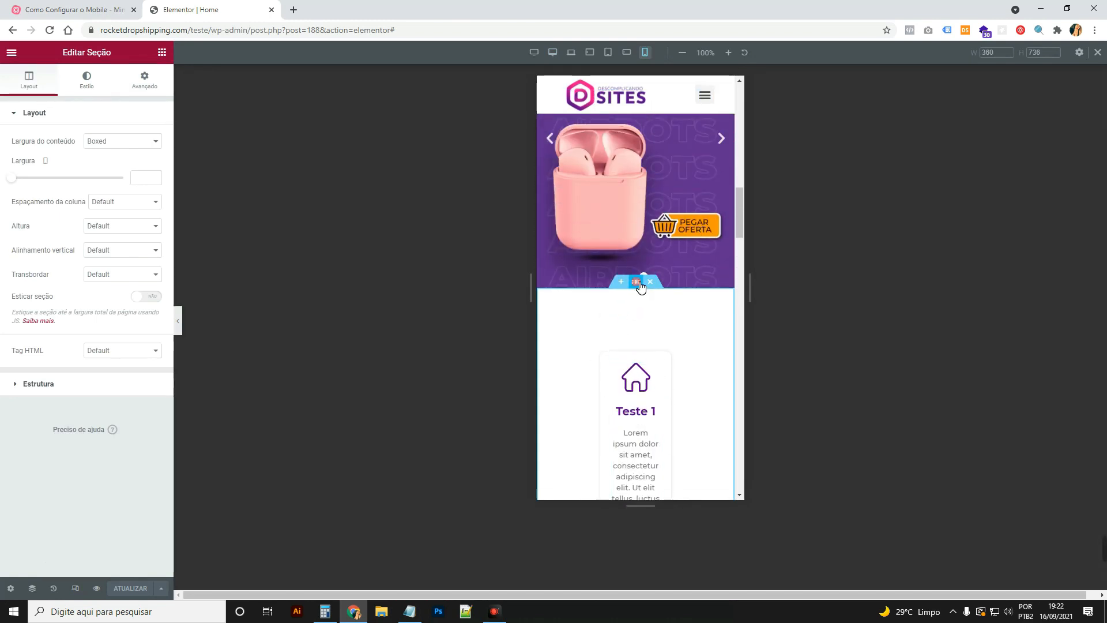
Set the Teste cards section's mobile padding to 20 px on all sides and check the stacked cards
{"action": "left_click", "coordinate": [148, 78]}
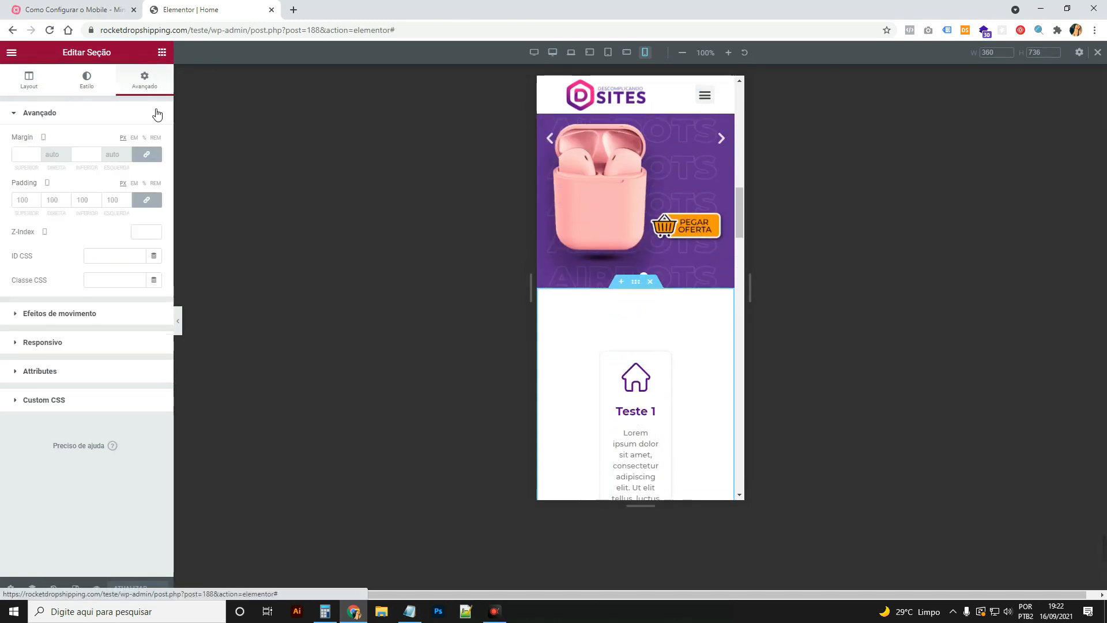
{"action": "left_click_drag", "start_coordinate": [11, 183], "coordinate": [27, 184]}
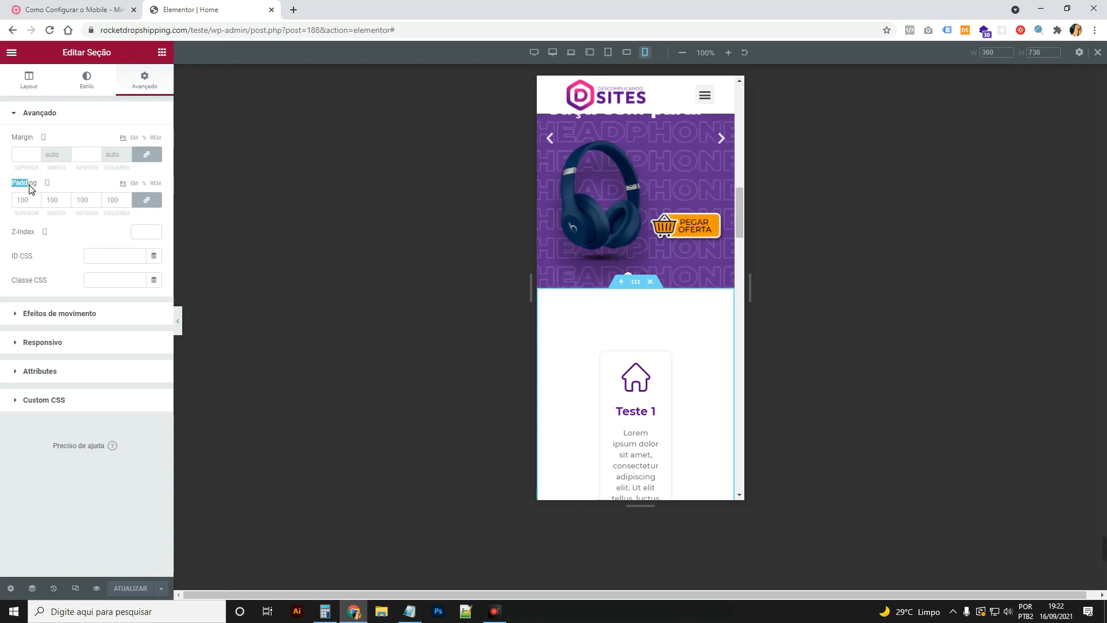
{"action": "left_click", "coordinate": [154, 199]}
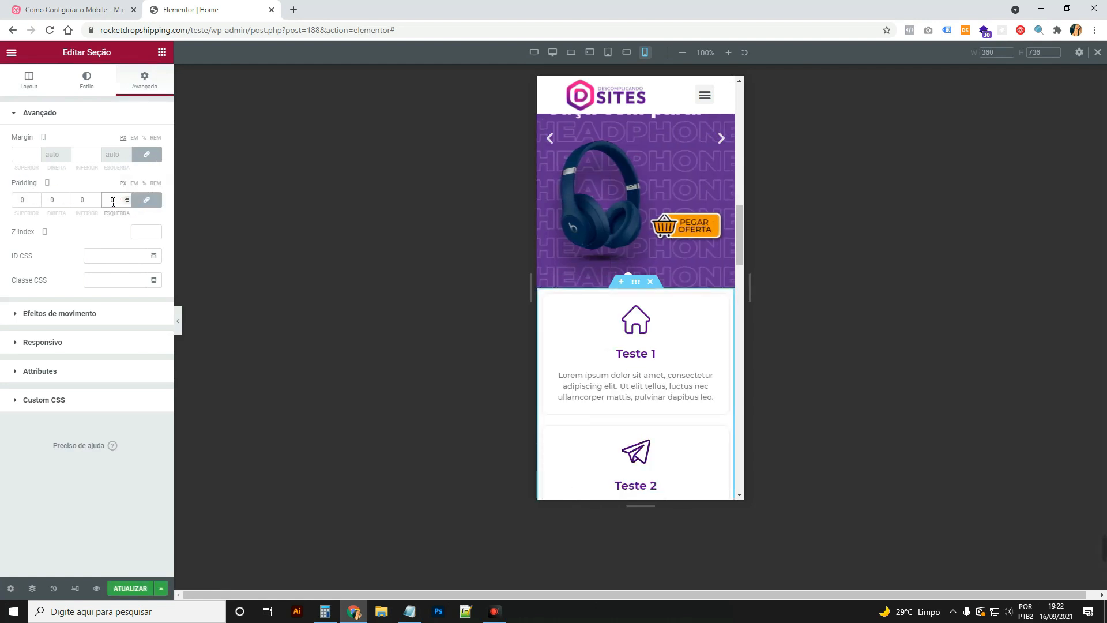
{"action": "type", "text": "2"}
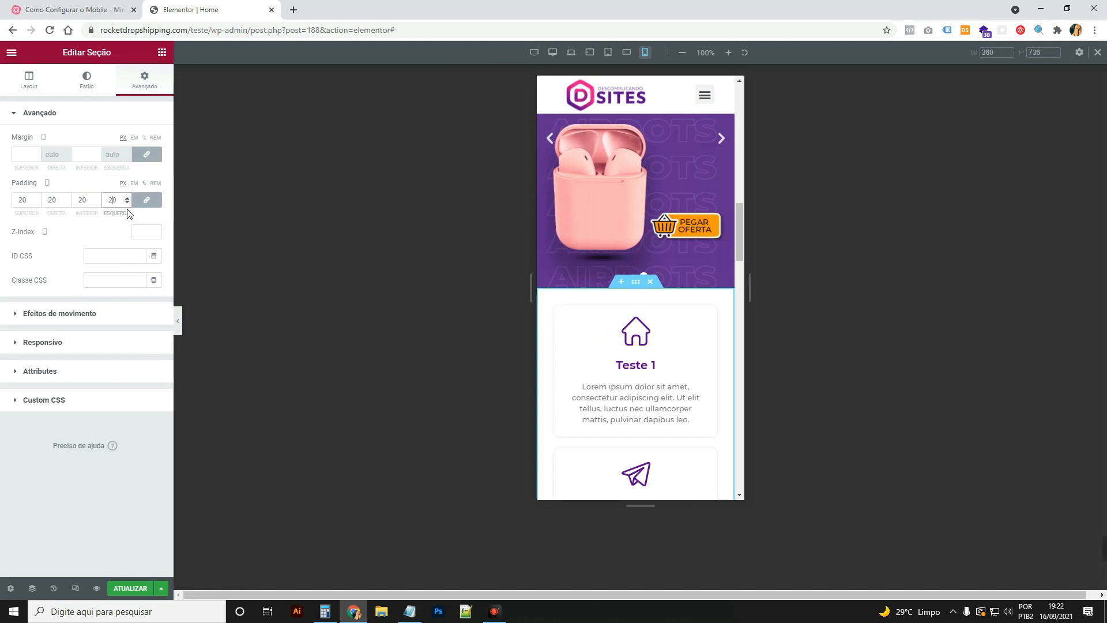
{"action": "scroll", "coordinate": [699, 211], "scroll_direction": "down", "scroll_amount": 2}
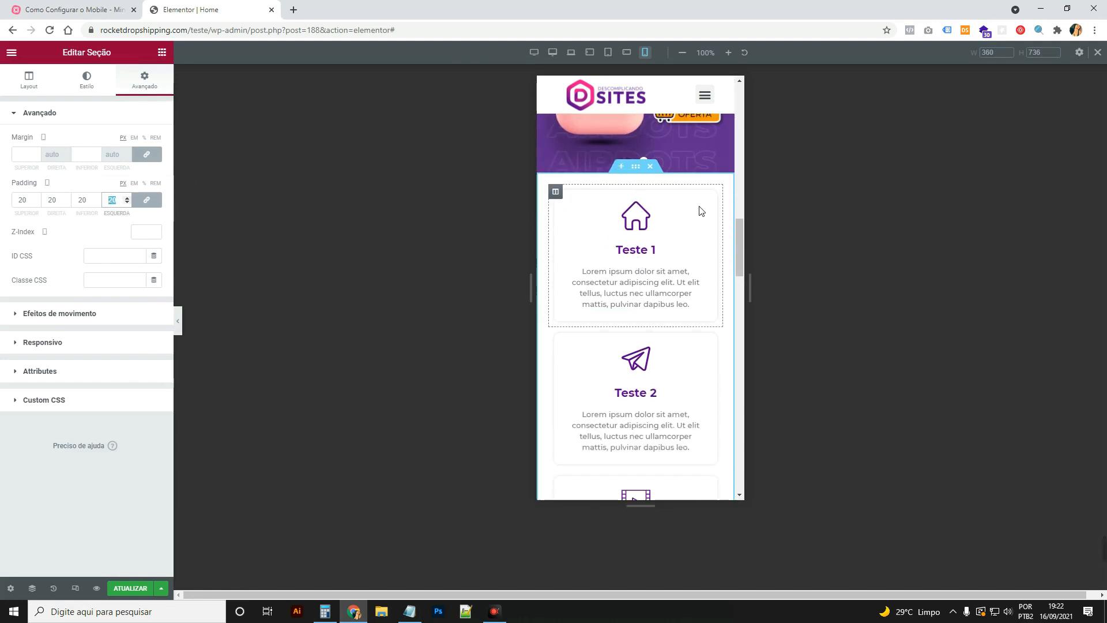
{"action": "scroll", "coordinate": [669, 366], "scroll_direction": "down", "scroll_amount": 3}
{"action": "scroll", "coordinate": [669, 365], "scroll_direction": "up", "scroll_amount": 3}
Switch to the MindMeister map, select the "Colocar colunas na mesma linha" topic, and return to Elementor
{"action": "left_click", "coordinate": [112, 6]}
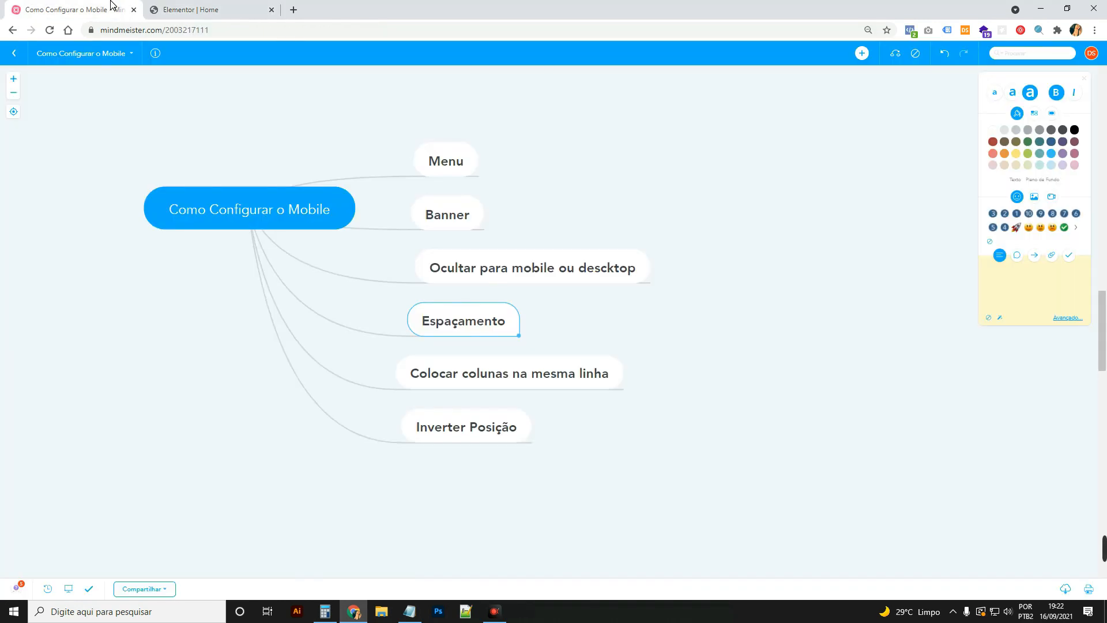
{"action": "left_click", "coordinate": [480, 381]}
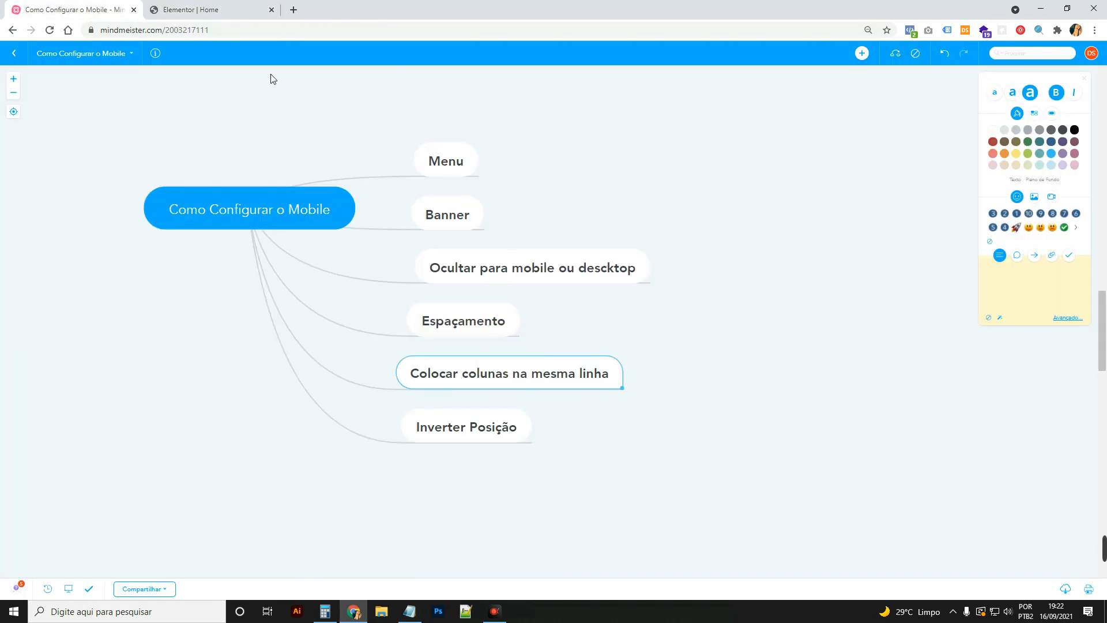
{"action": "left_click", "coordinate": [230, 9]}
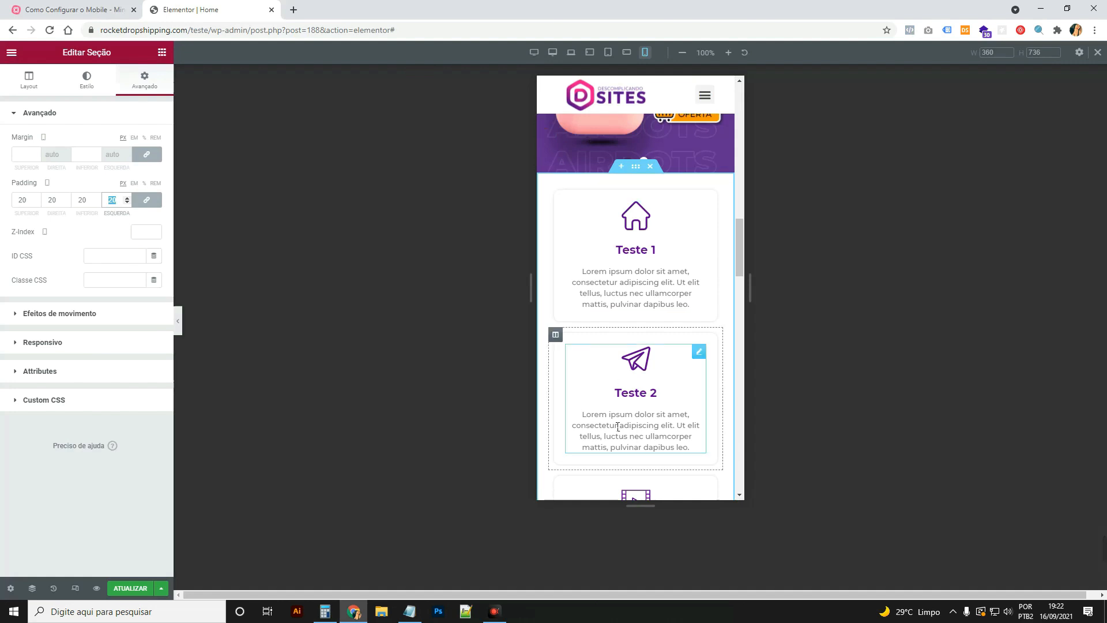
Set the mobile column width of the Teste 1 and Teste 2 cards to 50%
{"action": "scroll", "coordinate": [618, 427], "scroll_direction": "down", "scroll_amount": 5}
{"action": "scroll", "coordinate": [622, 398], "scroll_direction": "up", "scroll_amount": 4}
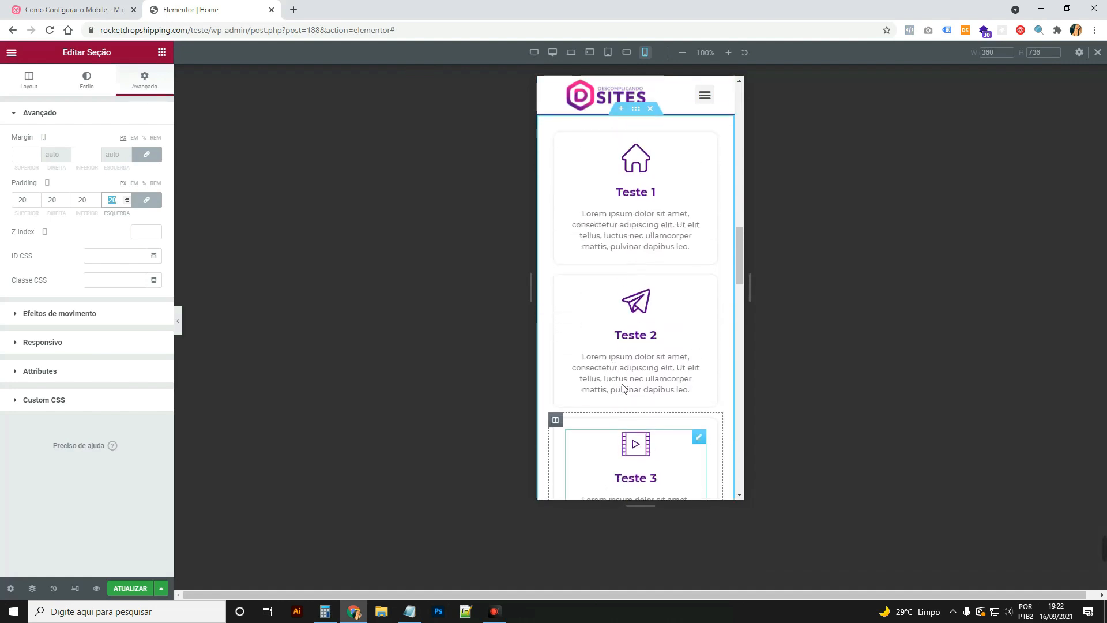
{"action": "scroll", "coordinate": [622, 386], "scroll_direction": "up", "scroll_amount": 2}
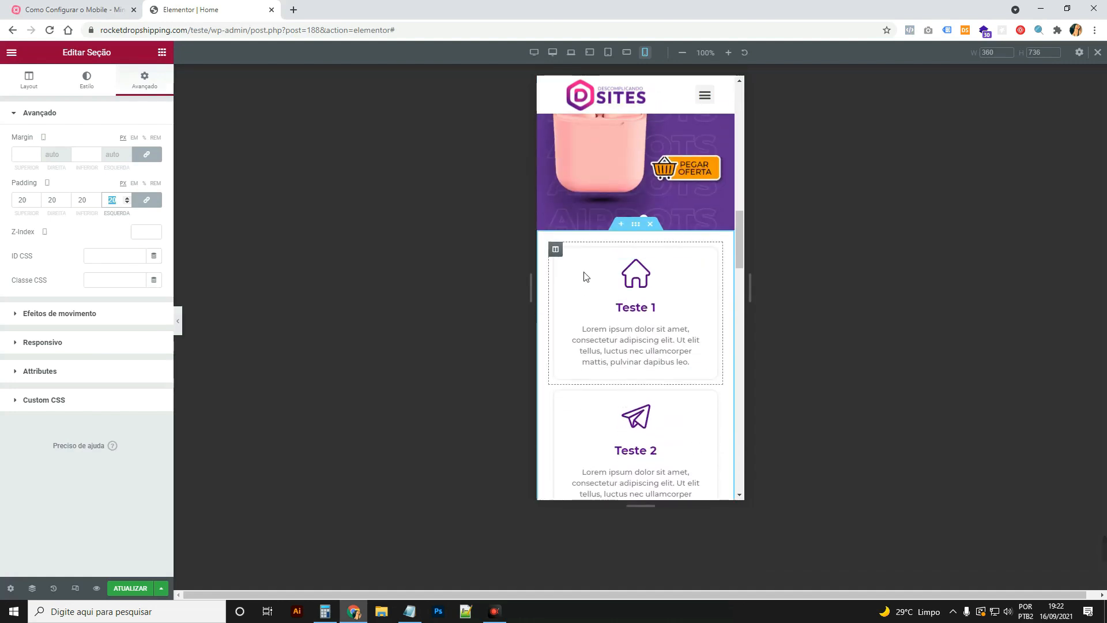
{"action": "left_click", "coordinate": [556, 250]}
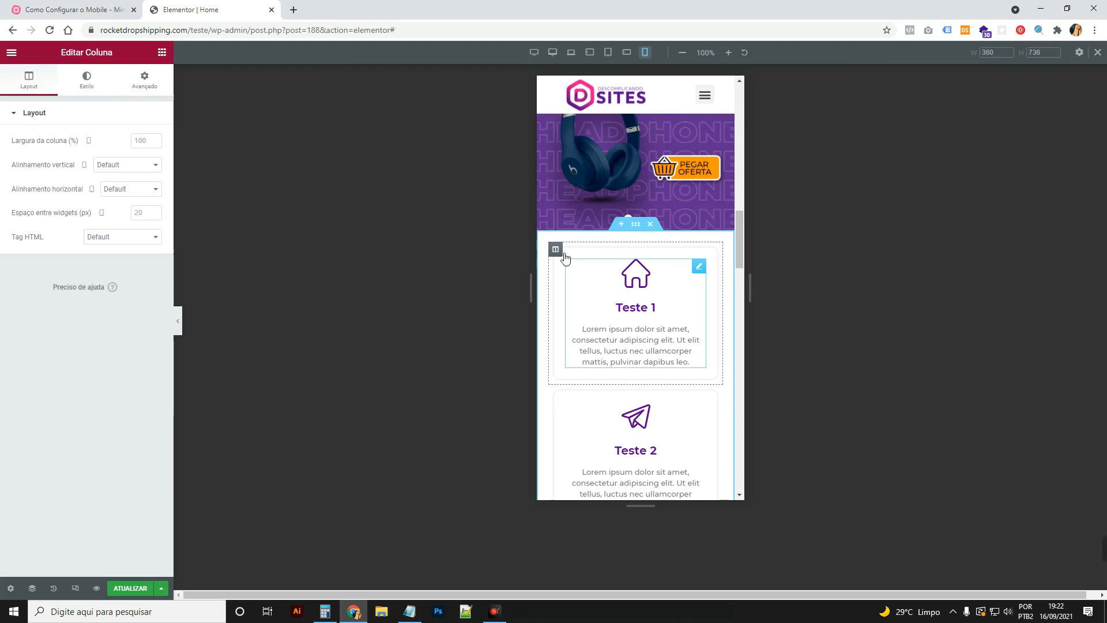
{"action": "left_click", "coordinate": [144, 141]}
{"action": "type", "text": "50"}
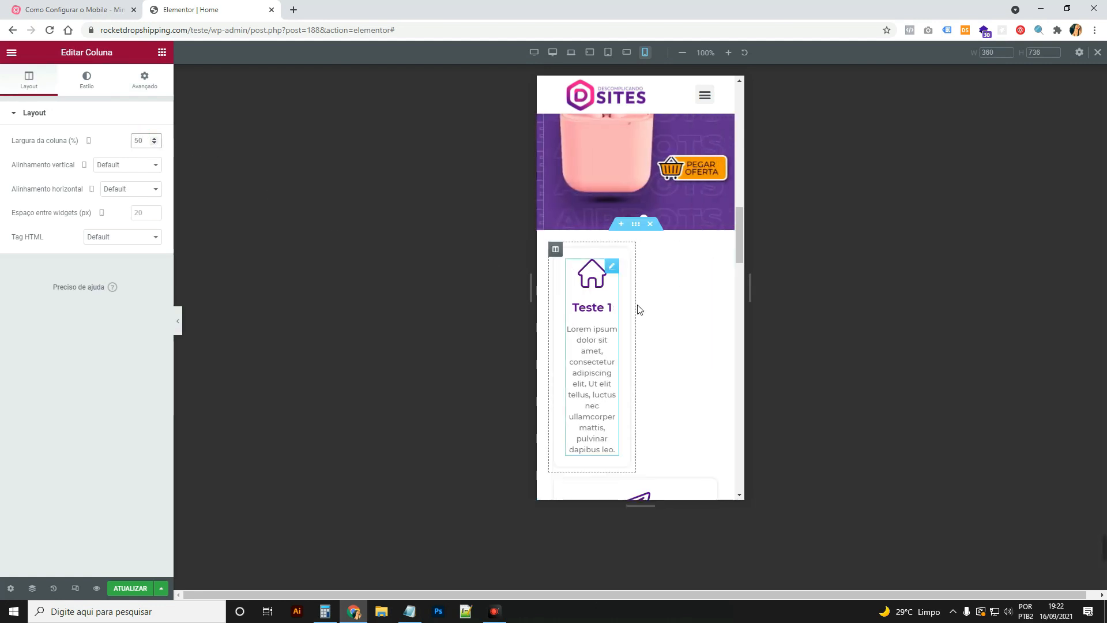
{"action": "scroll", "coordinate": [637, 306], "scroll_direction": "down", "scroll_amount": 4}
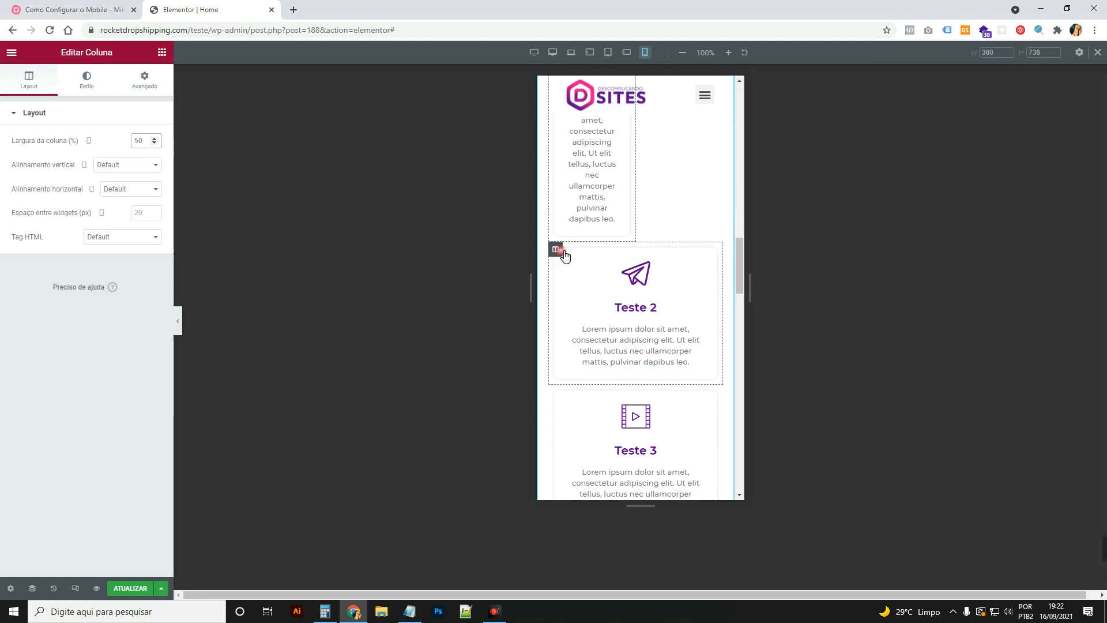
{"action": "left_click", "coordinate": [562, 252]}
{"action": "type", "text": "50"}
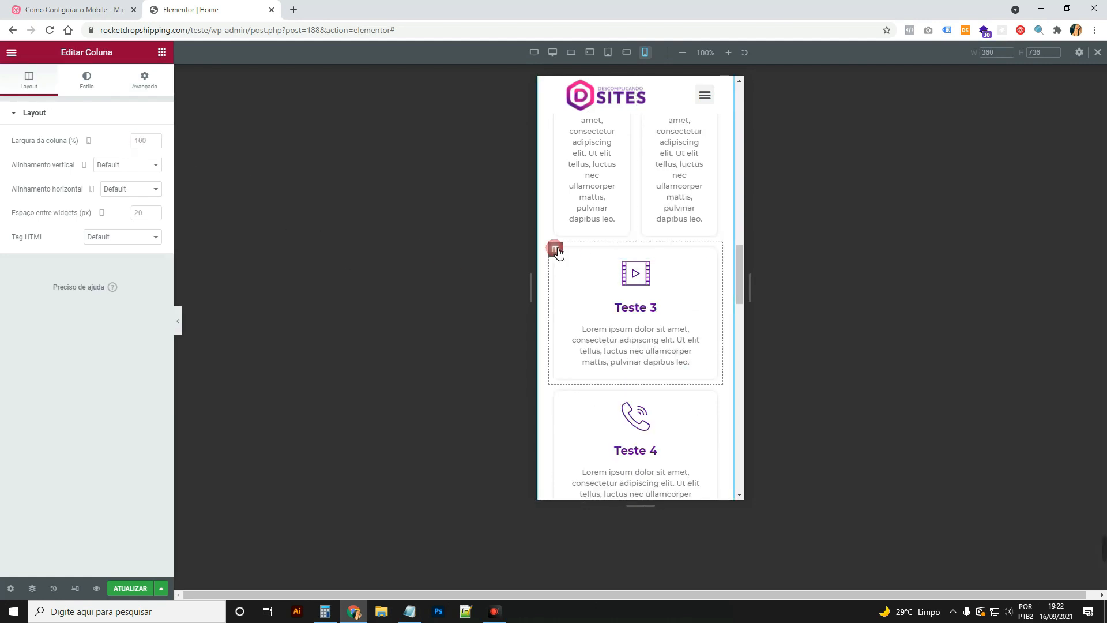
Set the mobile column width of the Teste 3 and Teste 4 cards to 50%
{"action": "type", "text": "50"}
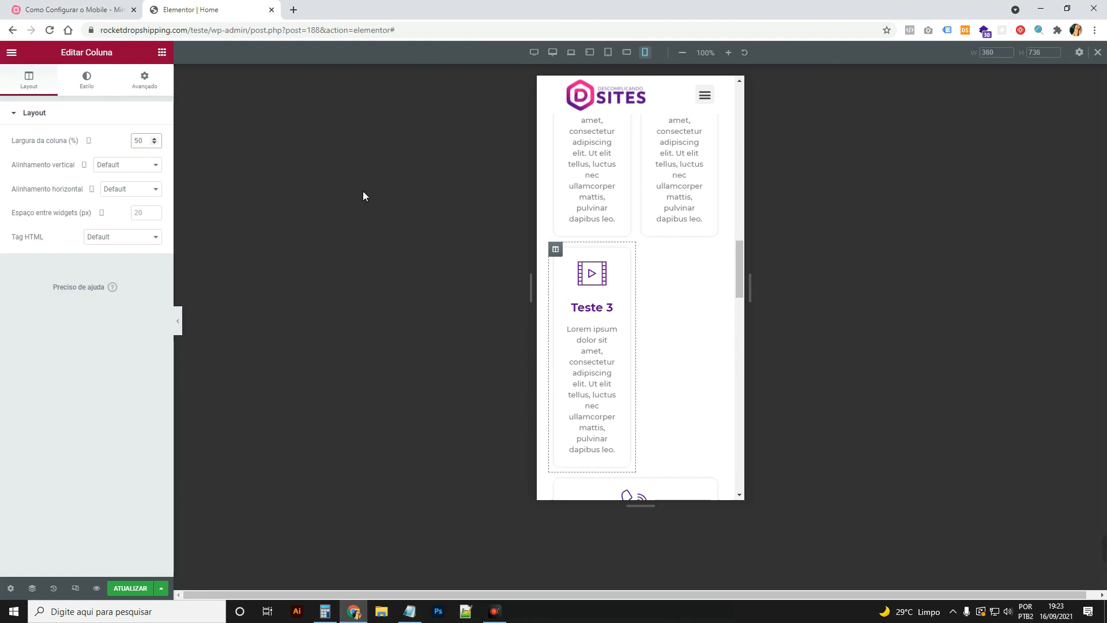
{"action": "scroll", "coordinate": [571, 316], "scroll_direction": "down", "scroll_amount": 2}
{"action": "left_click", "coordinate": [555, 365]}
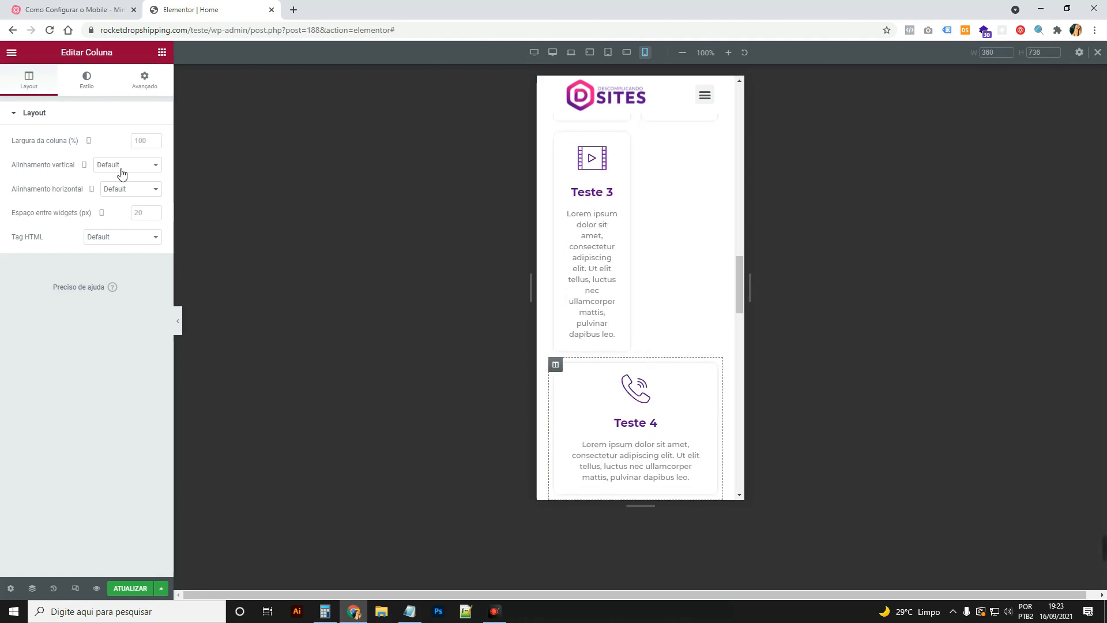
{"action": "left_click", "coordinate": [144, 140]}
{"action": "type", "text": "50"}
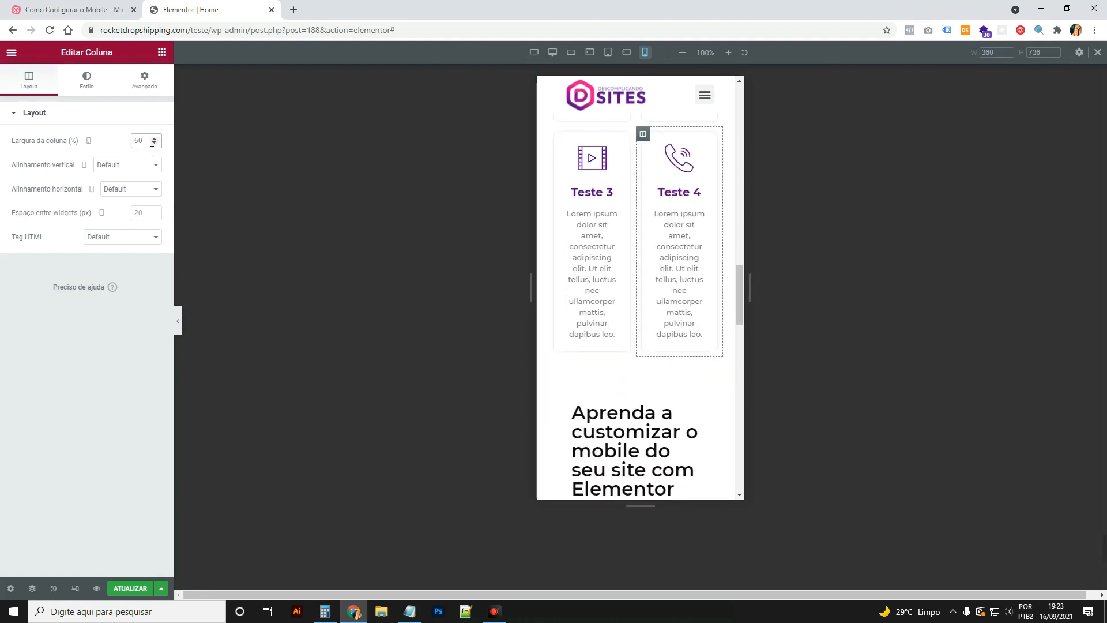
Check the two-column card layout and set the Teste cards section's mobile padding to 10 px on all sides
{"action": "scroll", "coordinate": [650, 265], "scroll_direction": "up", "scroll_amount": 5}
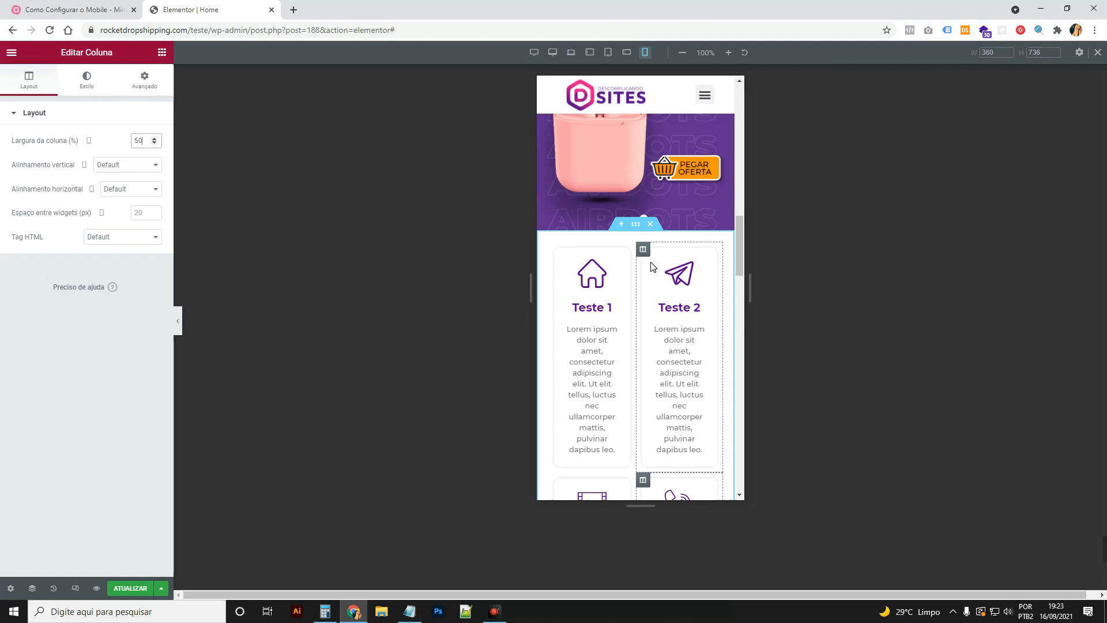
{"action": "scroll", "coordinate": [650, 265], "scroll_direction": "down", "scroll_amount": 2}
{"action": "scroll", "coordinate": [612, 293], "scroll_direction": "up", "scroll_amount": 1}
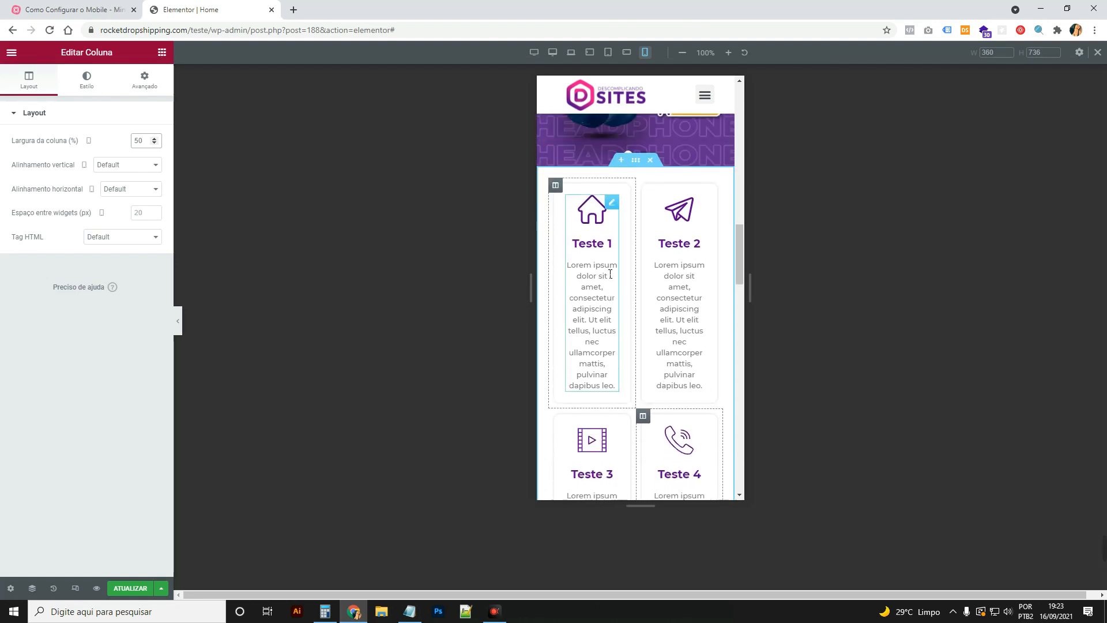
{"action": "scroll", "coordinate": [609, 273], "scroll_direction": "up", "scroll_amount": 1}
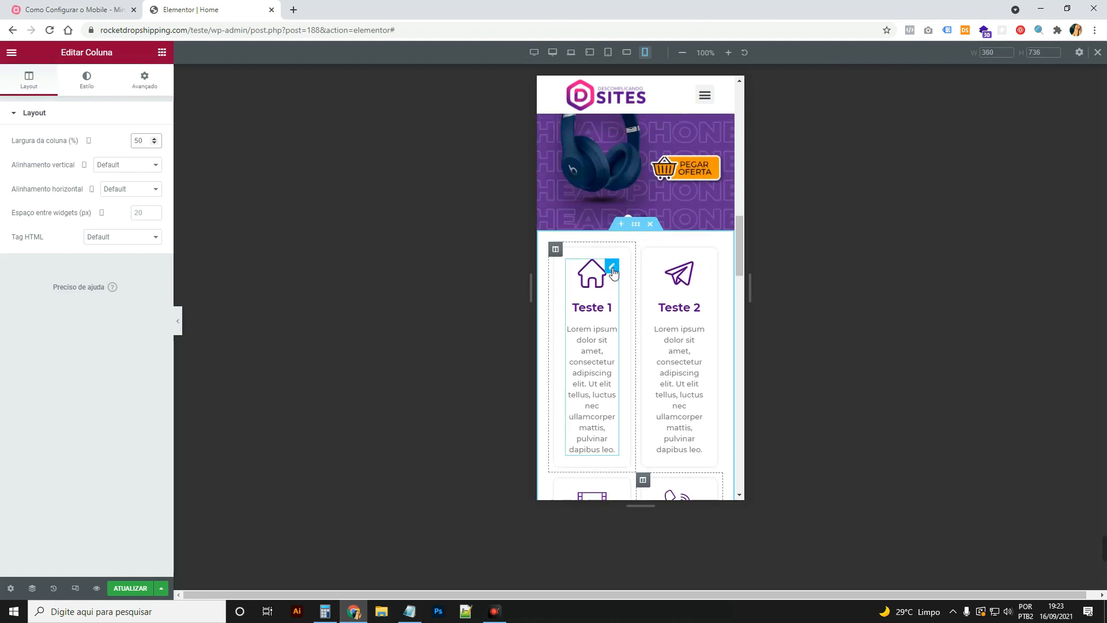
{"action": "left_click", "coordinate": [635, 224]}
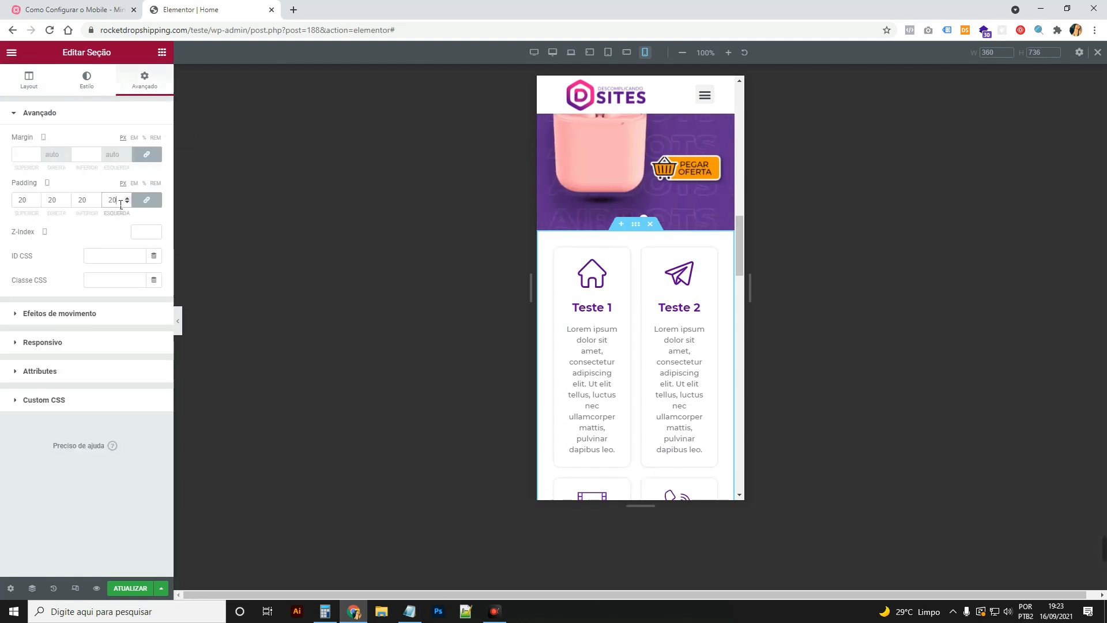
{"action": "type", "text": "10"}
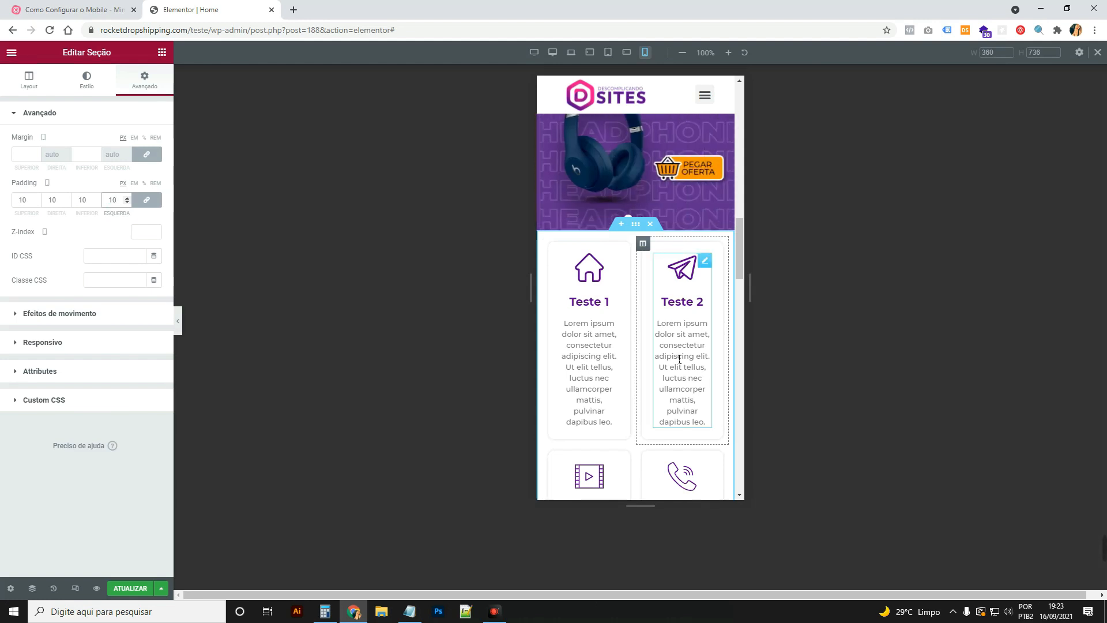
Set the Teste 1 column's mobile padding to 10 px on all sides
{"action": "left_click", "coordinate": [550, 244]}
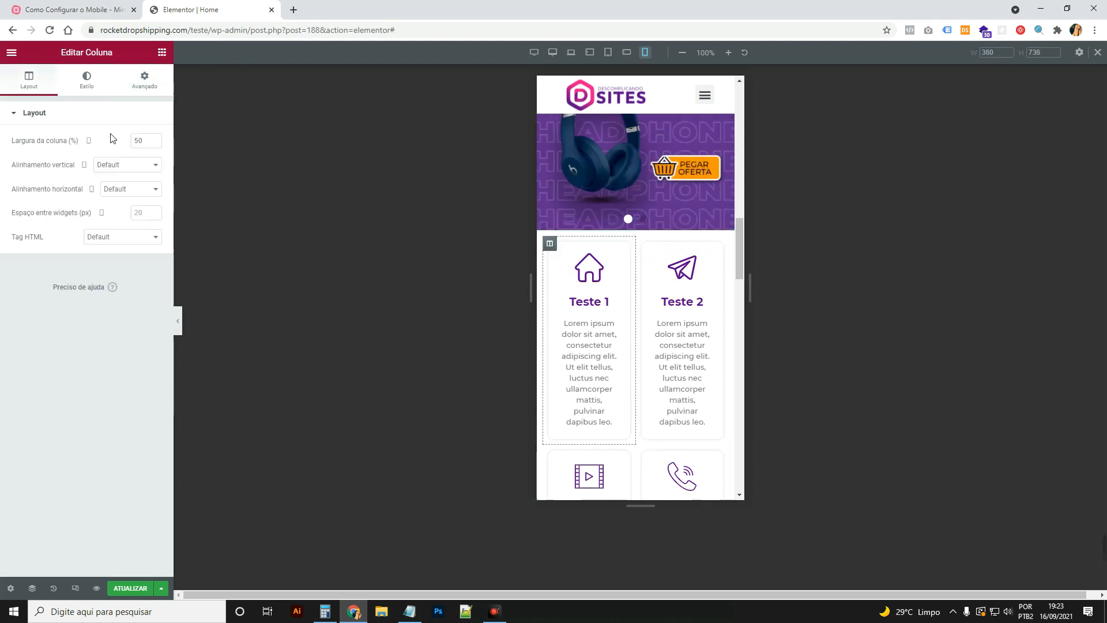
{"action": "left_click", "coordinate": [152, 81]}
{"action": "left_click", "coordinate": [119, 201]}
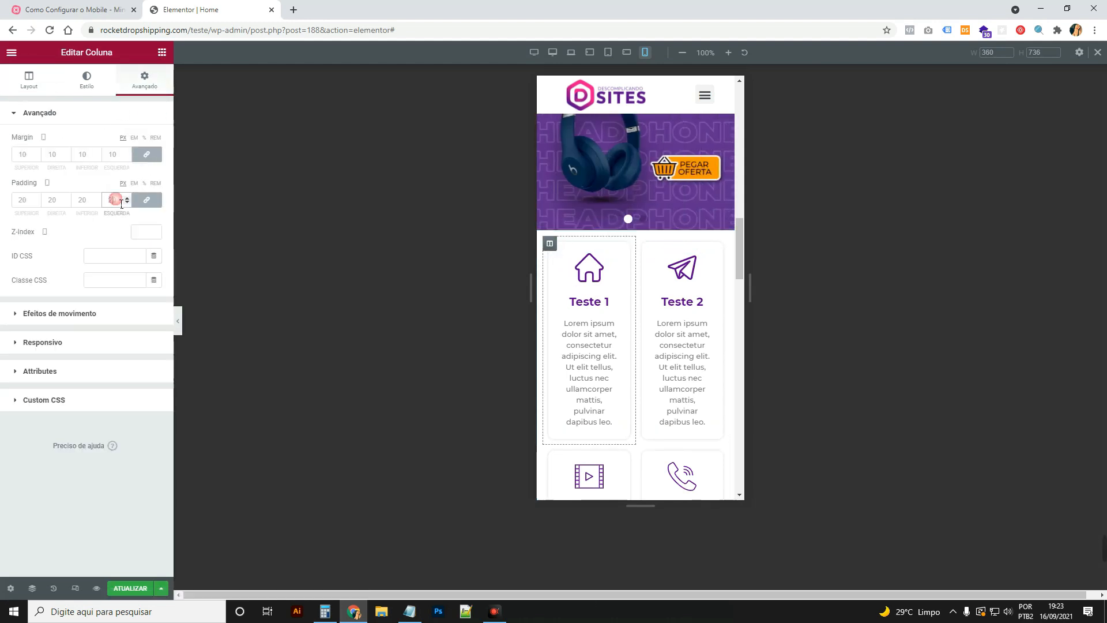
{"action": "type", "text": "10"}
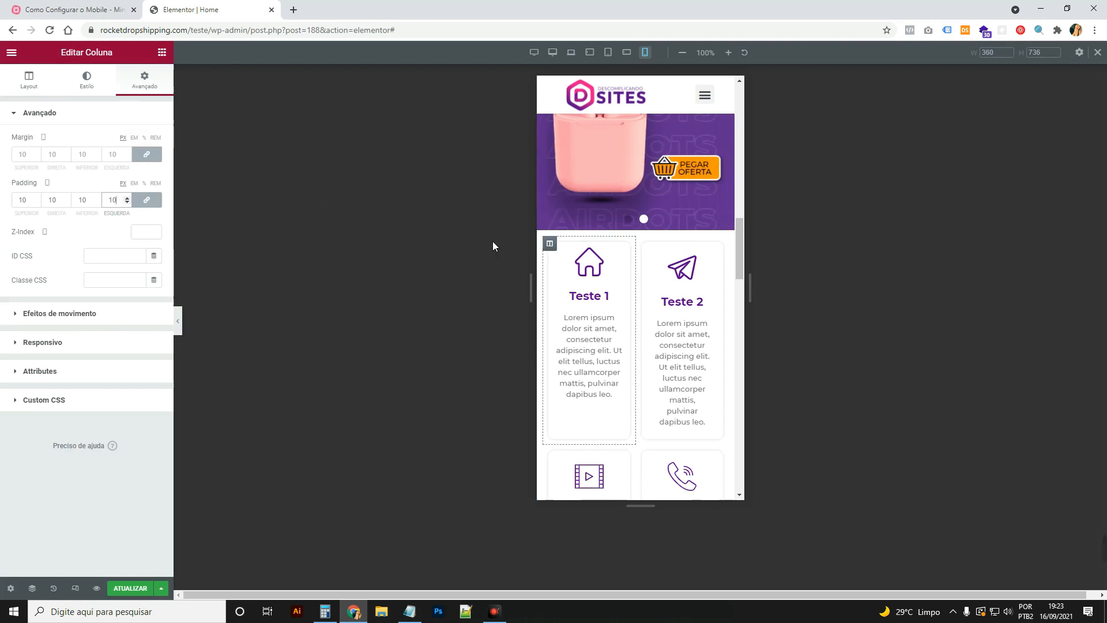
Copy the Teste 1 column and paste its style onto the Teste 2, Teste 3 and Teste 4 columns
{"action": "right_click", "coordinate": [551, 246]}
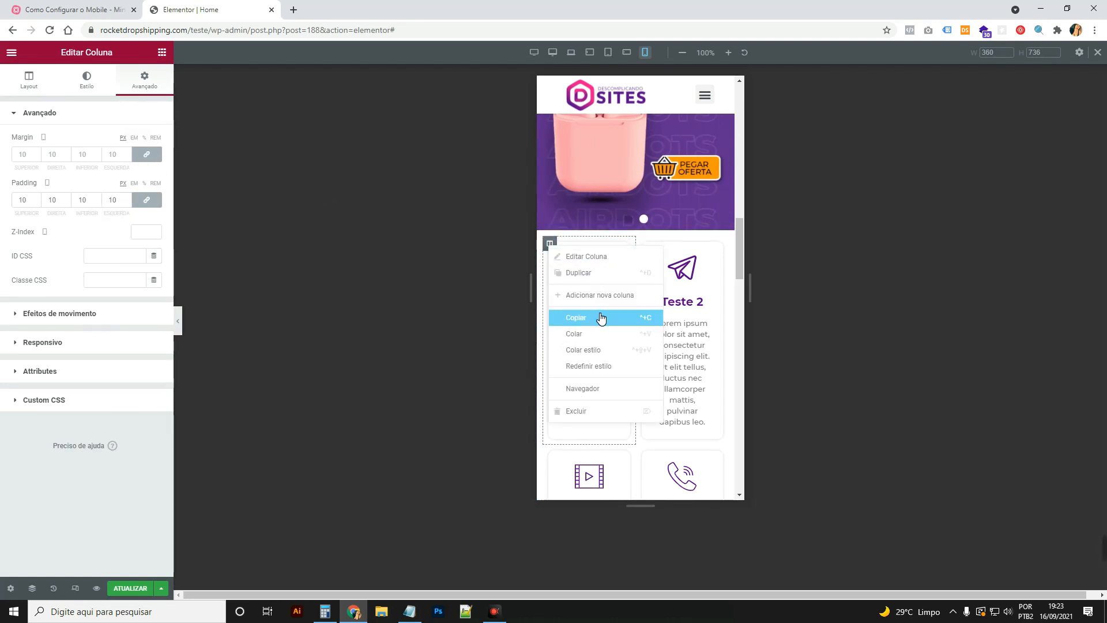
{"action": "left_click", "coordinate": [600, 316]}
{"action": "right_click", "coordinate": [642, 245]}
{"action": "left_click", "coordinate": [709, 348]}
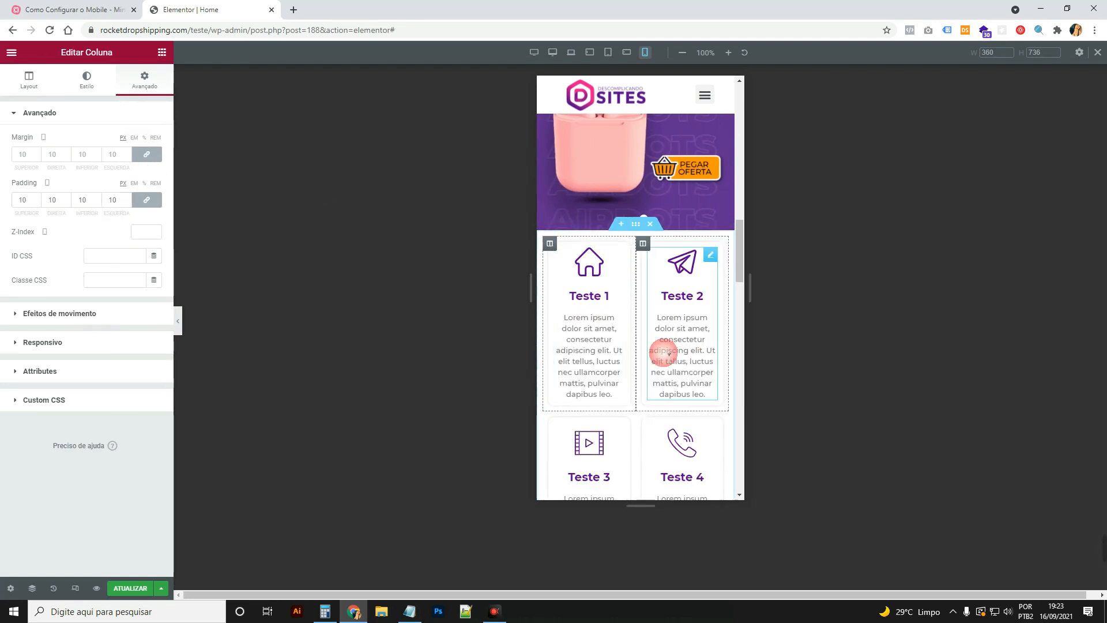
{"action": "scroll", "coordinate": [602, 344], "scroll_direction": "down", "scroll_amount": 2}
{"action": "right_click", "coordinate": [556, 308]}
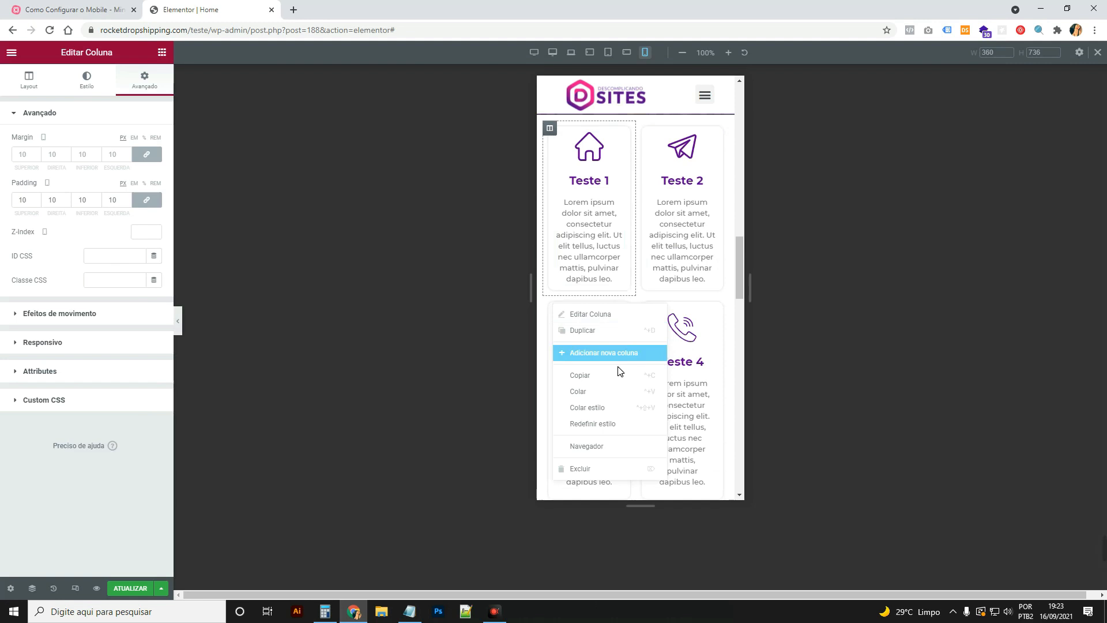
{"action": "left_click", "coordinate": [630, 408]}
{"action": "right_click", "coordinate": [643, 305]}
{"action": "left_click", "coordinate": [706, 410]}
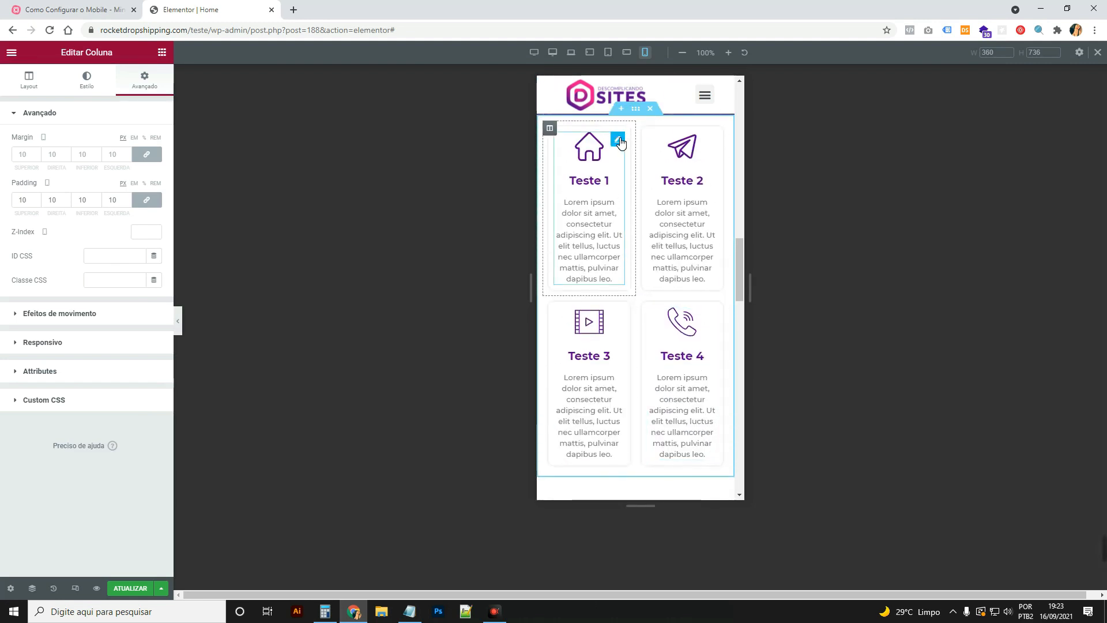
Set the mobile font size of the Teste 1 card's description to 12 px
{"action": "left_click", "coordinate": [618, 140]}
{"action": "left_click", "coordinate": [92, 78]}
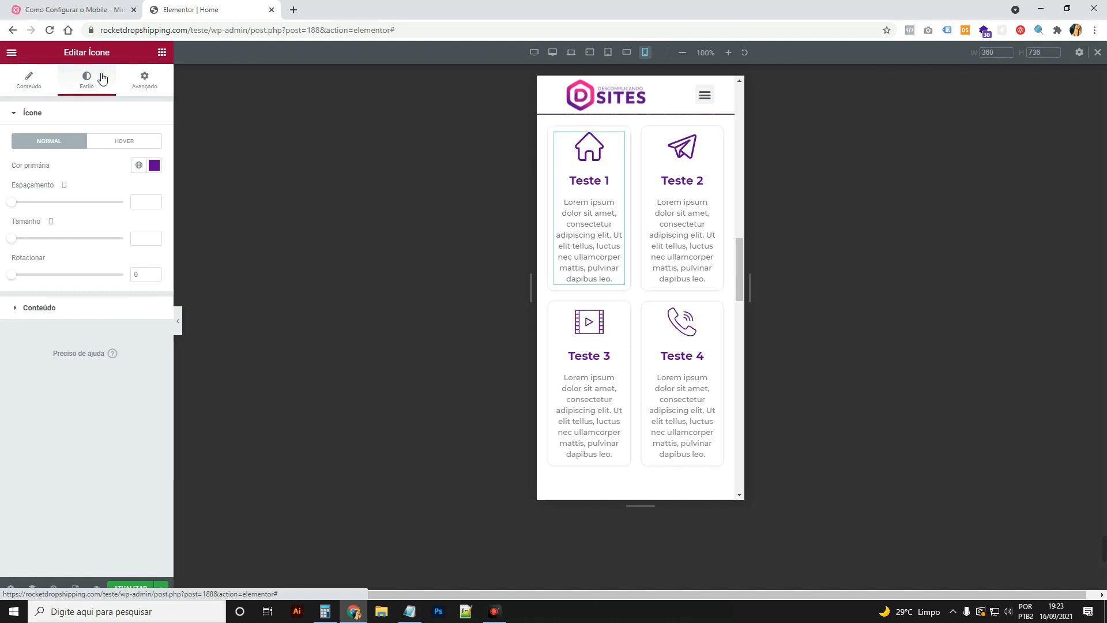
{"action": "left_click", "coordinate": [55, 307]}
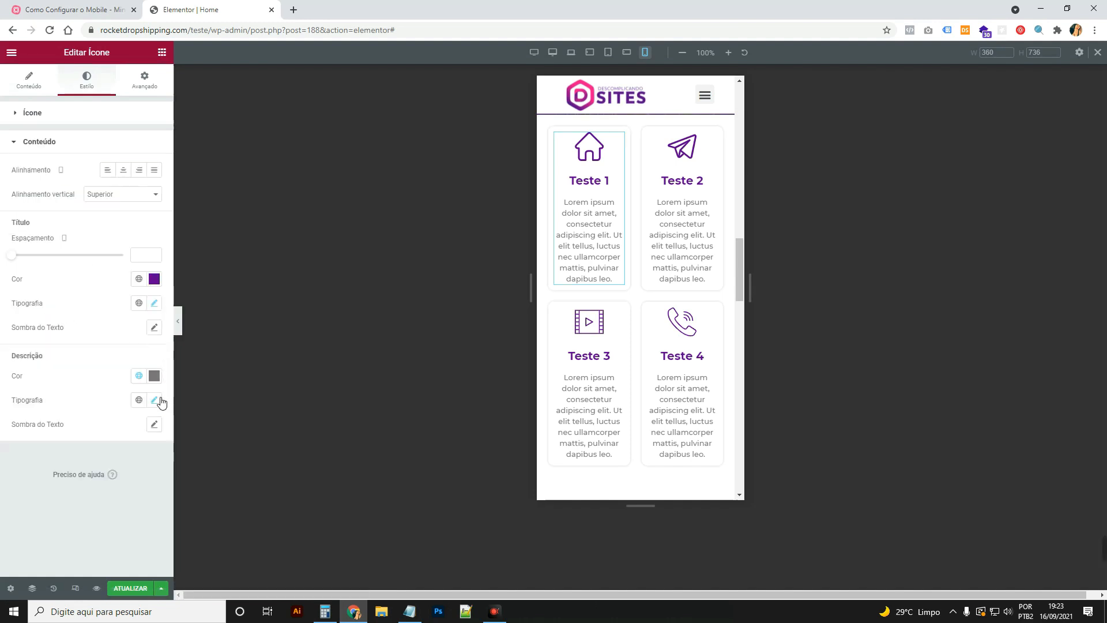
{"action": "left_click", "coordinate": [154, 400]}
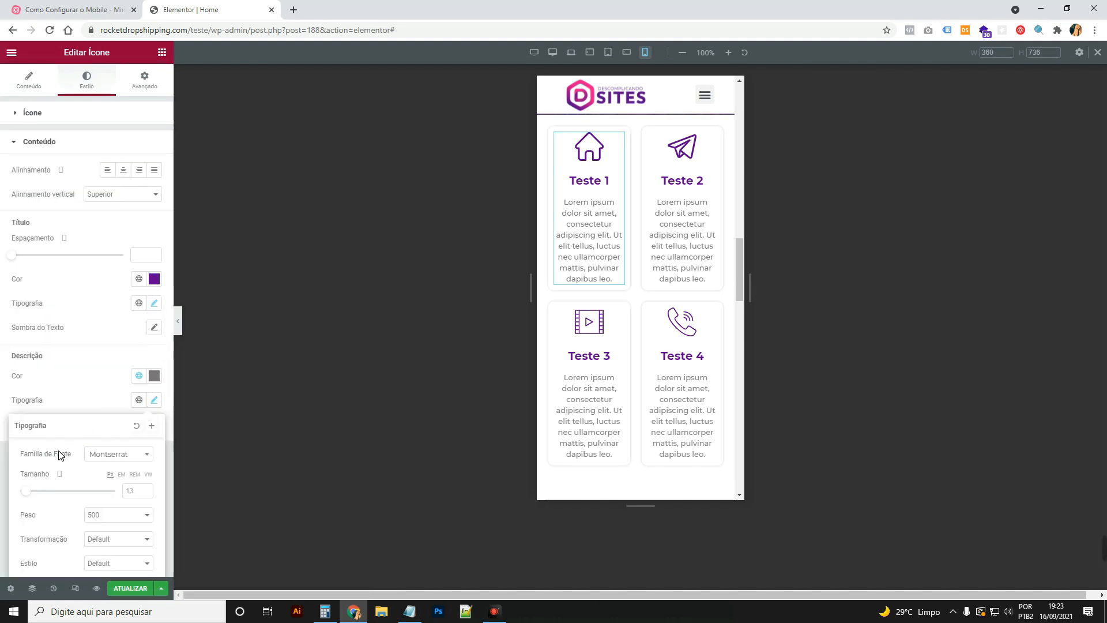
{"action": "left_click", "coordinate": [140, 493]}
{"action": "type", "text": "12"}
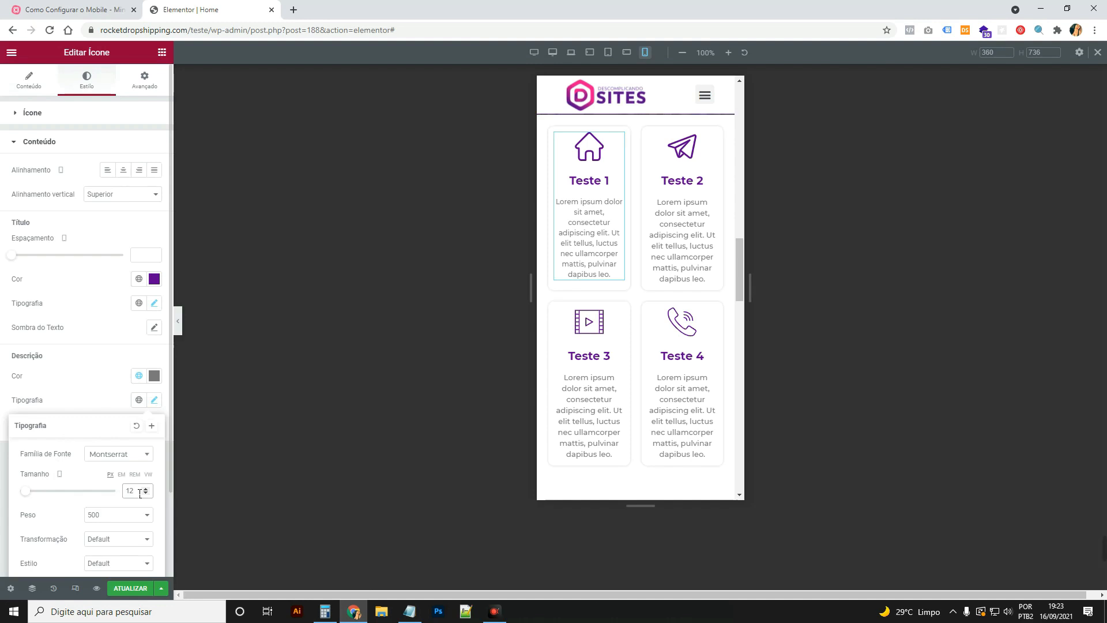
Copy the Teste 1 icon widget and paste its style onto the Teste 2, Teste 3 and Teste 4 widgets
{"action": "right_click", "coordinate": [591, 185]}
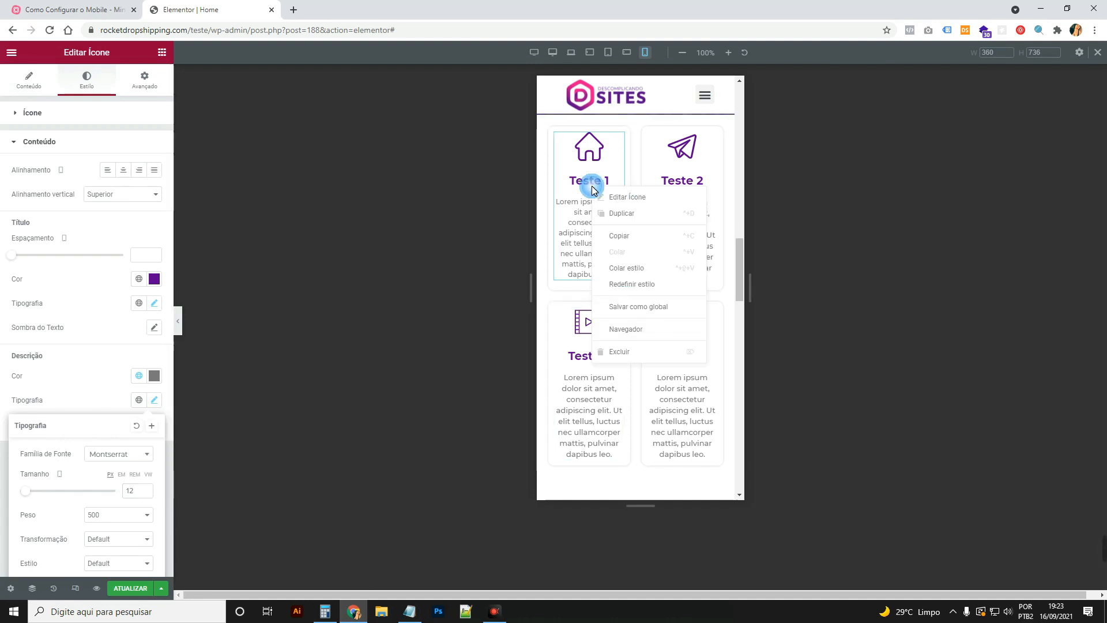
{"action": "left_click", "coordinate": [644, 236]}
{"action": "right_click", "coordinate": [670, 201]}
{"action": "left_click", "coordinate": [729, 283]}
{"action": "scroll", "coordinate": [642, 346], "scroll_direction": "down", "scroll_amount": 1}
{"action": "right_click", "coordinate": [593, 365]}
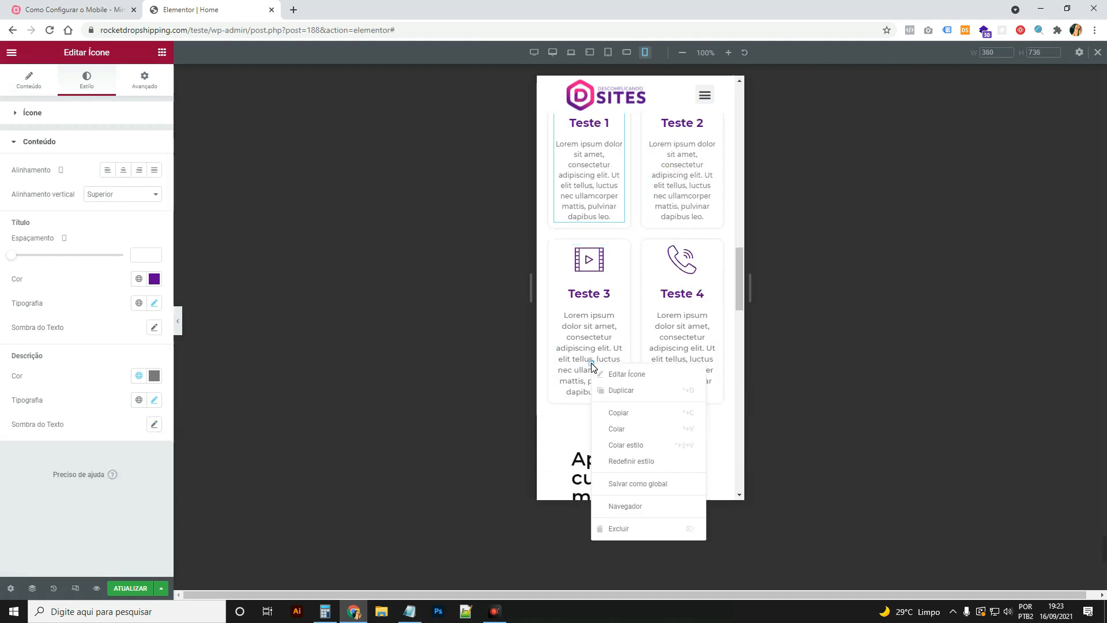
{"action": "left_click", "coordinate": [647, 444]}
{"action": "right_click", "coordinate": [665, 346]}
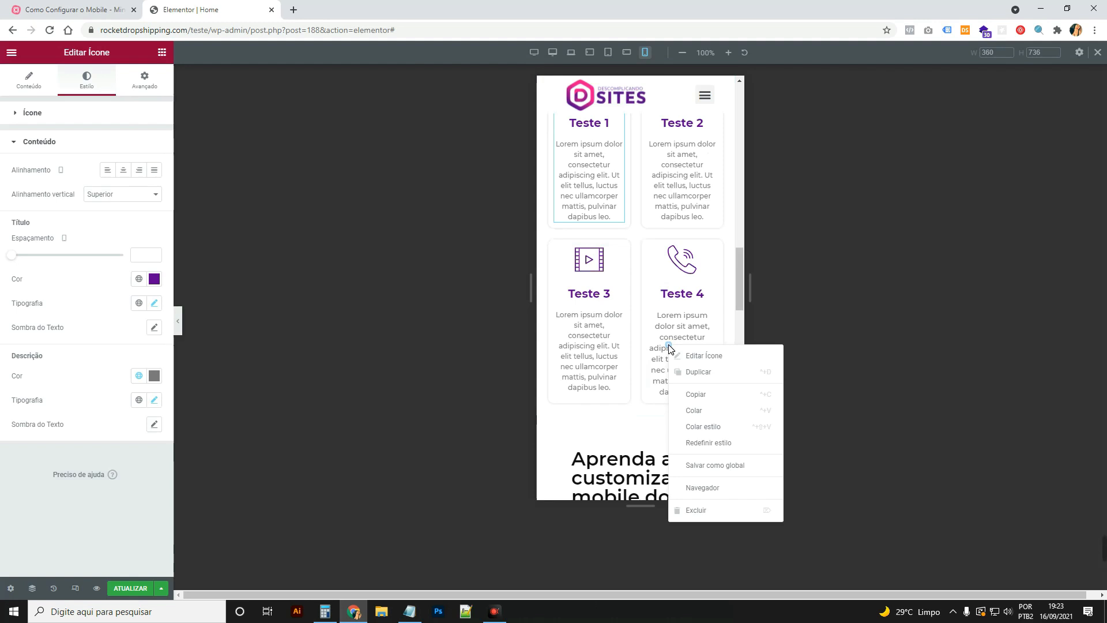
{"action": "left_click", "coordinate": [722, 419]}
Review the mobile card grid with the editing panel hidden, and compare the "Aprenda a customizar" section in desktop and mobile views
{"action": "scroll", "coordinate": [665, 321], "scroll_direction": "up", "scroll_amount": 2}
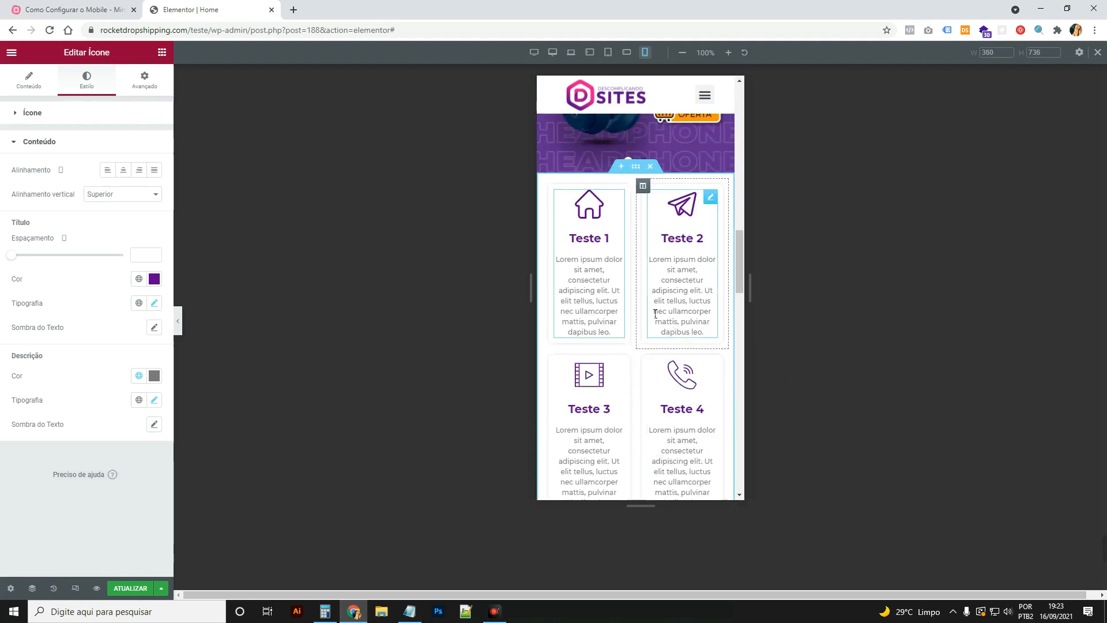
{"action": "left_click", "coordinate": [180, 321]}
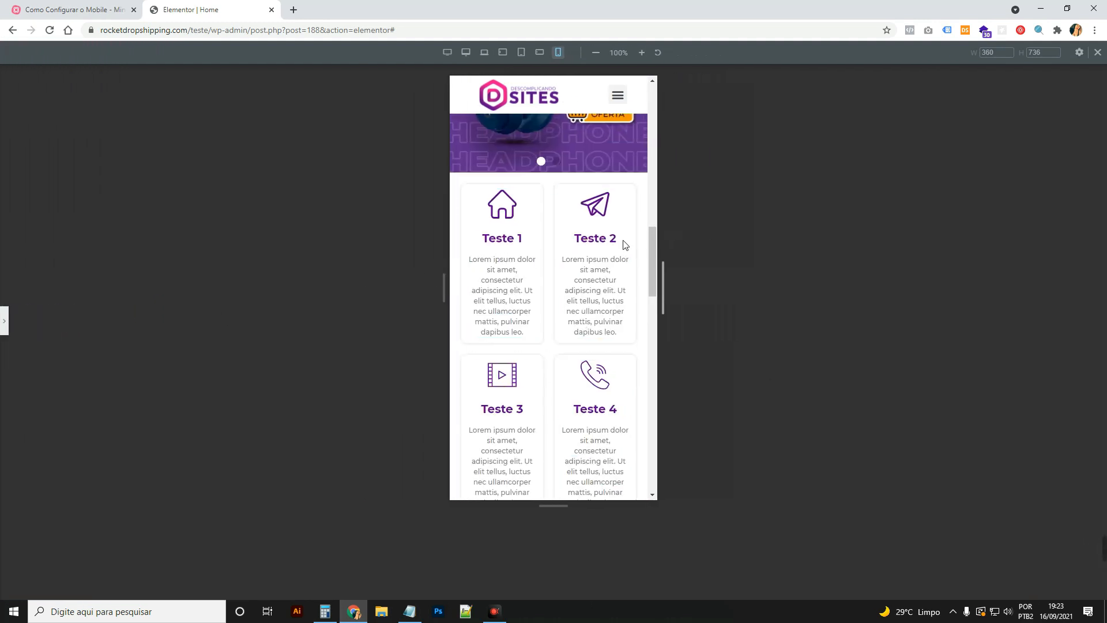
{"action": "scroll", "coordinate": [576, 255], "scroll_direction": "down", "scroll_amount": 1}
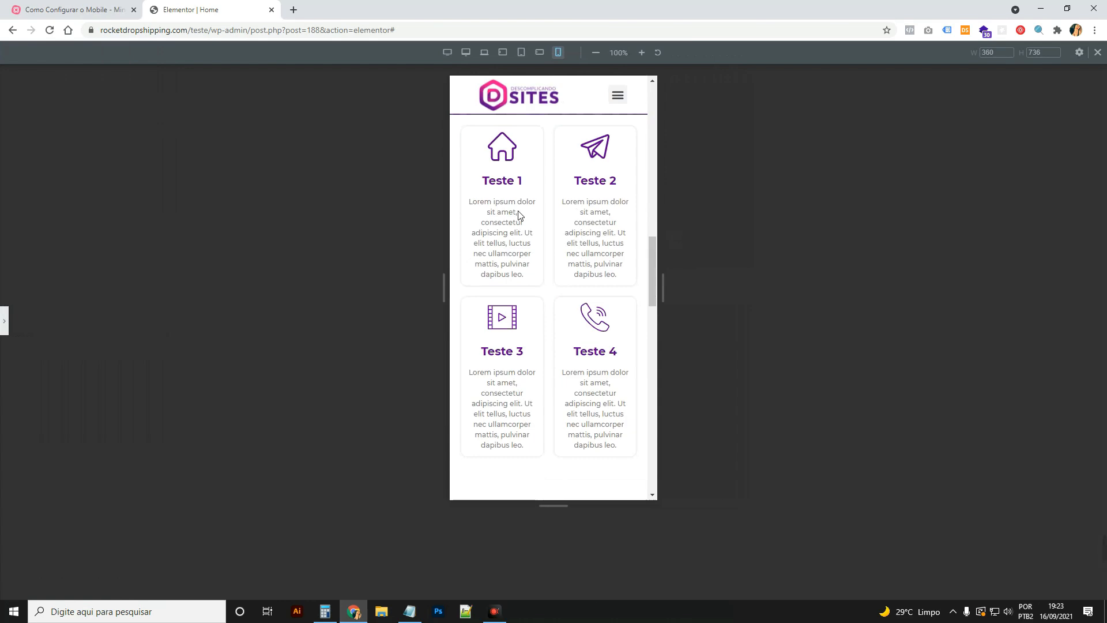
{"action": "left_click", "coordinate": [7, 321]}
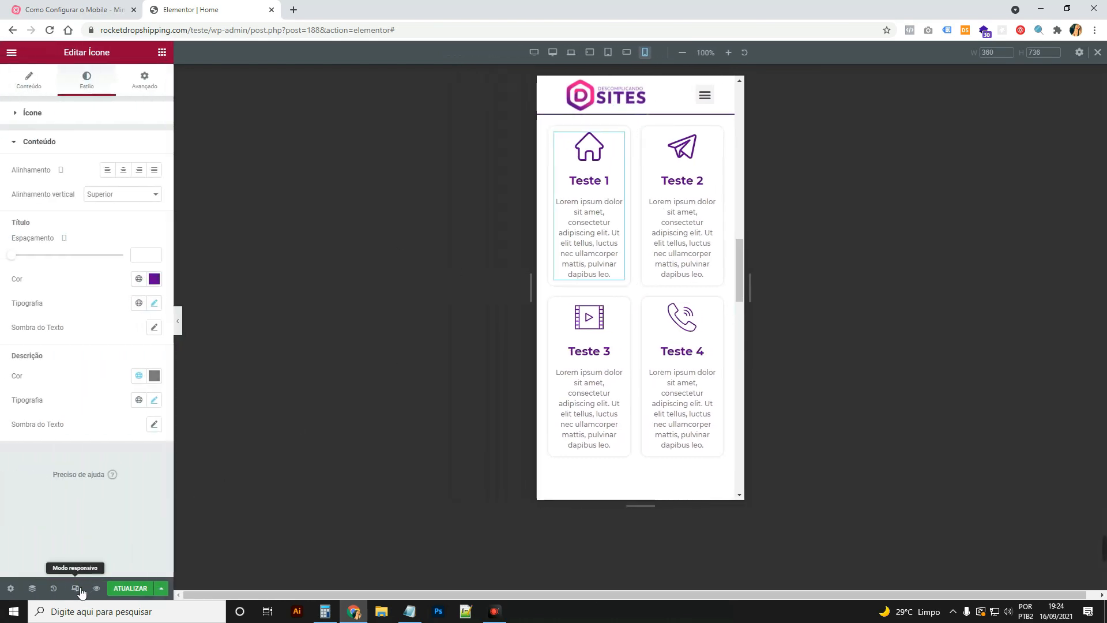
{"action": "left_click", "coordinate": [75, 587]}
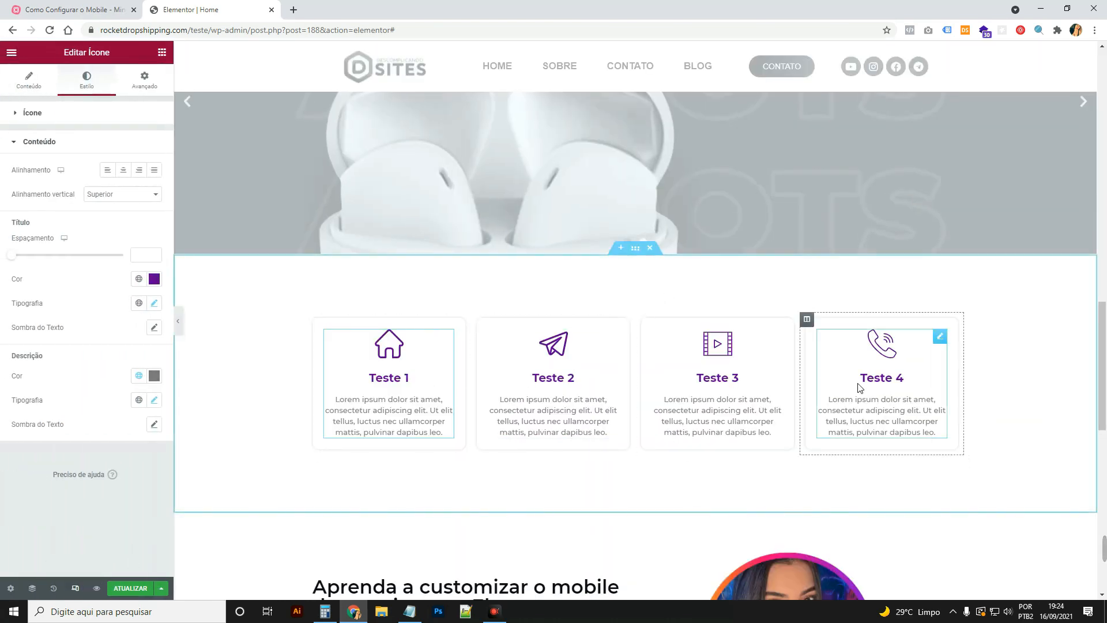
{"action": "scroll", "coordinate": [826, 371], "scroll_direction": "down", "scroll_amount": 5}
{"action": "left_click", "coordinate": [75, 587]}
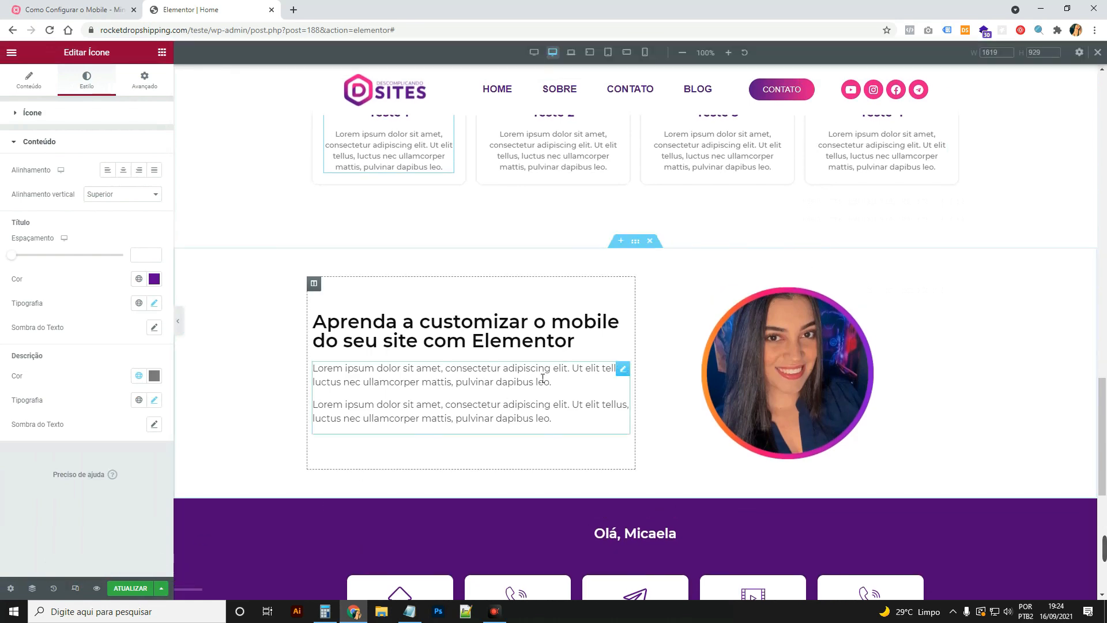
{"action": "left_click", "coordinate": [644, 52]}
{"action": "scroll", "coordinate": [665, 265], "scroll_direction": "up", "scroll_amount": 11}
{"action": "scroll", "coordinate": [650, 322], "scroll_direction": "down", "scroll_amount": 10}
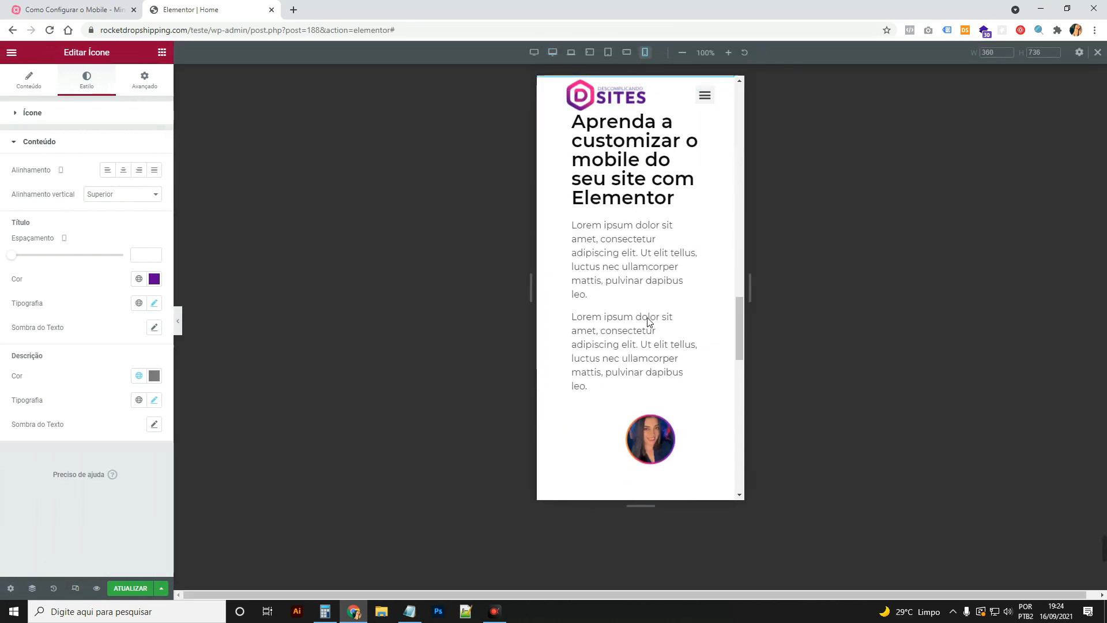
Set the mobile padding of the "Aprenda a customizar" section to 20 px on all sides
{"action": "scroll", "coordinate": [653, 323], "scroll_direction": "up", "scroll_amount": 3}
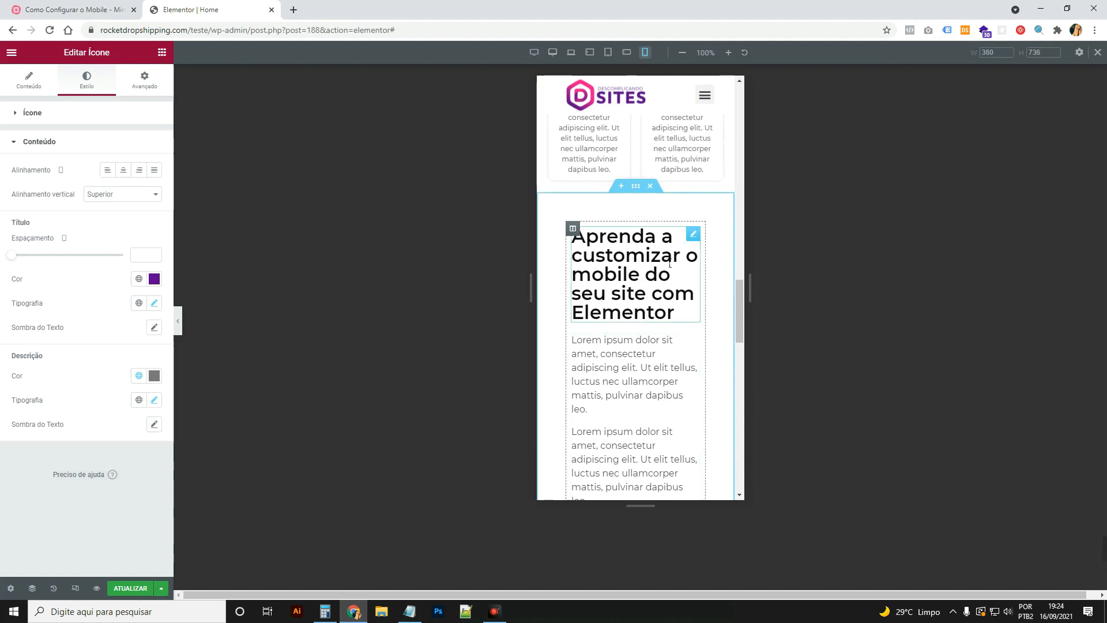
{"action": "left_click", "coordinate": [638, 187]}
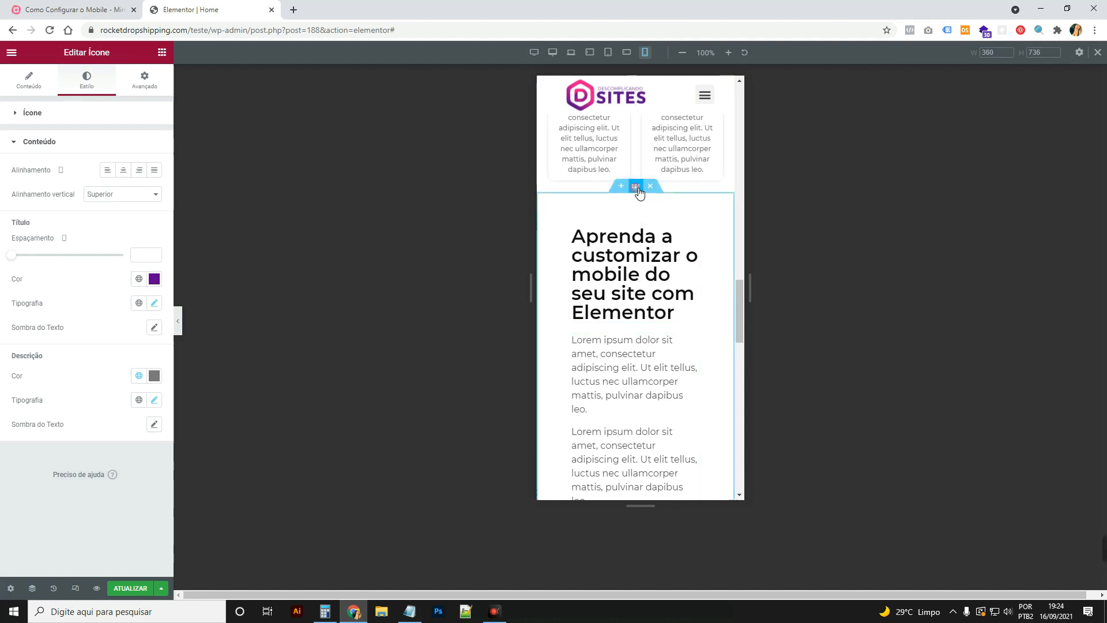
{"action": "left_click", "coordinate": [140, 92]}
{"action": "left_click", "coordinate": [115, 199]}
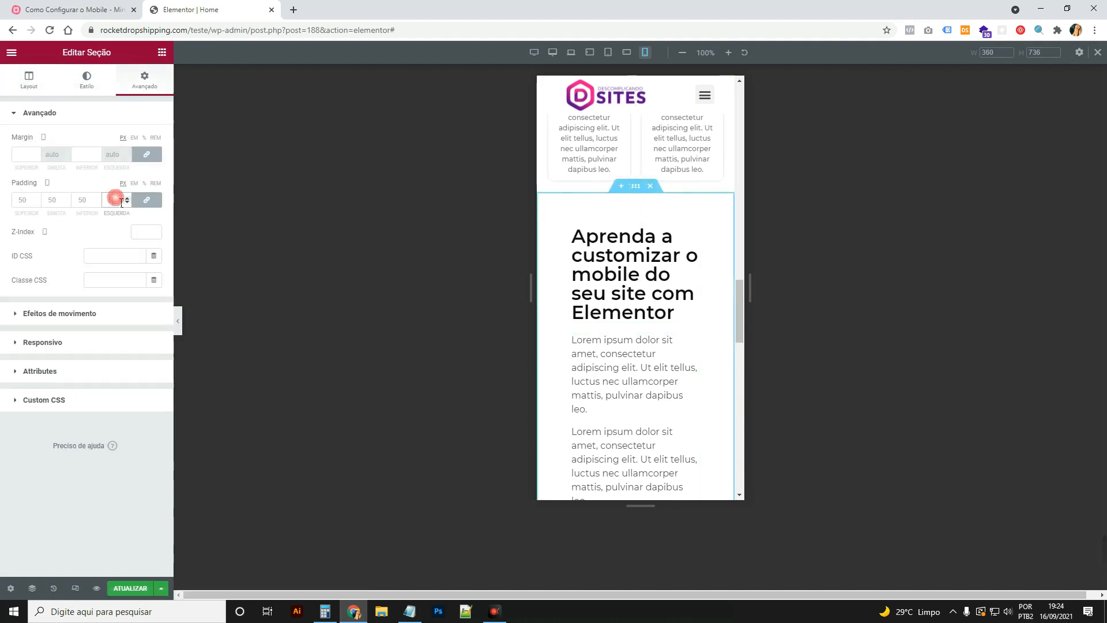
{"action": "type", "text": "20"}
Reduce the mobile font size of the "Aprenda a customizar" heading and center-align it
{"action": "left_click", "coordinate": [657, 294]}
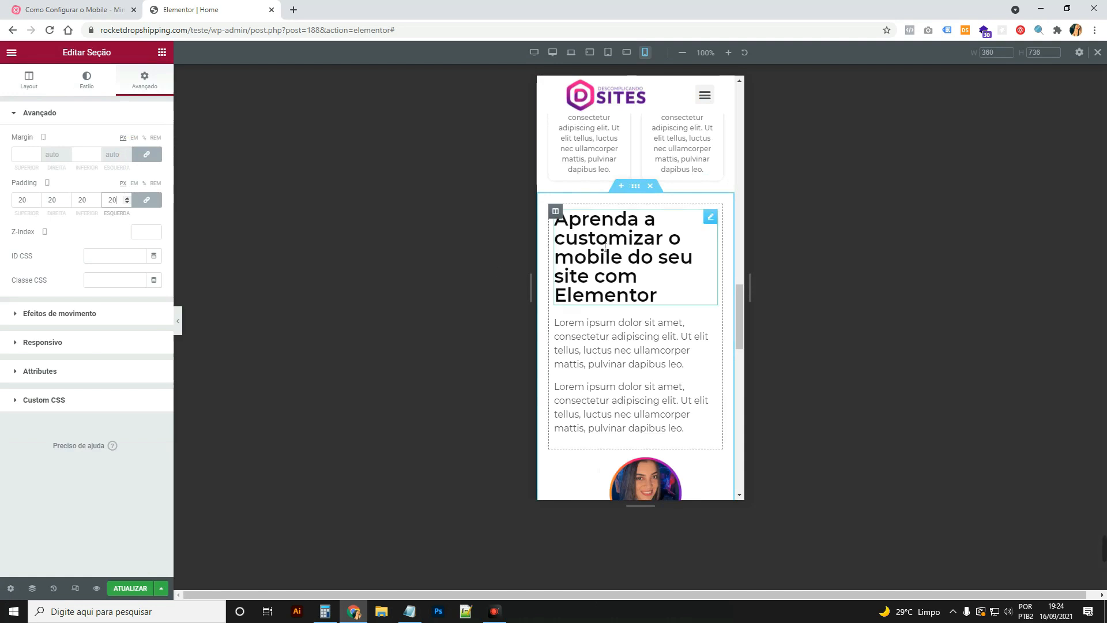
{"action": "left_click", "coordinate": [84, 82]}
{"action": "left_click", "coordinate": [154, 164]}
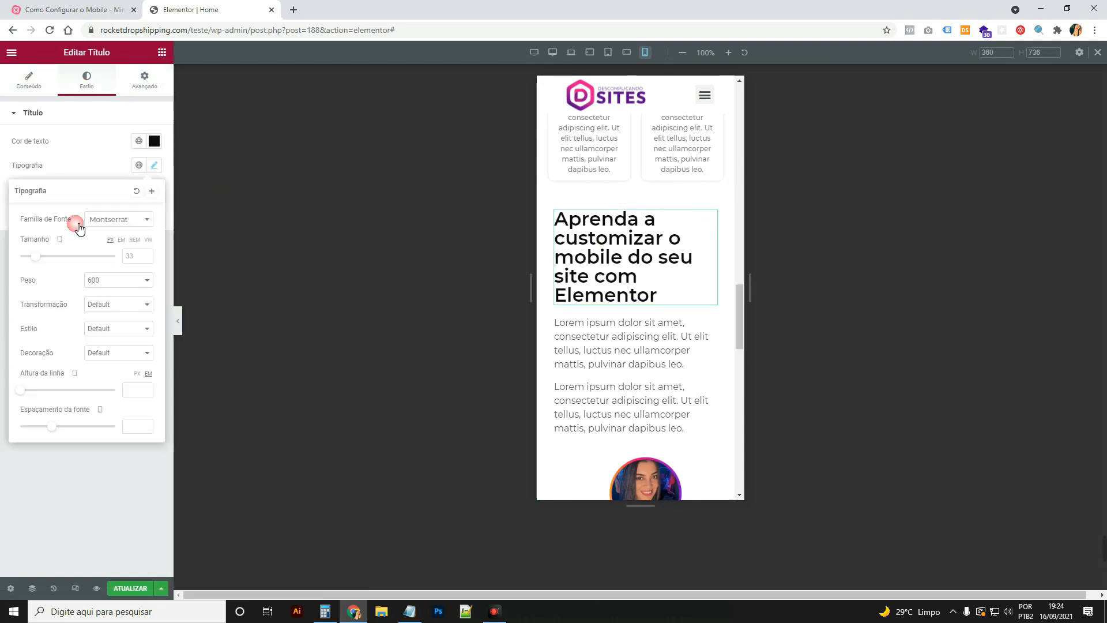
{"action": "left_click_drag", "start_coordinate": [40, 262], "coordinate": [37, 260]}
{"action": "left_click", "coordinate": [29, 81]}
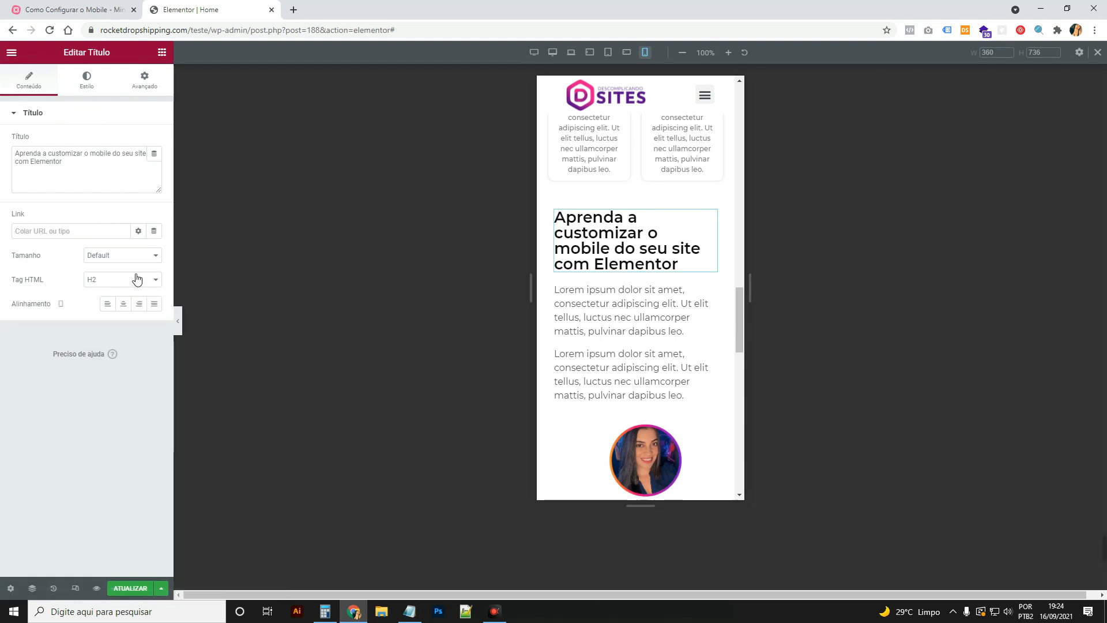
{"action": "left_click", "coordinate": [131, 305]}
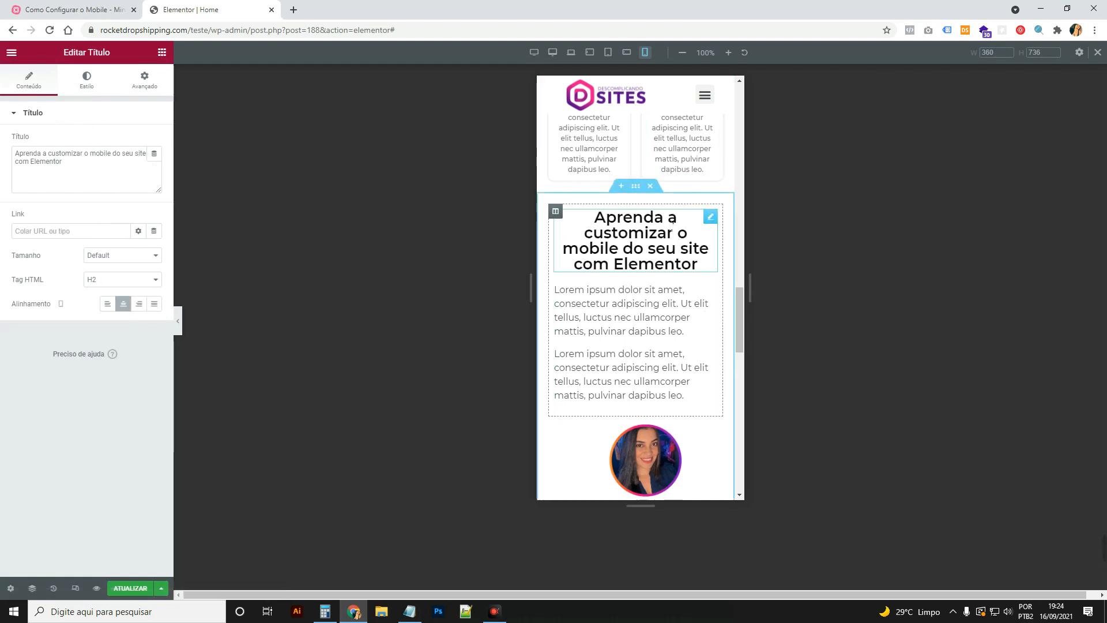
Check the round portrait image's margin settings in desktop view and return to the image in mobile view
{"action": "scroll", "coordinate": [671, 231], "scroll_direction": "down", "scroll_amount": 3}
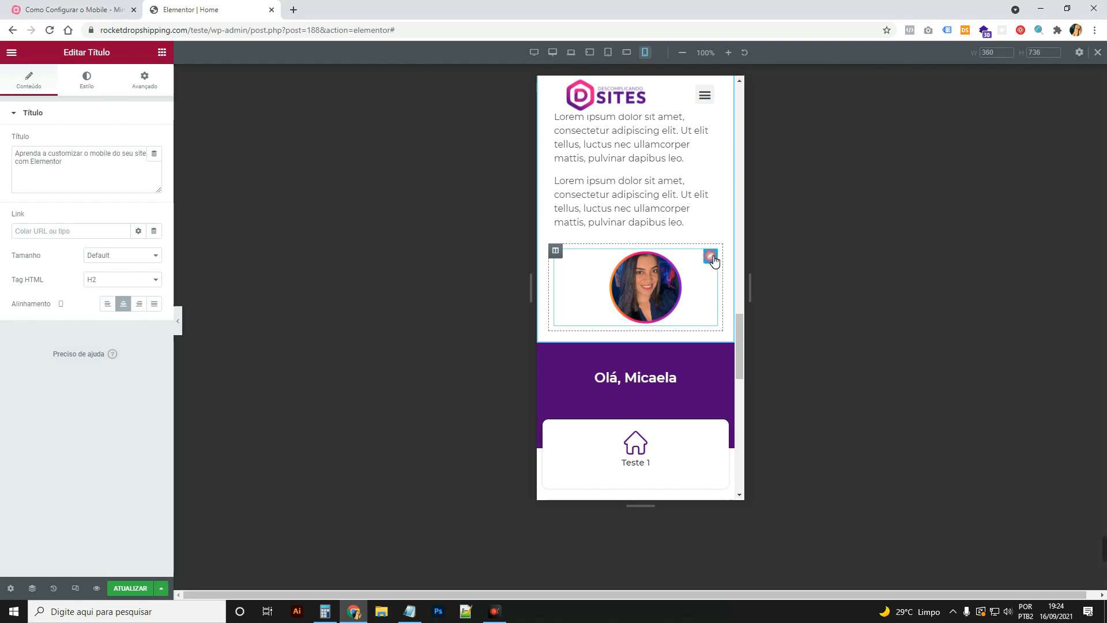
{"action": "left_click", "coordinate": [711, 257]}
{"action": "left_click", "coordinate": [89, 586]}
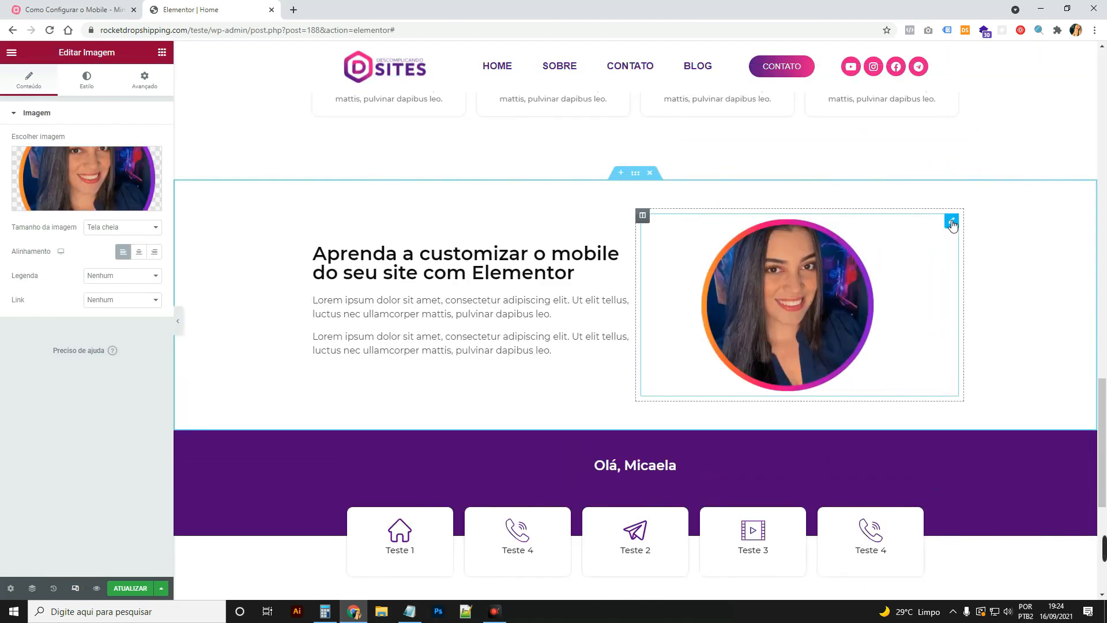
{"action": "left_click", "coordinate": [144, 81]}
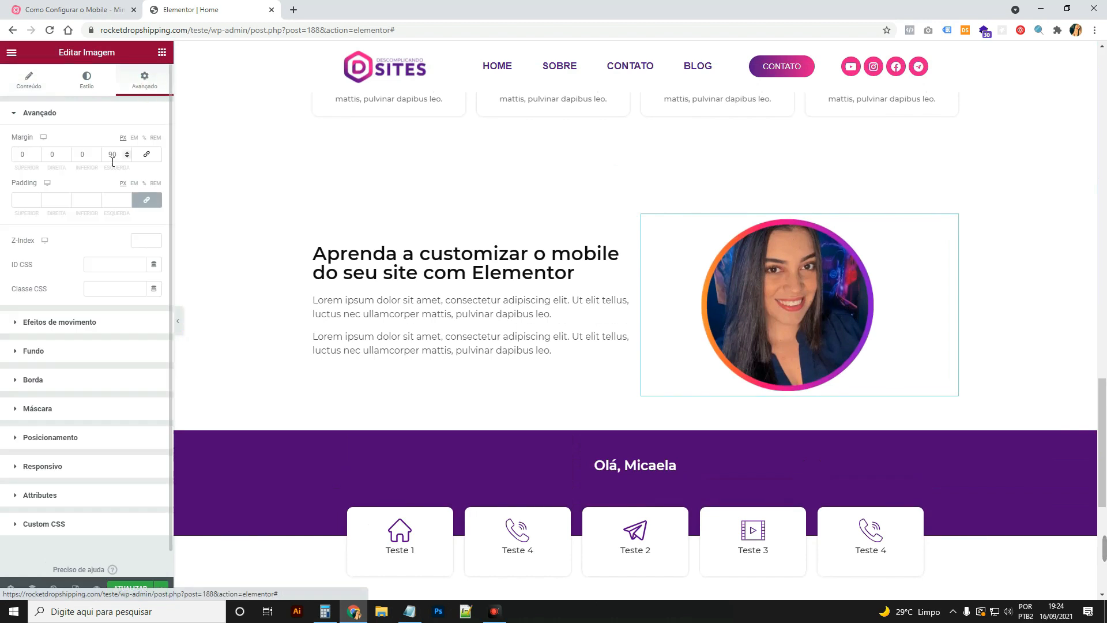
{"action": "left_click", "coordinate": [125, 157]}
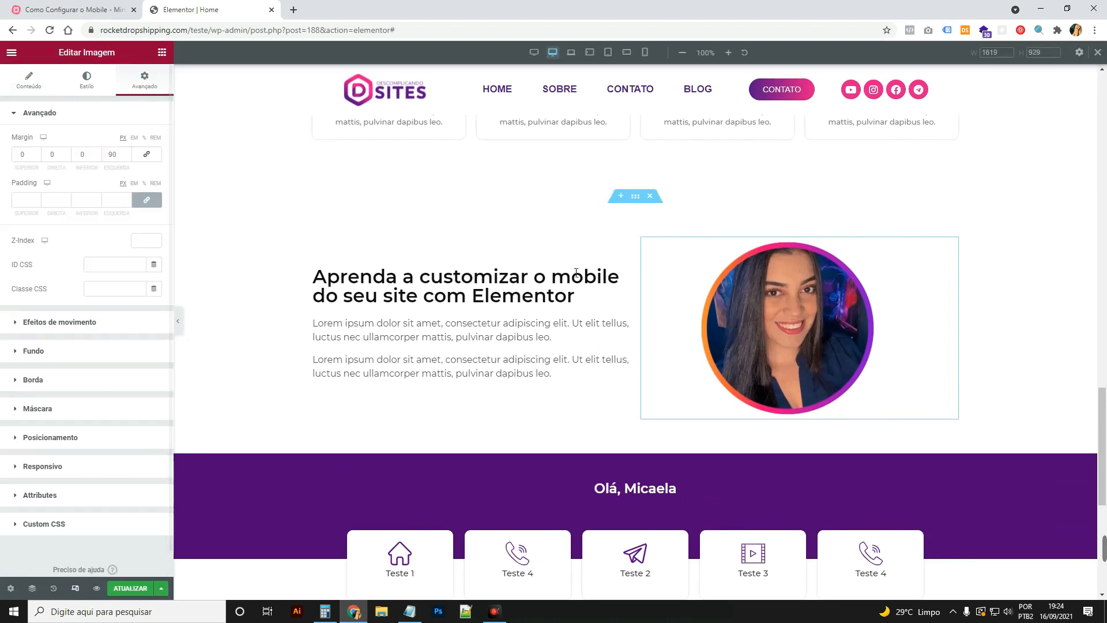
{"action": "left_click", "coordinate": [644, 52]}
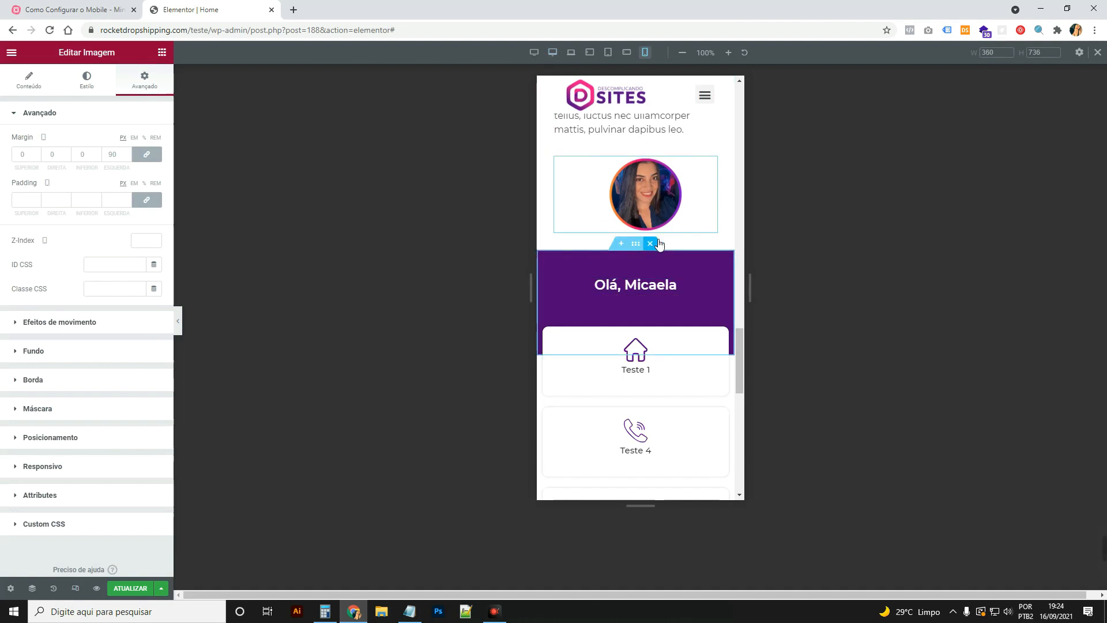
{"action": "scroll", "coordinate": [632, 288], "scroll_direction": "up", "scroll_amount": 2}
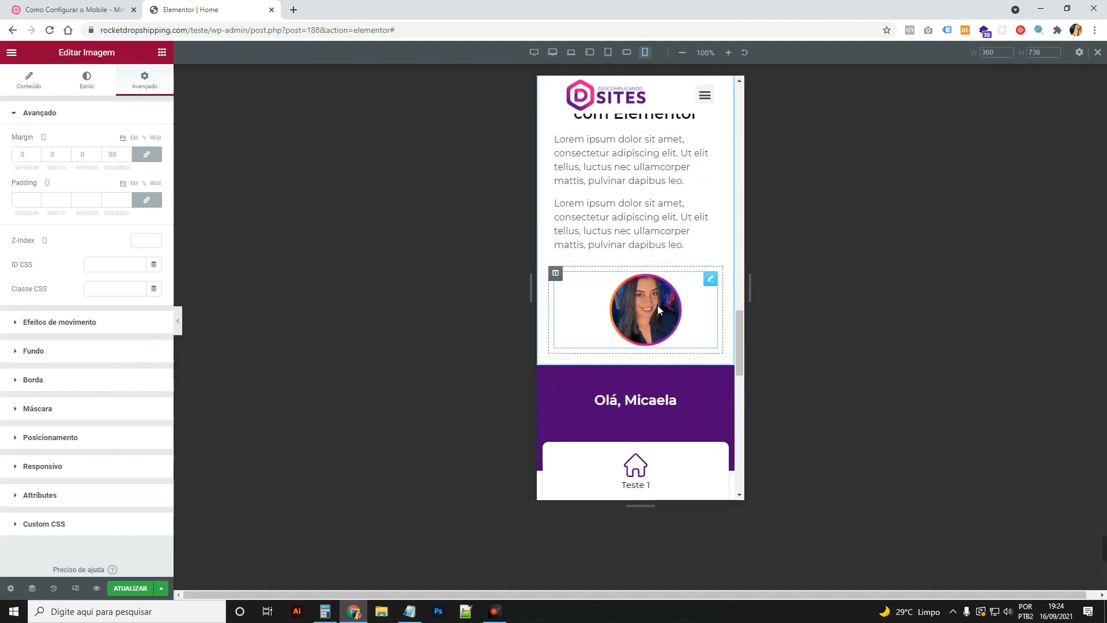
{"action": "right_click", "coordinate": [233, 189]}
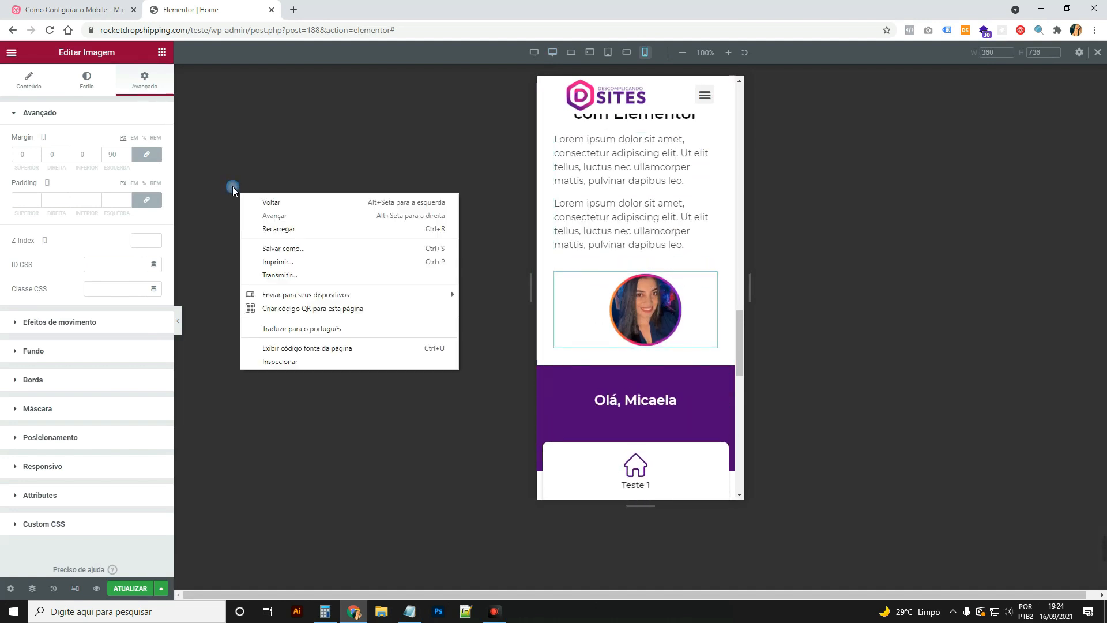
Set the round portrait image's mobile left margin to 0 and center-align the image
{"action": "left_click", "coordinate": [123, 156]}
{"action": "type", "text": "0"}
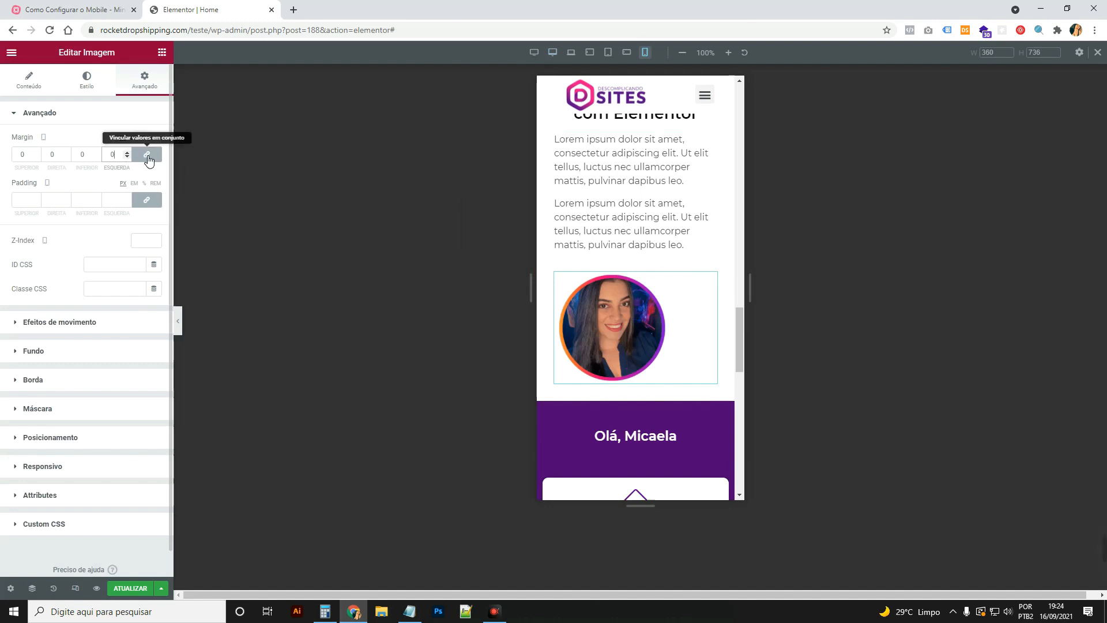
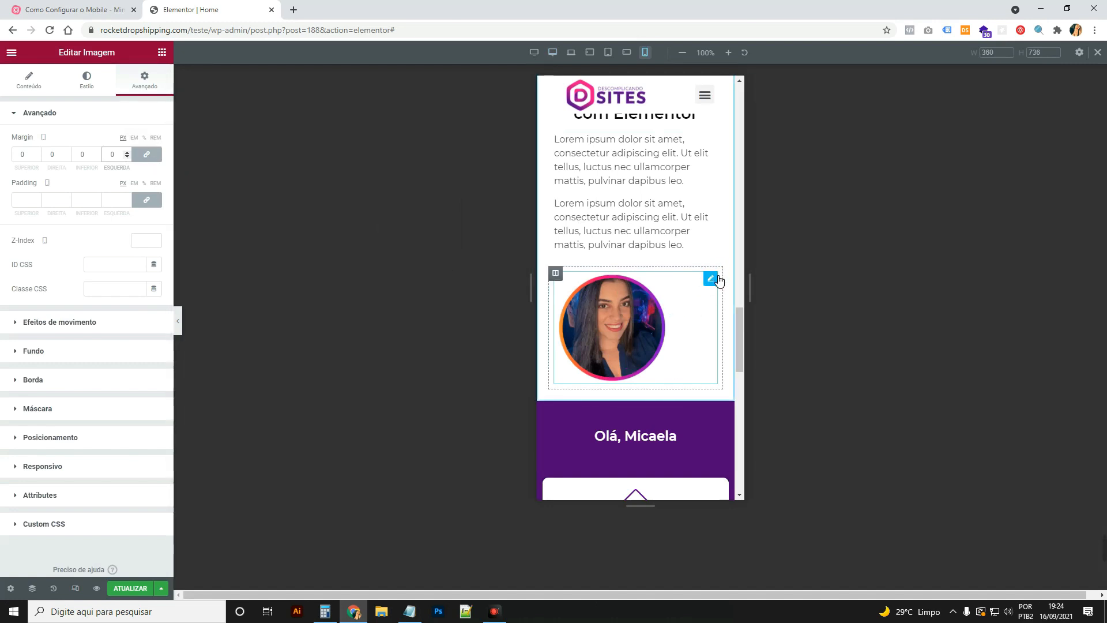
{"action": "left_click", "coordinate": [92, 91]}
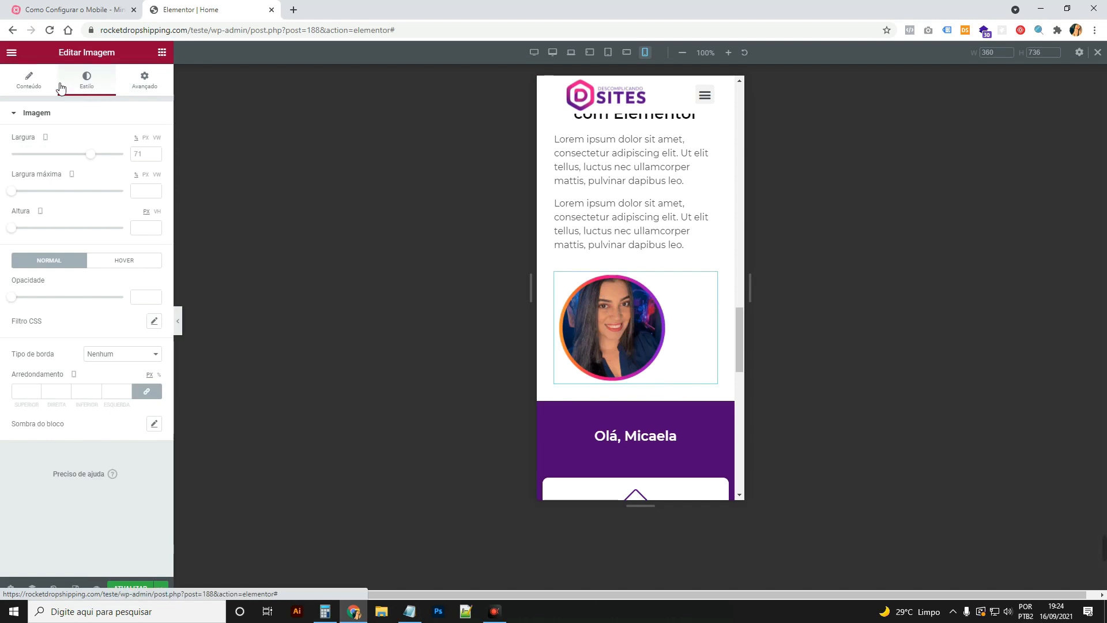
{"action": "left_click", "coordinate": [40, 83]}
{"action": "left_click", "coordinate": [138, 251]}
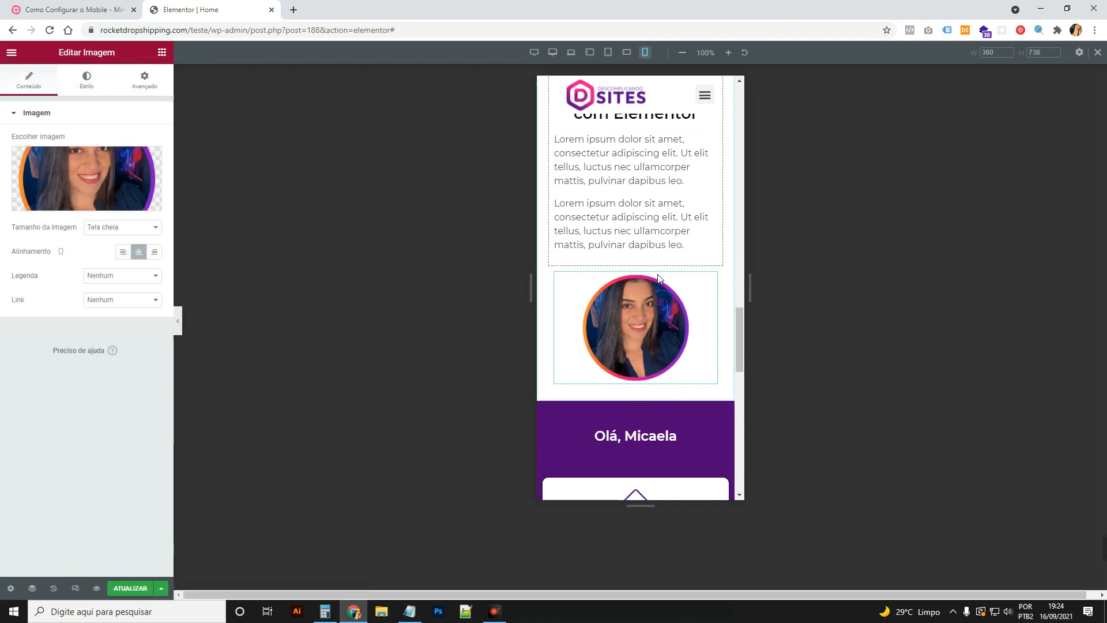
Enable reversed columns on mobile for the "Aprenda a customizar" section
{"action": "scroll", "coordinate": [662, 312], "scroll_direction": "up", "scroll_amount": 2}
{"action": "left_click", "coordinate": [637, 154]}
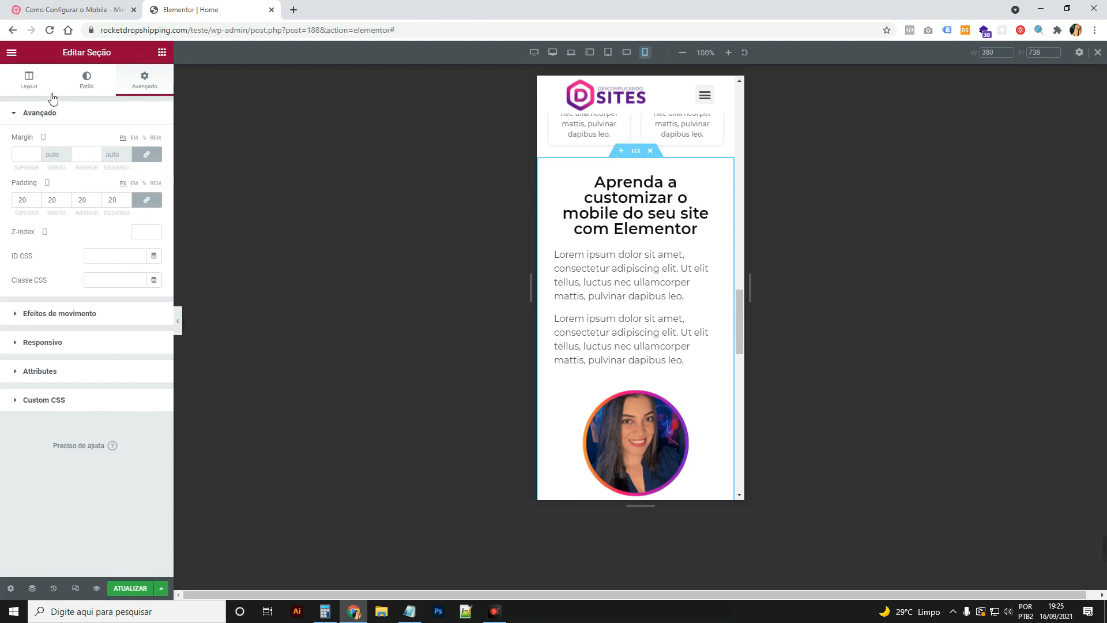
{"action": "left_click", "coordinate": [73, 344]}
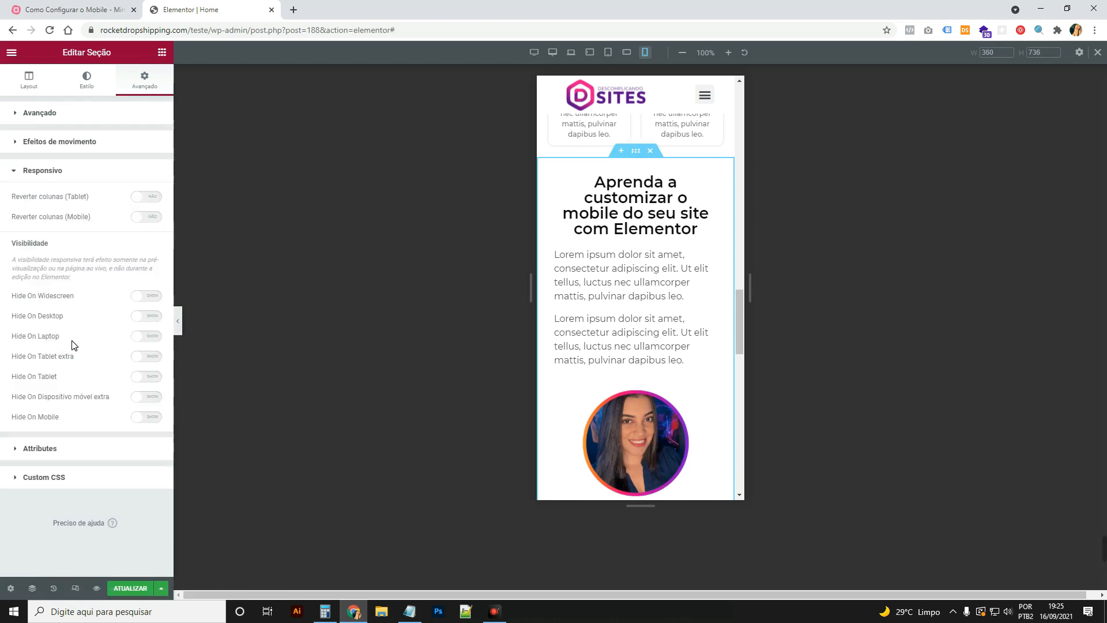
{"action": "left_click", "coordinate": [147, 216]}
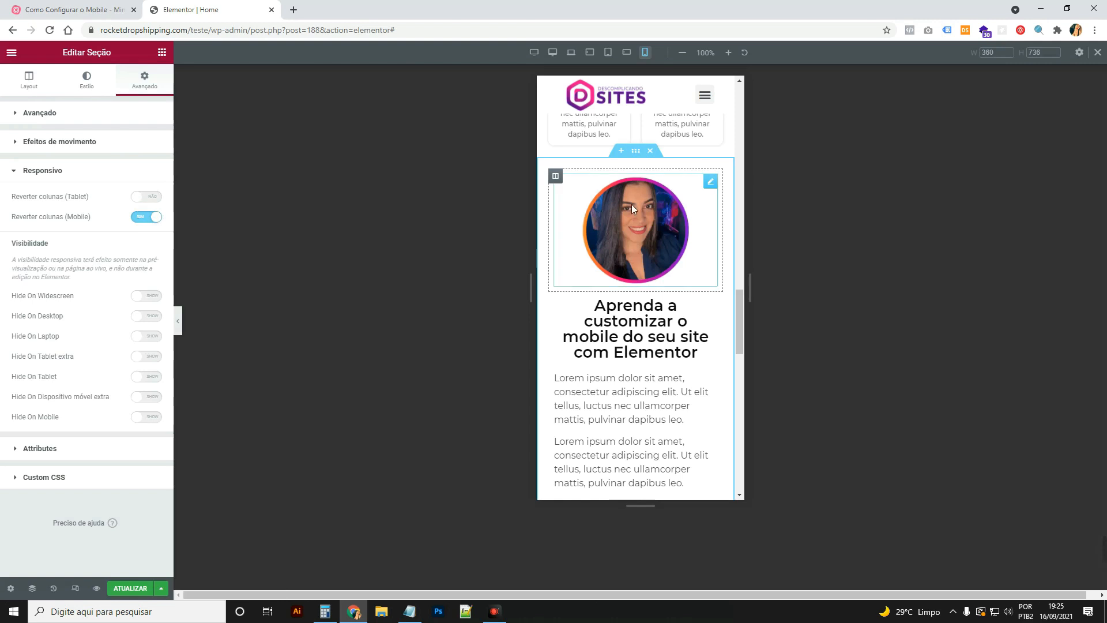
Examine how the five icon cards below the purple greeting banner stack on mobile, and open the Teste 1 column's layout settings
{"action": "scroll", "coordinate": [640, 260], "scroll_direction": "down", "scroll_amount": 2}
{"action": "scroll", "coordinate": [654, 337], "scroll_direction": "down", "scroll_amount": 7}
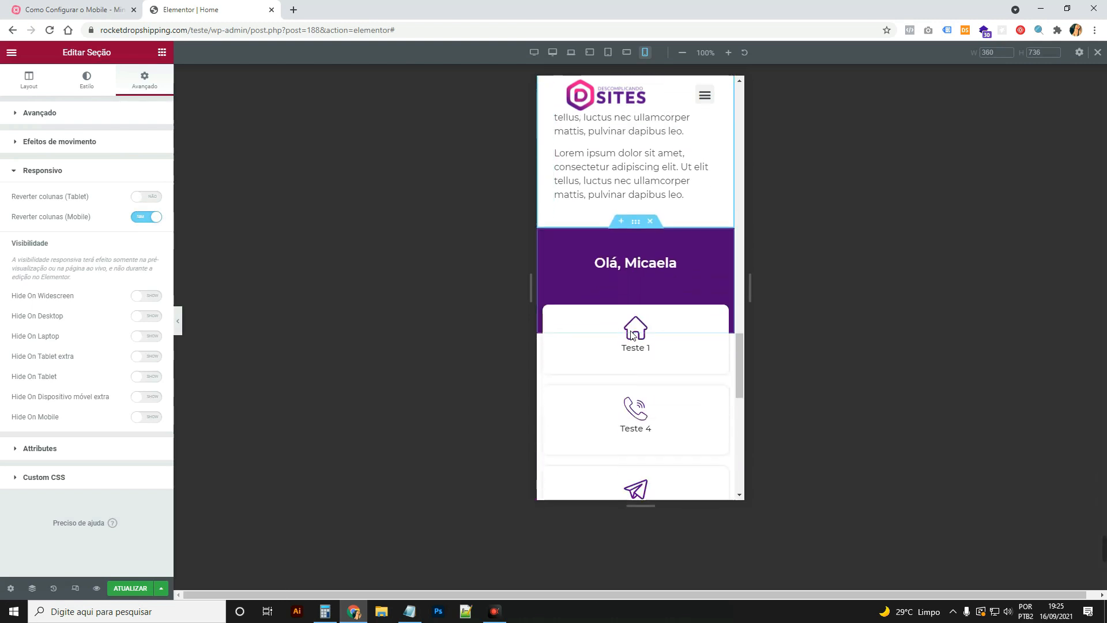
{"action": "scroll", "coordinate": [621, 381], "scroll_direction": "down", "scroll_amount": 1}
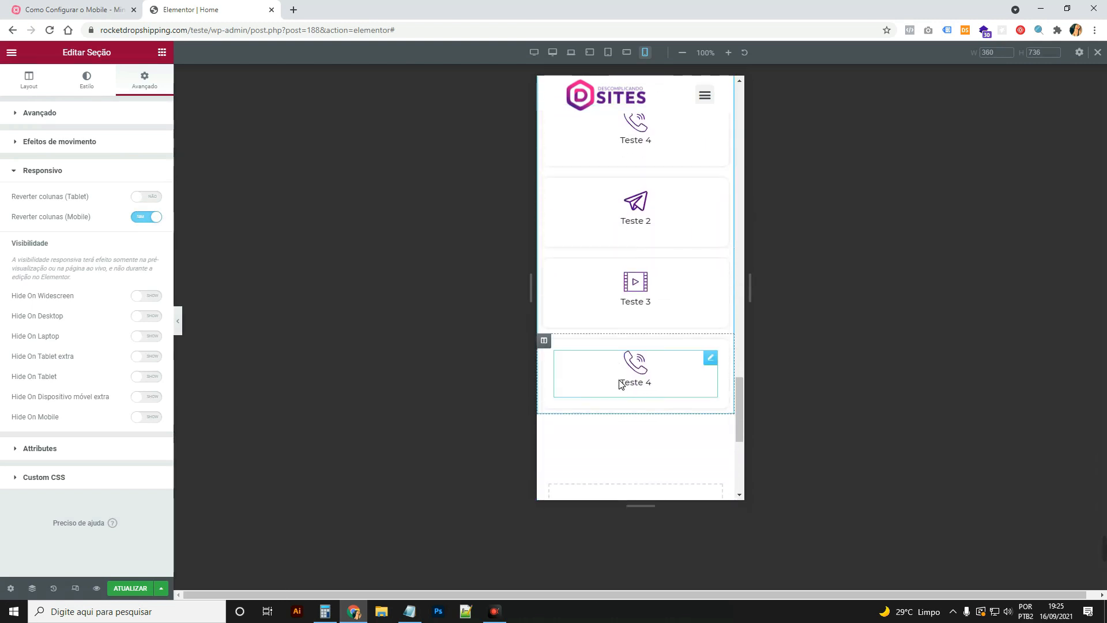
{"action": "scroll", "coordinate": [646, 355], "scroll_direction": "up", "scroll_amount": 5}
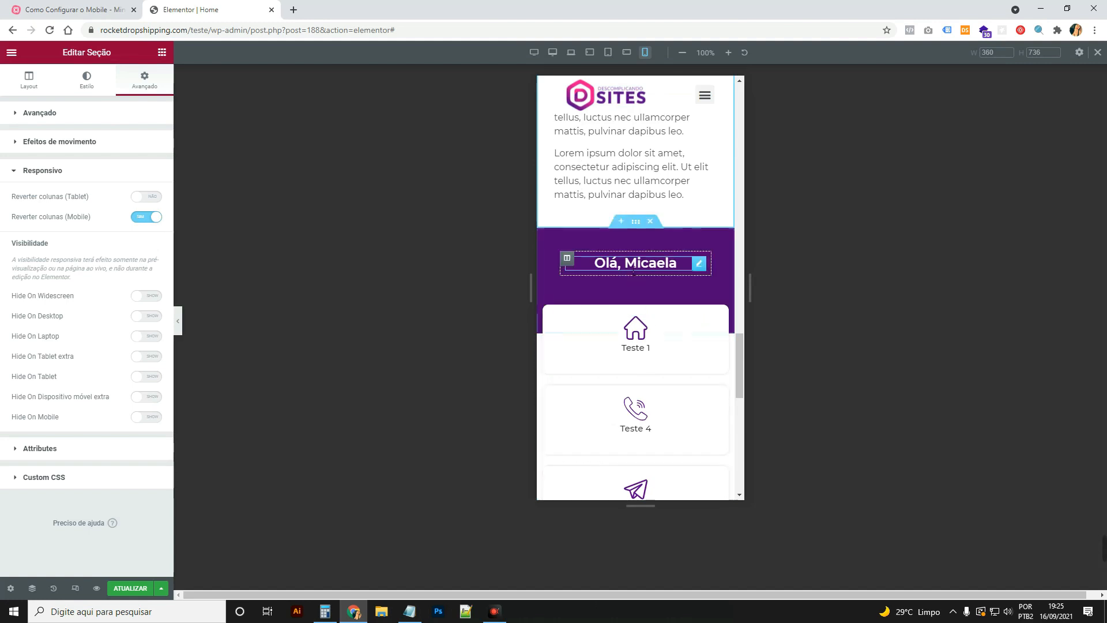
{"action": "scroll", "coordinate": [639, 330], "scroll_direction": "down", "scroll_amount": 3}
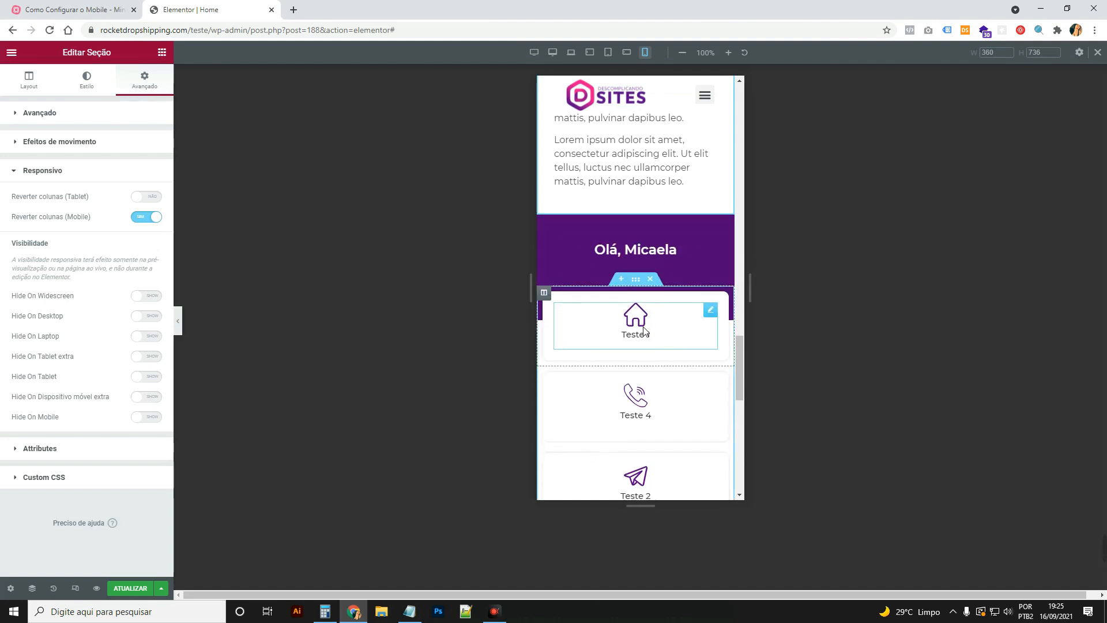
{"action": "scroll", "coordinate": [642, 335], "scroll_direction": "up", "scroll_amount": 3}
{"action": "scroll", "coordinate": [642, 334], "scroll_direction": "down", "scroll_amount": 5}
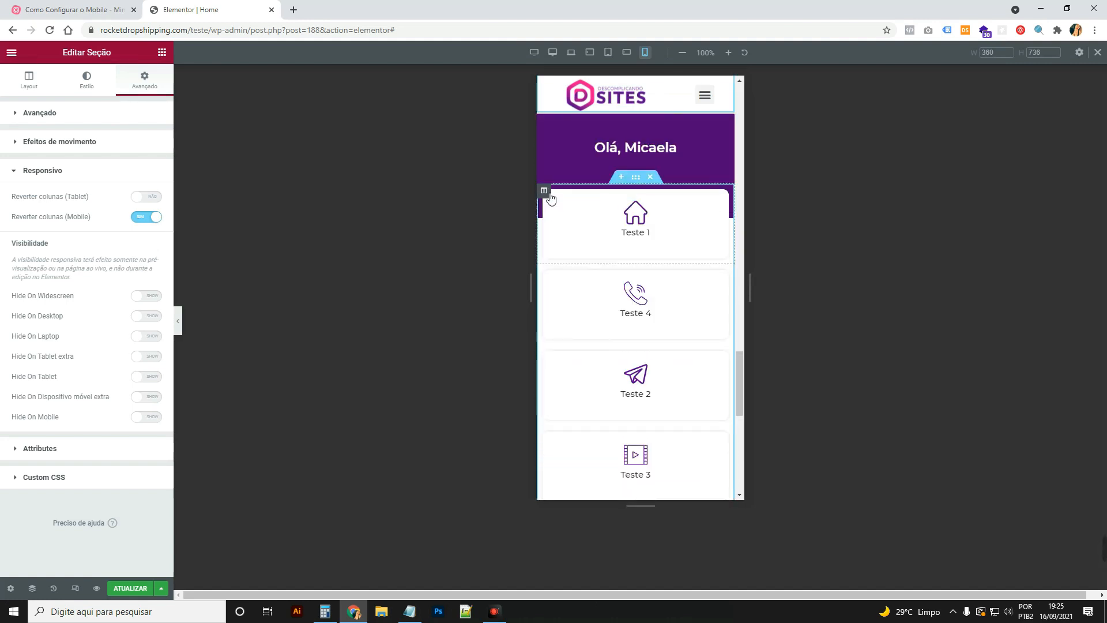
{"action": "scroll", "coordinate": [588, 349], "scroll_direction": "down", "scroll_amount": 1}
{"action": "scroll", "coordinate": [583, 322], "scroll_direction": "up", "scroll_amount": 5}
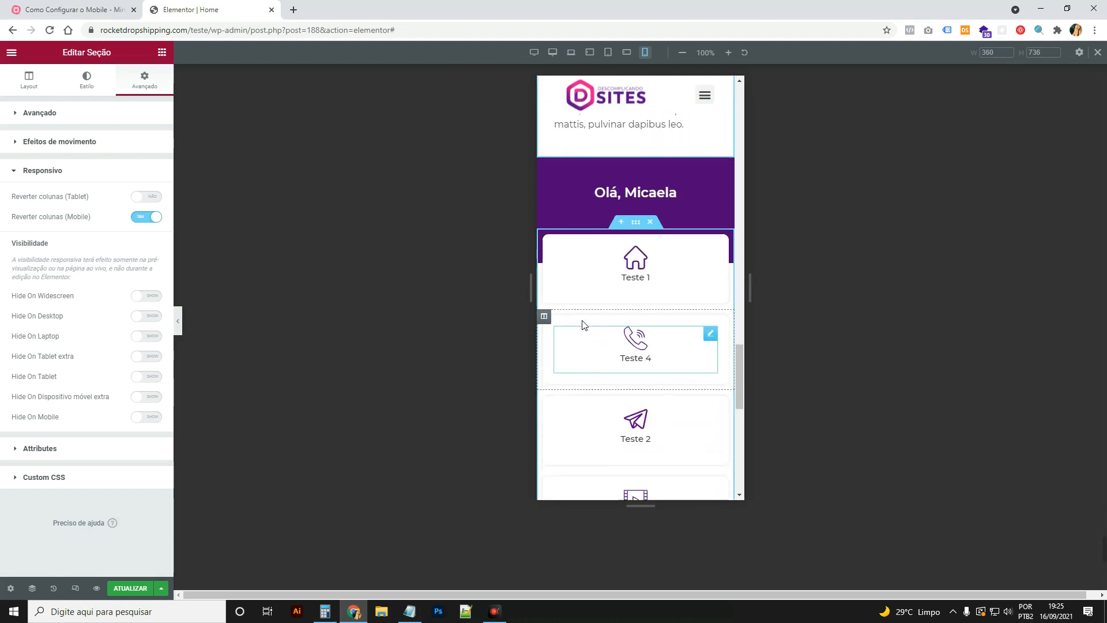
{"action": "left_click", "coordinate": [549, 248]}
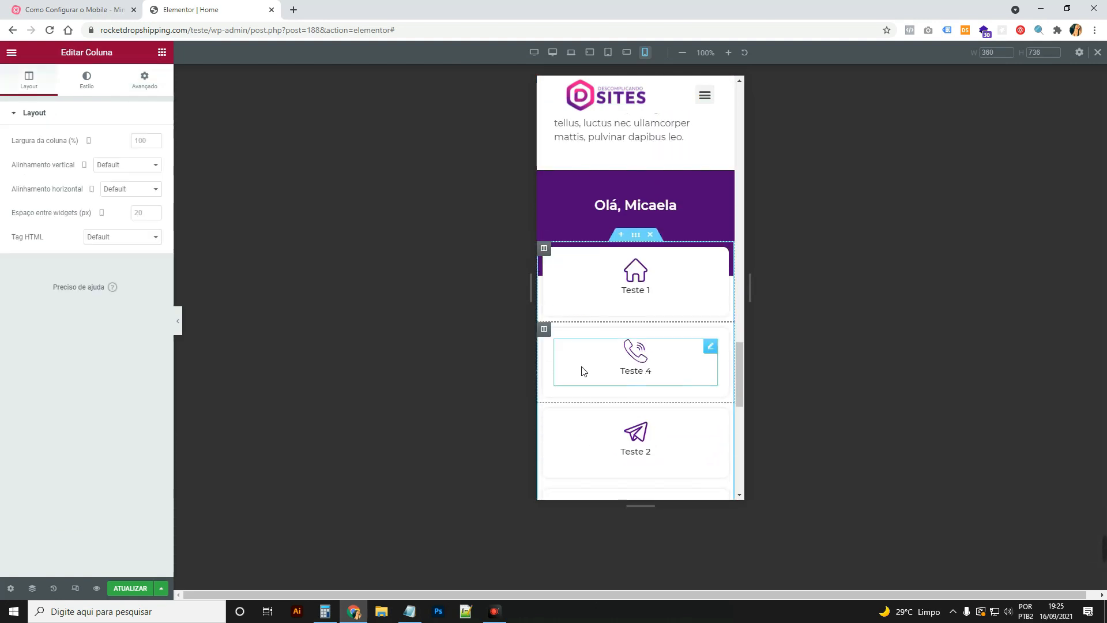
{"action": "scroll", "coordinate": [581, 371], "scroll_direction": "down", "scroll_amount": 2}
{"action": "scroll", "coordinate": [580, 371], "scroll_direction": "up", "scroll_amount": 2}
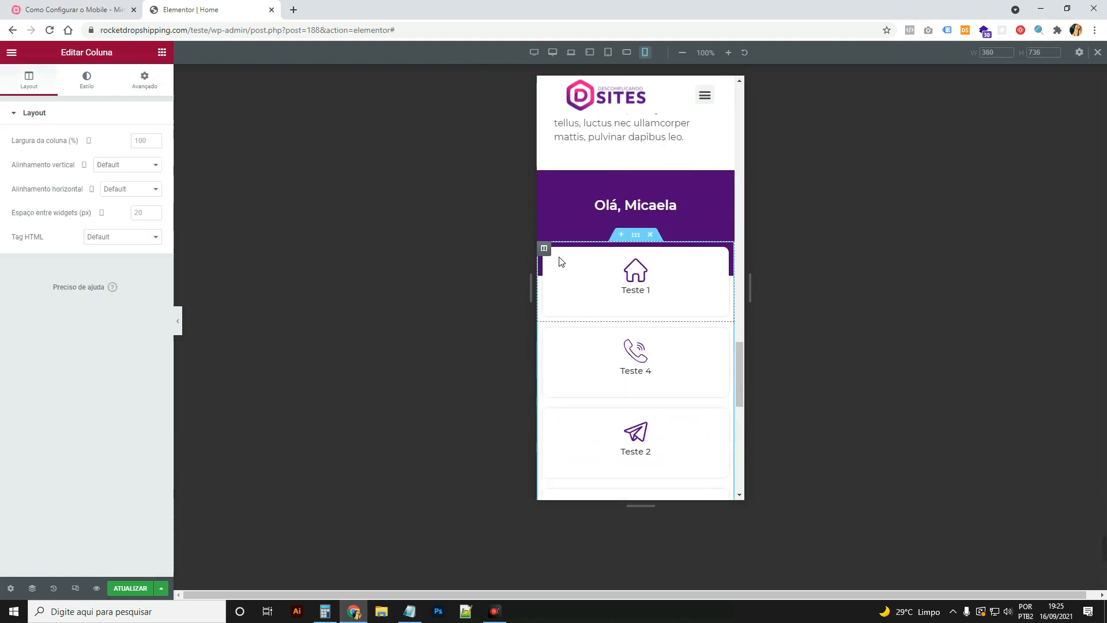
{"action": "scroll", "coordinate": [559, 261], "scroll_direction": "down", "scroll_amount": 3}
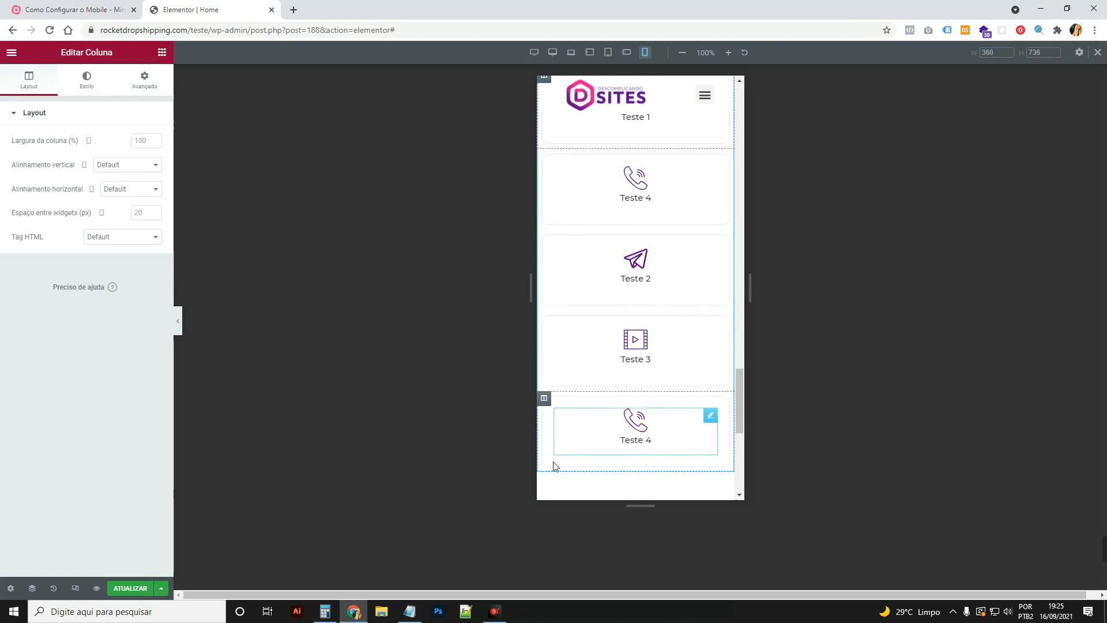
Switch to Calculator, divide 100 by 5 to get each column's width, and return to the page editor
{"action": "left_click", "coordinate": [328, 613]}
{"action": "type", "text": "10"}
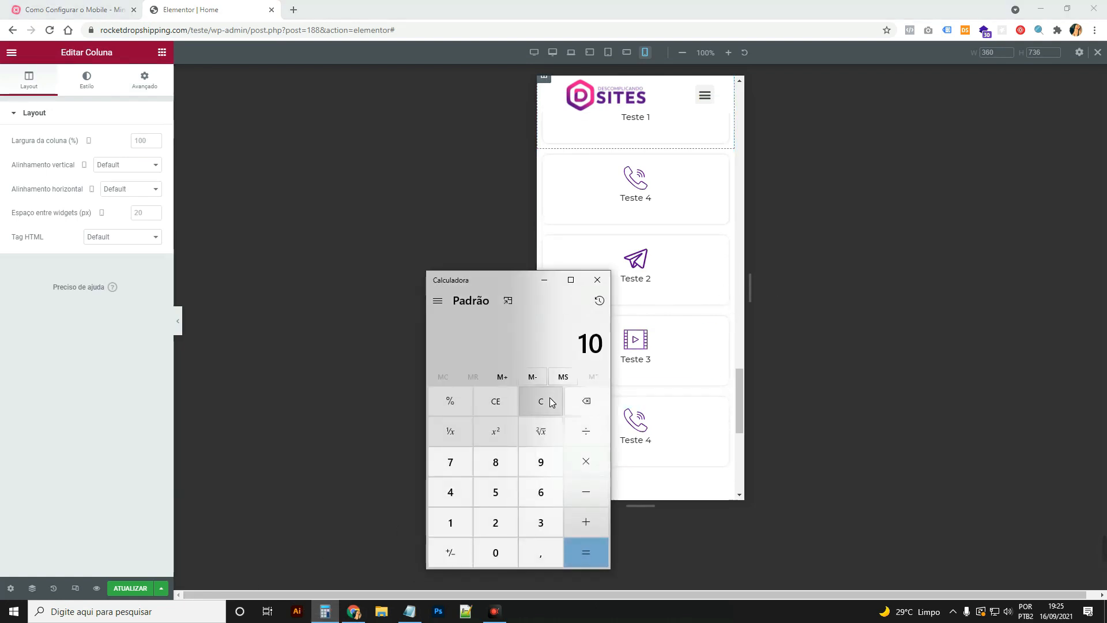
{"action": "type", "text": "0/5"}
{"action": "key", "text": "Return"}
{"action": "left_click", "coordinate": [550, 401]}
{"action": "left_click", "coordinate": [544, 280]}
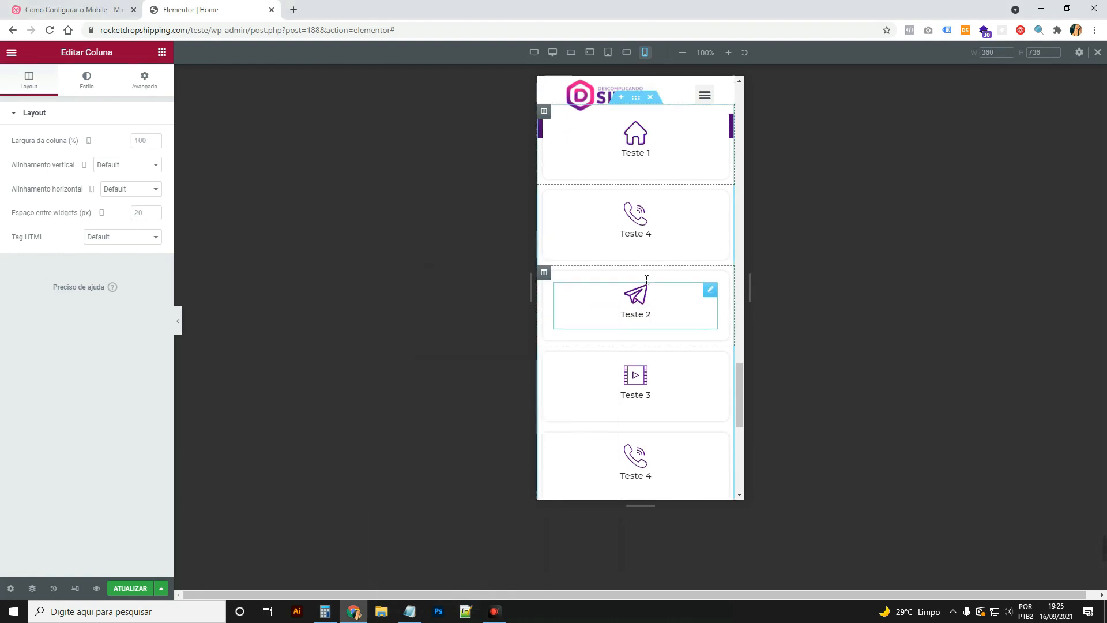
Set the mobile column width to 20% for the Teste 1 card and the Teste 4 card directly after it
{"action": "scroll", "coordinate": [635, 277], "scroll_direction": "up", "scroll_amount": 2}
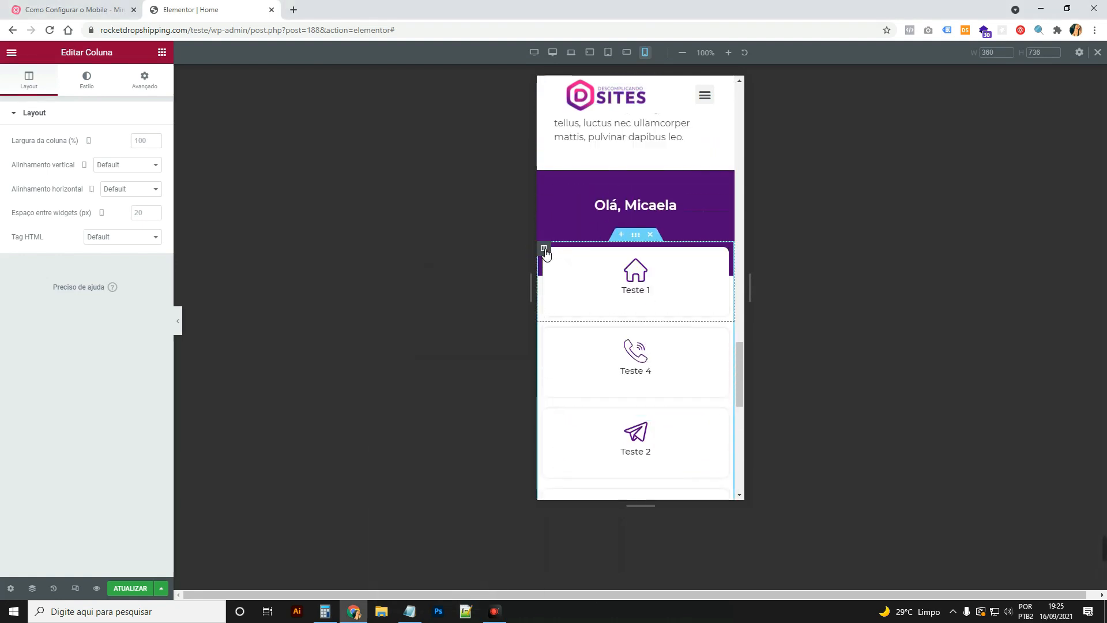
{"action": "left_click", "coordinate": [150, 143]}
{"action": "type", "text": "2"}
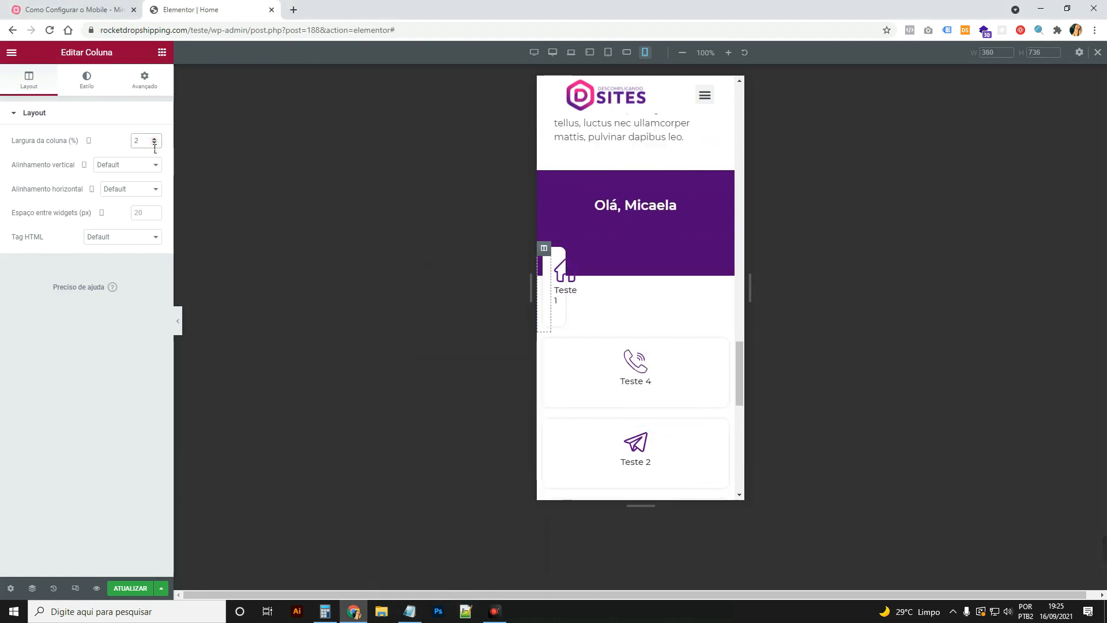
{"action": "type", "text": "0"}
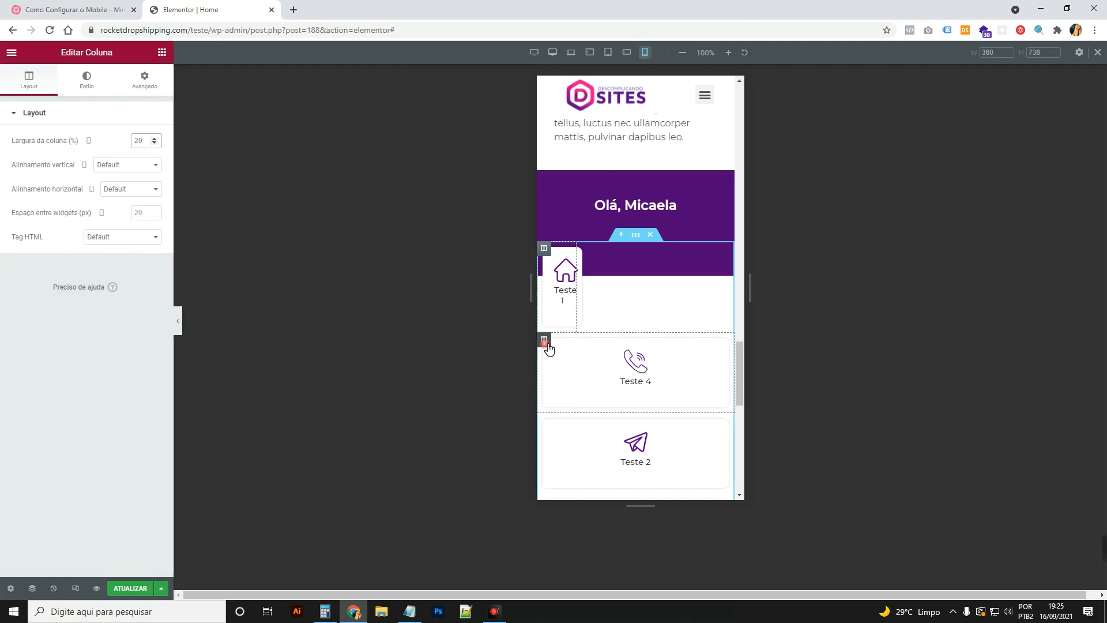
{"action": "left_click", "coordinate": [543, 339]}
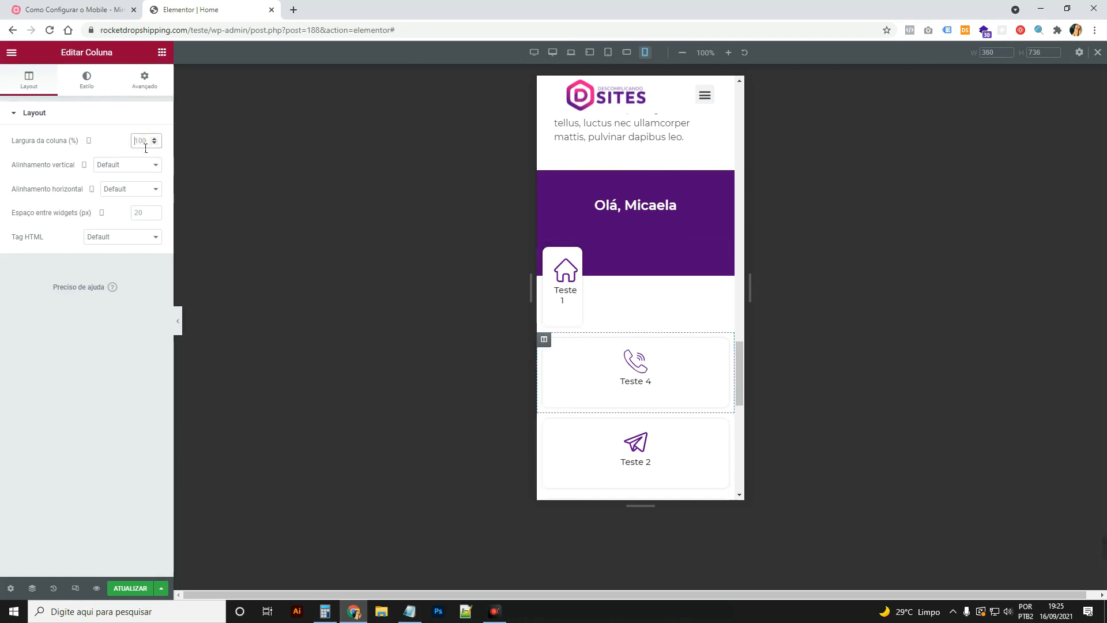
{"action": "type", "text": "20"}
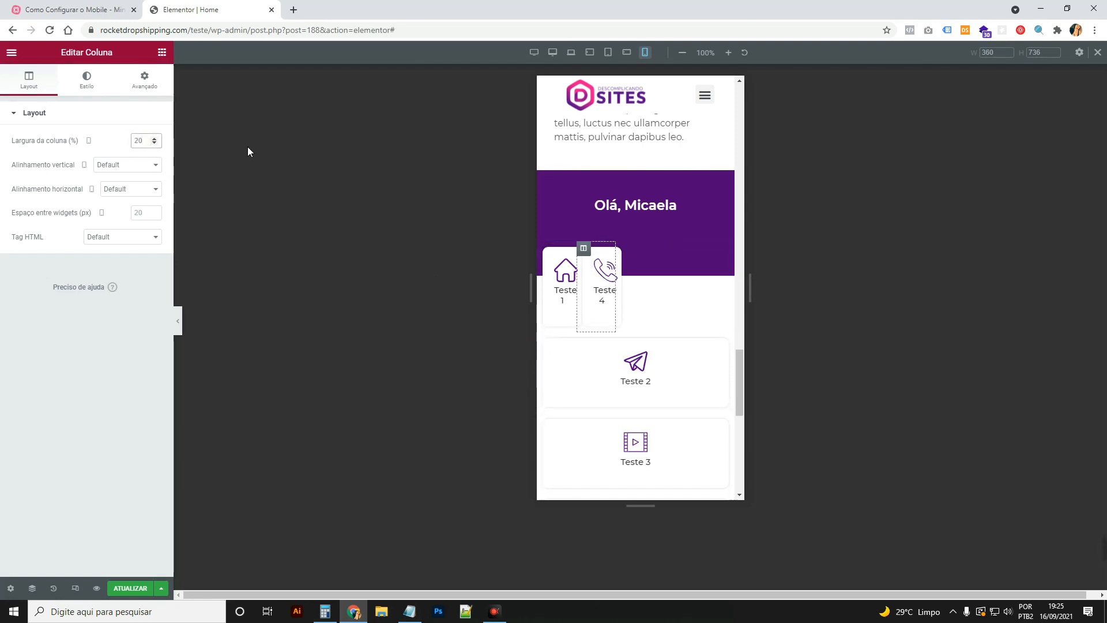
Copy the resized Teste 4 column and paste its style onto the Teste 2, Teste 3 and last Teste 4 columns
{"action": "right_click", "coordinate": [582, 248]}
{"action": "left_click", "coordinate": [625, 321]}
{"action": "right_click", "coordinate": [544, 340]}
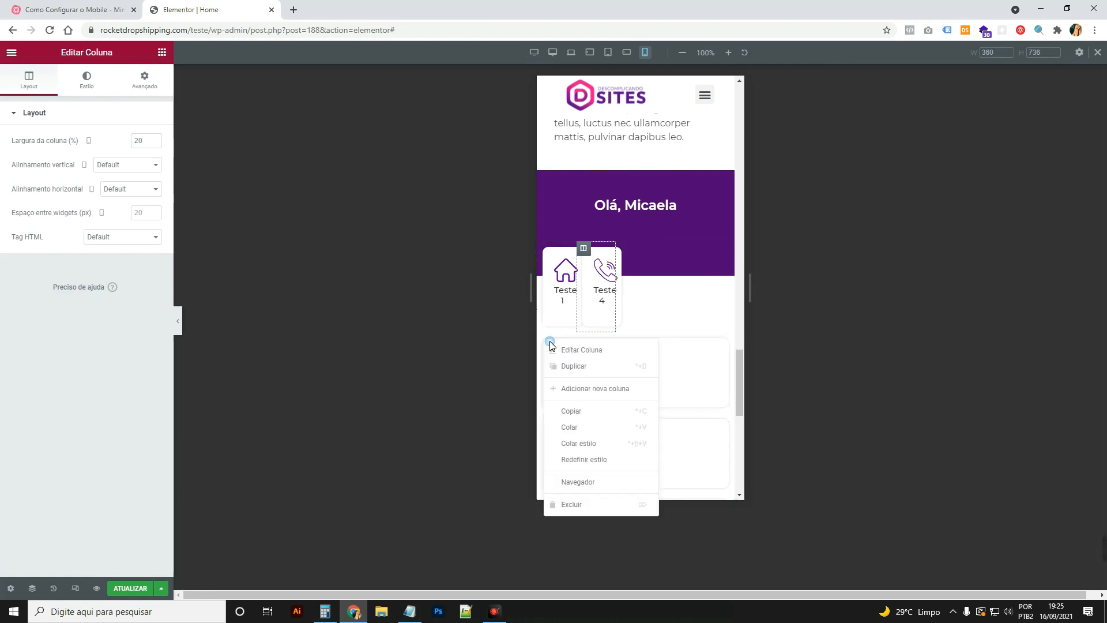
{"action": "left_click", "coordinate": [625, 448]}
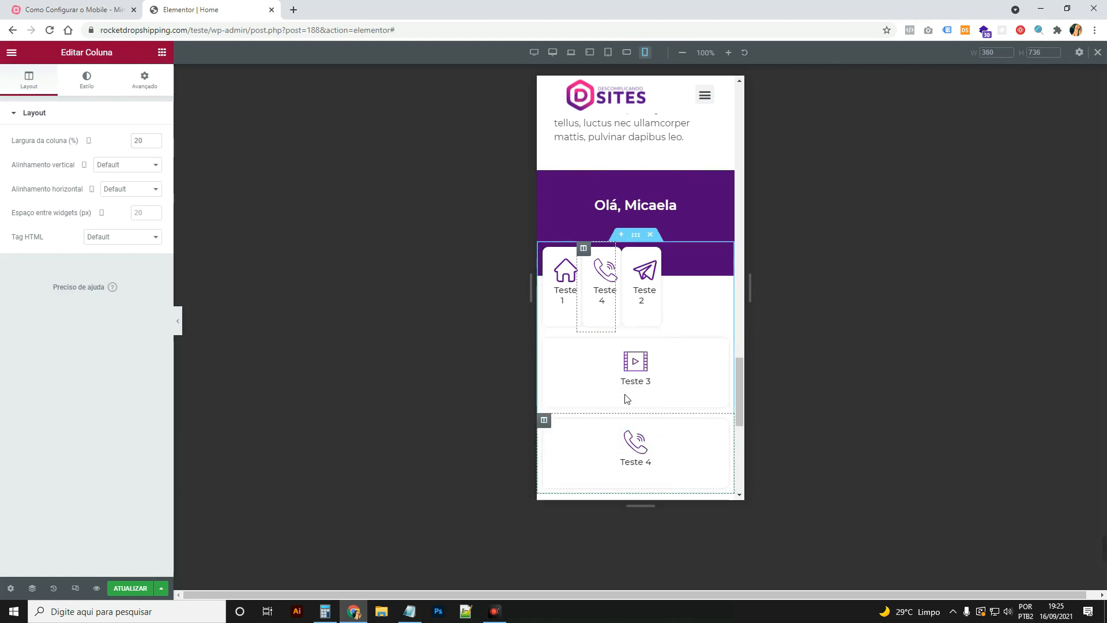
{"action": "right_click", "coordinate": [544, 341]}
{"action": "left_click", "coordinate": [626, 449]}
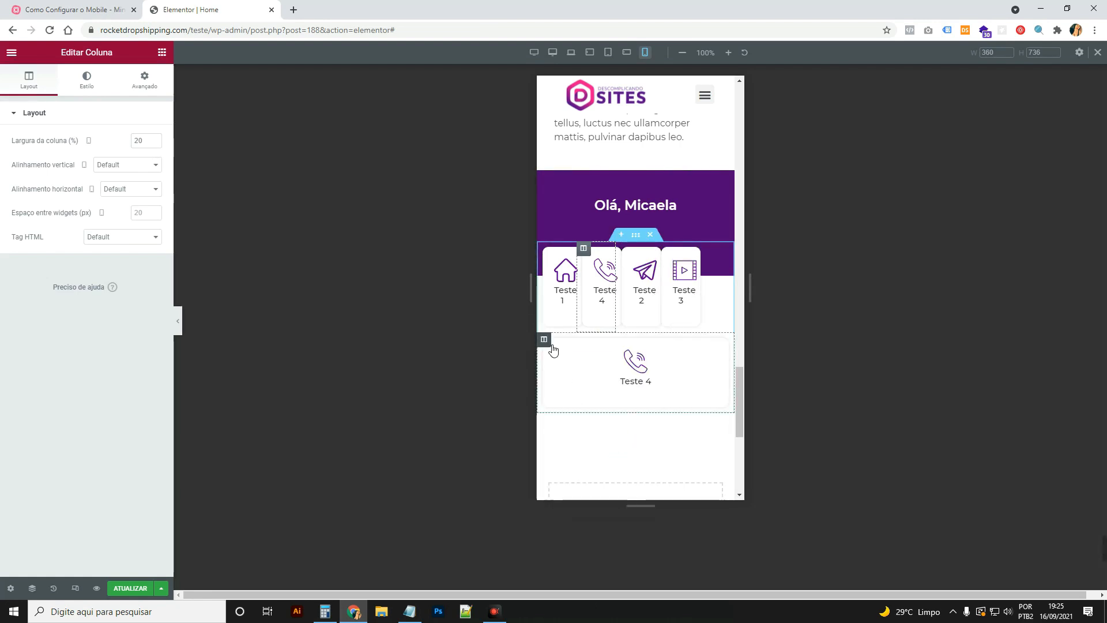
{"action": "right_click", "coordinate": [544, 340]}
{"action": "left_click", "coordinate": [635, 452]}
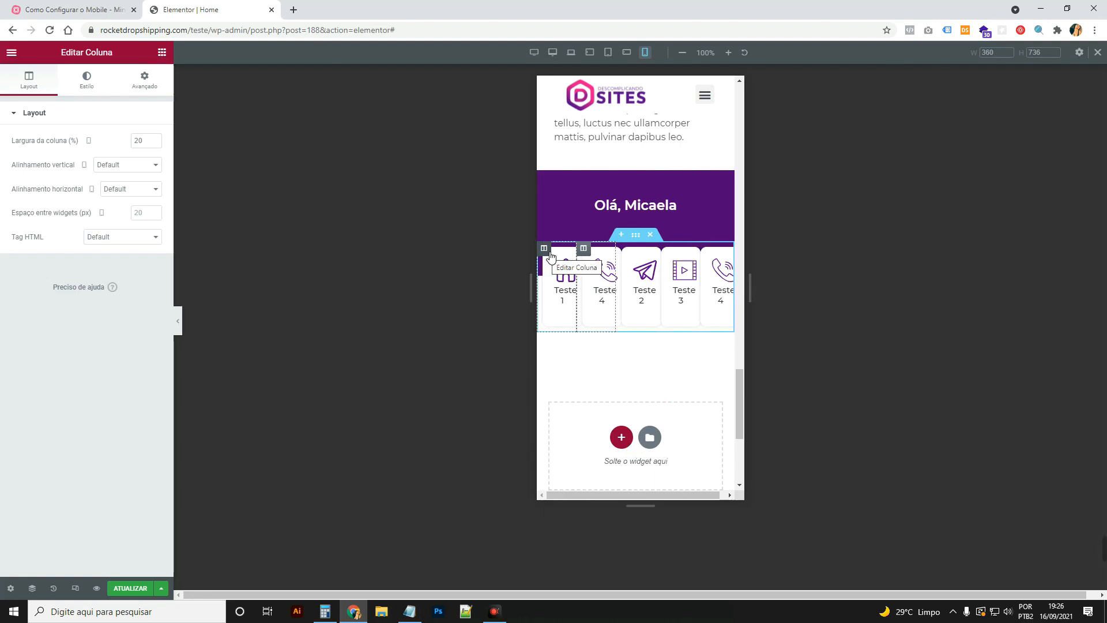
Set the Teste 1 column's mobile padding to 5 px on all sides
{"action": "left_click", "coordinate": [550, 253]}
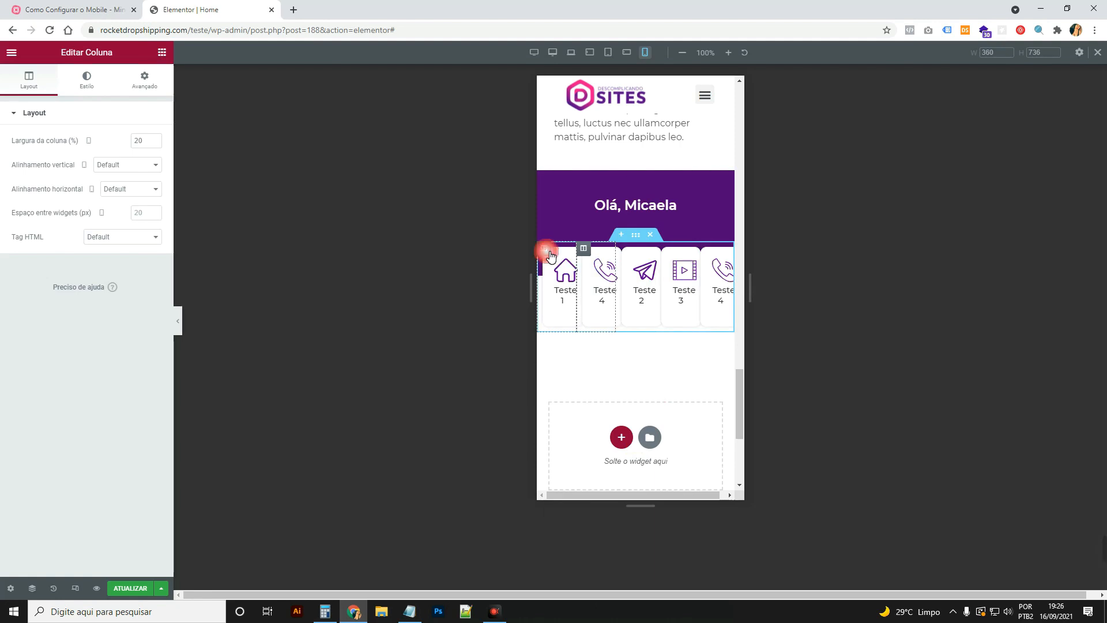
{"action": "left_click", "coordinate": [145, 87]}
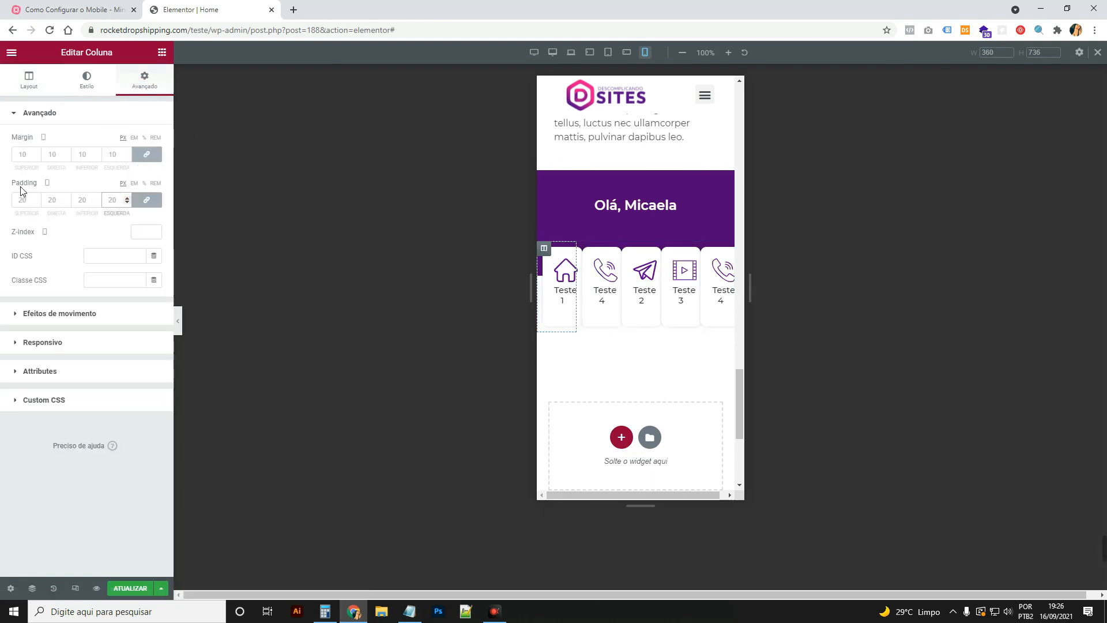
{"action": "key", "text": "BackSpace"}
{"action": "key", "text": "BackSpace"}
{"action": "type", "text": "5"}
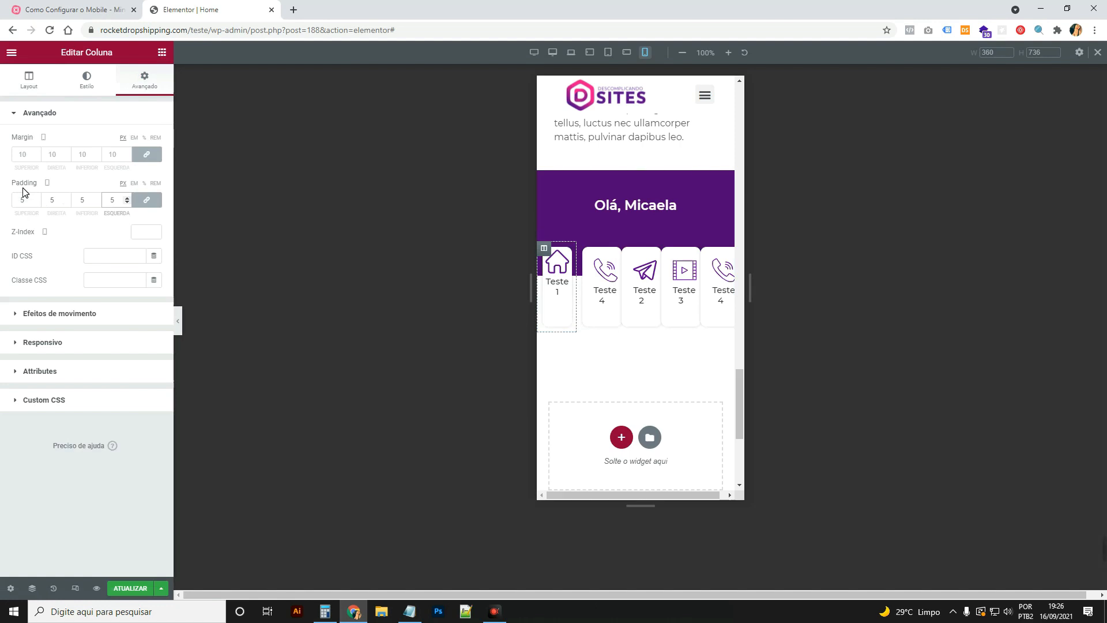
Reduce the Teste 1 card's house icon to a mobile size of 23
{"action": "left_click", "coordinate": [90, 94]}
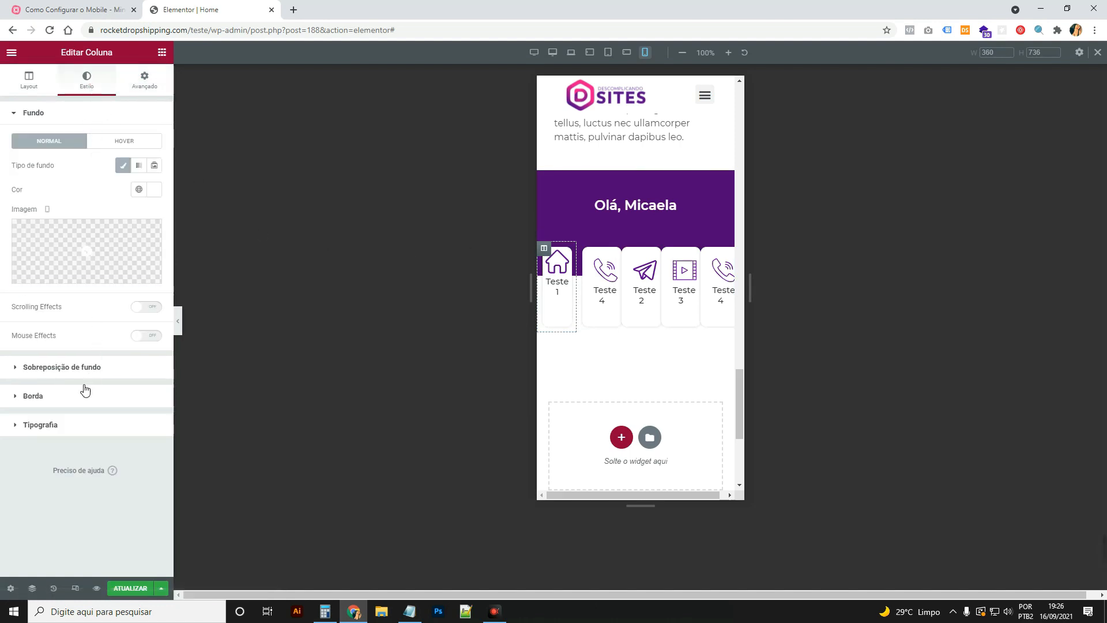
{"action": "left_click", "coordinate": [569, 265]}
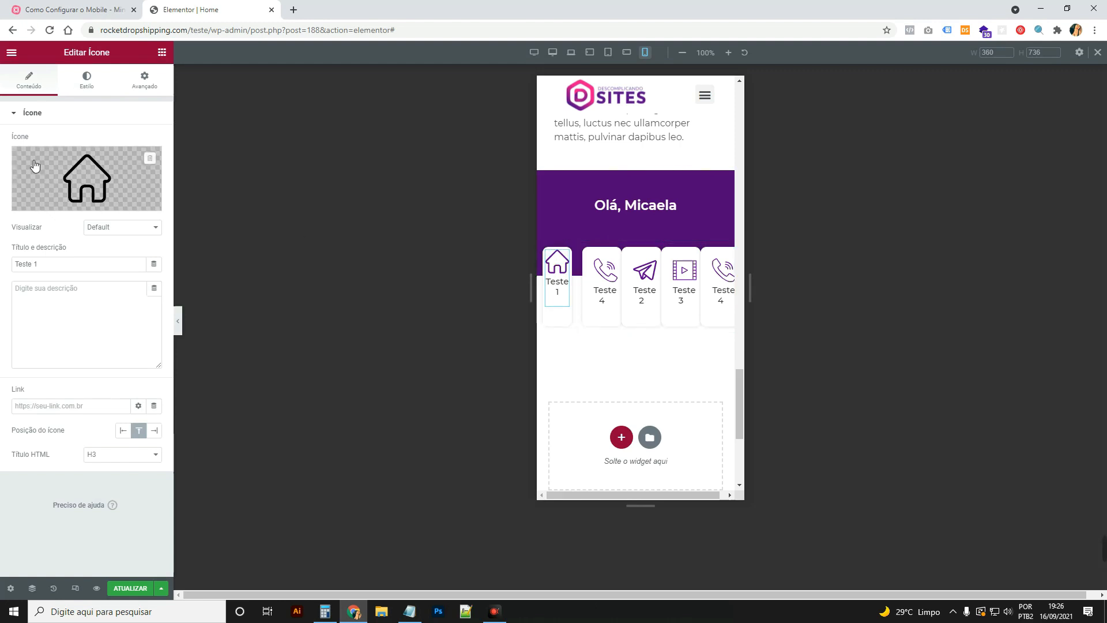
{"action": "left_click", "coordinate": [85, 90]}
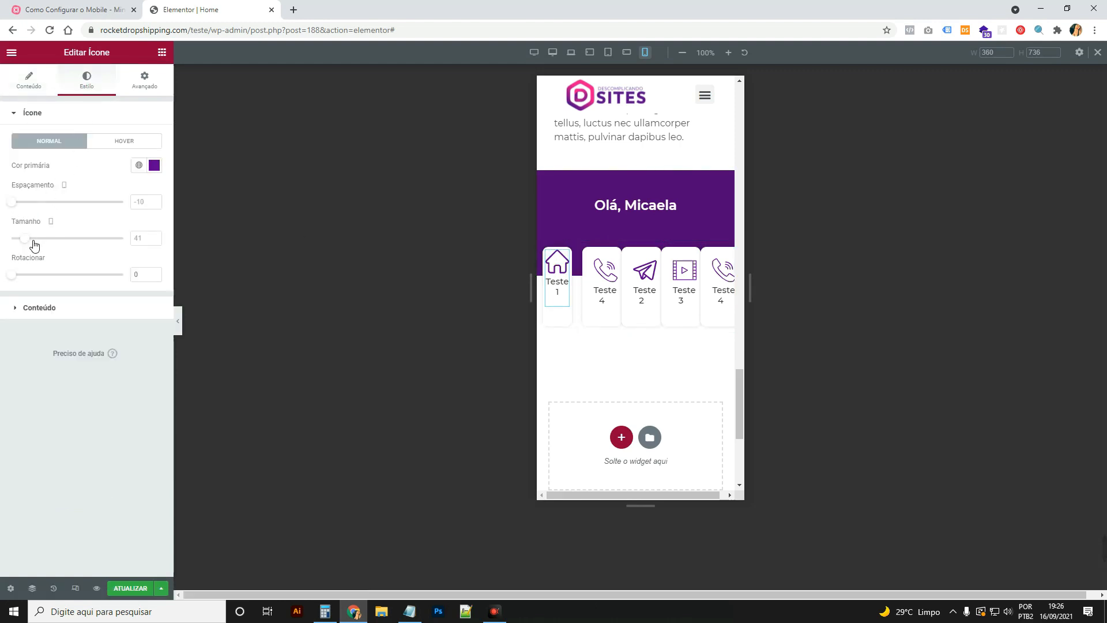
{"action": "left_click_drag", "start_coordinate": [32, 240], "coordinate": [23, 241]}
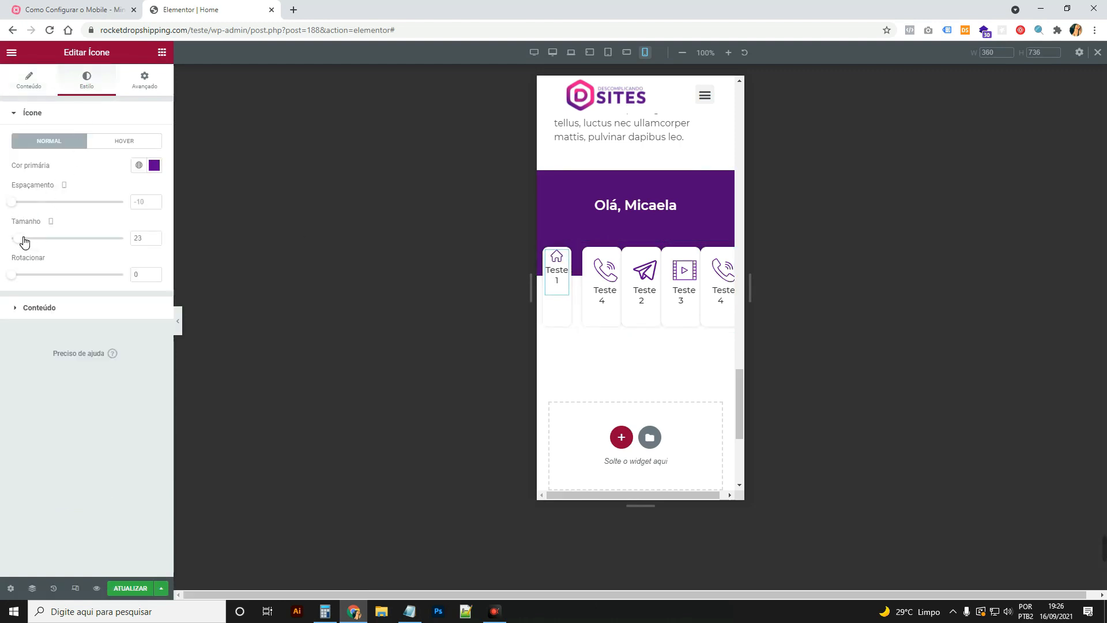
Set the Teste 1 card's title typography to a mobile font size of 11 px
{"action": "left_click", "coordinate": [68, 310]}
{"action": "left_click", "coordinate": [154, 303]}
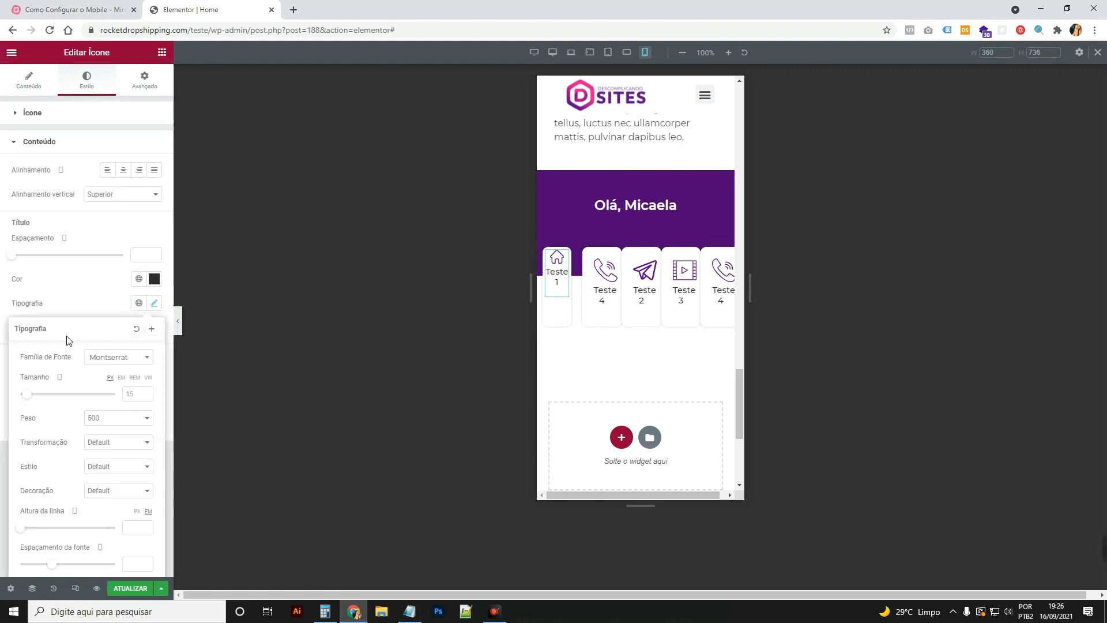
{"action": "left_click_drag", "start_coordinate": [32, 397], "coordinate": [32, 397]}
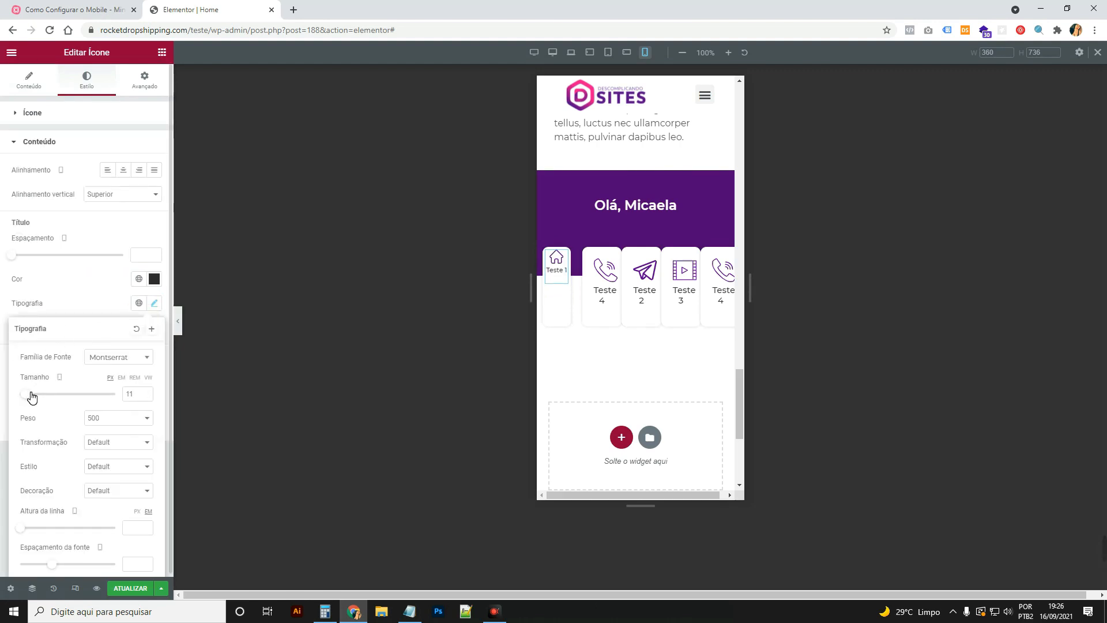
{"action": "left_click", "coordinate": [103, 277]}
Copy the Teste 1 icon widget and paste its icon and title style onto the icon widgets of the other four cards
{"action": "right_click", "coordinate": [563, 259]}
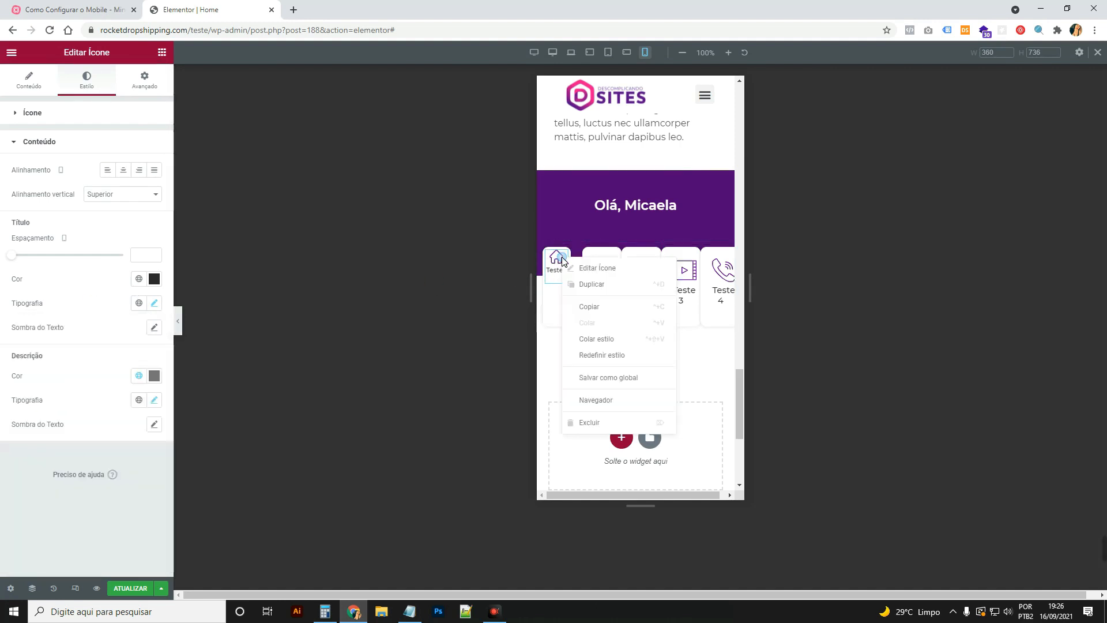
{"action": "left_click", "coordinate": [590, 306]}
{"action": "right_click", "coordinate": [601, 275]}
{"action": "left_click", "coordinate": [630, 357]}
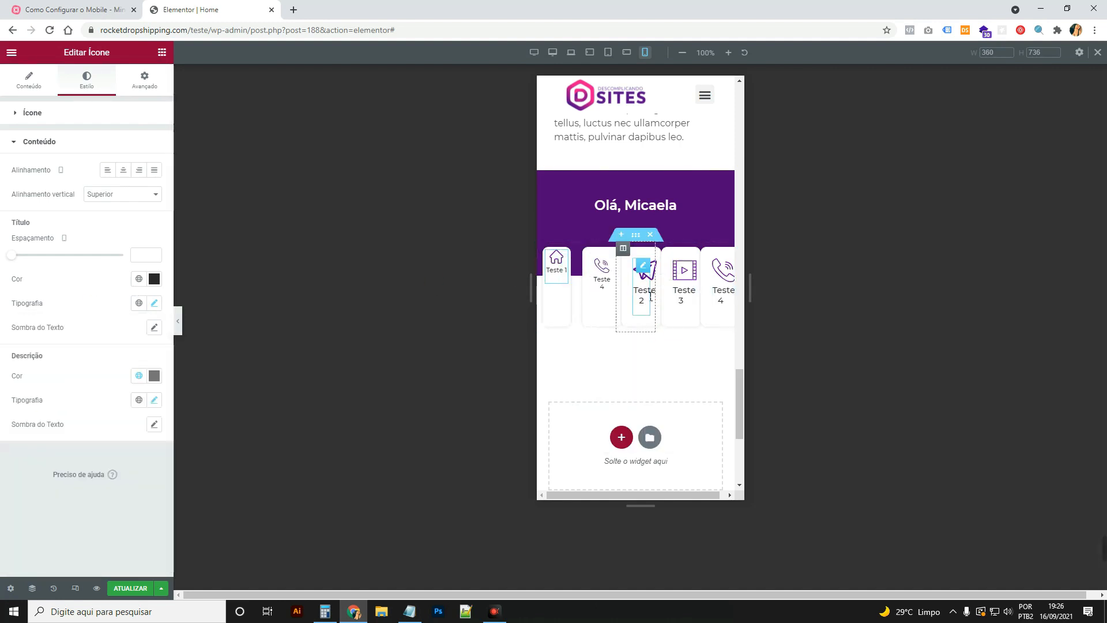
{"action": "right_click", "coordinate": [650, 295]}
{"action": "left_click", "coordinate": [689, 356]}
{"action": "right_click", "coordinate": [681, 277]}
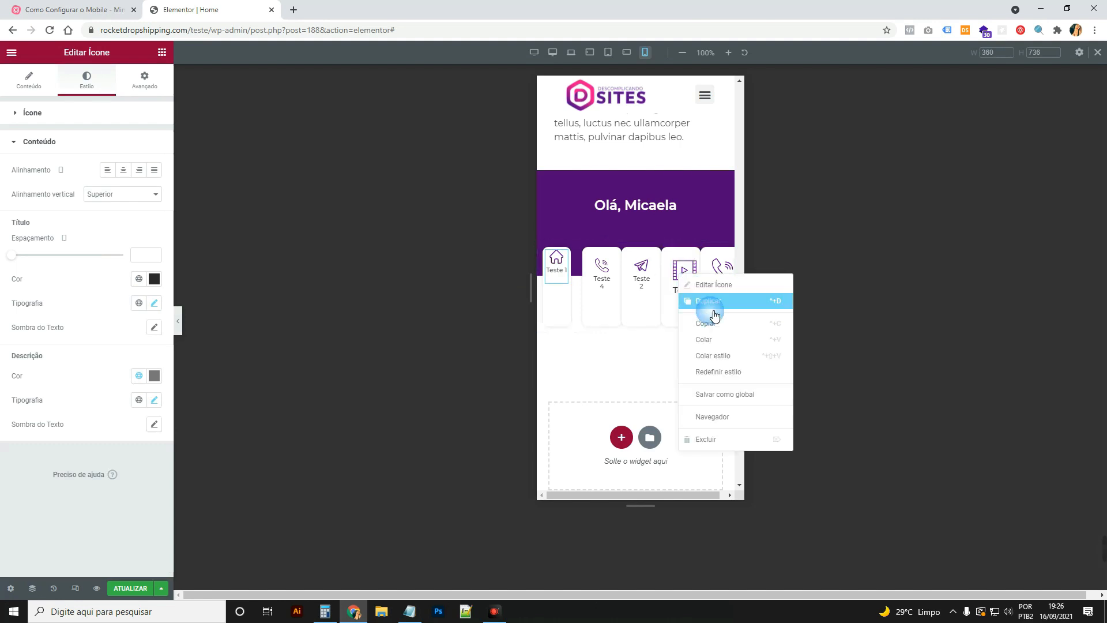
{"action": "left_click", "coordinate": [732, 356]}
{"action": "right_click", "coordinate": [721, 285]}
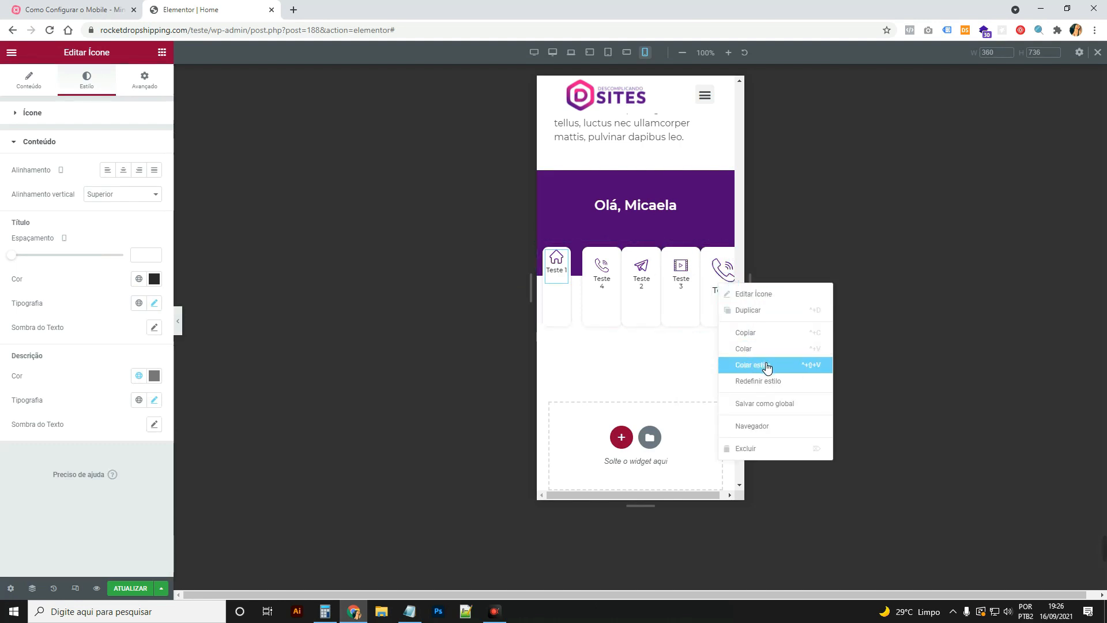
{"action": "left_click", "coordinate": [766, 367]}
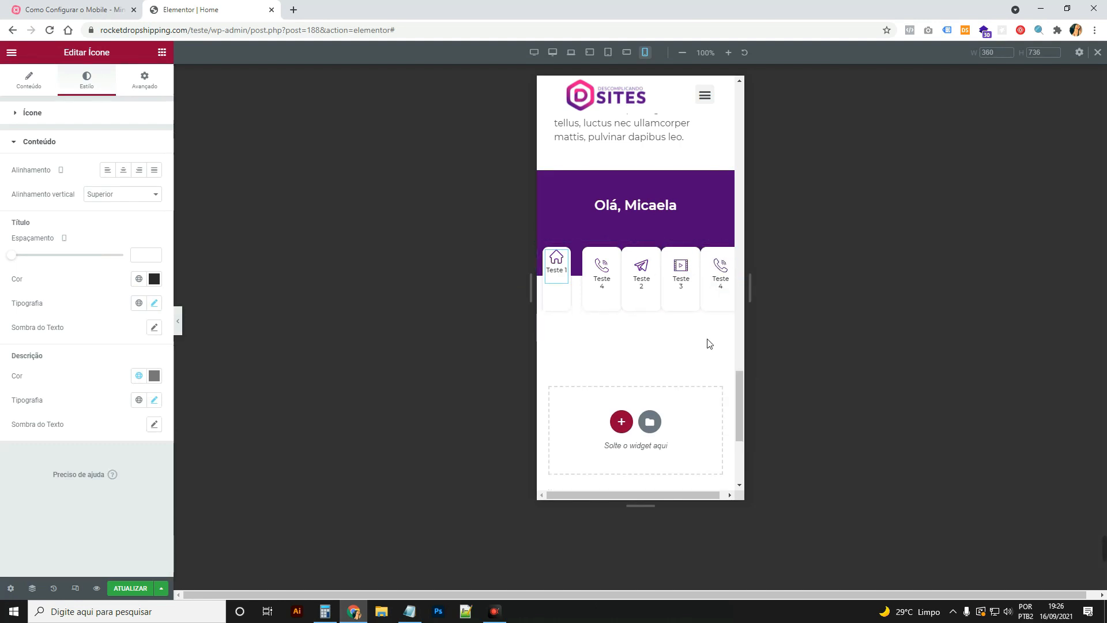
Copy the Teste 1 column and paste its padding style onto the other four card columns
{"action": "right_click", "coordinate": [554, 257]}
{"action": "left_click", "coordinate": [596, 321]}
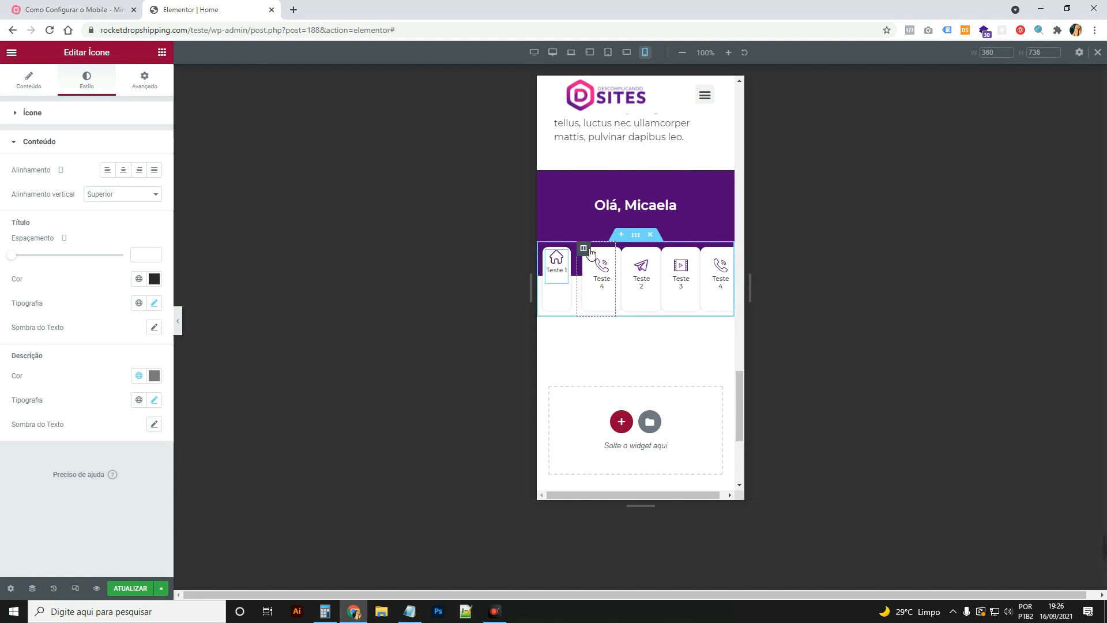
{"action": "right_click", "coordinate": [585, 251]}
{"action": "left_click", "coordinate": [679, 353]}
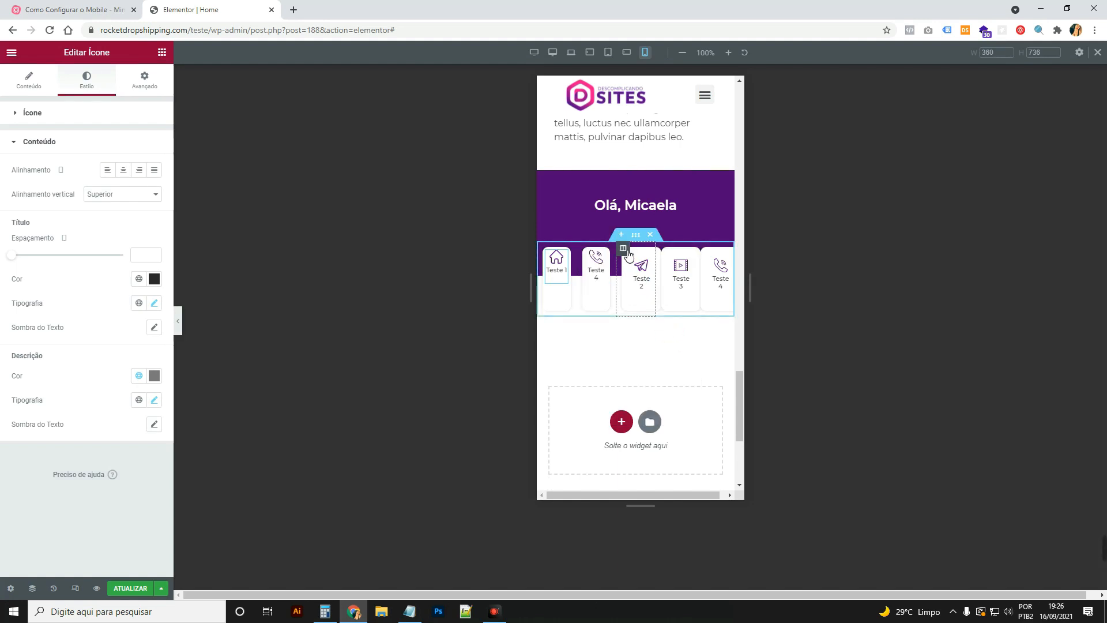
{"action": "right_click", "coordinate": [625, 252]}
{"action": "left_click", "coordinate": [699, 353]}
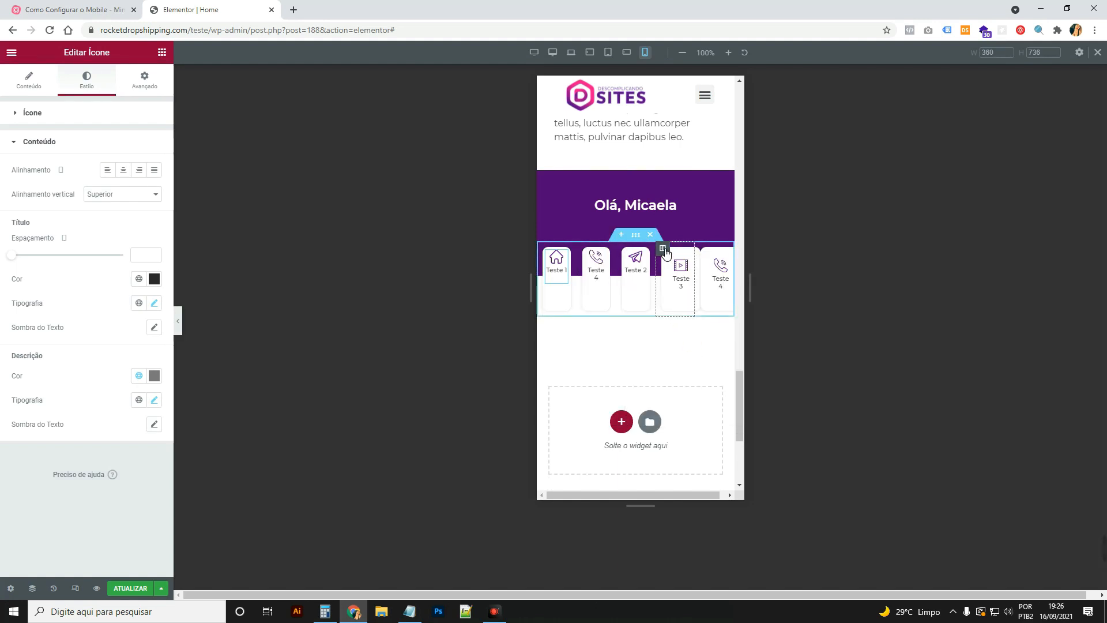
{"action": "right_click", "coordinate": [662, 252]}
{"action": "left_click", "coordinate": [732, 353]}
{"action": "right_click", "coordinate": [701, 251]}
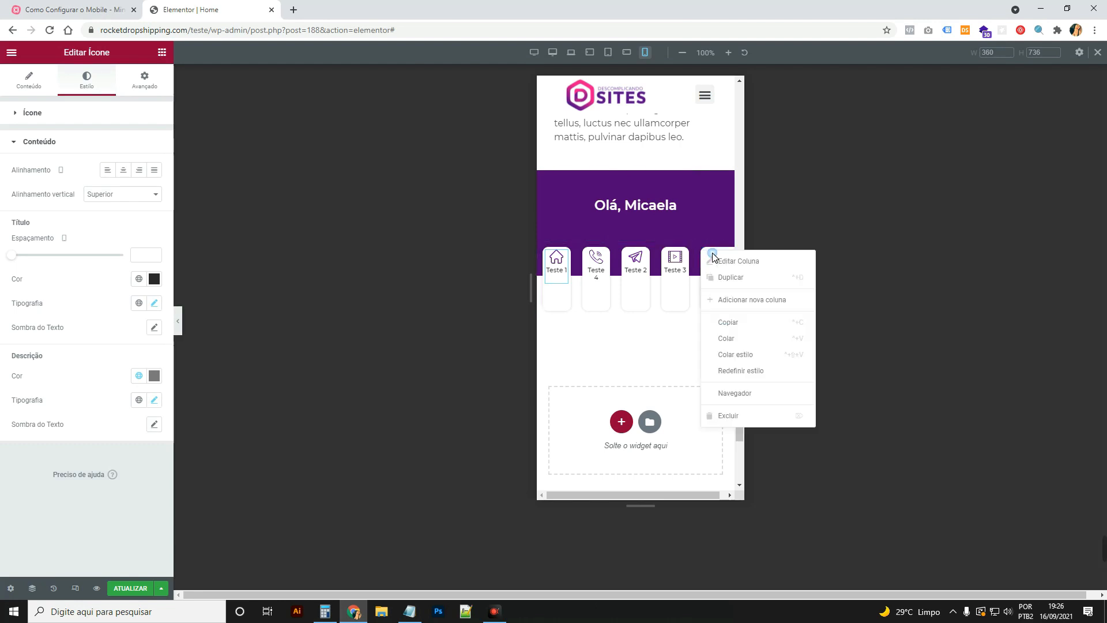
{"action": "left_click", "coordinate": [772, 354]}
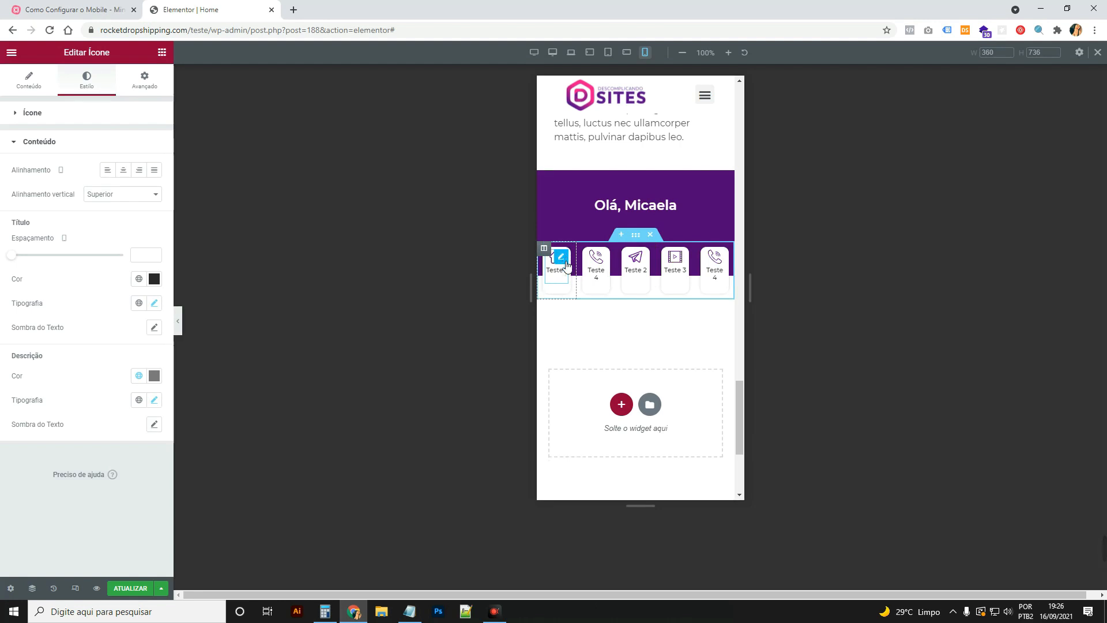
Unlink the Teste 1 icon widget's mobile margins and set the bottom margin to -14 px
{"action": "left_click", "coordinate": [29, 78]}
{"action": "left_click", "coordinate": [52, 296]}
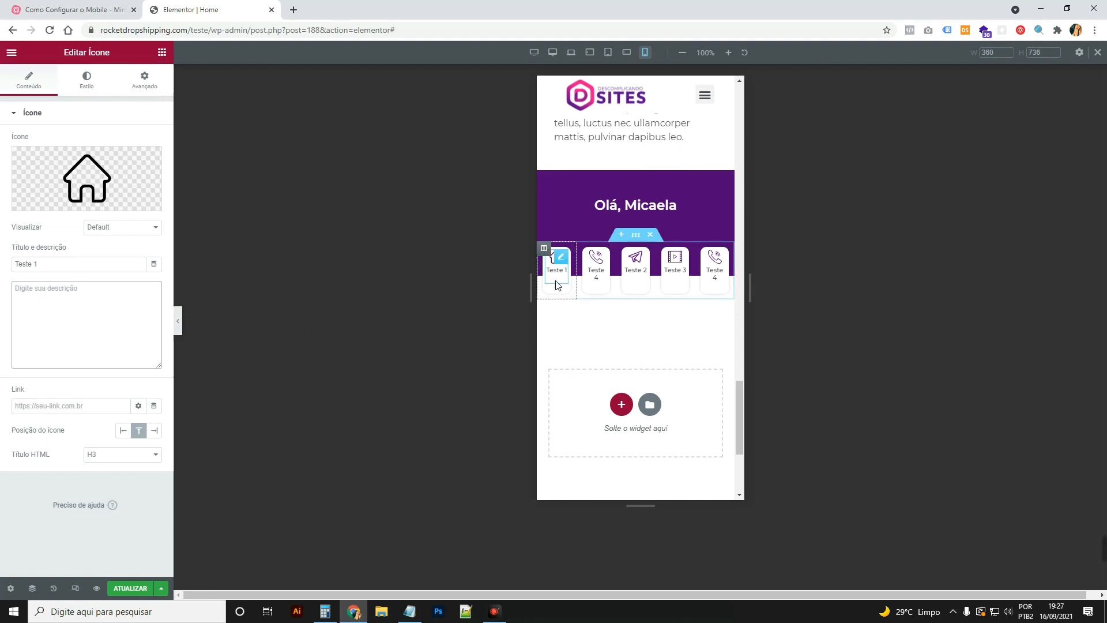
{"action": "left_click", "coordinate": [153, 81]}
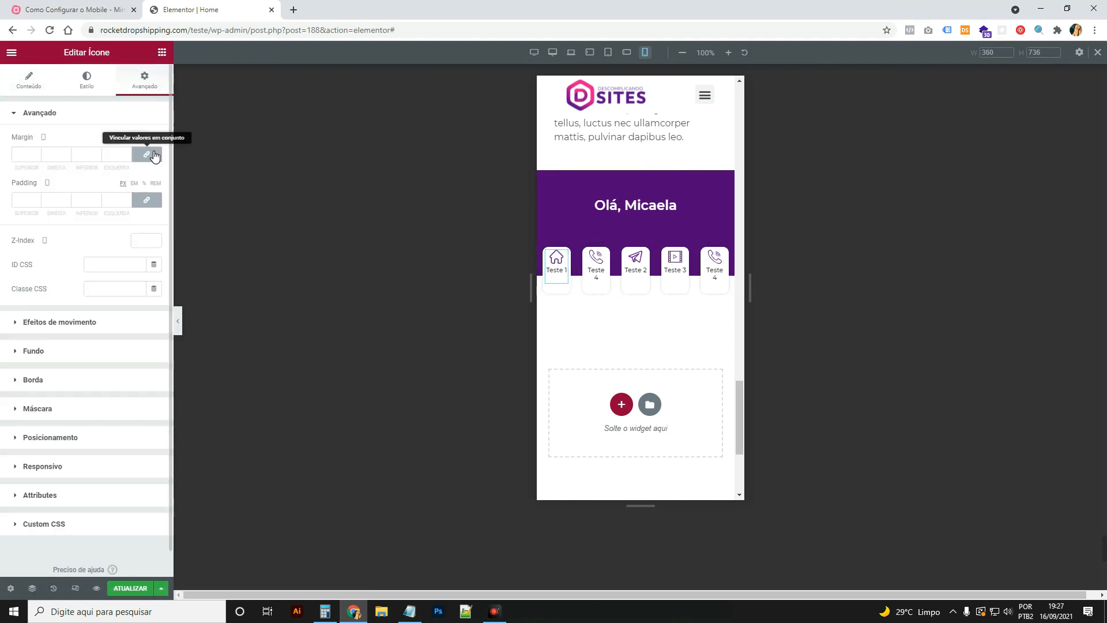
{"action": "left_click", "coordinate": [146, 153]}
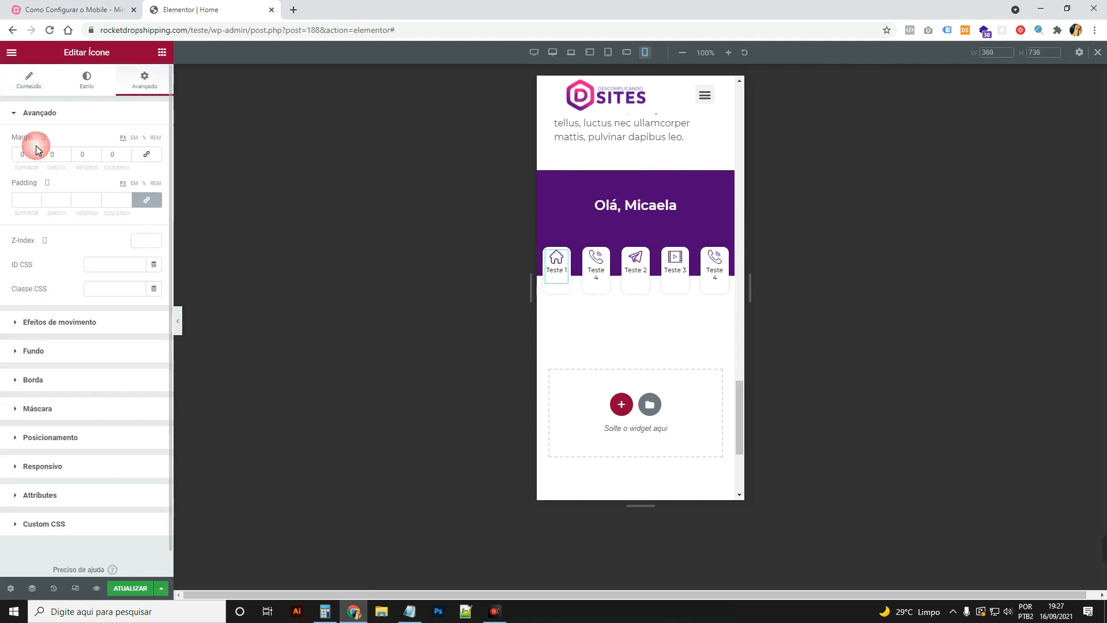
{"action": "left_click", "coordinate": [97, 157]}
{"action": "left_click", "coordinate": [97, 157]}
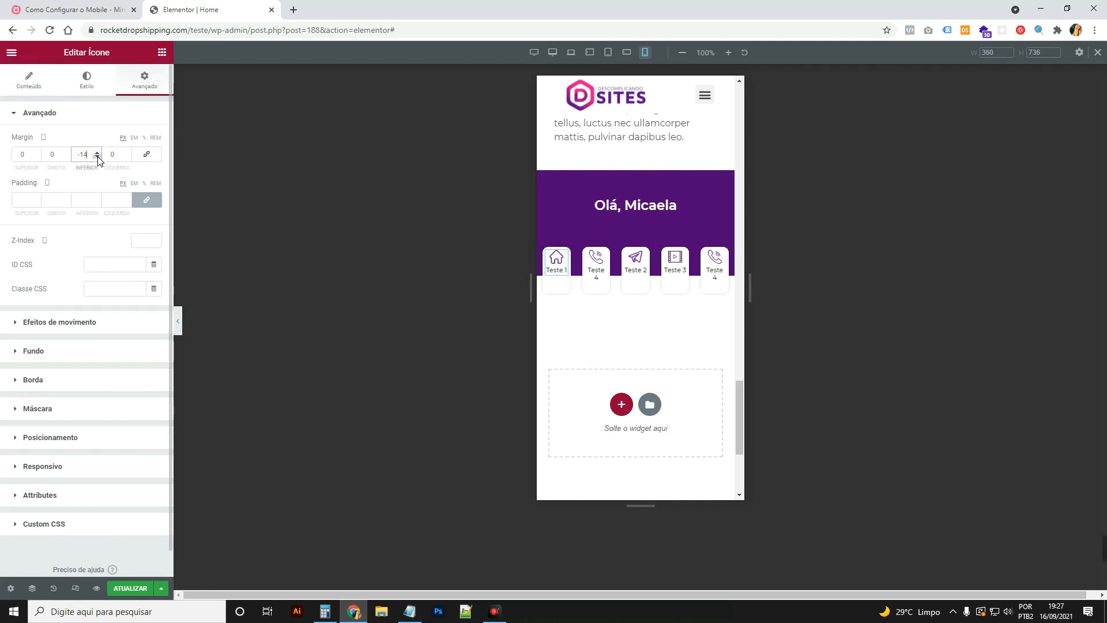
Copy the Teste 1 icon widget with its -14 px bottom margin and paste its style onto the other four icon widgets
{"action": "right_click", "coordinate": [562, 259]}
{"action": "left_click", "coordinate": [615, 304]}
{"action": "right_click", "coordinate": [598, 271]}
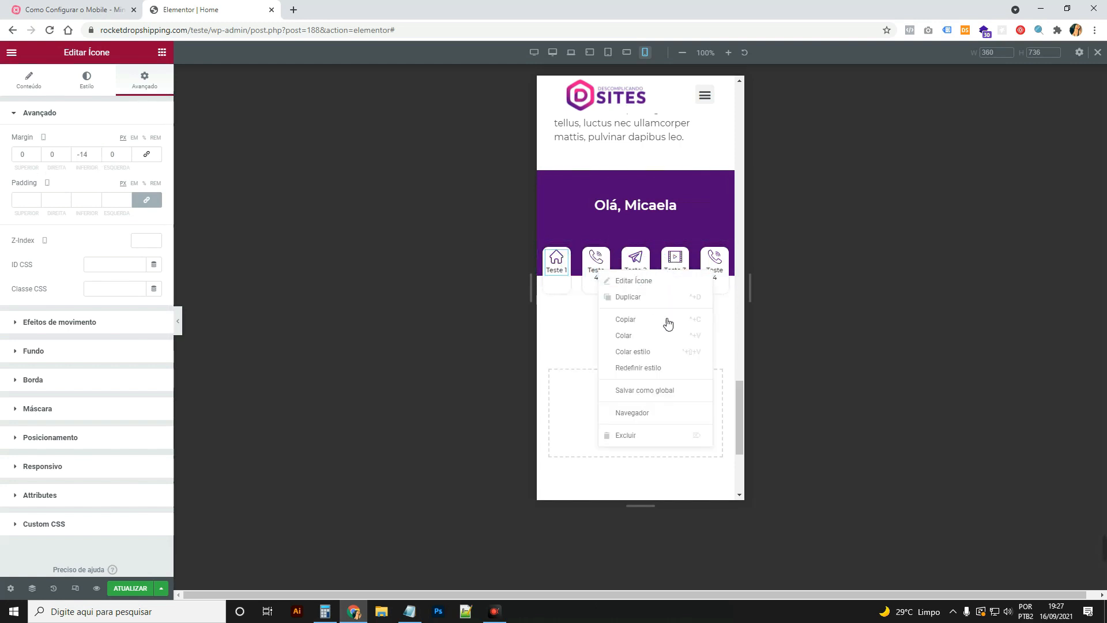
{"action": "left_click", "coordinate": [679, 352]}
{"action": "right_click", "coordinate": [640, 278]}
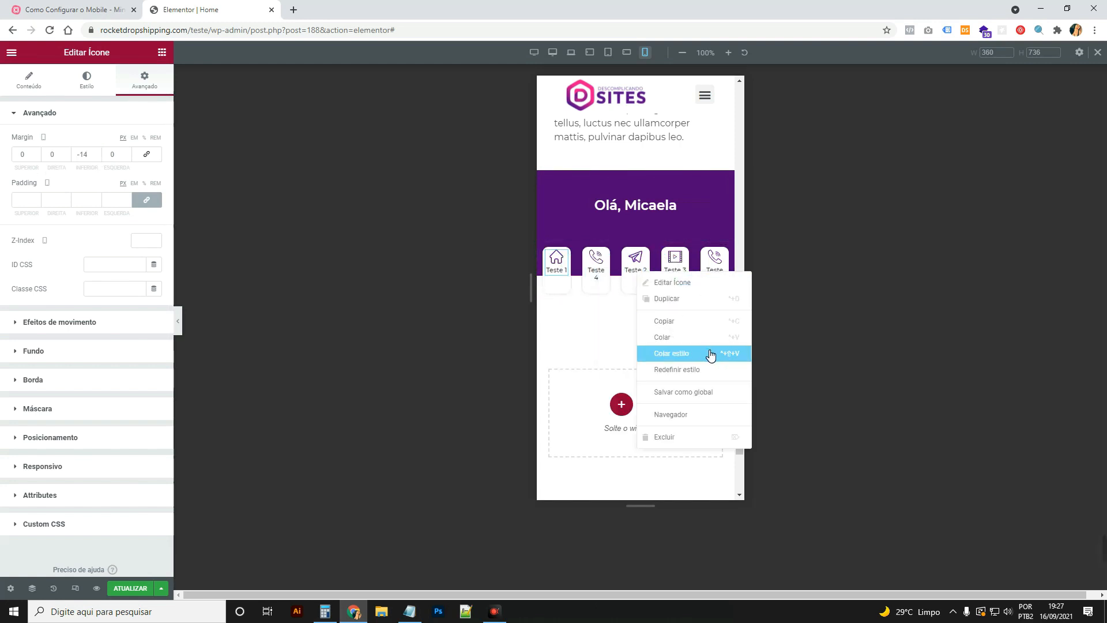
{"action": "left_click", "coordinate": [710, 354]}
{"action": "right_click", "coordinate": [686, 281]}
{"action": "left_click", "coordinate": [746, 356]}
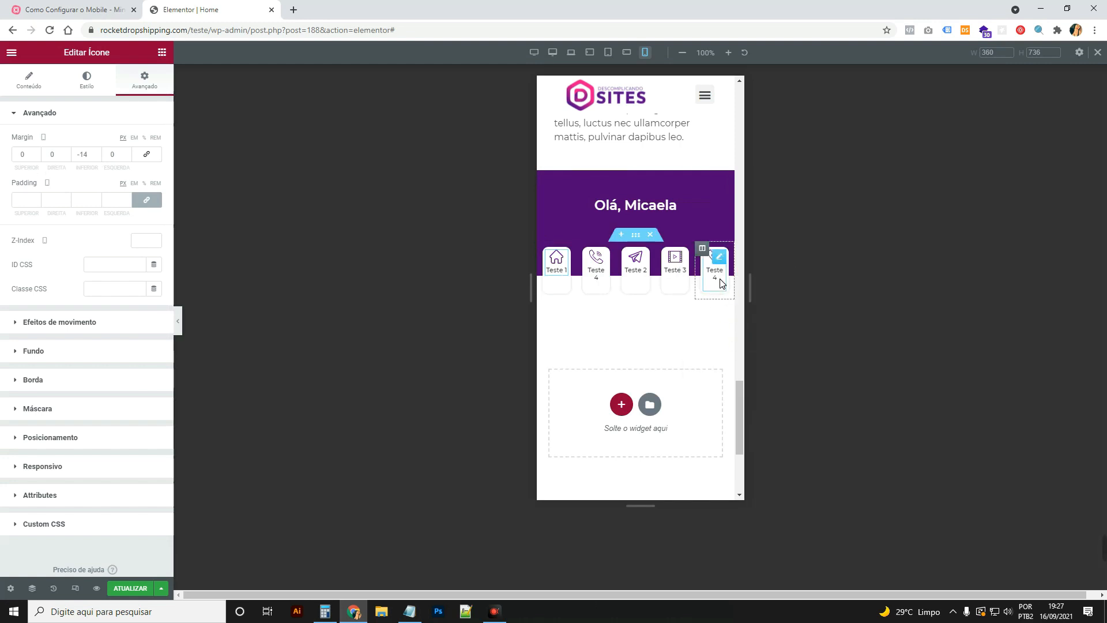
{"action": "right_click", "coordinate": [714, 266]}
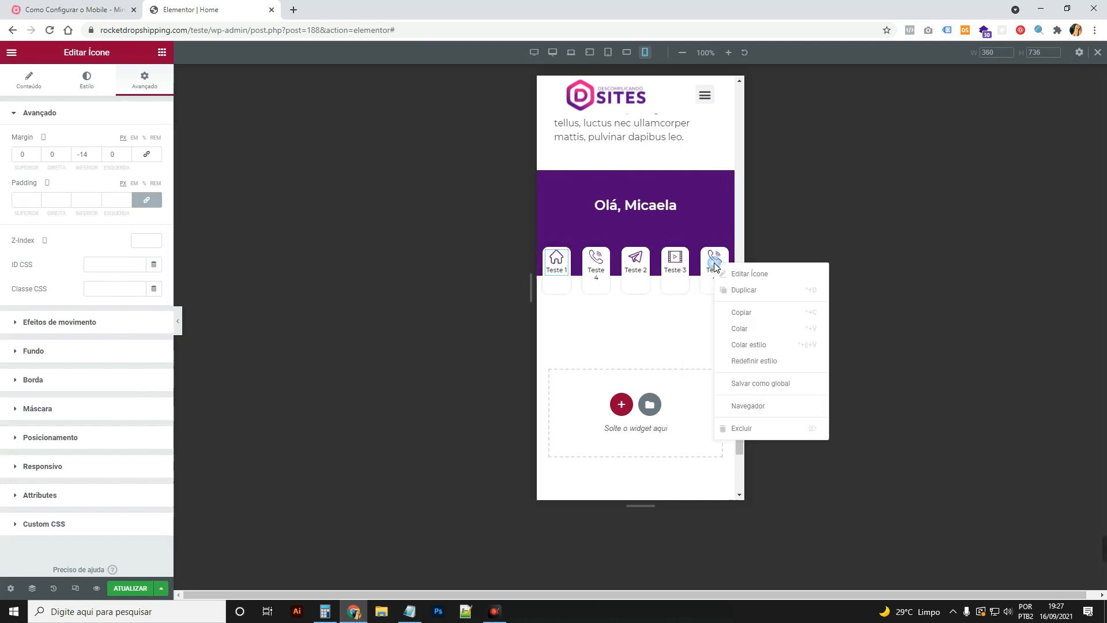
{"action": "left_click", "coordinate": [757, 348]}
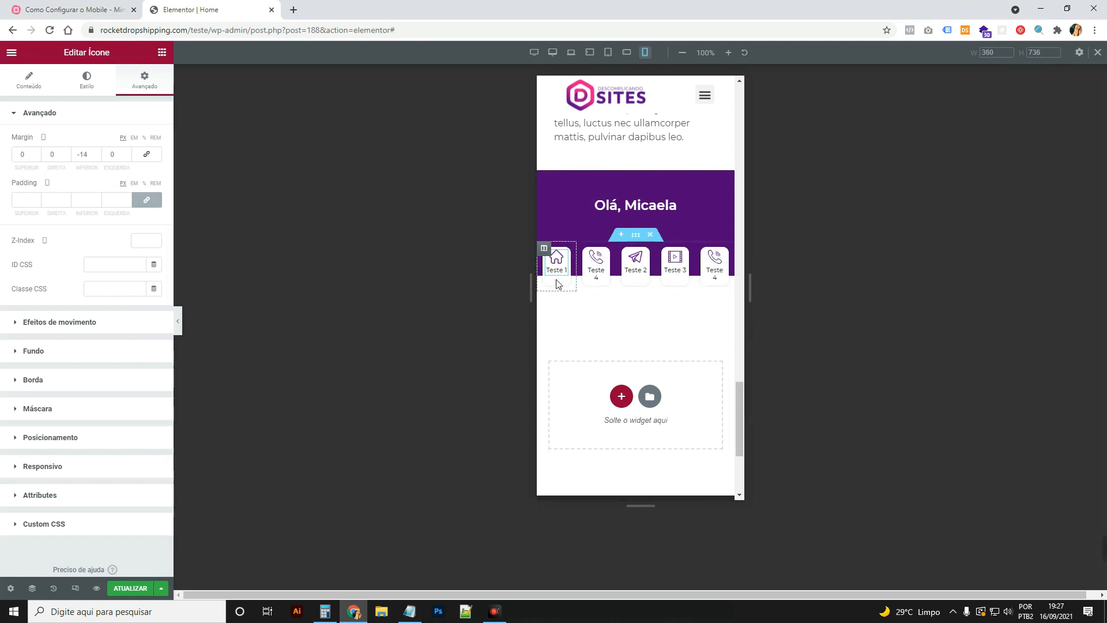
Preview the five mobile icon cards with the editor panel hidden, and restore the panel
{"action": "left_click", "coordinate": [602, 260]}
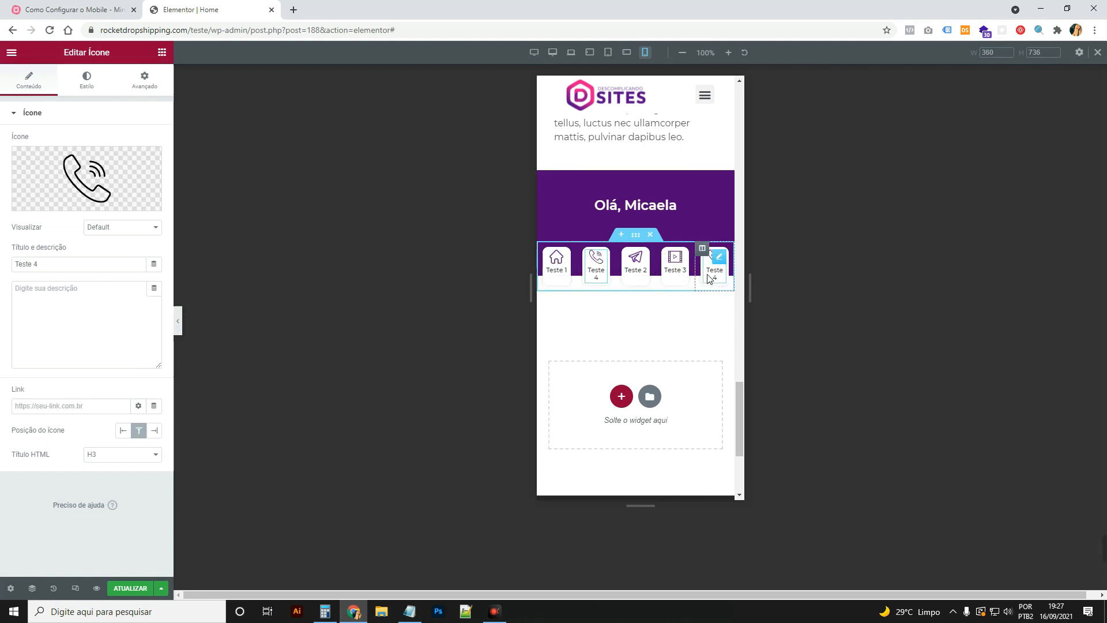
{"action": "left_click", "coordinate": [181, 312]}
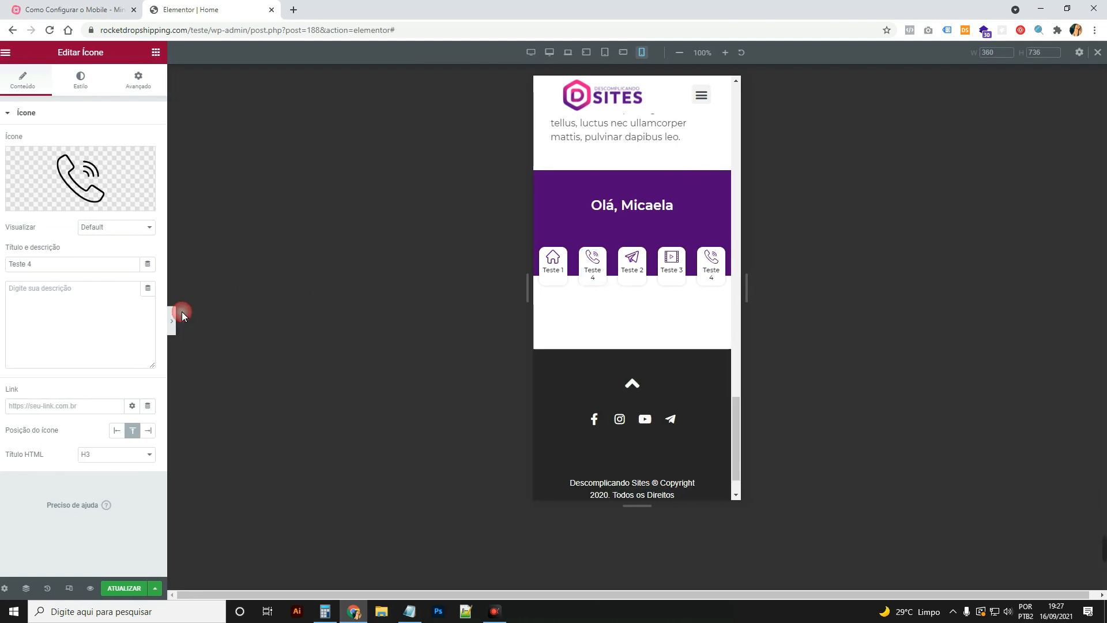
{"action": "left_click", "coordinate": [32, 325]}
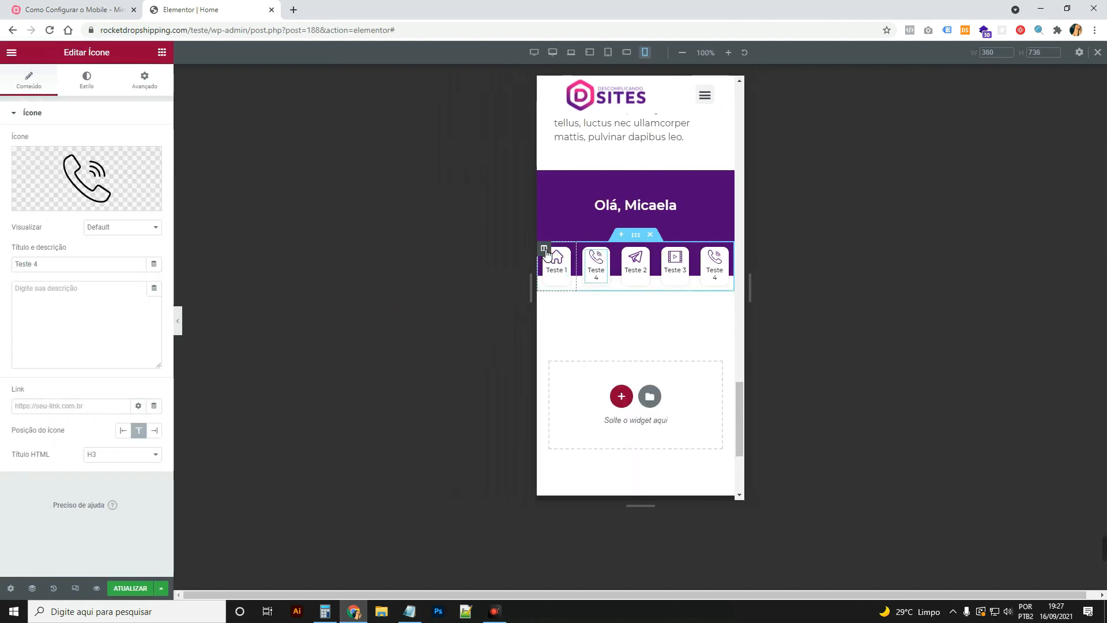
Set the Teste 1 column's mobile padding and margin to 5 px on all sides
{"action": "left_click", "coordinate": [544, 249]}
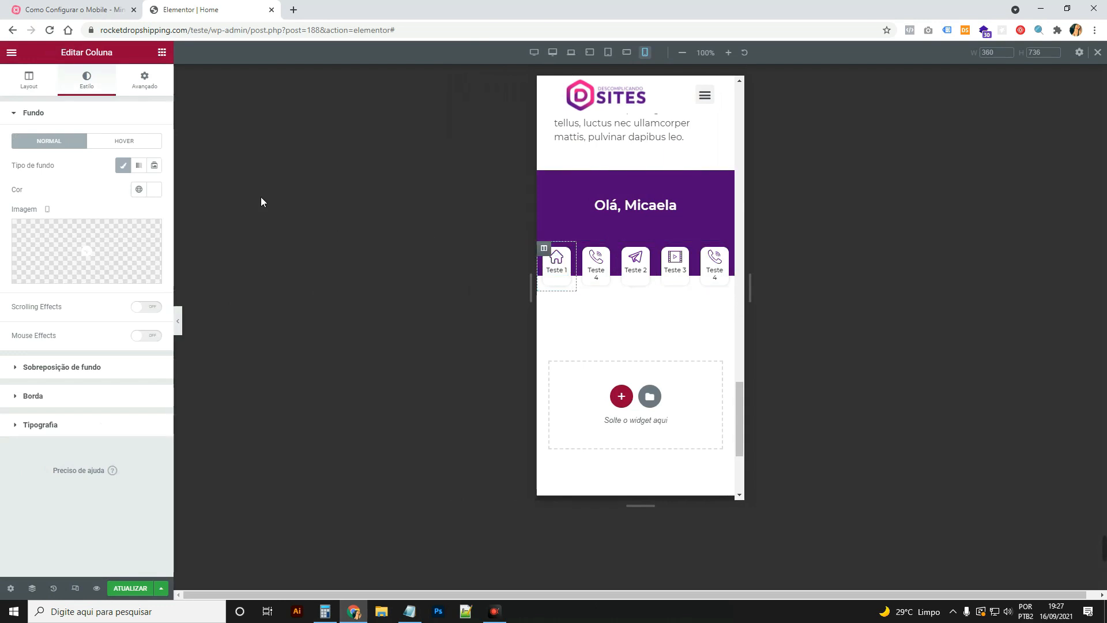
{"action": "left_click", "coordinate": [145, 86]}
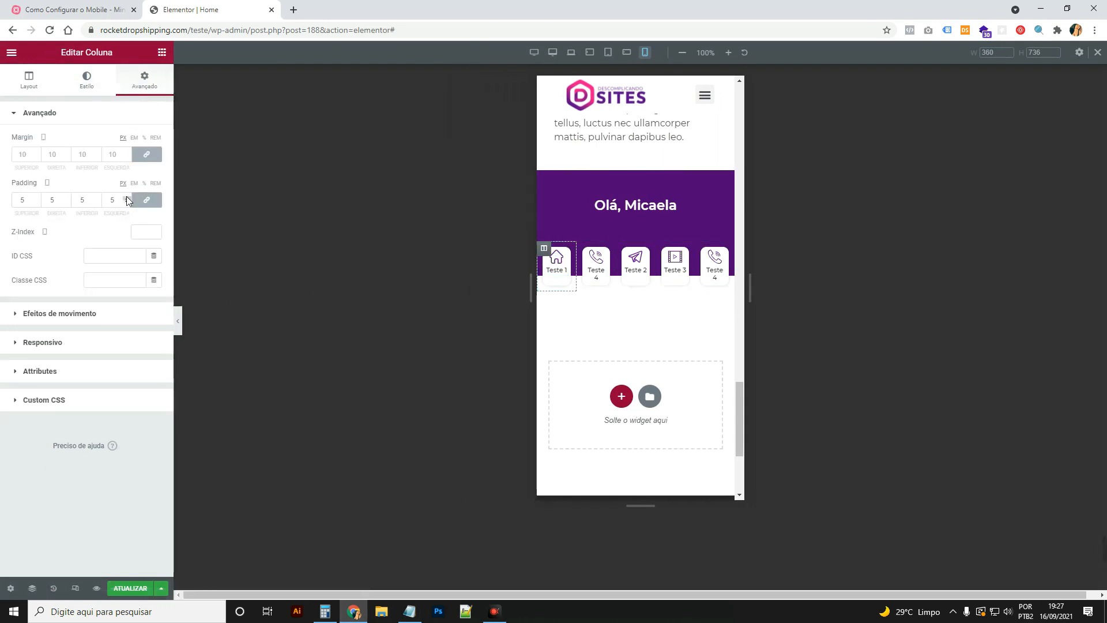
{"action": "type", "text": "10"}
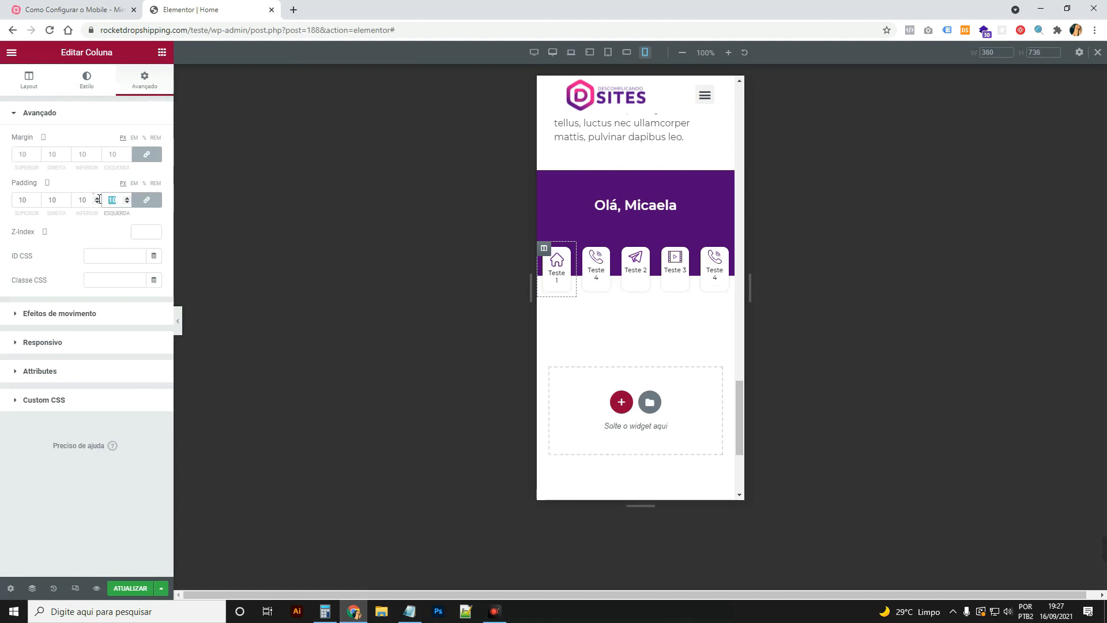
{"action": "type", "text": "5"}
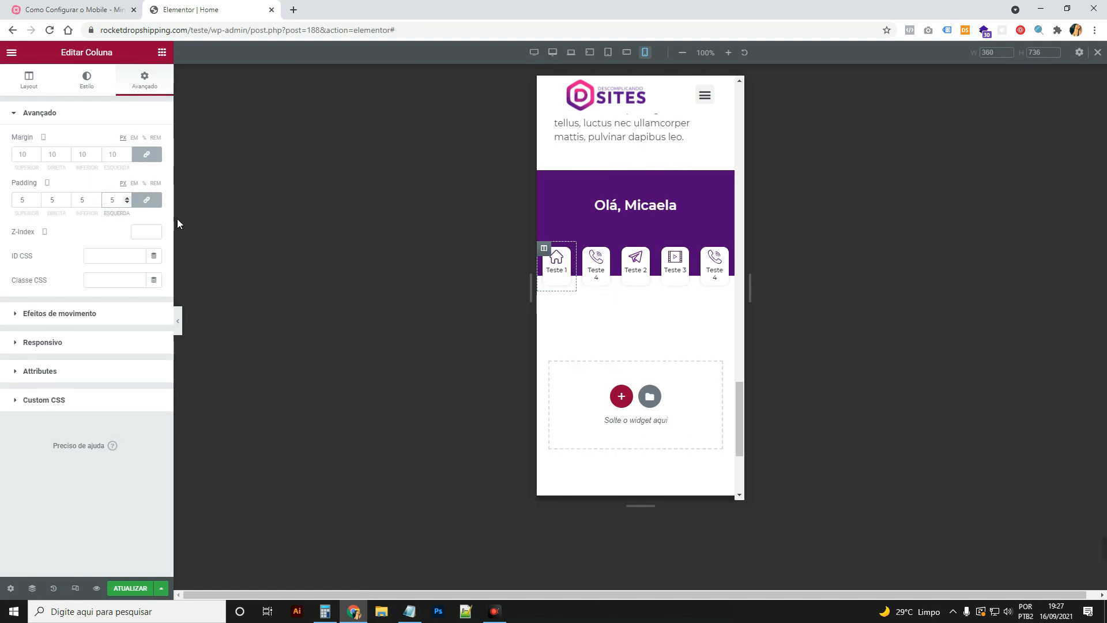
{"action": "left_click", "coordinate": [119, 155]}
{"action": "type", "text": "5"}
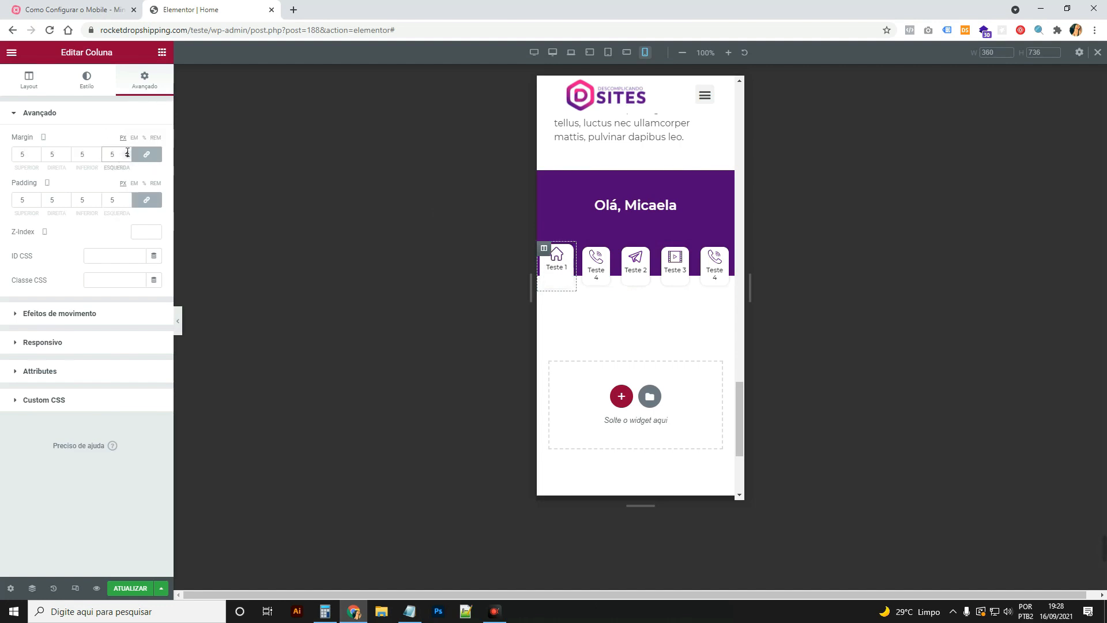
Copy the Teste 1 column with its 5 px margin and paste its style onto the other four card columns
{"action": "right_click", "coordinate": [546, 254]}
{"action": "key", "text": "Escape"}
{"action": "right_click", "coordinate": [583, 251]}
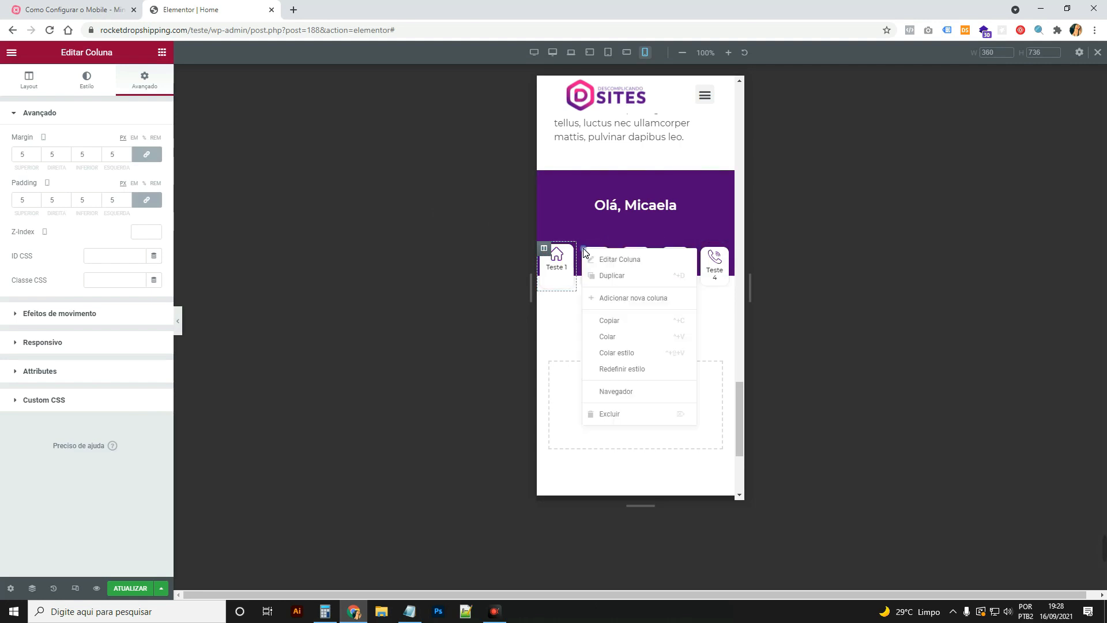
{"action": "left_click", "coordinate": [663, 337]}
{"action": "right_click", "coordinate": [633, 254]}
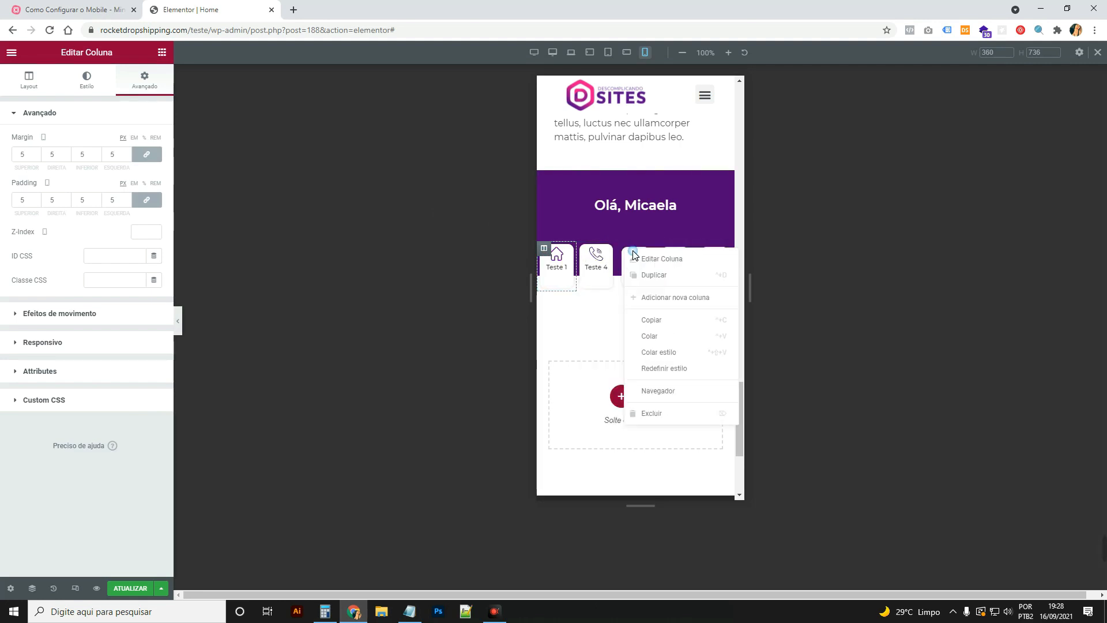
{"action": "left_click", "coordinate": [699, 352]}
{"action": "right_click", "coordinate": [666, 254]}
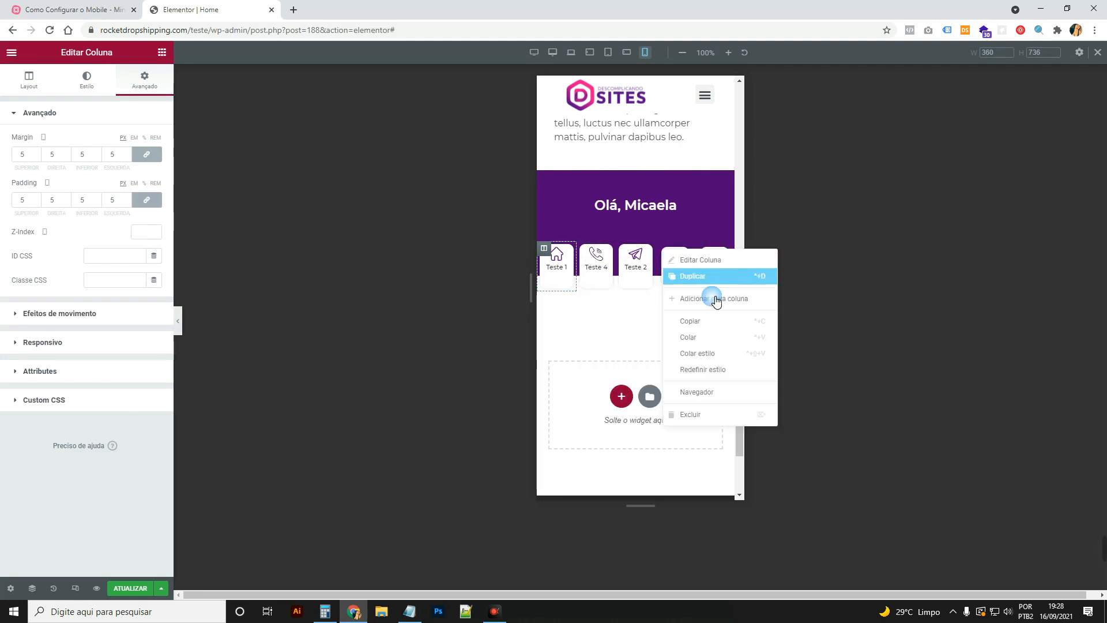
{"action": "left_click", "coordinate": [734, 354]}
{"action": "right_click", "coordinate": [704, 250]}
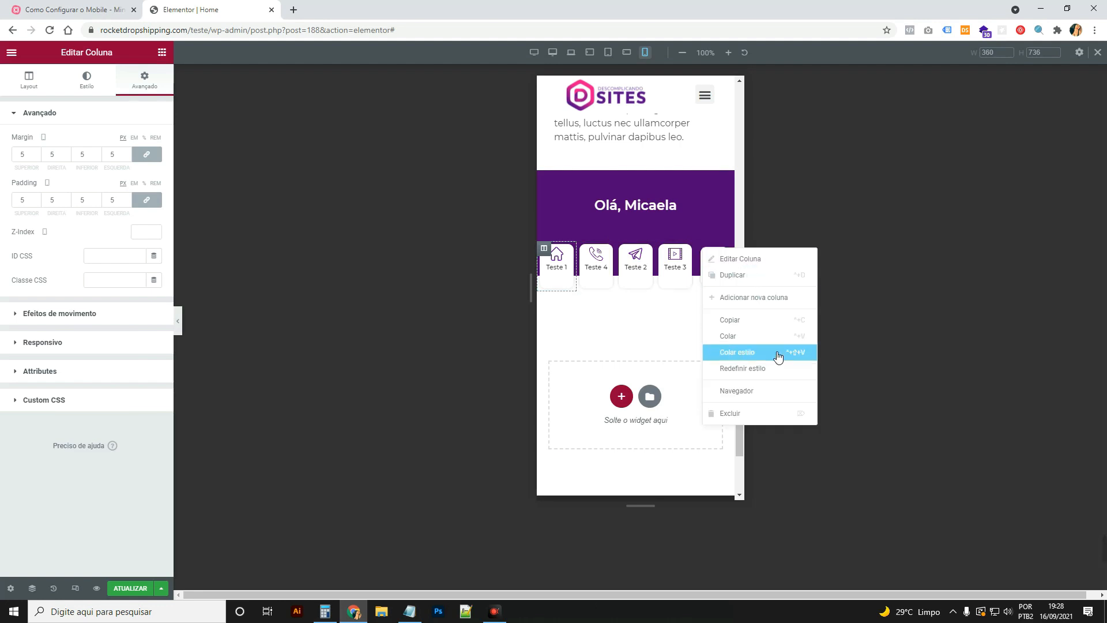
{"action": "left_click", "coordinate": [776, 354]}
Update the page with the adjusted mobile cards and leave responsive mode
{"action": "left_click", "coordinate": [179, 320]}
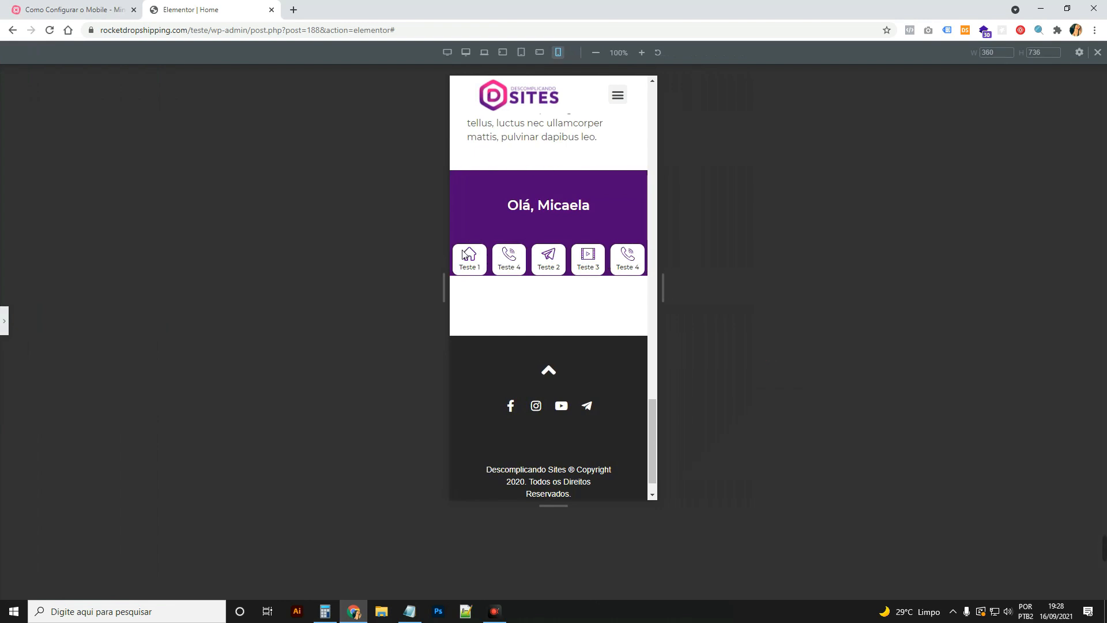
{"action": "left_click", "coordinate": [4, 325]}
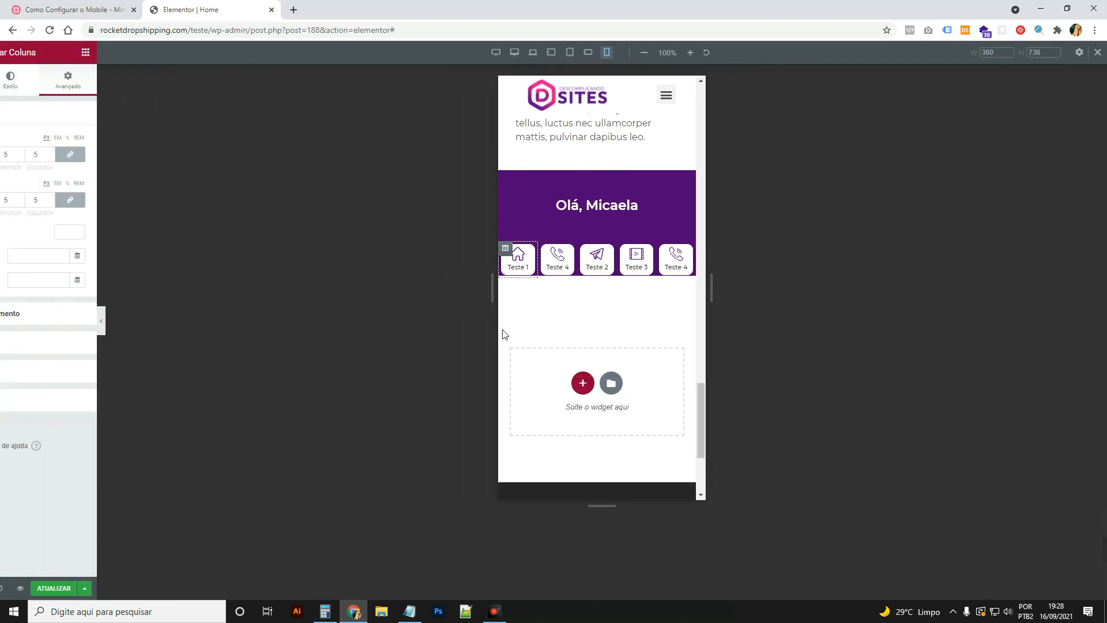
{"action": "left_click", "coordinate": [75, 588]}
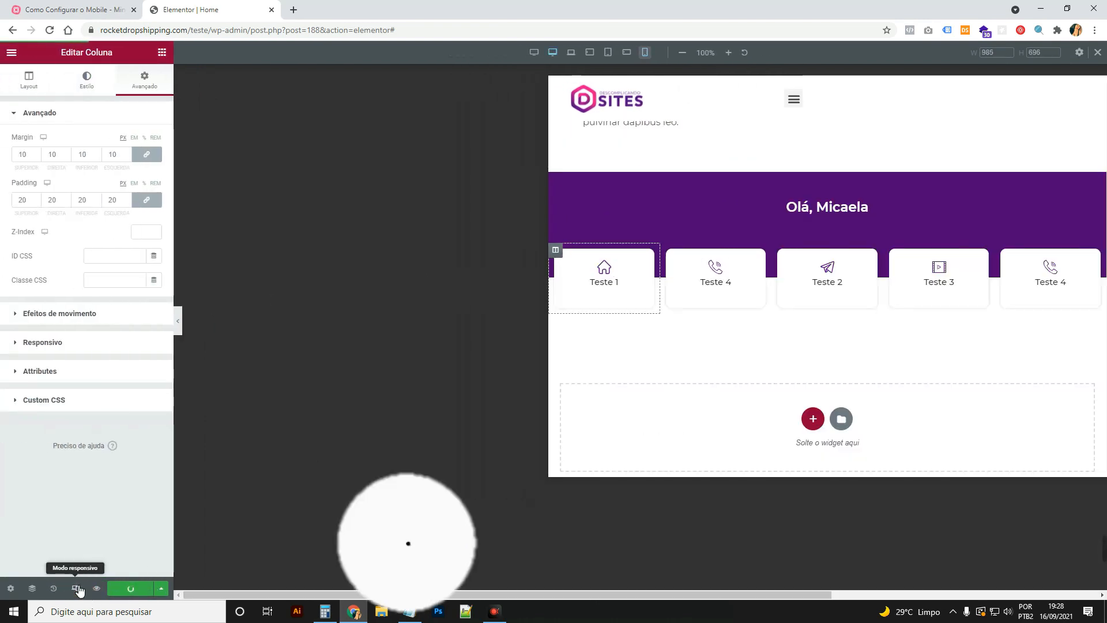
Review the desktop layout without the editor panel, from the icon cards up to the header banner
{"action": "scroll", "coordinate": [184, 327], "scroll_direction": "up", "scroll_amount": 2}
{"action": "left_click", "coordinate": [181, 324]}
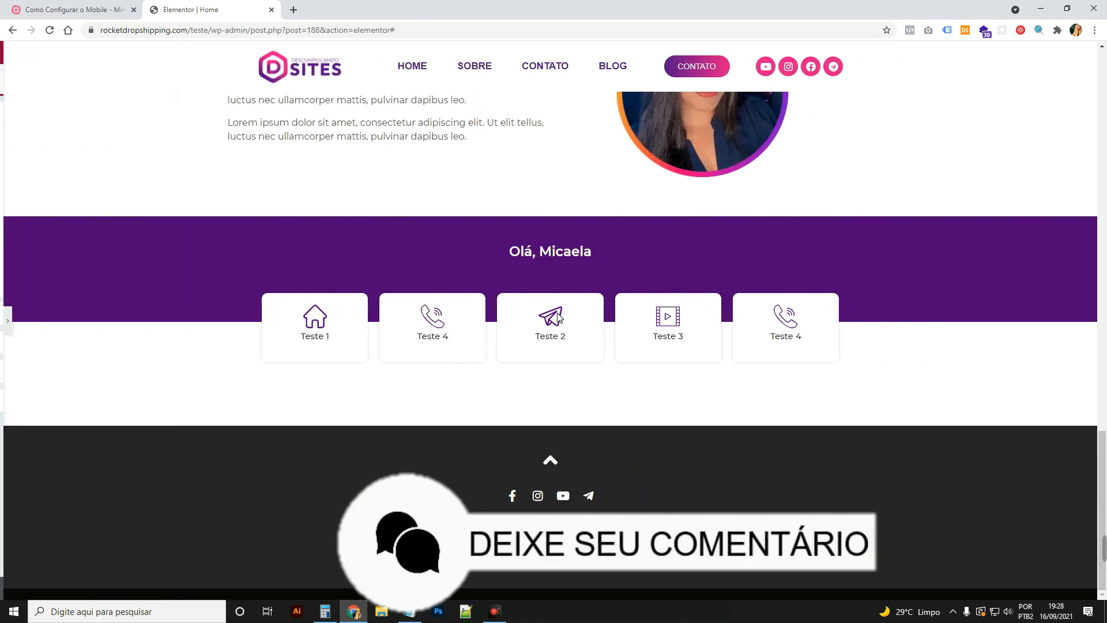
{"action": "scroll", "coordinate": [558, 316], "scroll_direction": "up", "scroll_amount": 10}
{"action": "scroll", "coordinate": [557, 312], "scroll_direction": "up", "scroll_amount": 8}
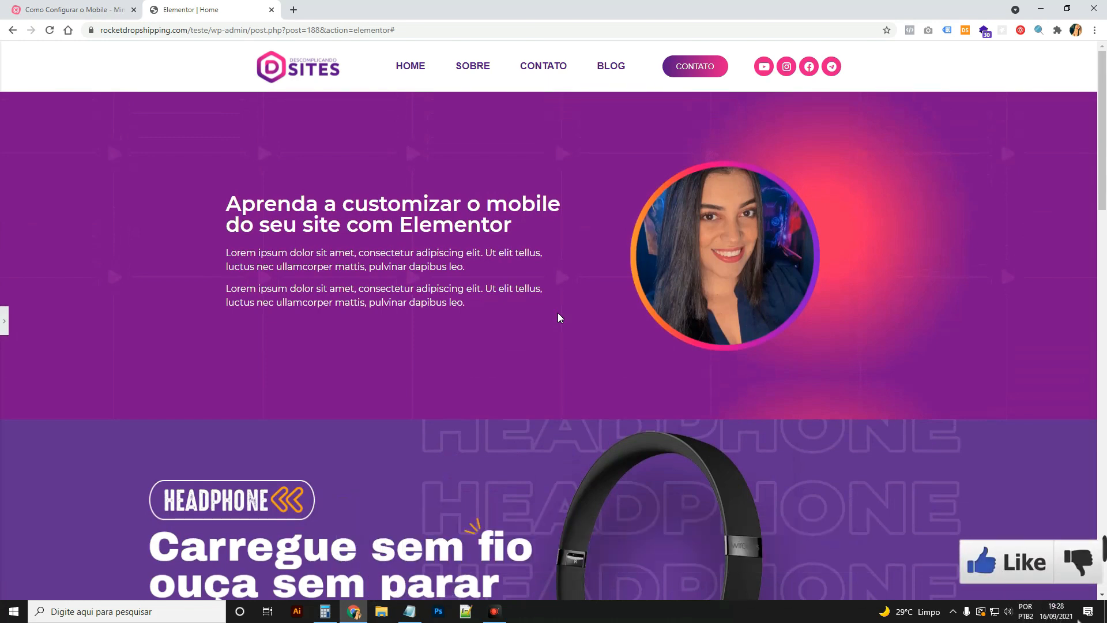
{"action": "key", "text": "super"}
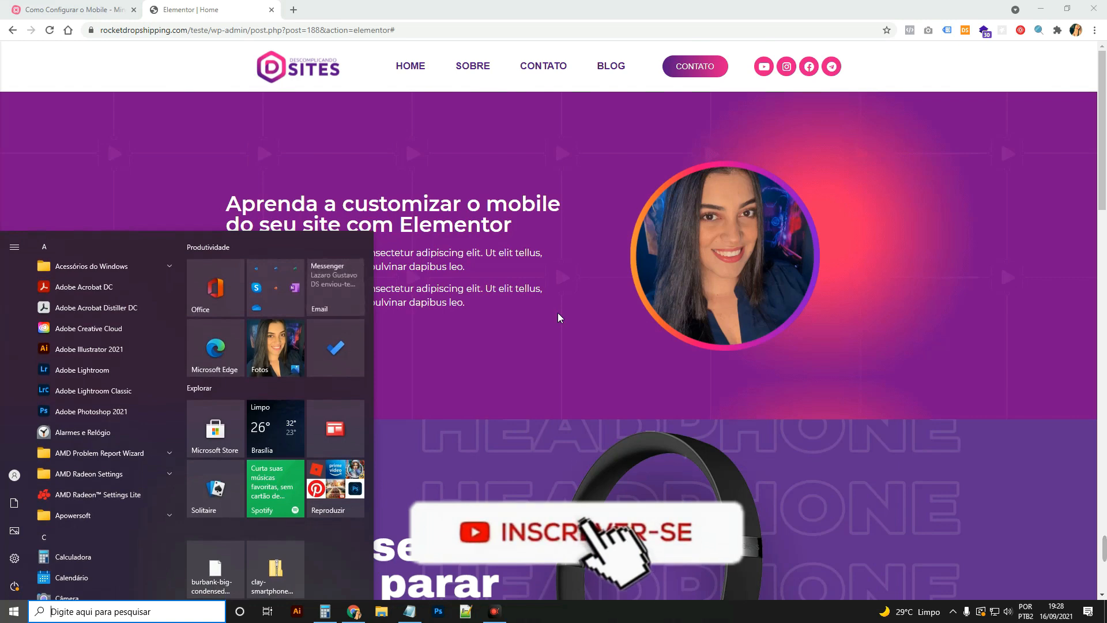
{"action": "left_click", "coordinate": [691, 378]}
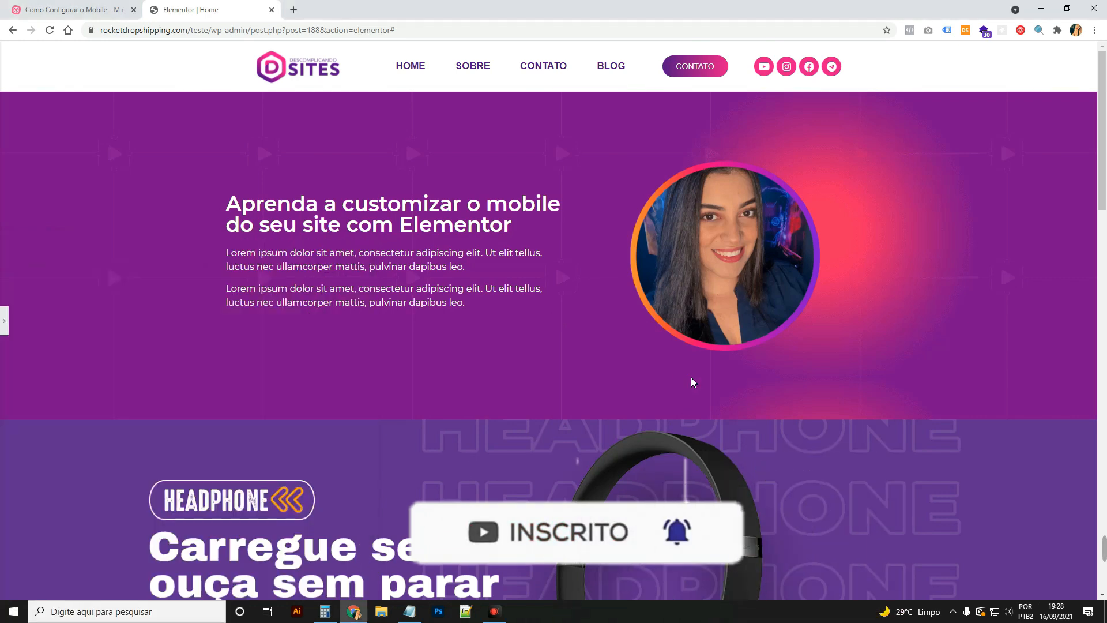